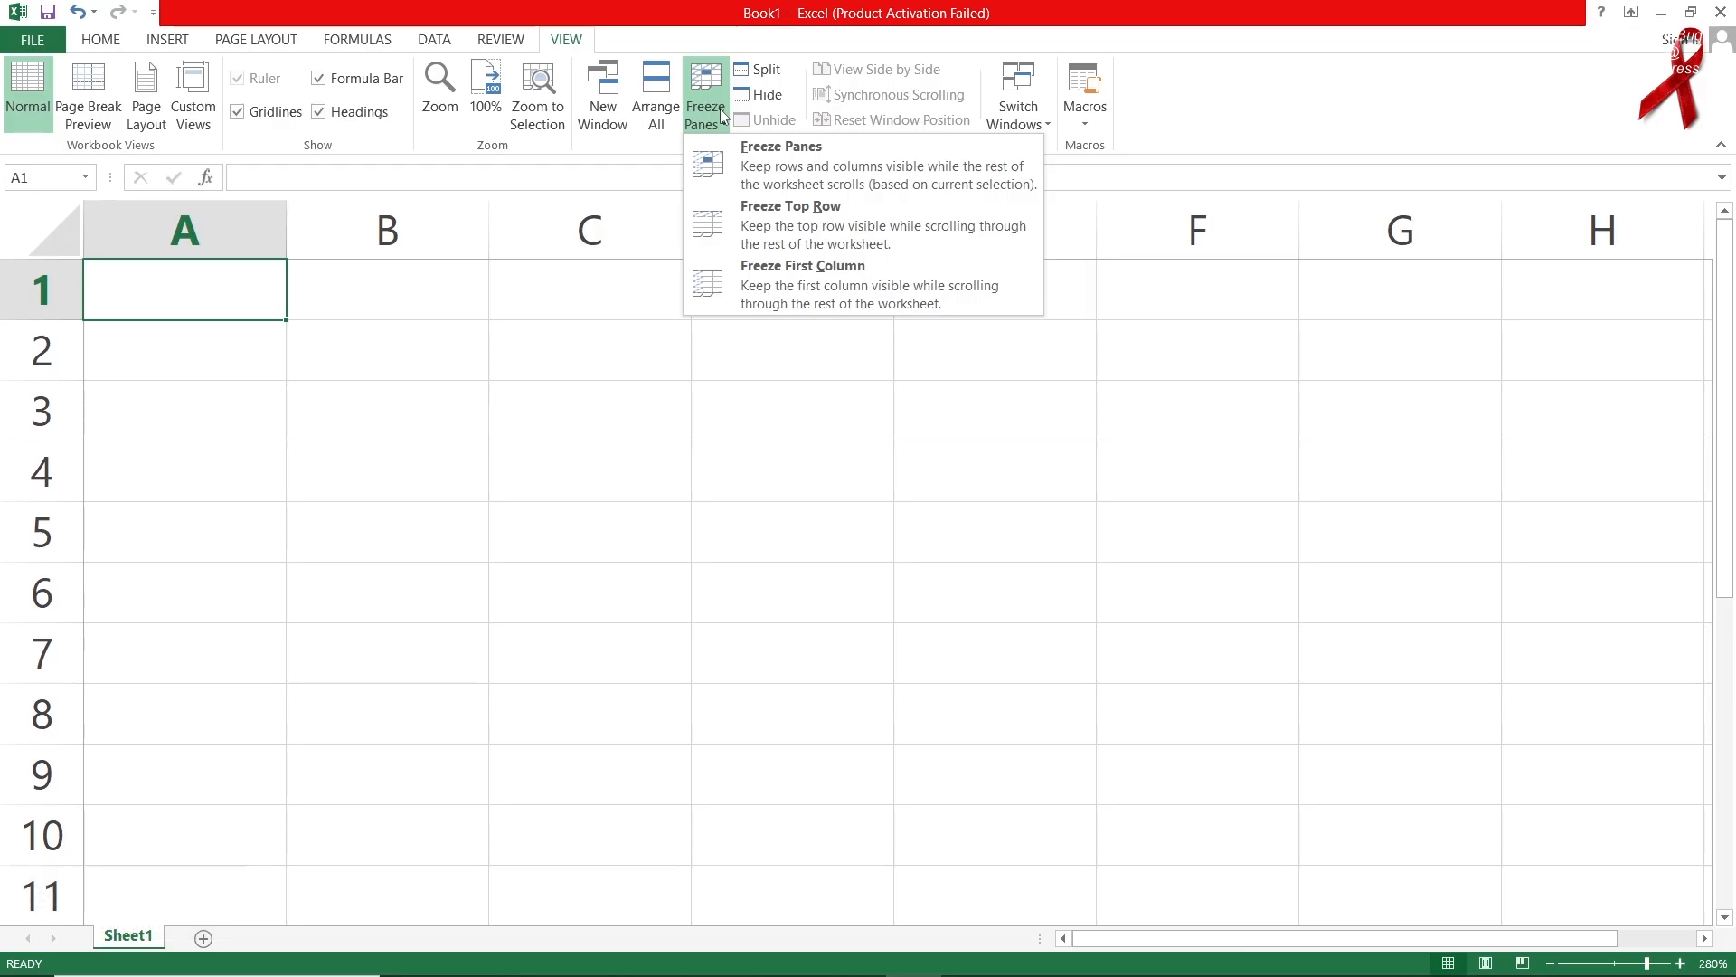
pyautogui.click(720, 116)
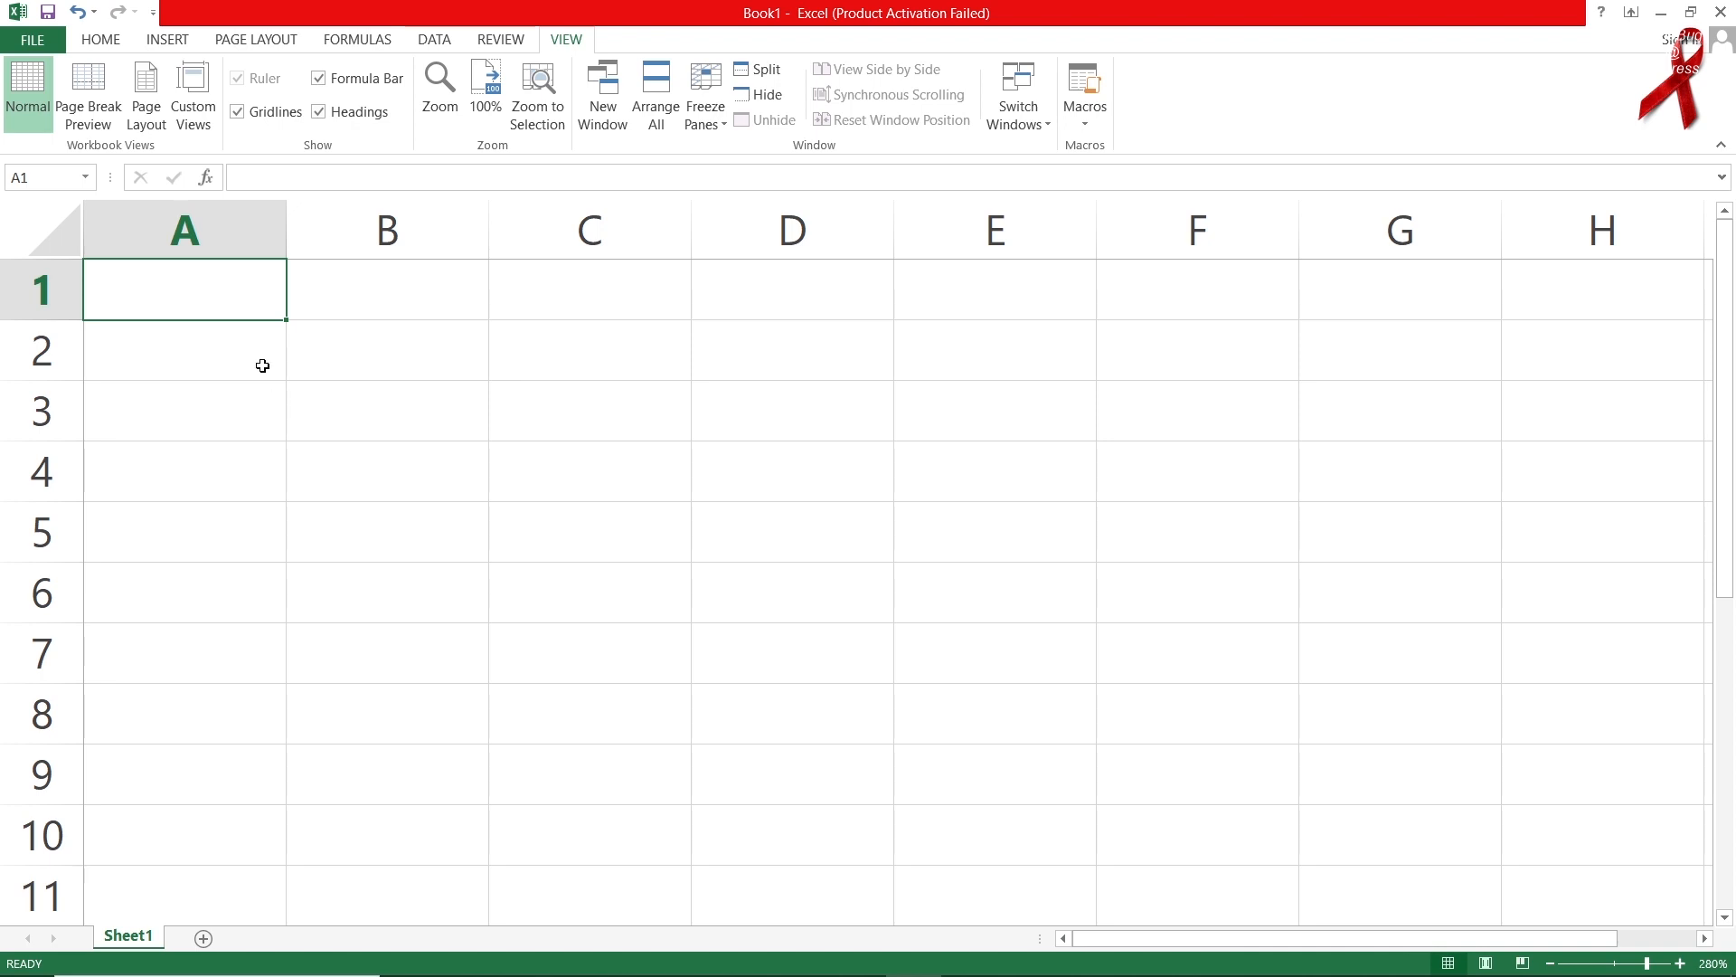
# Step: Enter the column headers NAMES, bio, eng, history and hindi in cells A1 to E1
pyautogui.write('NAMES')
pyautogui.press('Right')
pyautogui.press('capslock')
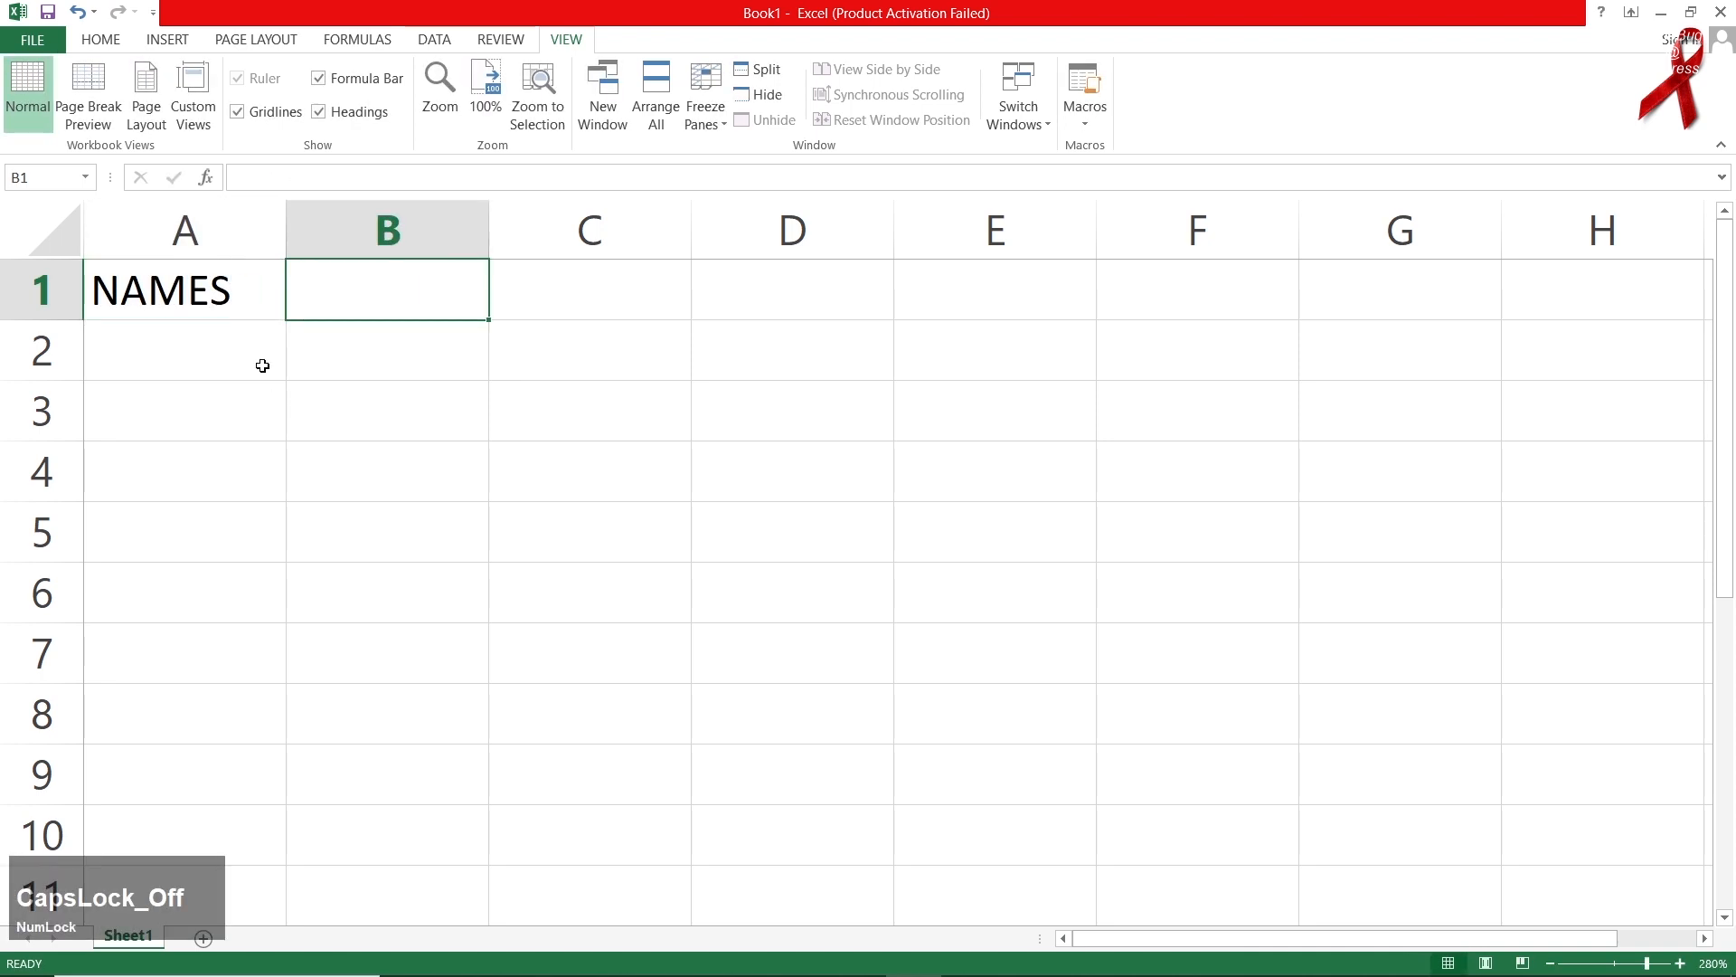
pyautogui.write('bio')
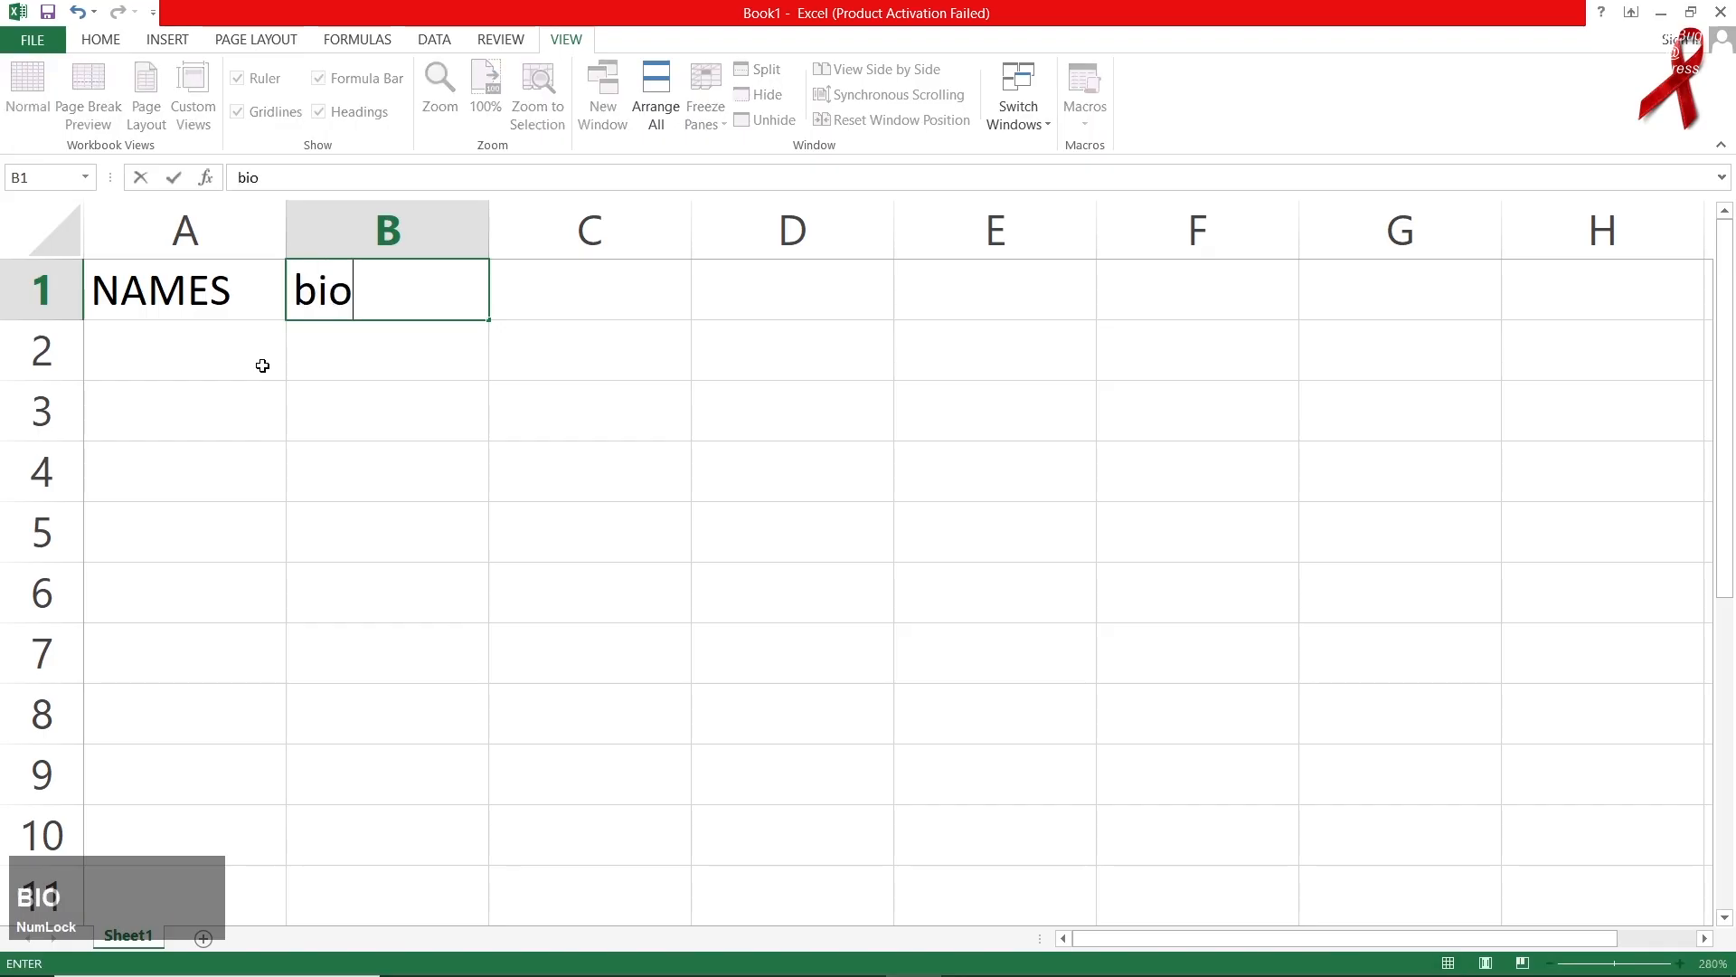
pyautogui.press('Down')
pyautogui.press('Right')
pyautogui.press('Up')
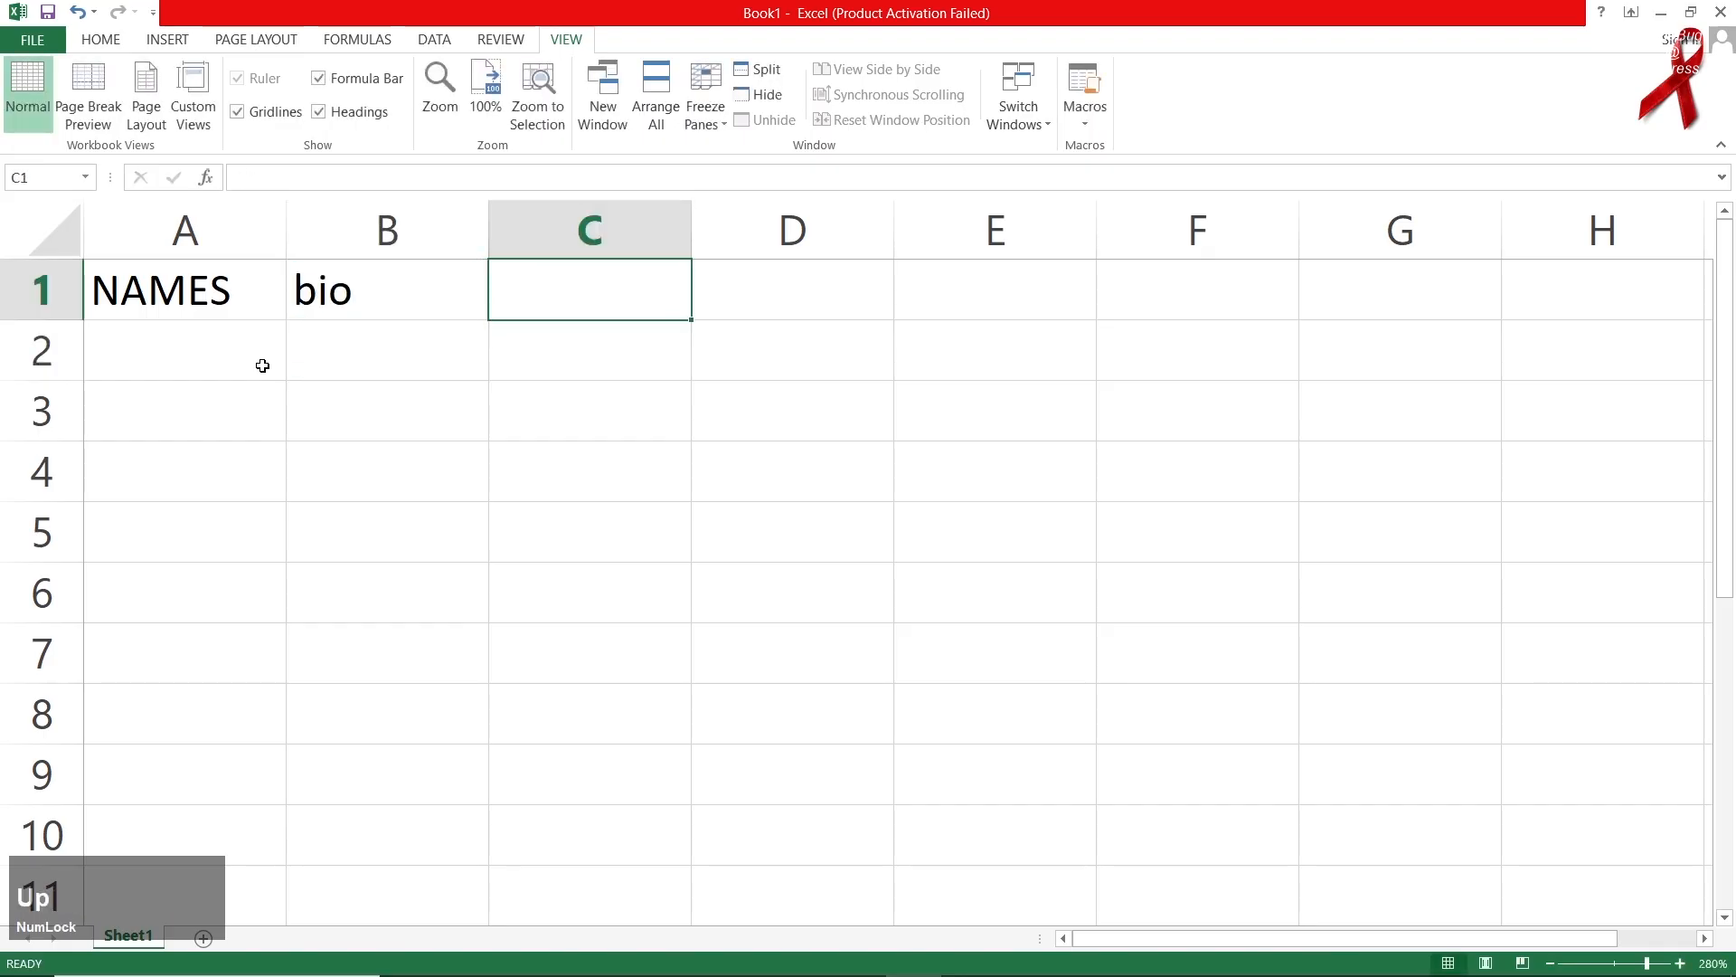
pyautogui.write('eng')
pyautogui.press('Right')
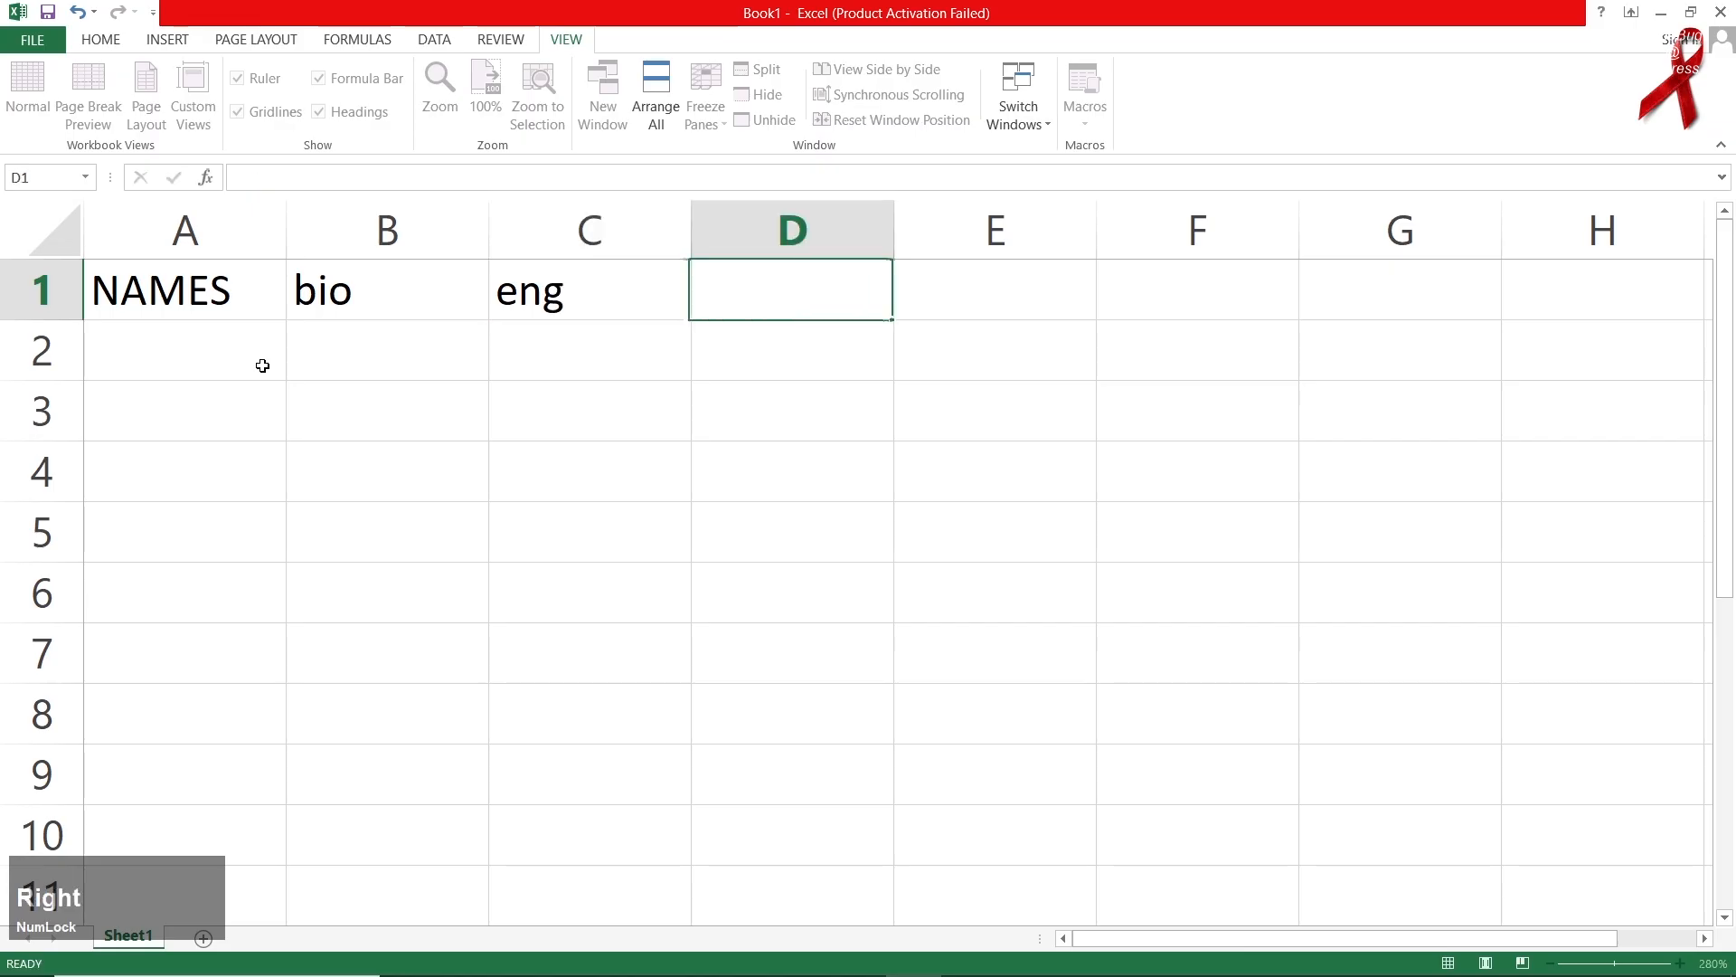
pyautogui.write('history')
pyautogui.press('Right')
pyautogui.write('hindi')
pyautogui.press('Left')
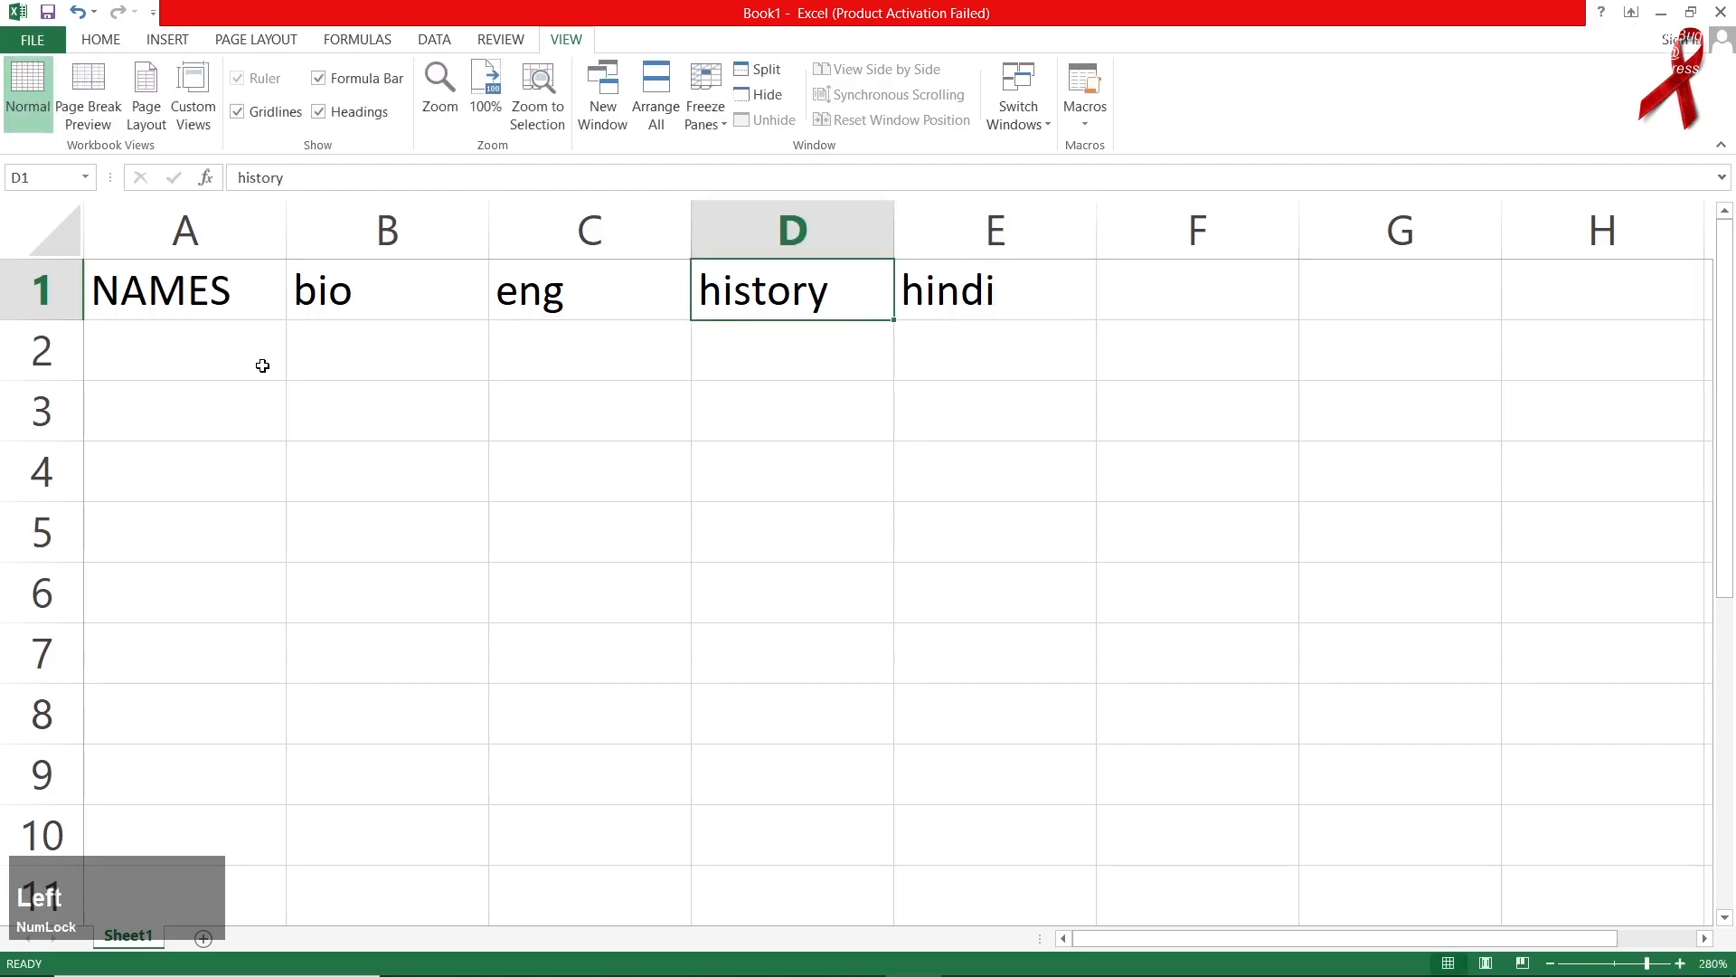
# Step: Replace the header in cell A1 with lowercase "names"
pyautogui.press('Left')
pyautogui.press('Left')
pyautogui.press('Left')
pyautogui.write('names')
pyautogui.press('Down')
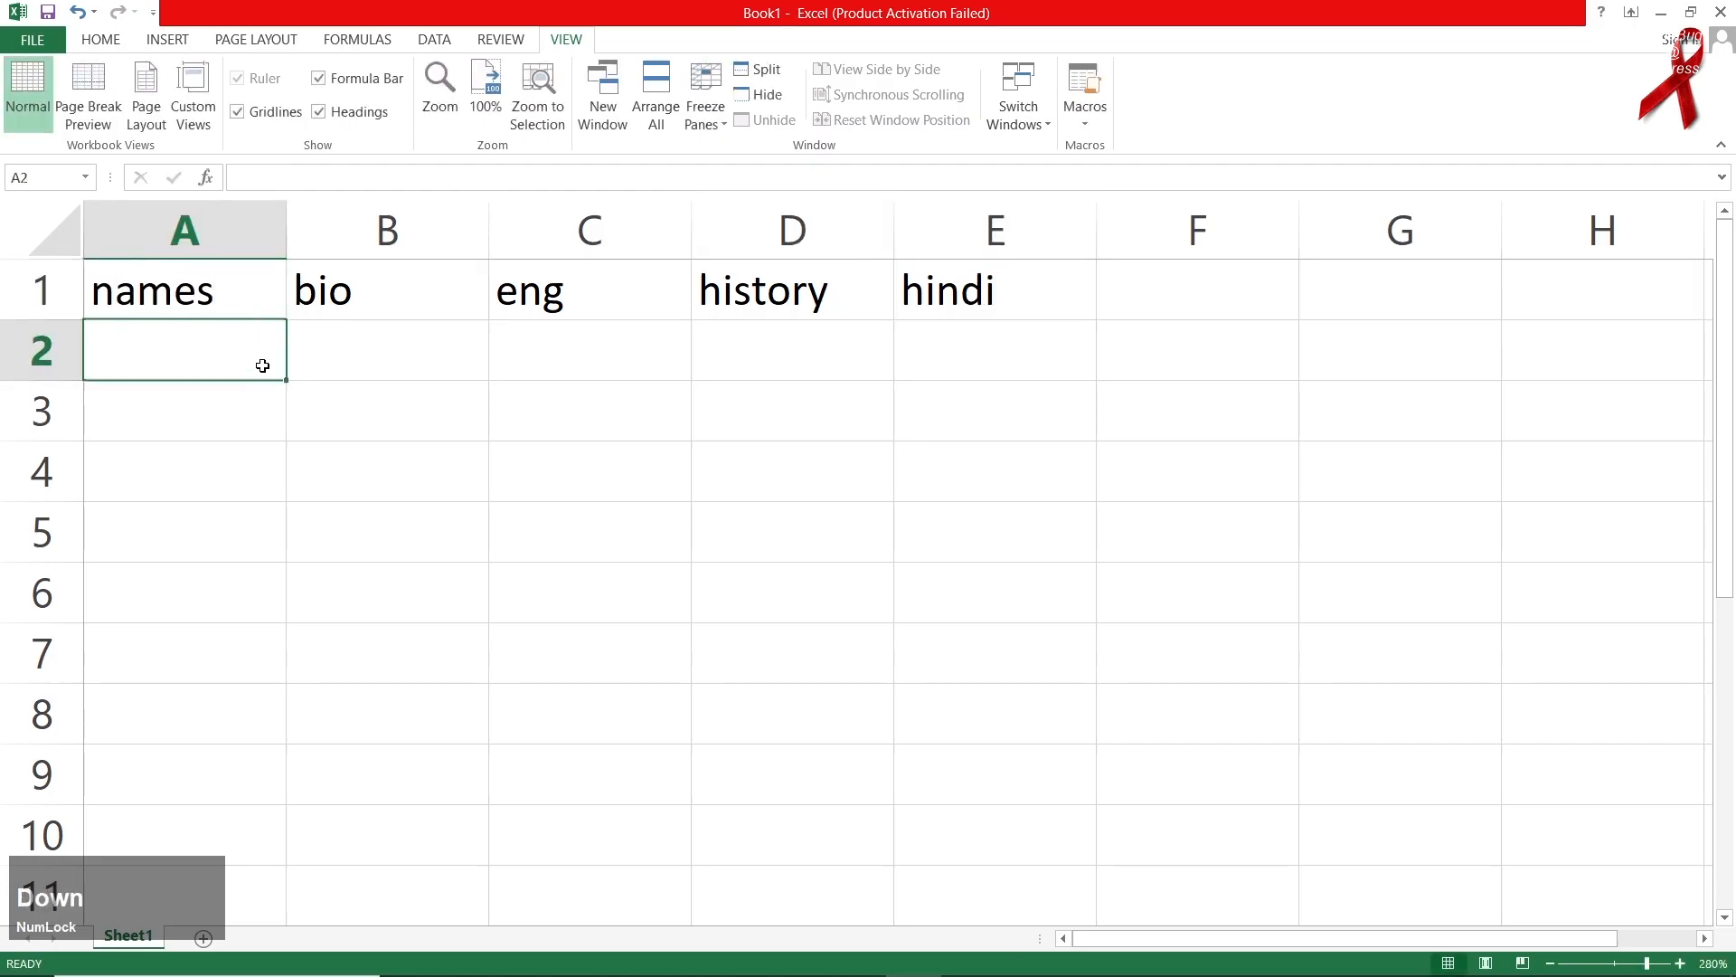
# Step: Fill cells A2 to A5 under the names header with four students' first names
pyautogui.write('ali')
pyautogui.press('Return')
pyautogui.write('bait')
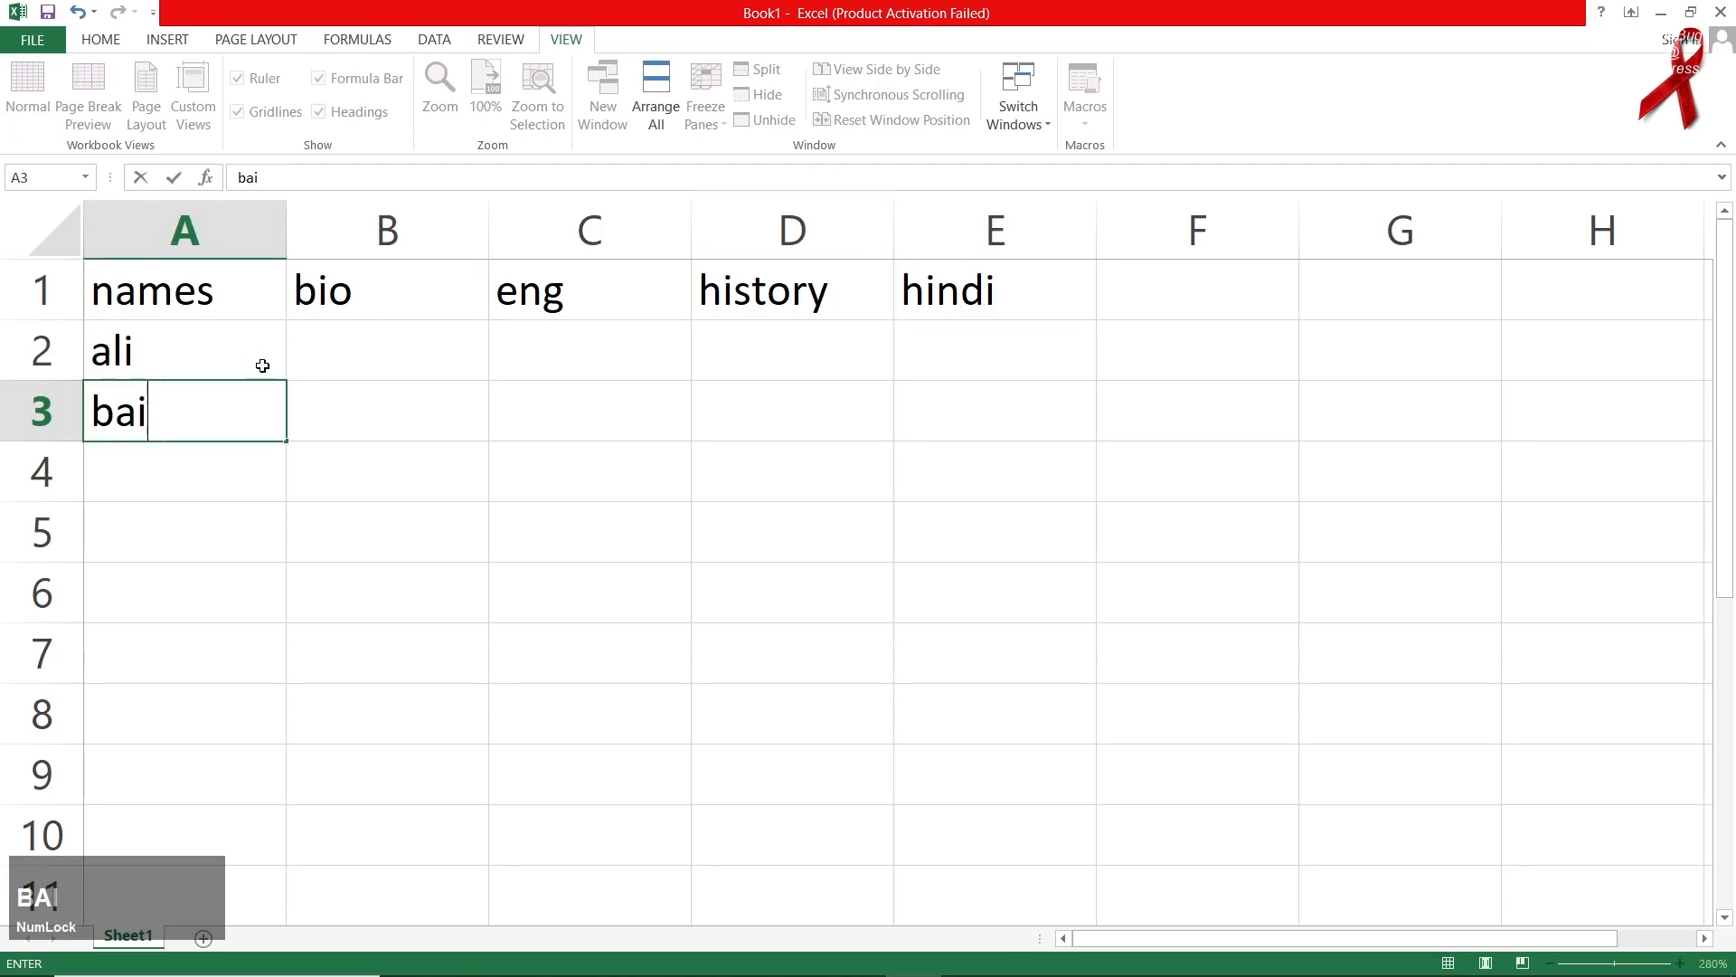
pyautogui.press('Return')
pyautogui.press('Up')
pyautogui.write('basit')
pyautogui.press('Return')
pyautogui.write('wali')
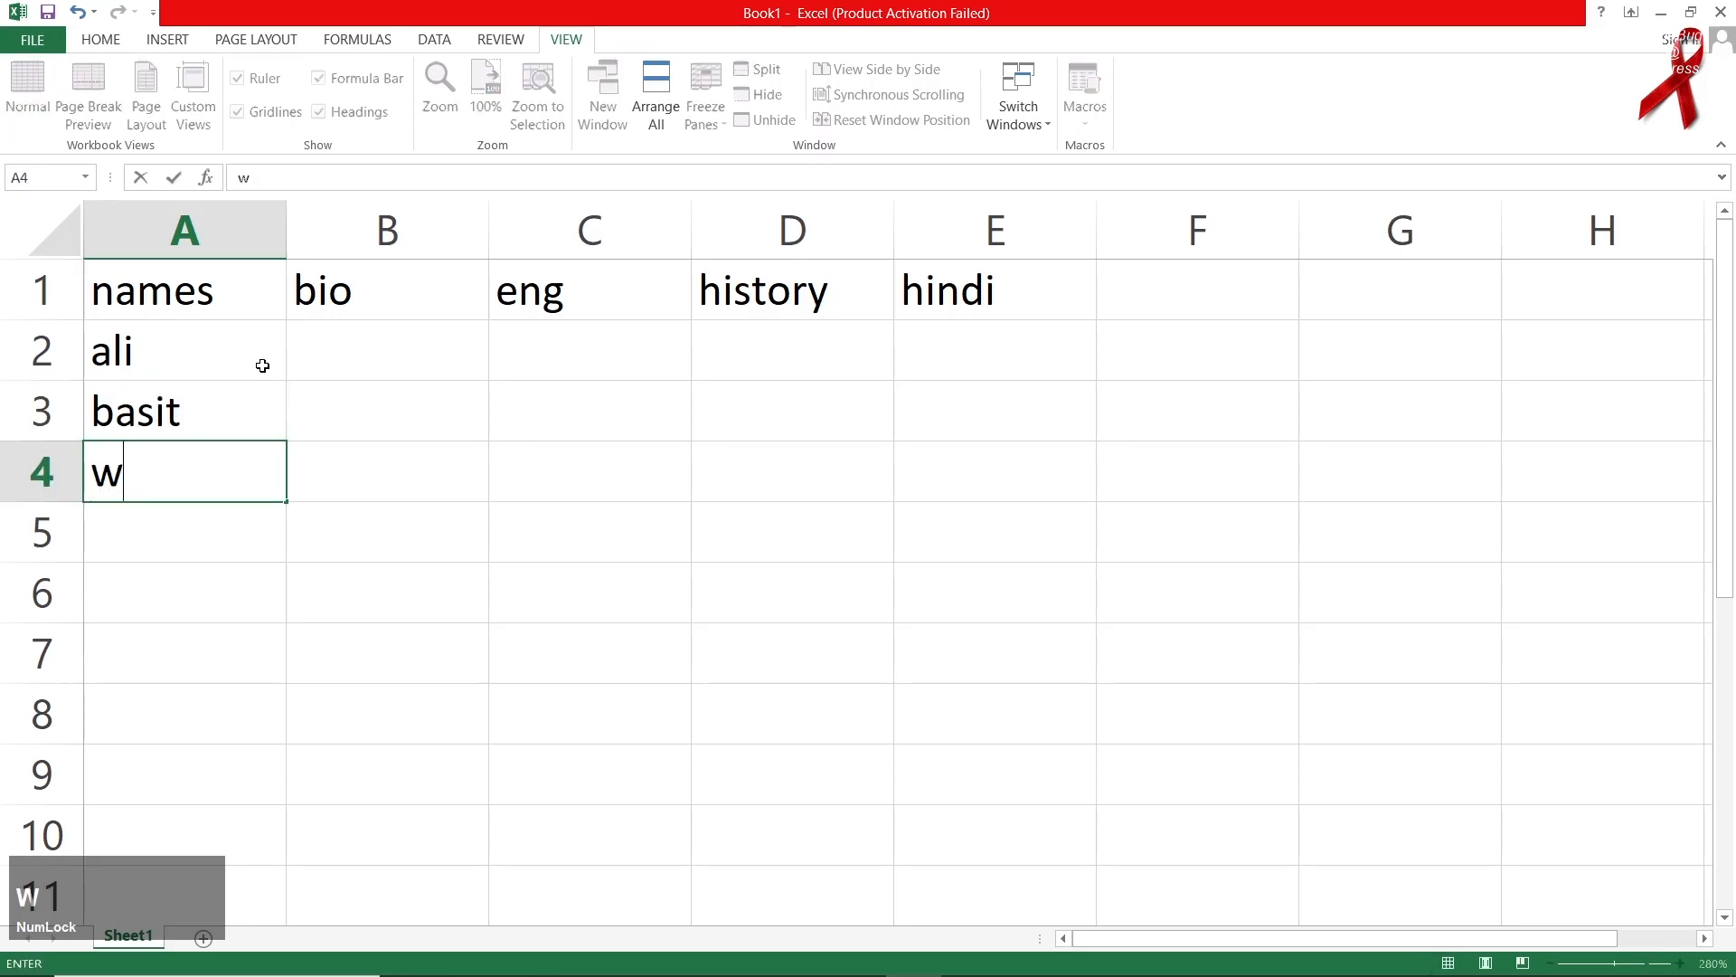
pyautogui.press('Return')
pyautogui.write('jawad')
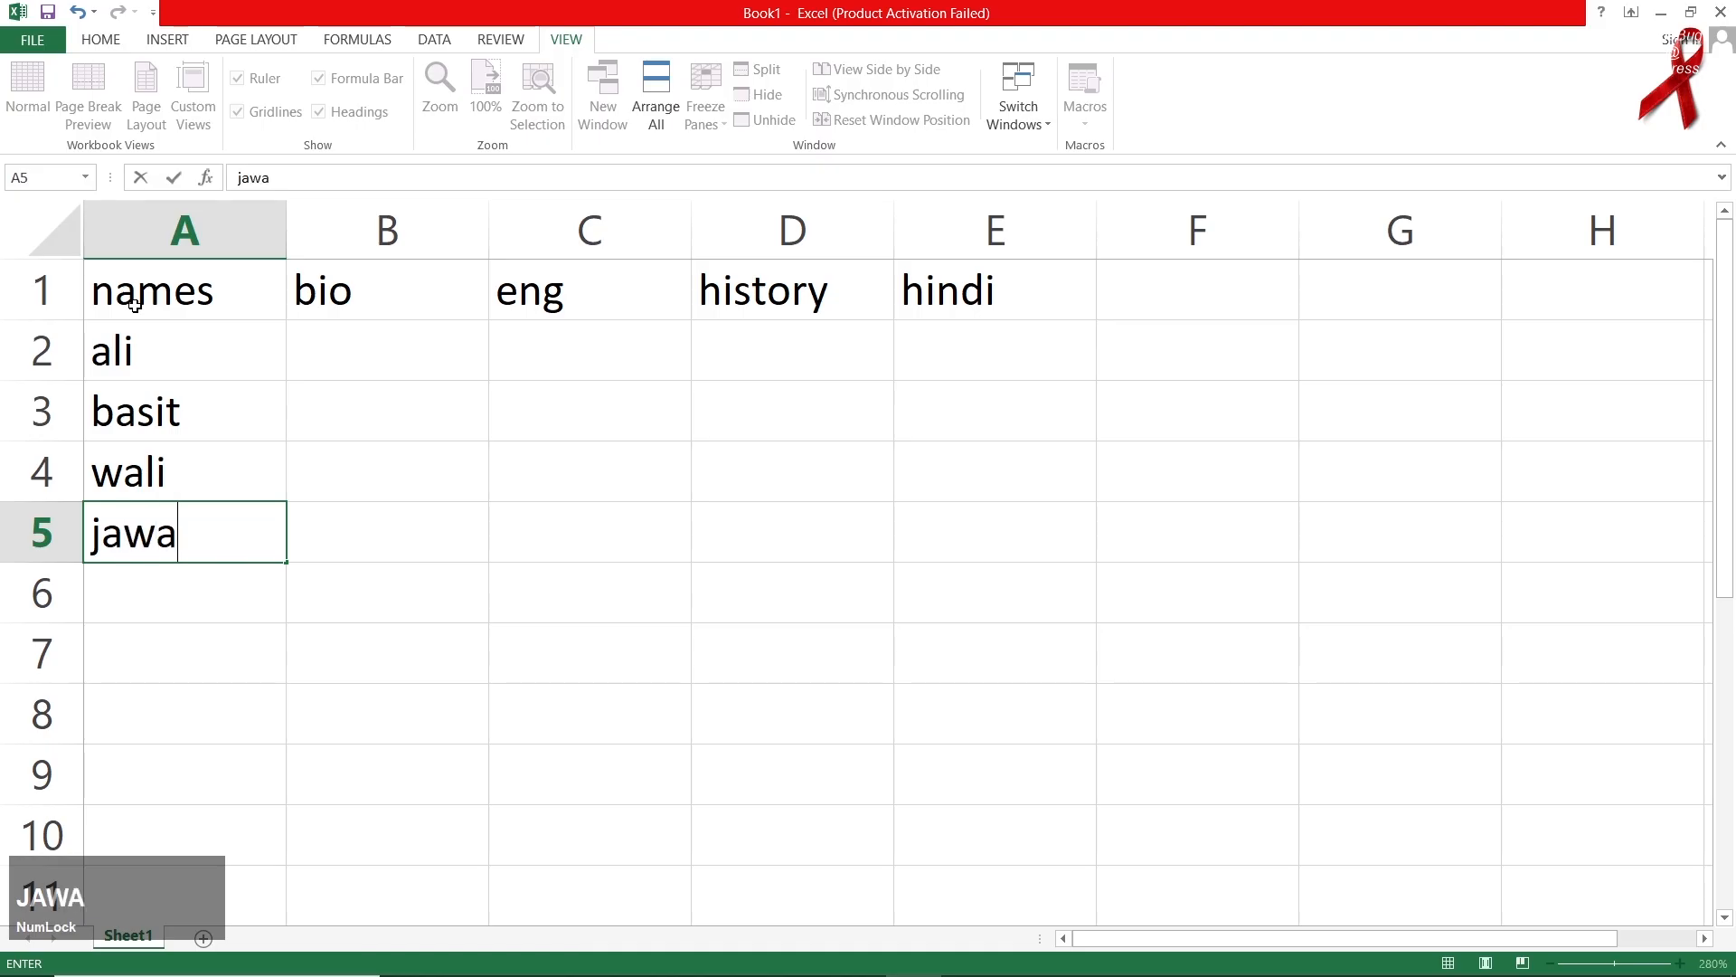
pyautogui.press('Return')
# Step: Add three more students' first names in cells A6 to A8, correcting the spelling in A8
pyautogui.write('sawan')
pyautogui.press('BackSpace')
pyautogui.write('wan')
pyautogui.press('Return')
pyautogui.write('pawan')
pyautogui.press('Return')
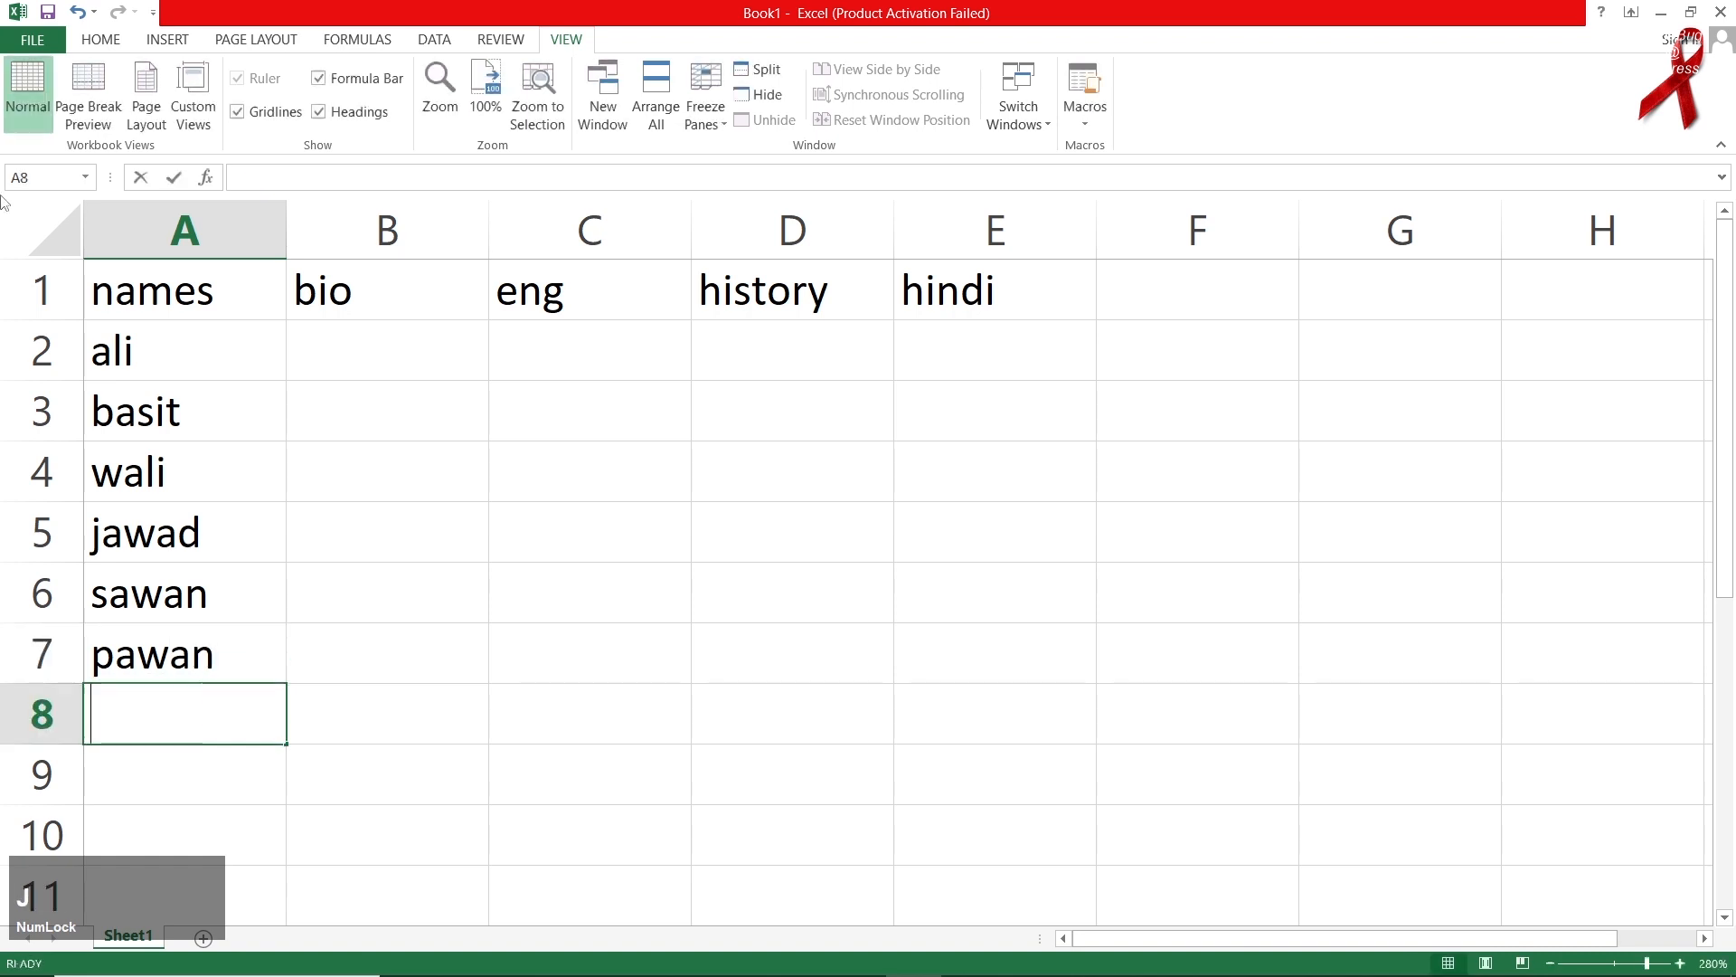
pyautogui.write('jawera')
pyautogui.press('Return')
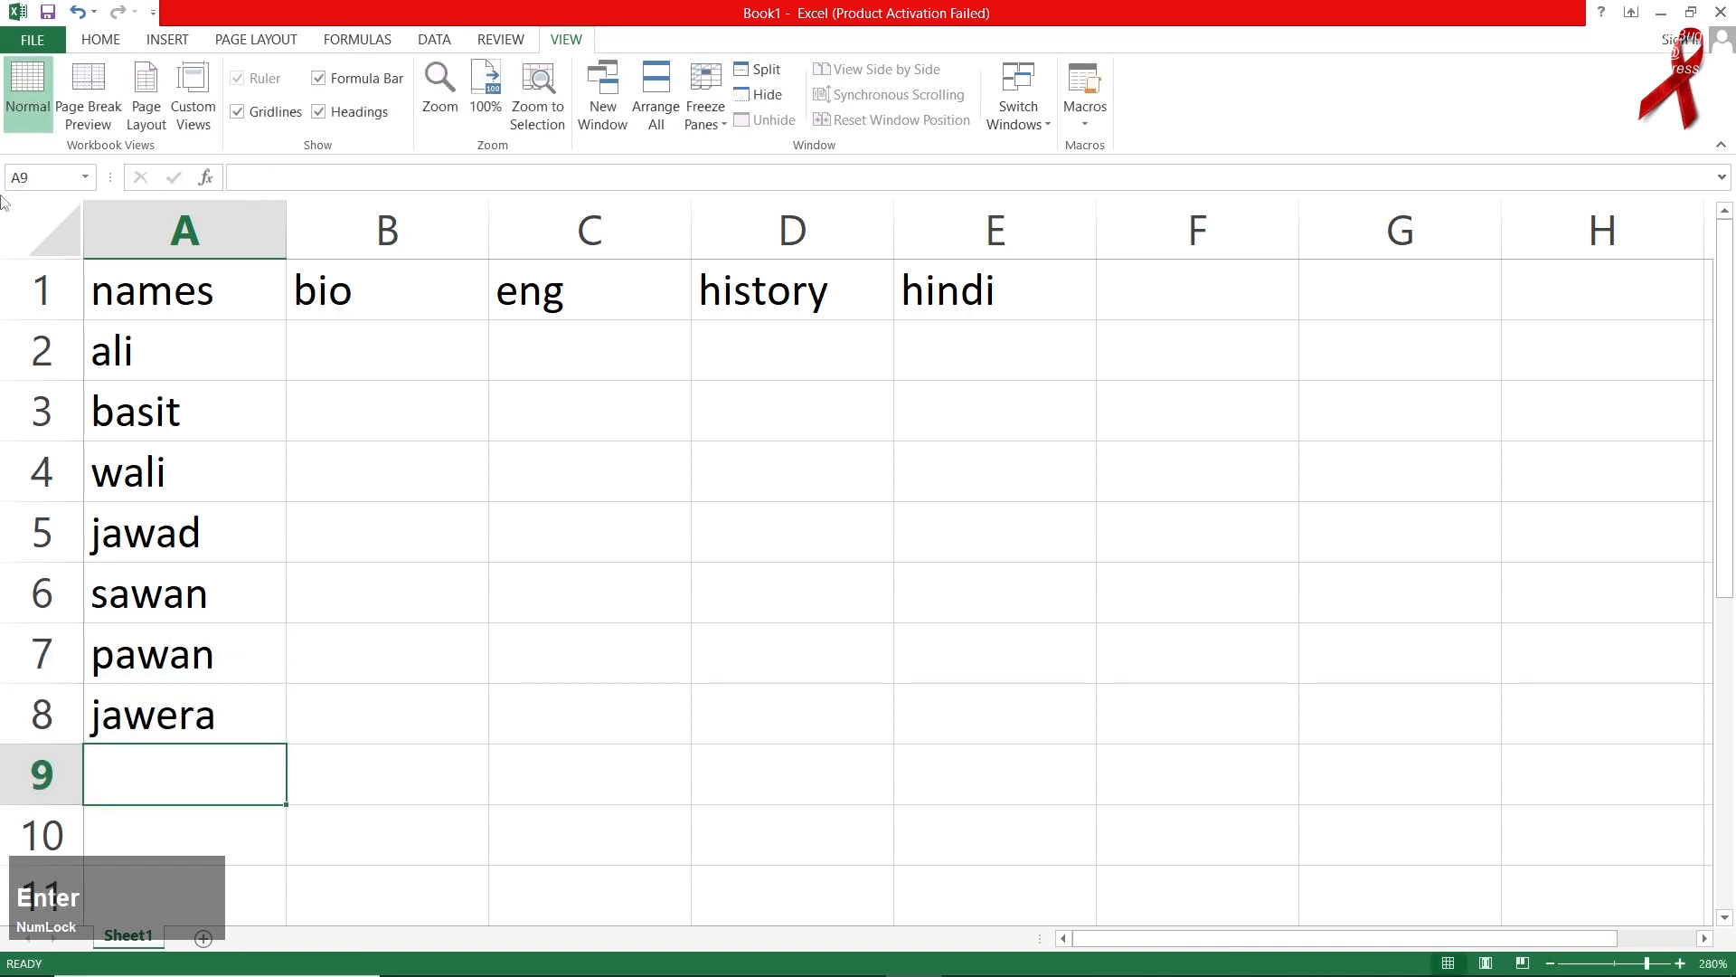
pyautogui.press('Up')
pyautogui.write('jawe')
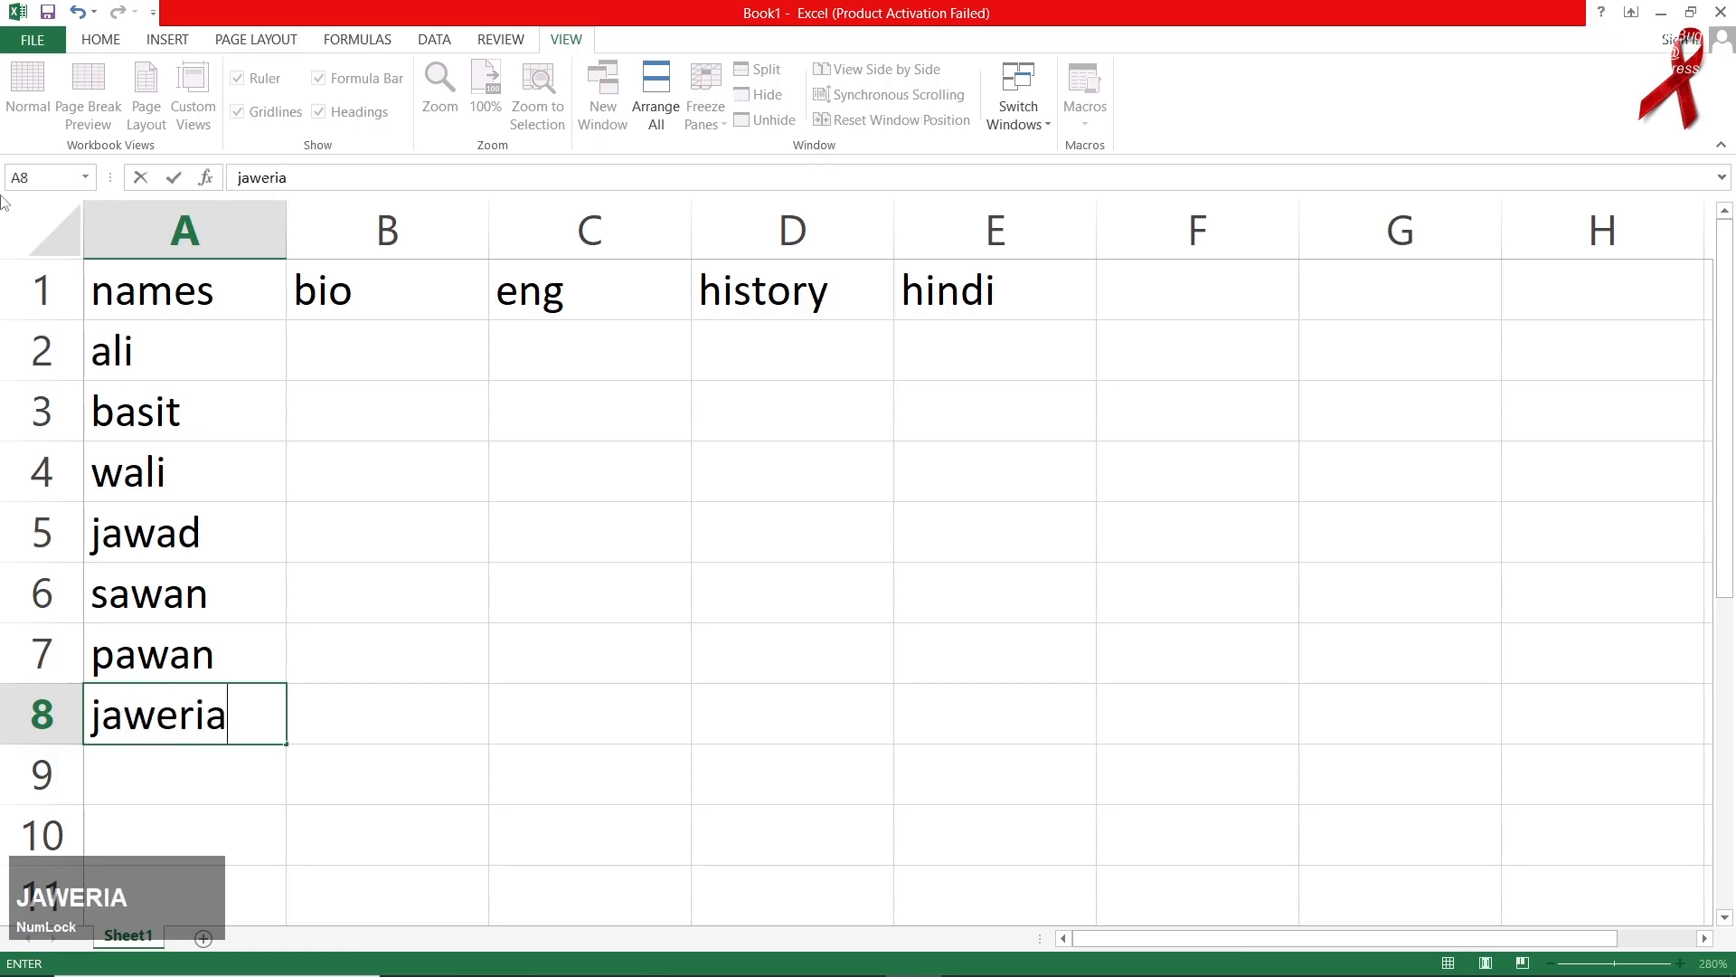
pyautogui.write('ria')
pyautogui.press('Return')
# Step: Add three further students' first names in cells A9 to A11
pyautogui.write('haris')
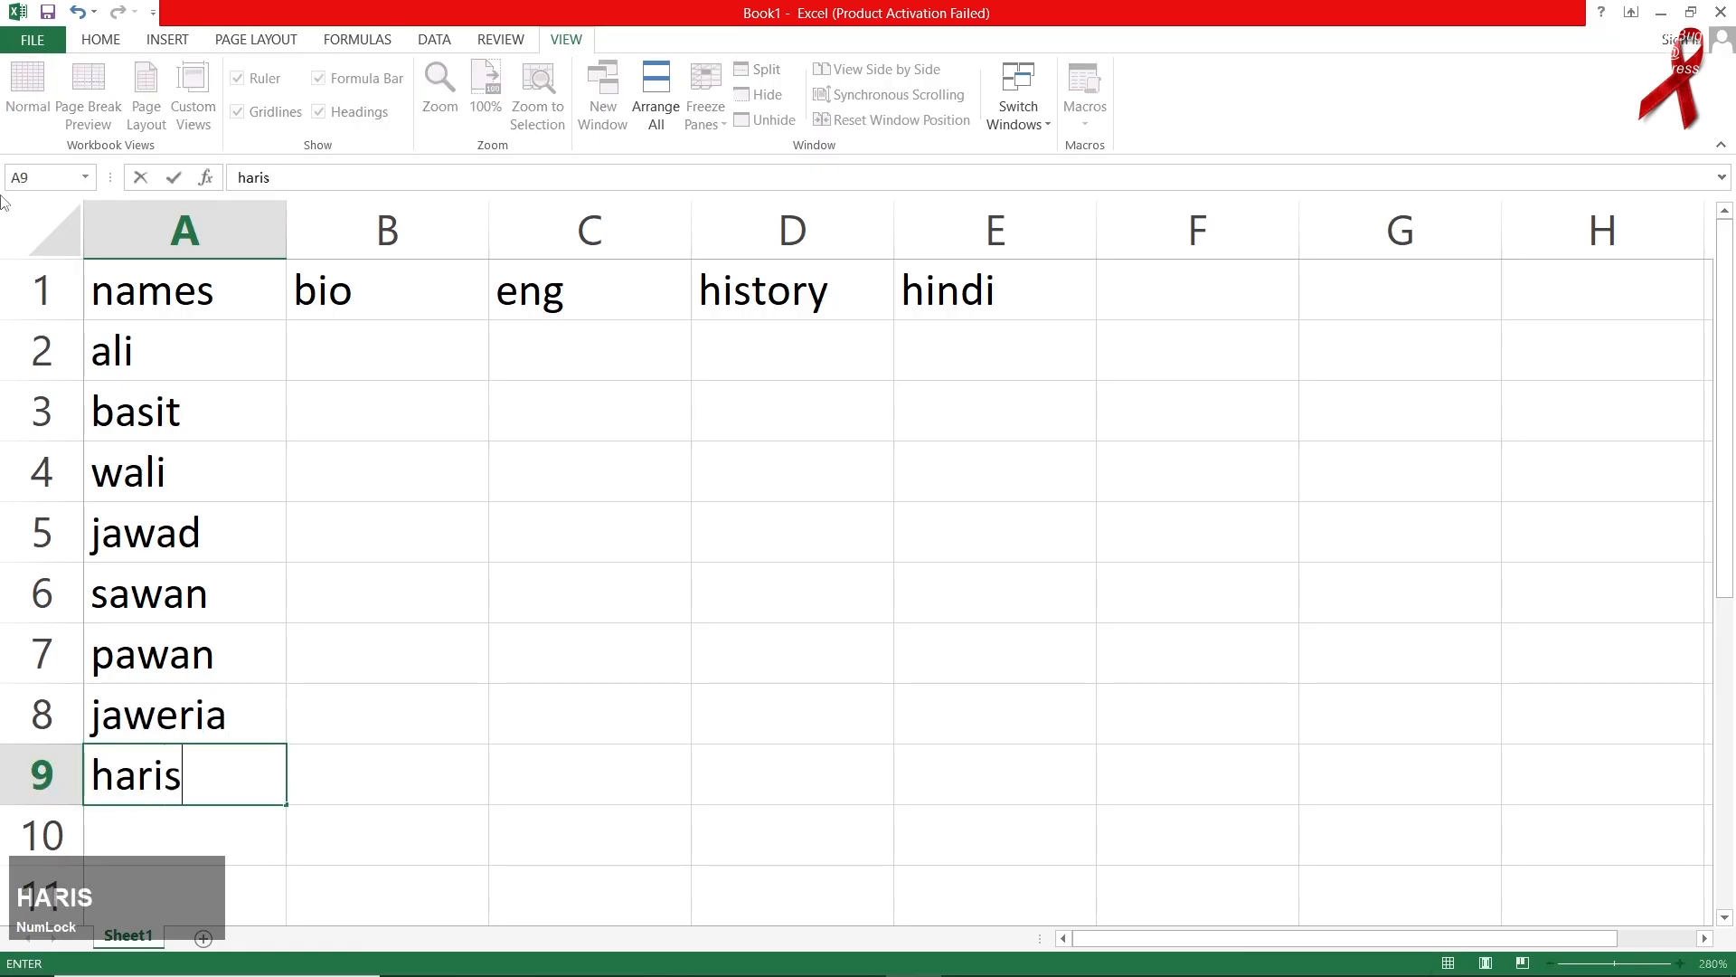
pyautogui.press('Return')
pyautogui.write('ghulam')
pyautogui.press('Return')
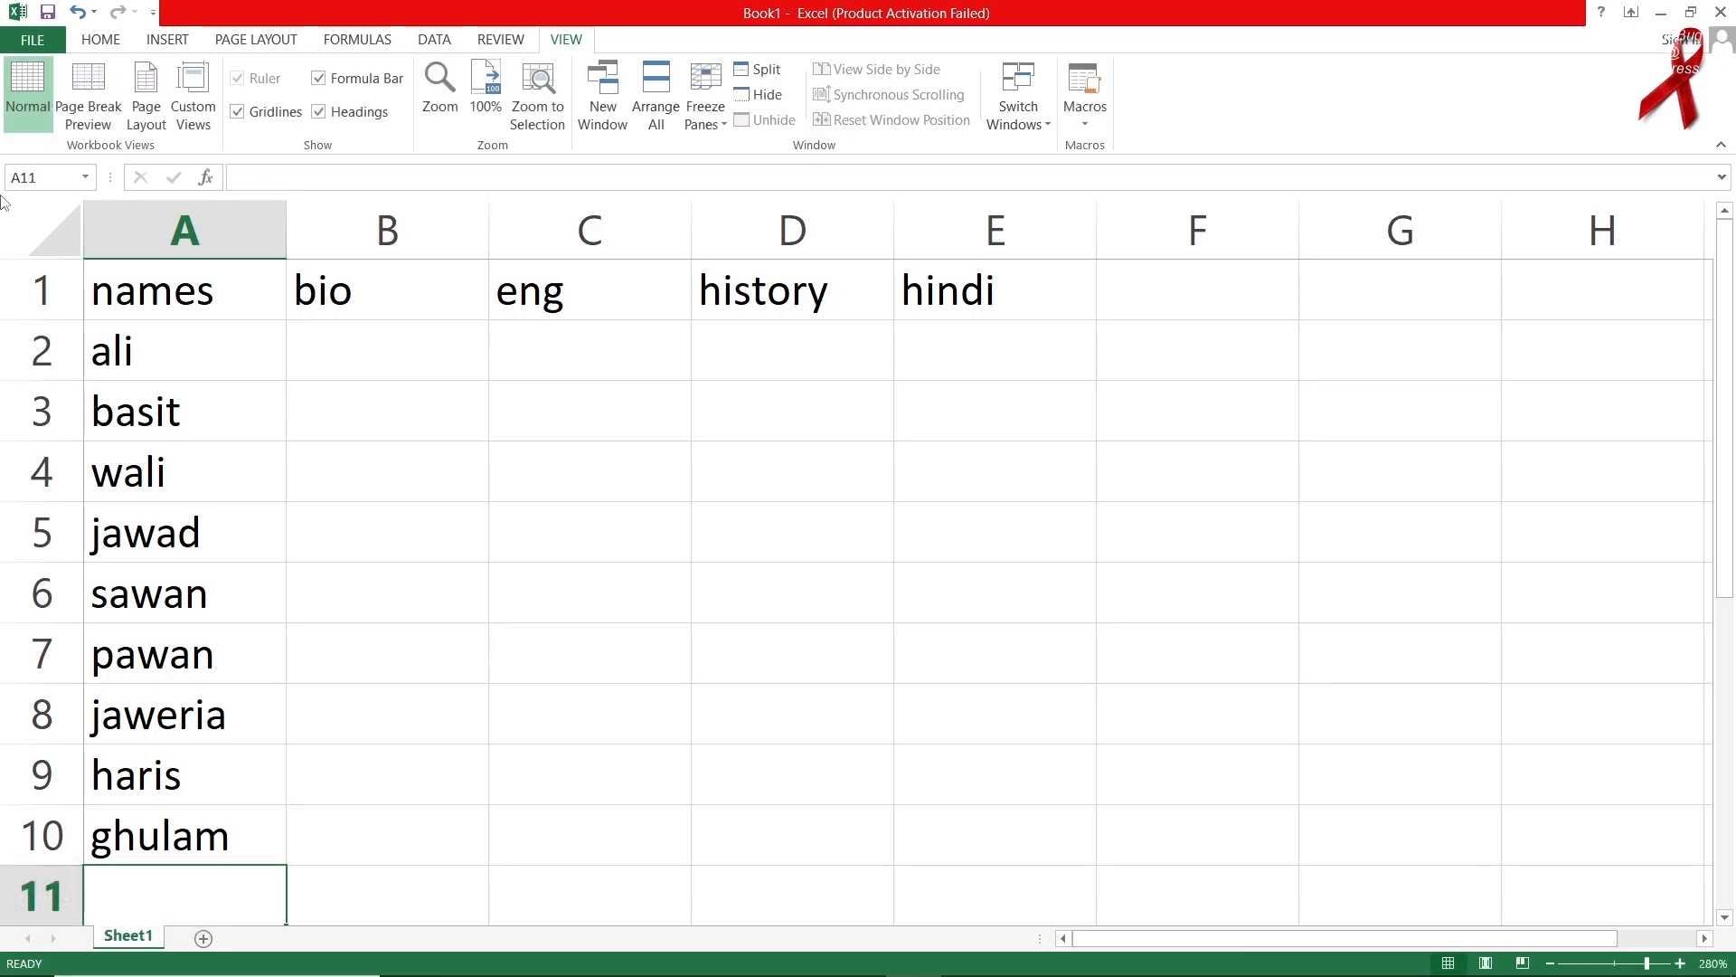
pyautogui.write('ab')
pyautogui.write('ba')
pyautogui.press('BackSpace')
pyautogui.press('BackSpace')
pyautogui.write('dal')
pyautogui.press('Return')
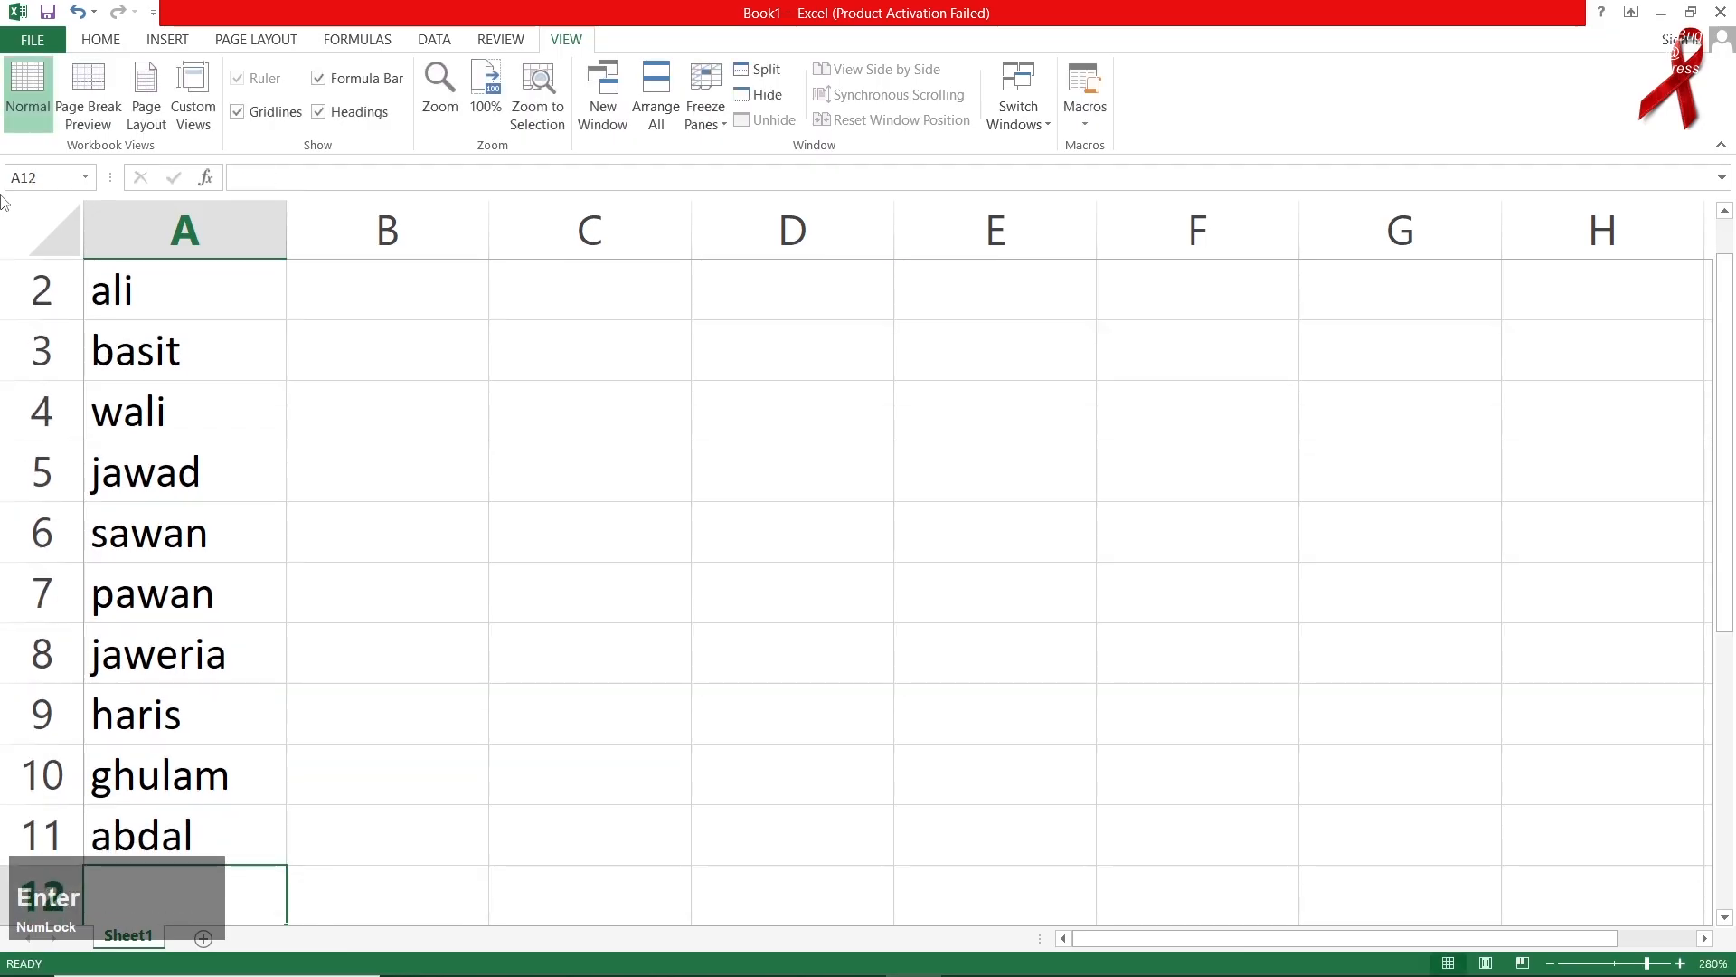
# Step: Complete the names column with four more students' first names in cells A12 to A15
pyautogui.write('hussnain')
pyautogui.press('Return')
pyautogui.write('hussan')
pyautogui.press('Return')
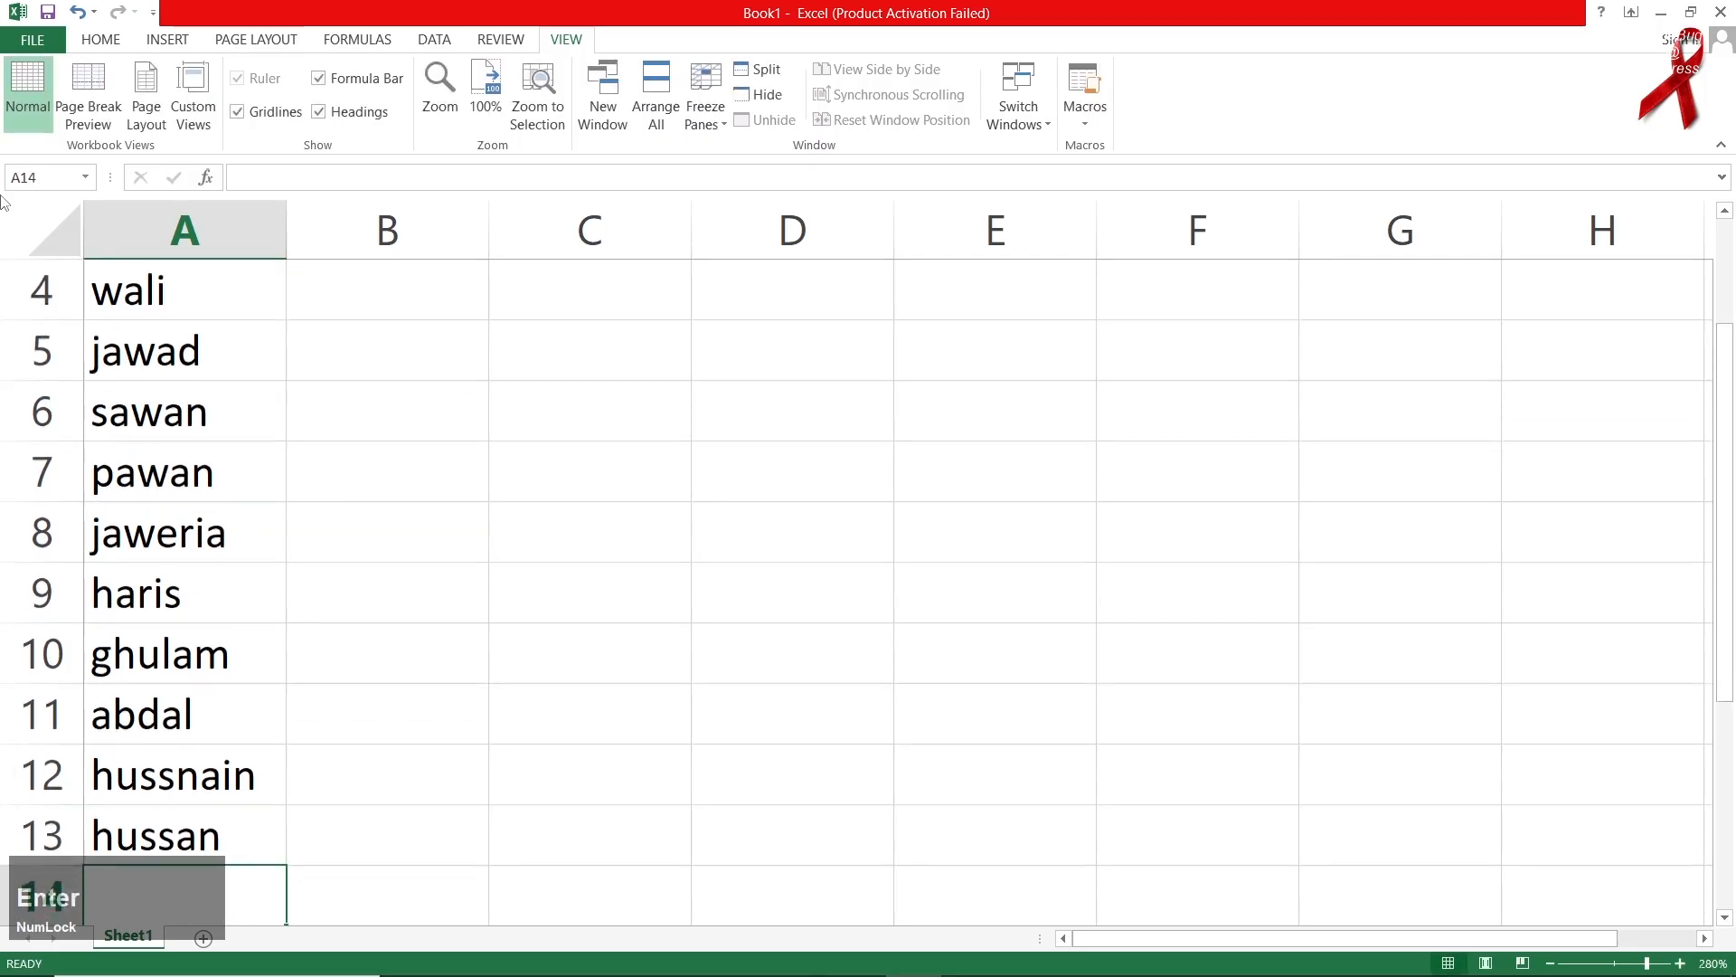
pyautogui.write('imran')
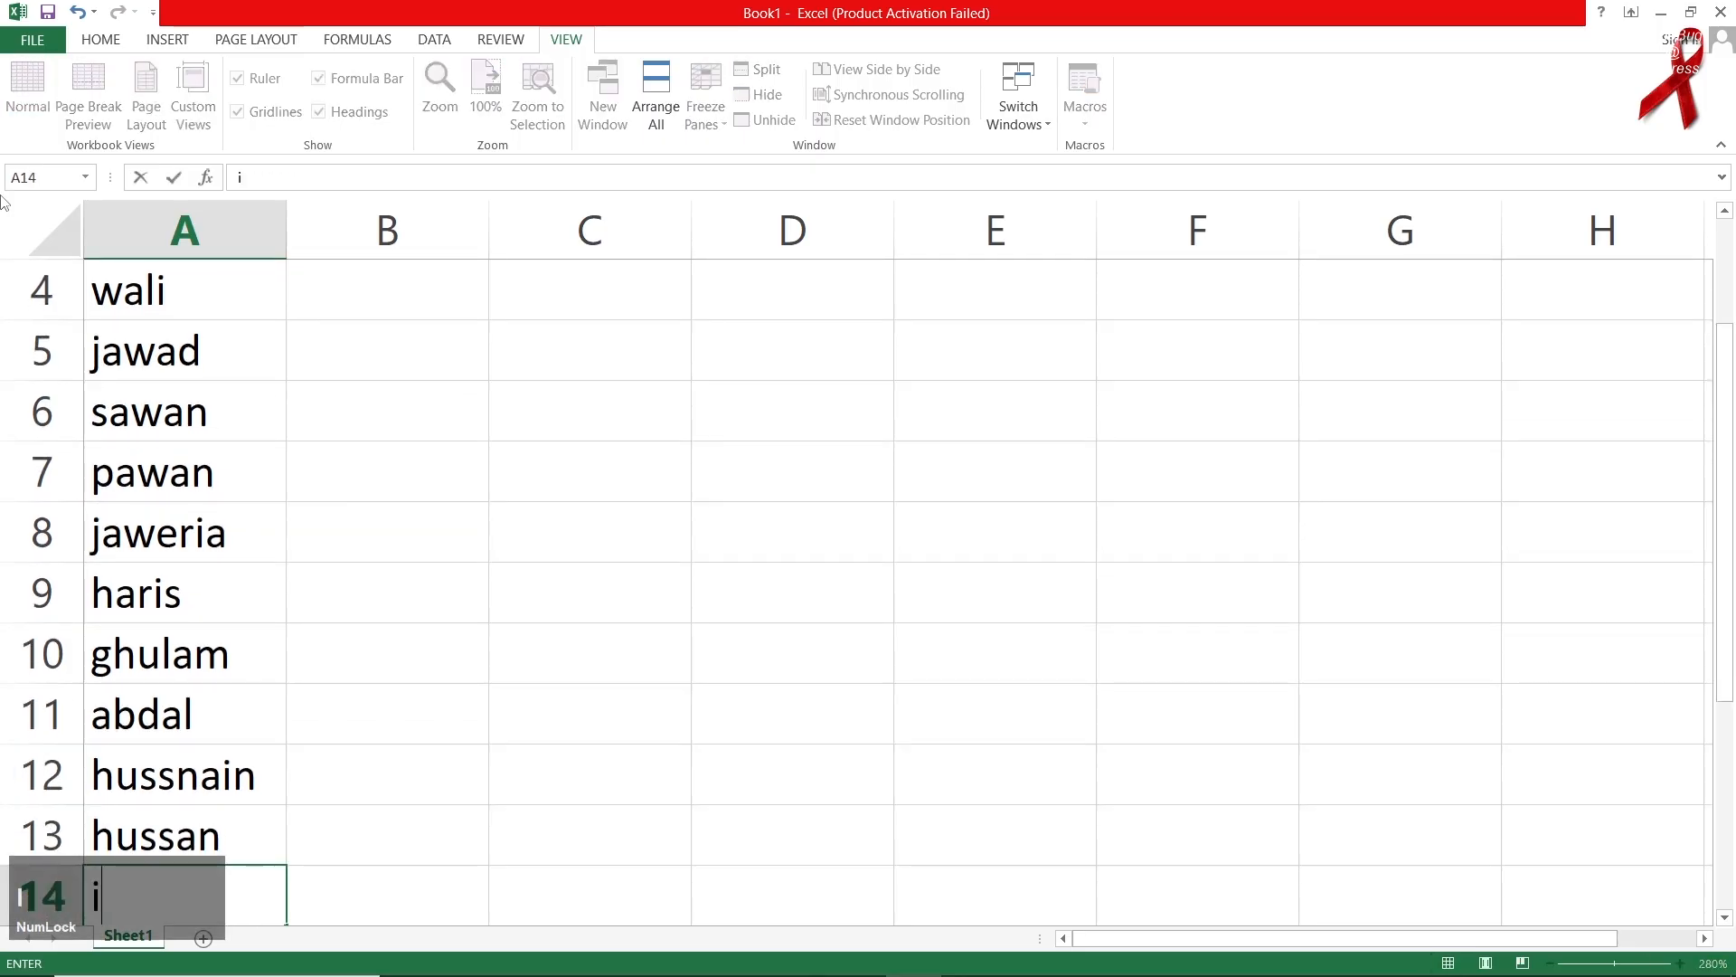
pyautogui.press('Return')
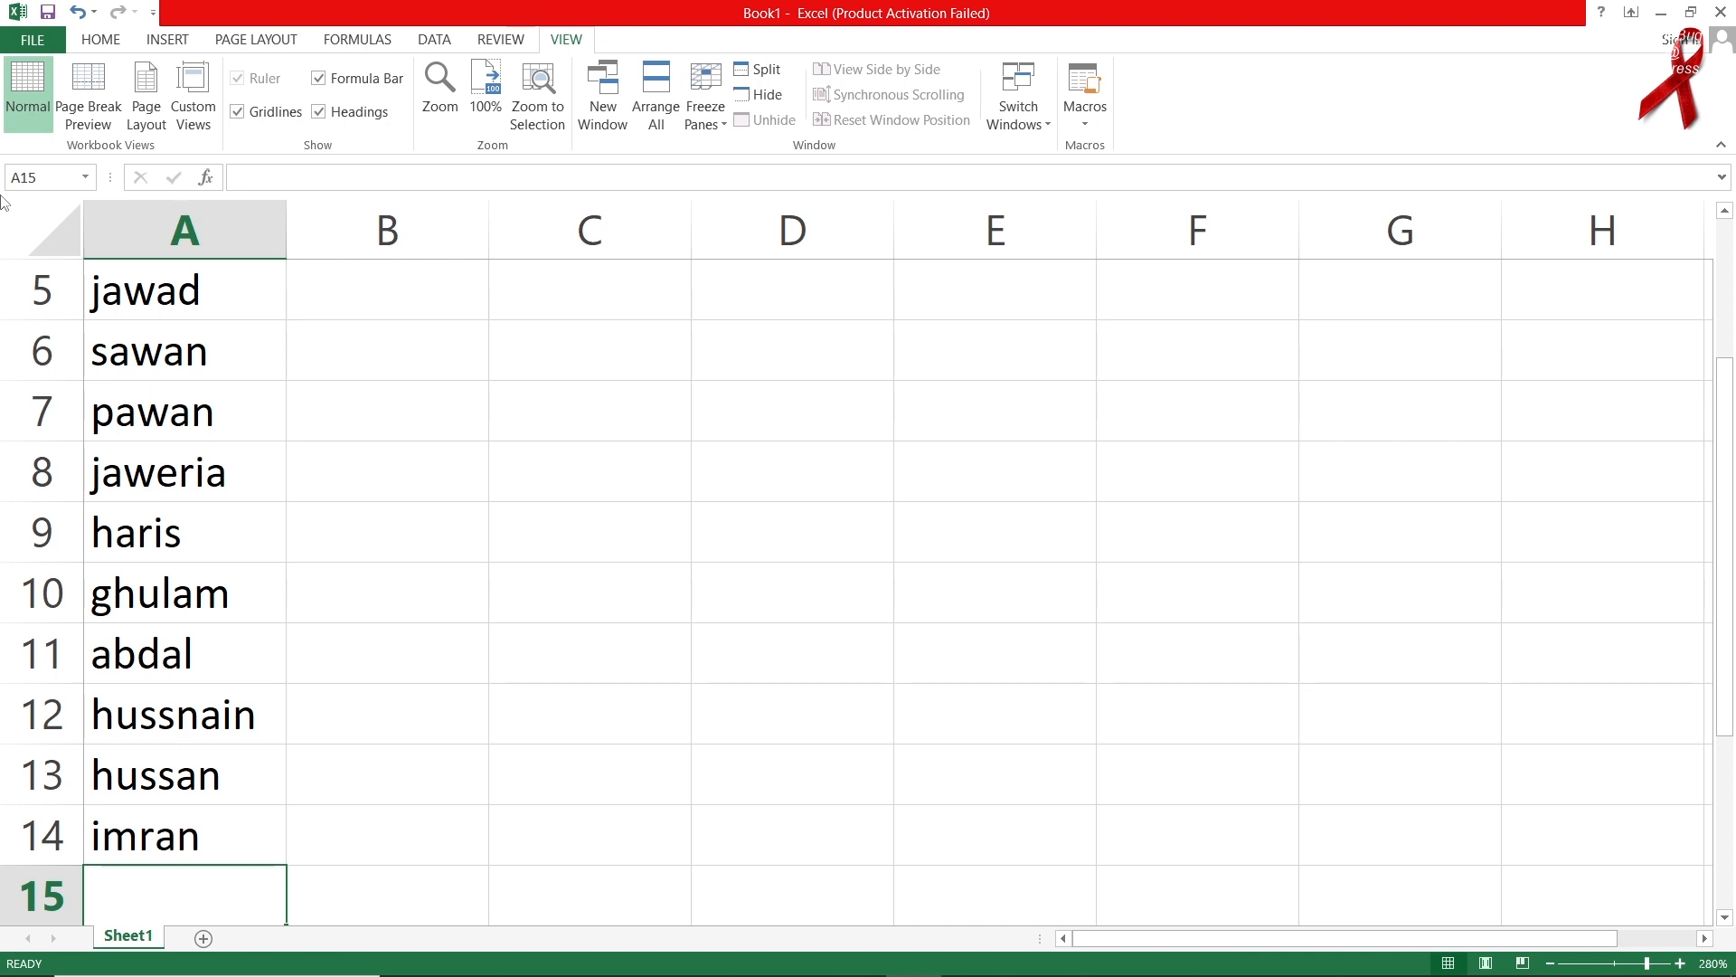
pyautogui.write('iqr')
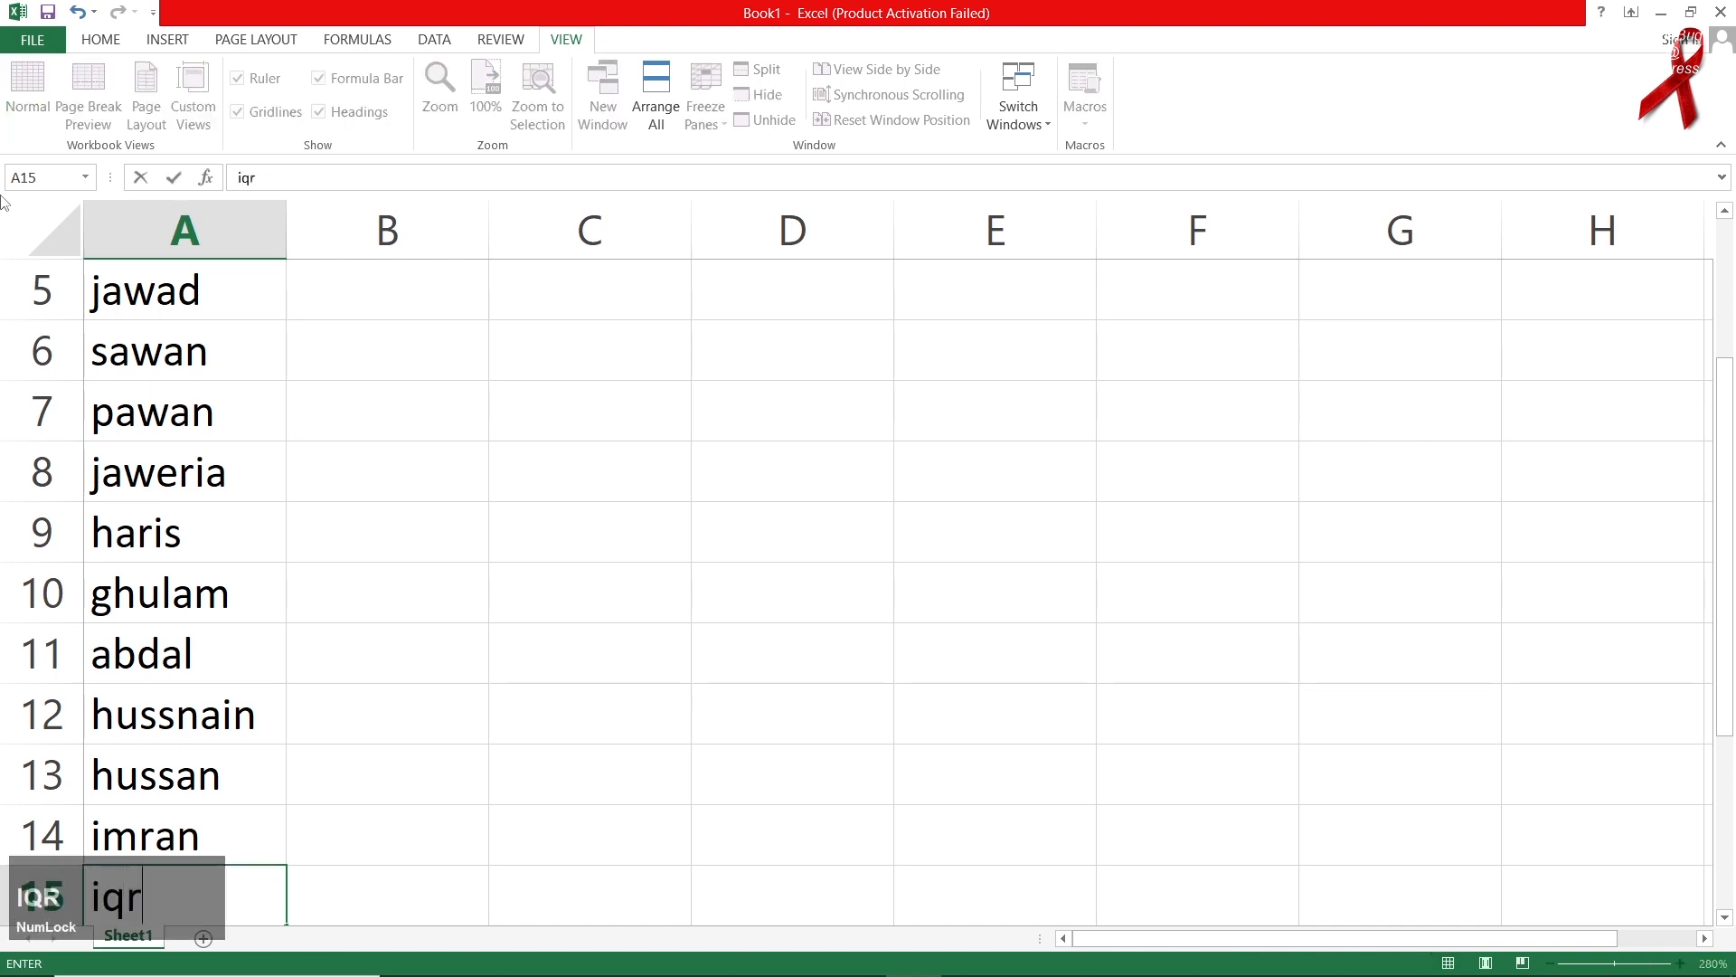
pyautogui.press('Tab')
# Step: Enter the bio marks 52, 63, 52 and 44 in cells B2 to B5
pyautogui.press('Up')
pyautogui.press('Up')
pyautogui.press('Up')
pyautogui.press('Up')
pyautogui.press('Up')
pyautogui.press('Up')
pyautogui.press('Up')
pyautogui.press('Up')
pyautogui.press('Up')
pyautogui.press('Up')
pyautogui.press('Up')
pyautogui.press('Up')
pyautogui.press('Up')
pyautogui.press('Up')
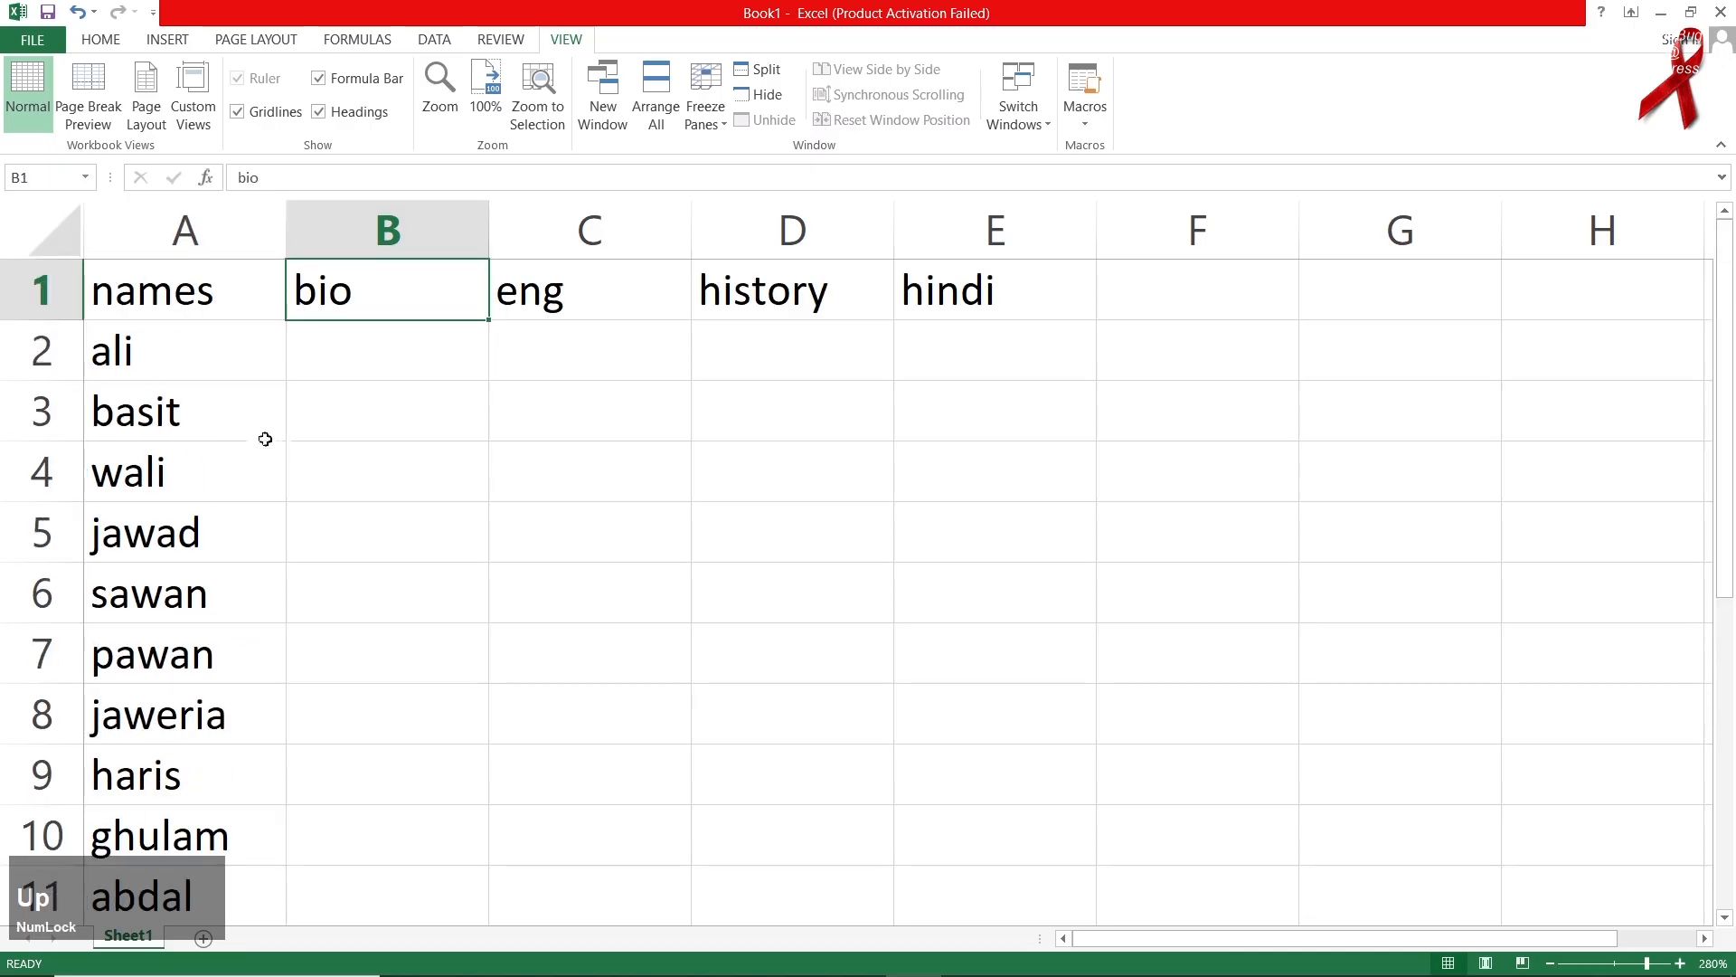
pyautogui.click(323, 360)
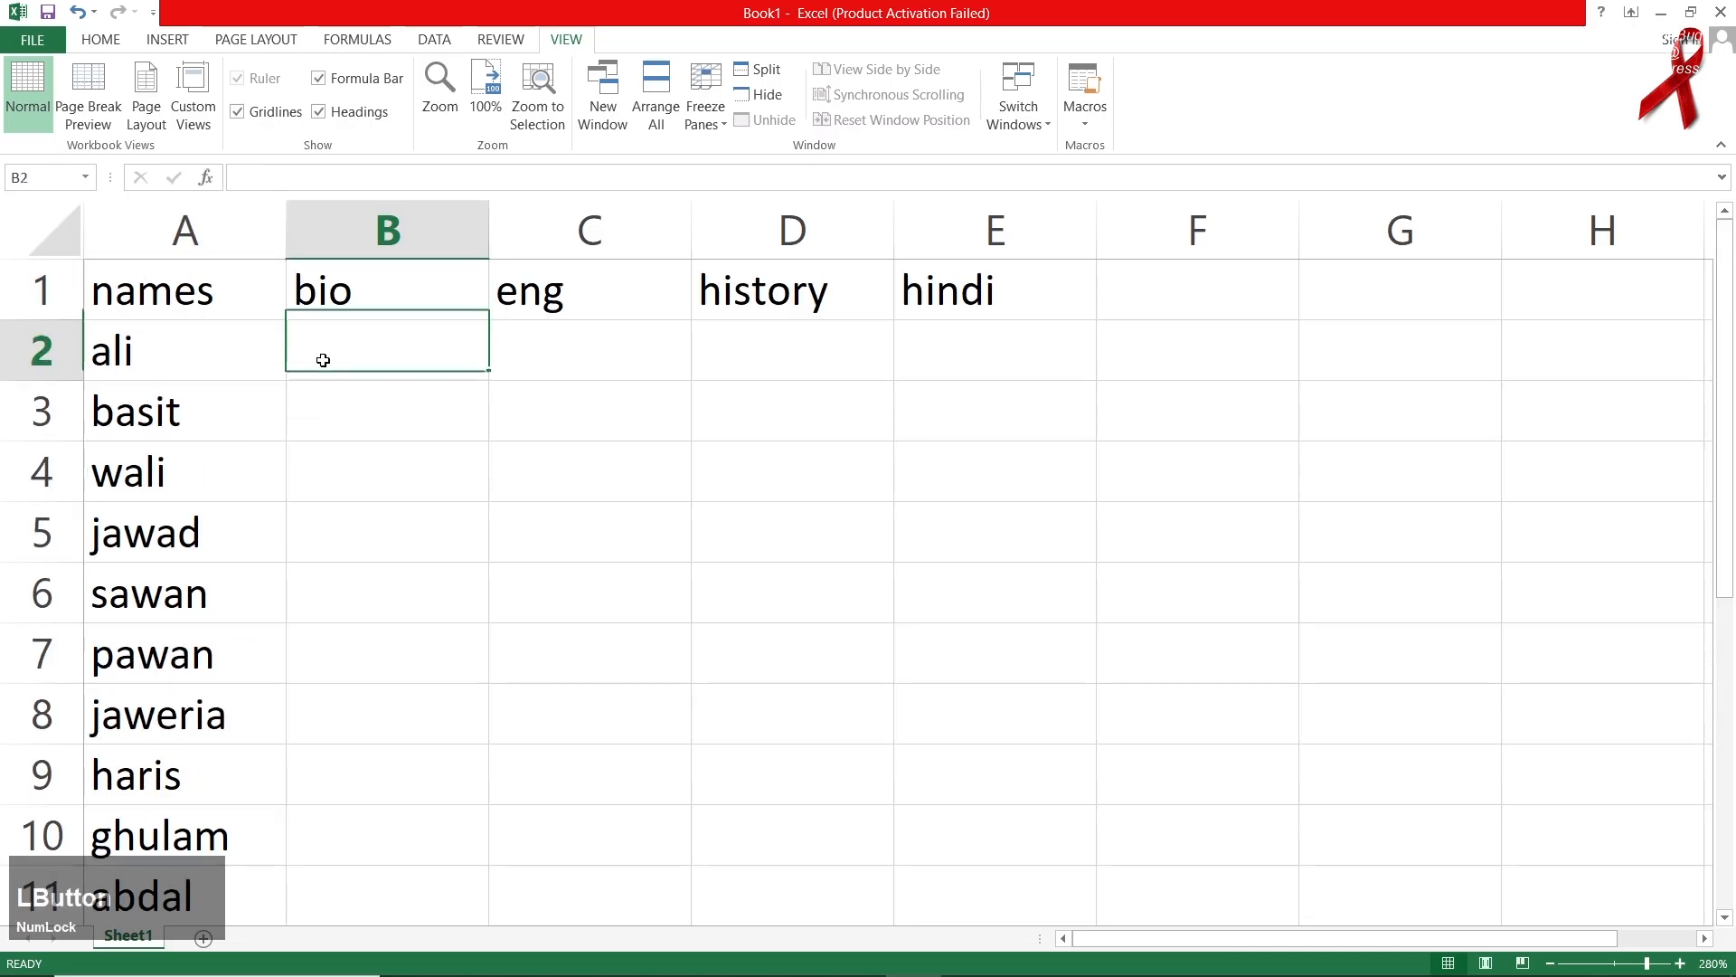
pyautogui.click(396, 457)
pyautogui.keyDown('ctrl'); pyautogui.scroll(-5, 331, 362); pyautogui.keyUp('ctrl')
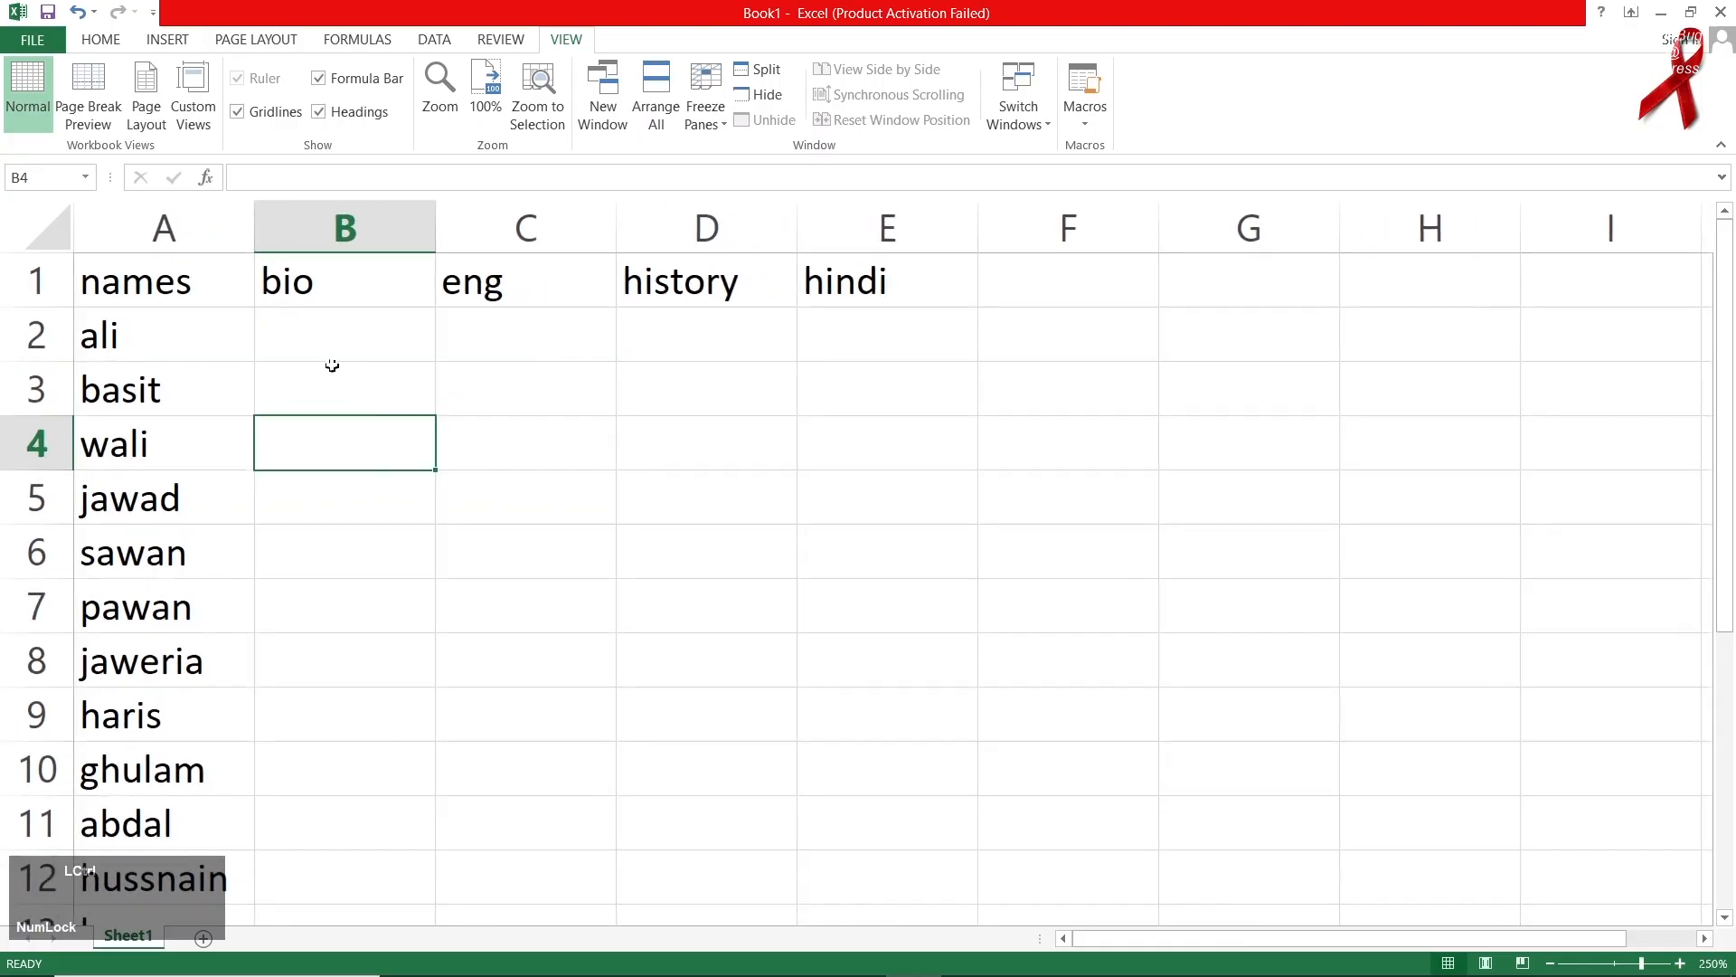
pyautogui.keyDown('ctrl'); pyautogui.scroll(-1, 331, 362); pyautogui.keyUp('ctrl')
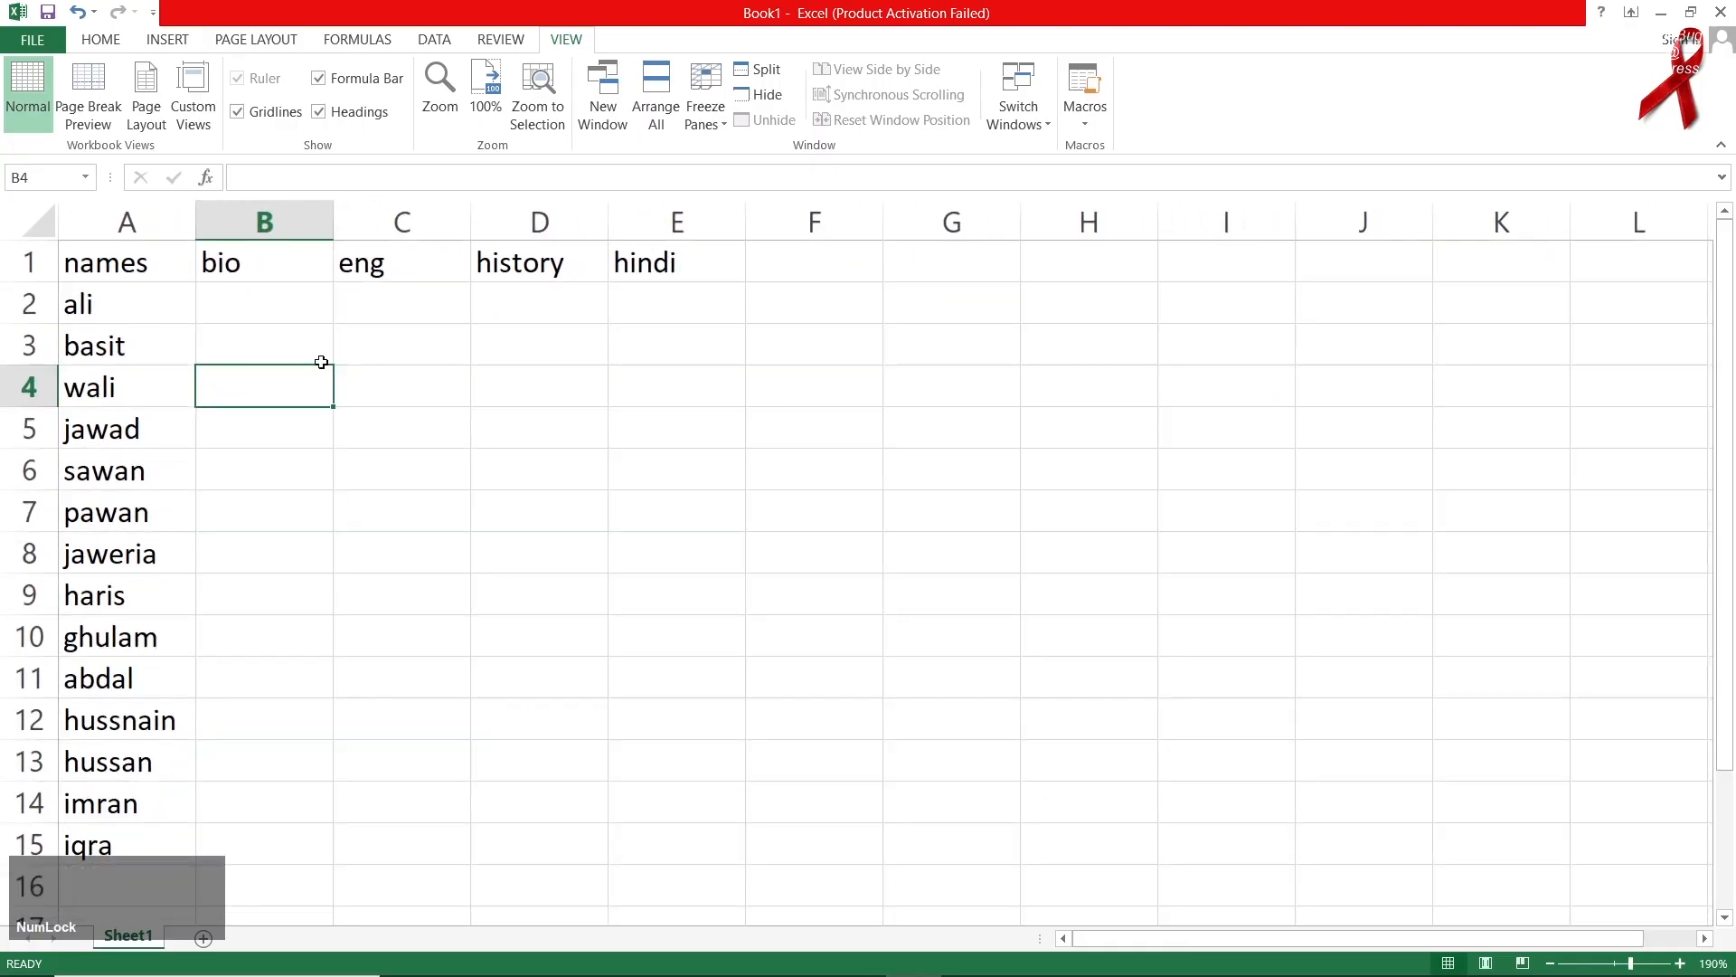
pyautogui.click(315, 300)
pyautogui.write('52')
pyautogui.press('Return')
pyautogui.write('63')
pyautogui.press('Return')
pyautogui.write('52')
pyautogui.press('Return')
pyautogui.write('44')
pyautogui.press('Return')
# Step: Enter the bio marks 52, 32, 52 and 45 in cells B6 to B9
pyautogui.write('52')
pyautogui.press('Return')
pyautogui.write('32')
pyautogui.press('Return')
pyautogui.write('52')
pyautogui.press('Return')
pyautogui.write('458')
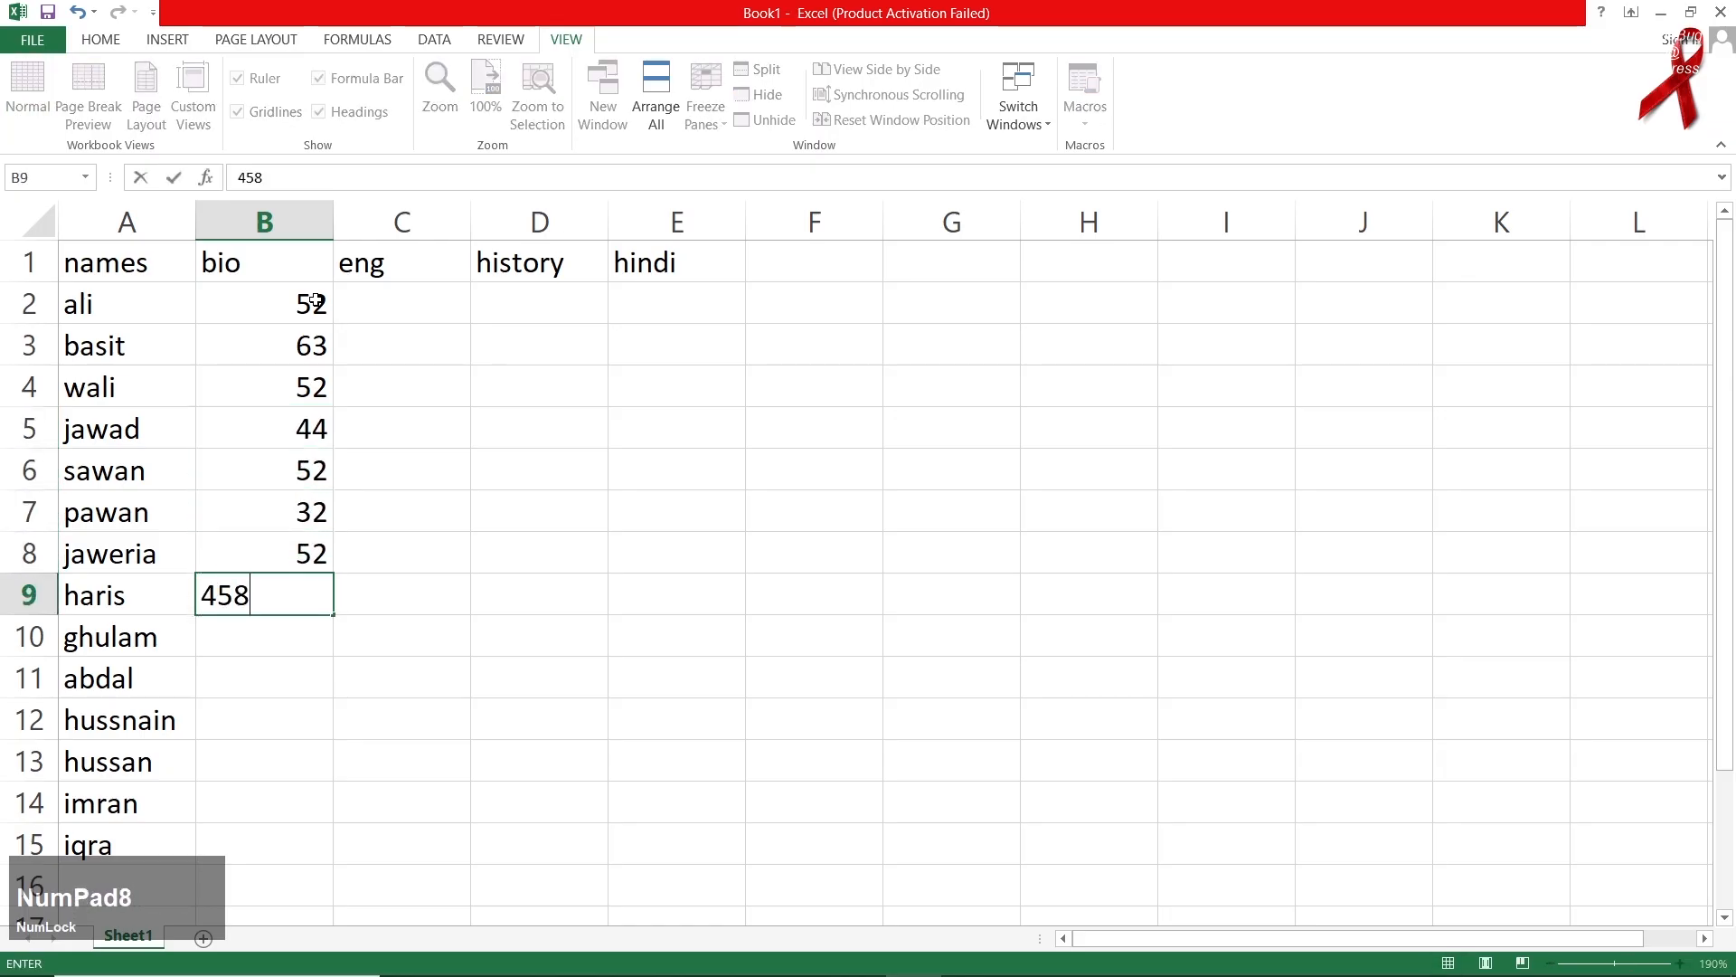
pyautogui.press('BackSpace')
pyautogui.press('Return')
# Step: Complete the bio column with the marks 33, 63, 32, 54, 52 and 32 in cells B10 to B15
pyautogui.write('3')
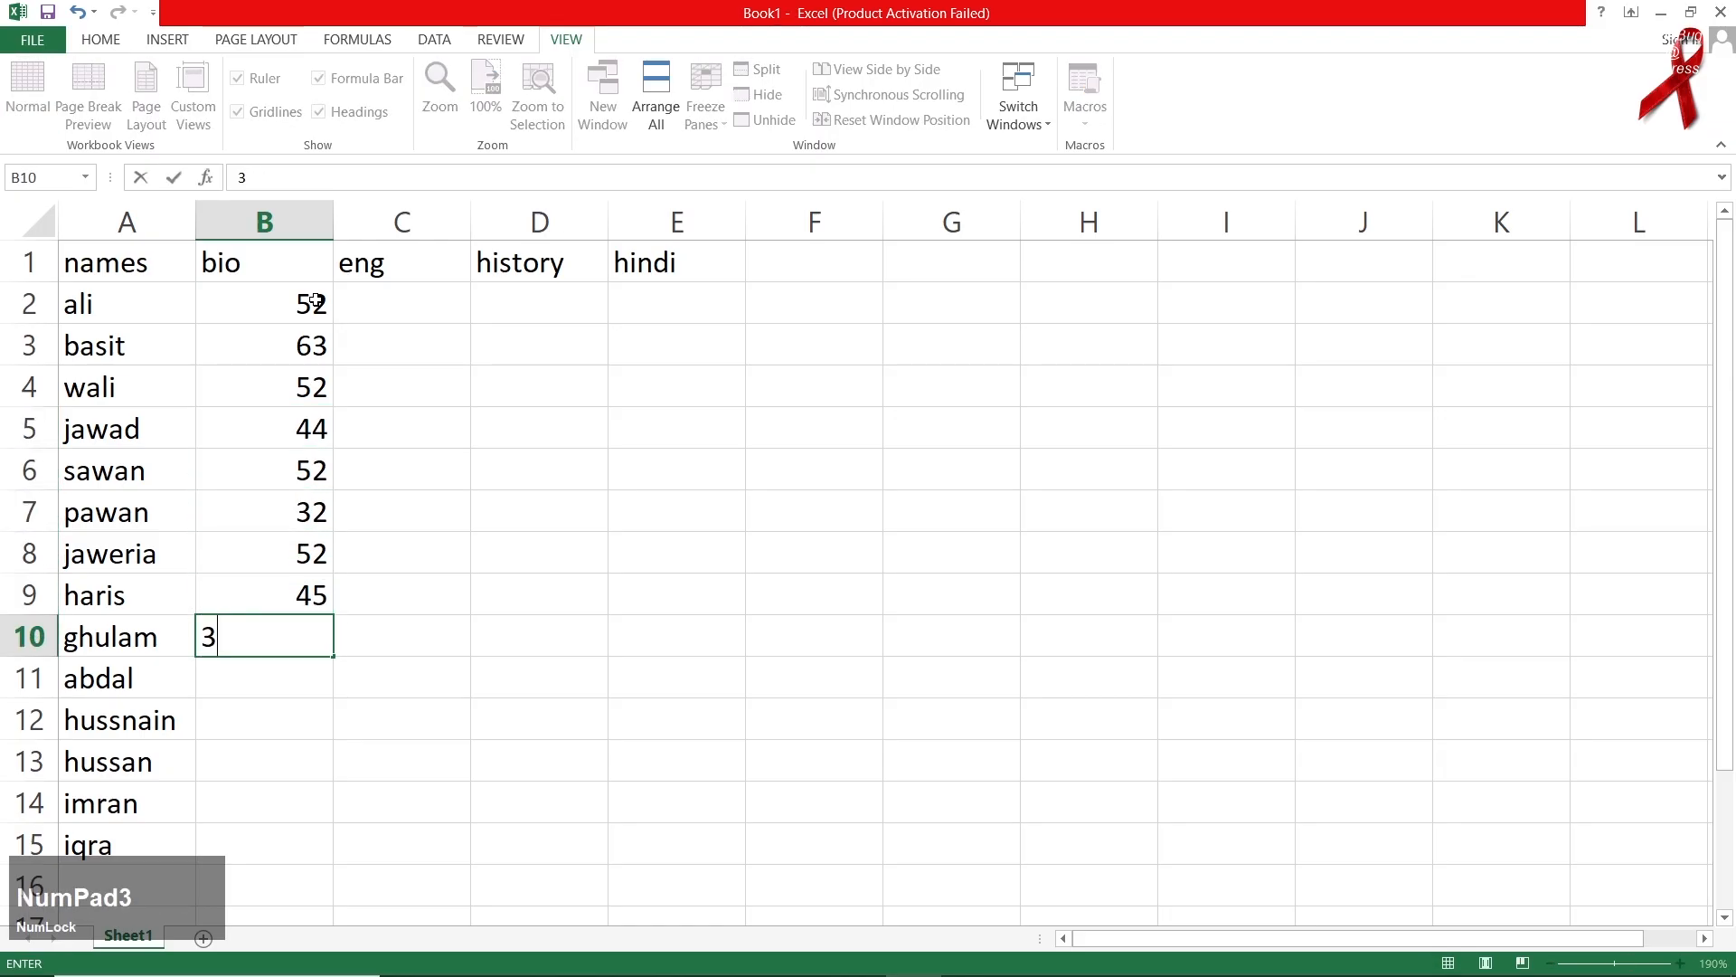
pyautogui.write('3')
pyautogui.press('Return')
pyautogui.write('63')
pyautogui.press('Return')
pyautogui.write('32')
pyautogui.press('Return')
pyautogui.write('54')
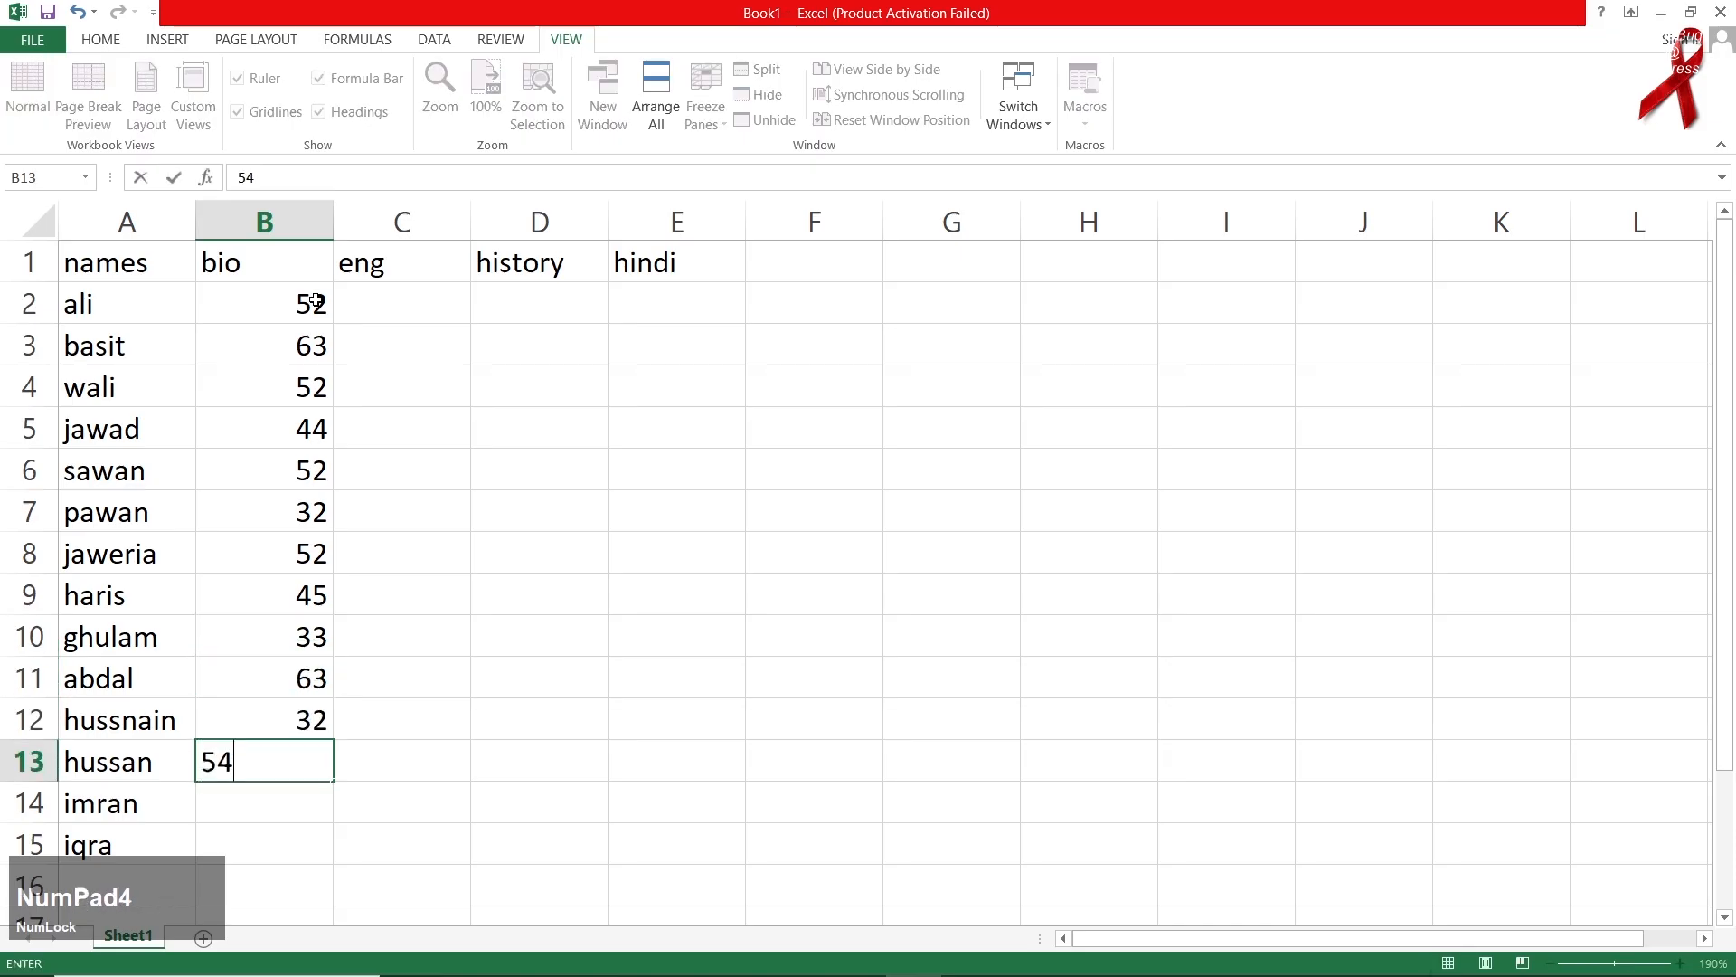
pyautogui.press('Return')
pyautogui.write('52')
pyautogui.press('Return')
pyautogui.write('32')
pyautogui.press('Return')
# Step: Enter the eng marks 44, 52, 85 and 65 in cells C2 to C5
pyautogui.press('Right')
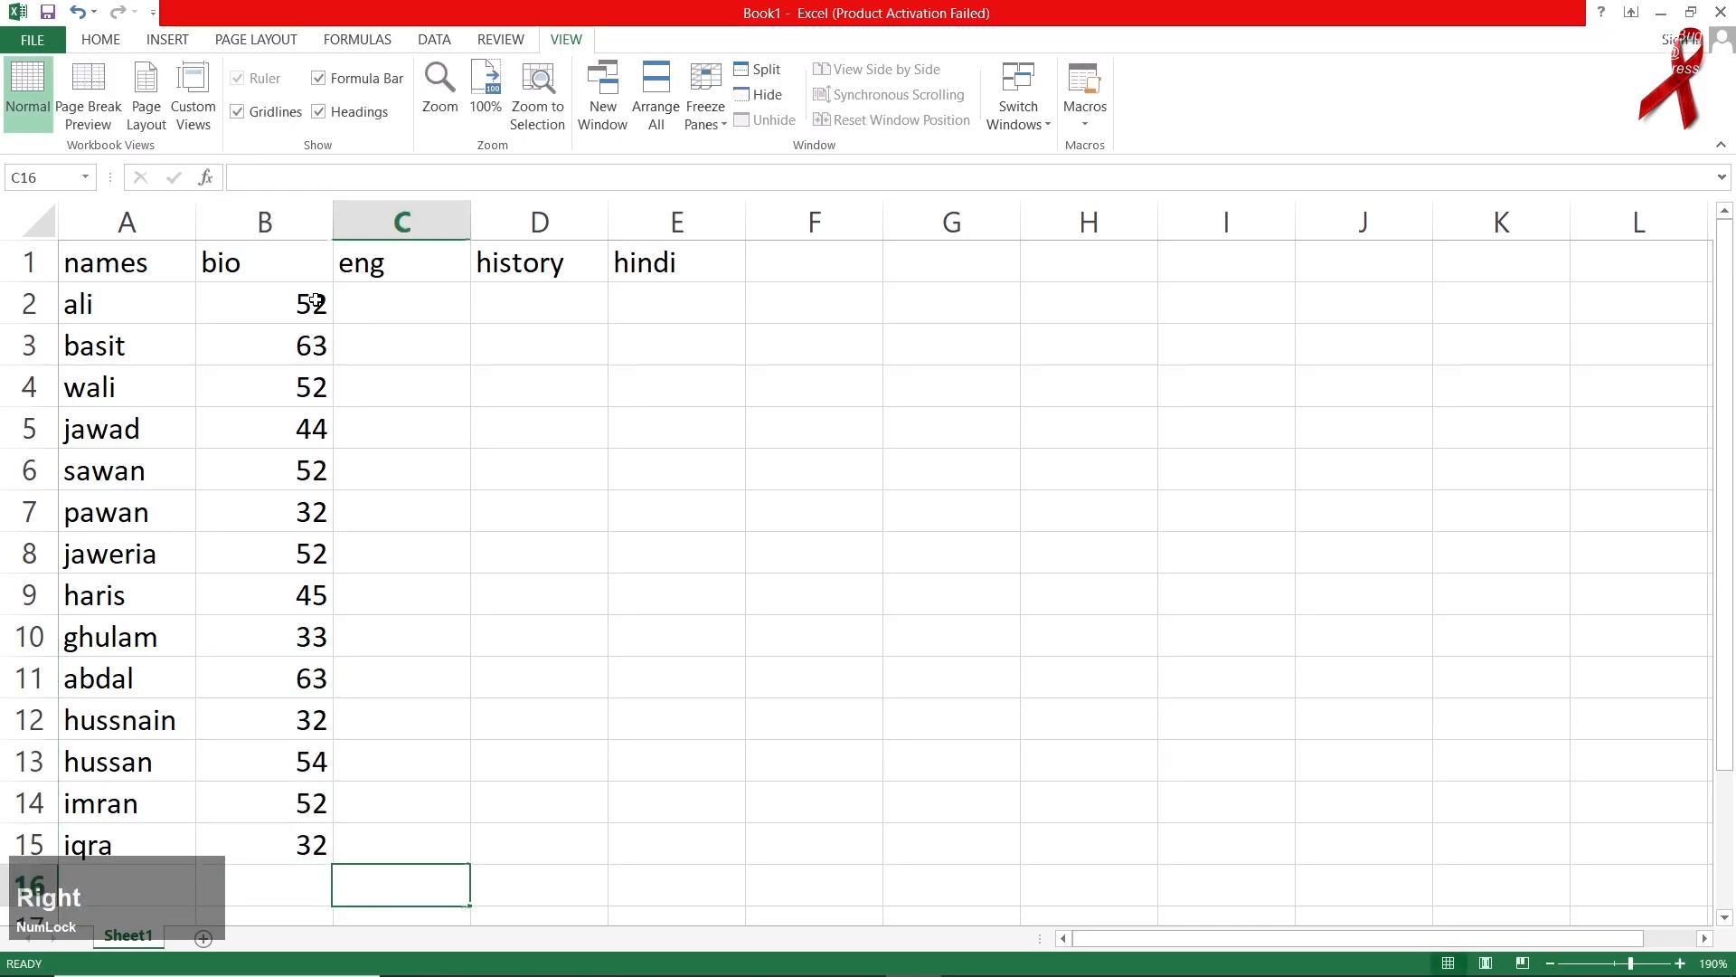
pyautogui.press('Up')
pyautogui.press('Up')
pyautogui.press('Up')
pyautogui.press('Up')
pyautogui.press('Up')
pyautogui.press('Up')
pyautogui.press('Up')
pyautogui.press('Up')
pyautogui.press('Up')
pyautogui.press('Up')
pyautogui.press('Up')
pyautogui.press('Up')
pyautogui.press('Up')
pyautogui.press('Up')
pyautogui.write('4')
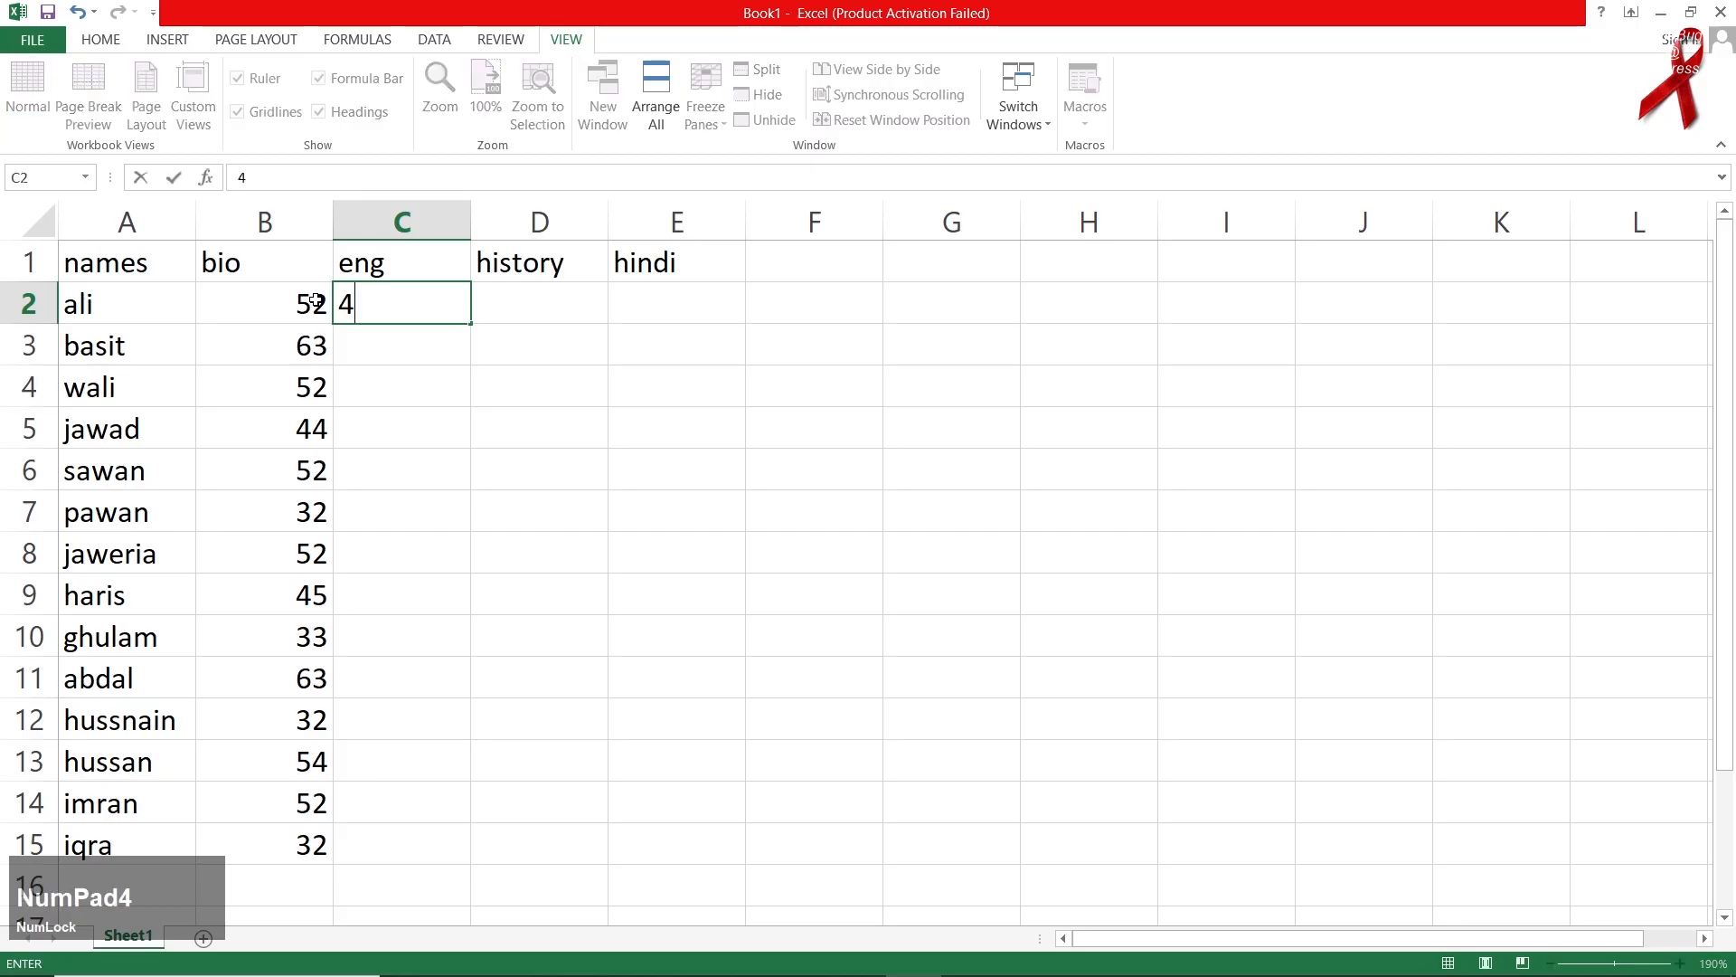
pyautogui.write('4')
pyautogui.press('Return')
pyautogui.write('52')
pyautogui.press('Return')
pyautogui.write('85')
pyautogui.press('Return')
pyautogui.write('65')
pyautogui.press('Return')
# Step: Enter the eng marks 75, 54 and 85 in cells C6 to C8
pyautogui.write('75')
pyautogui.press('Return')
pyautogui.write('54')
pyautogui.press('Return')
pyautogui.write('85')
pyautogui.press('Return')
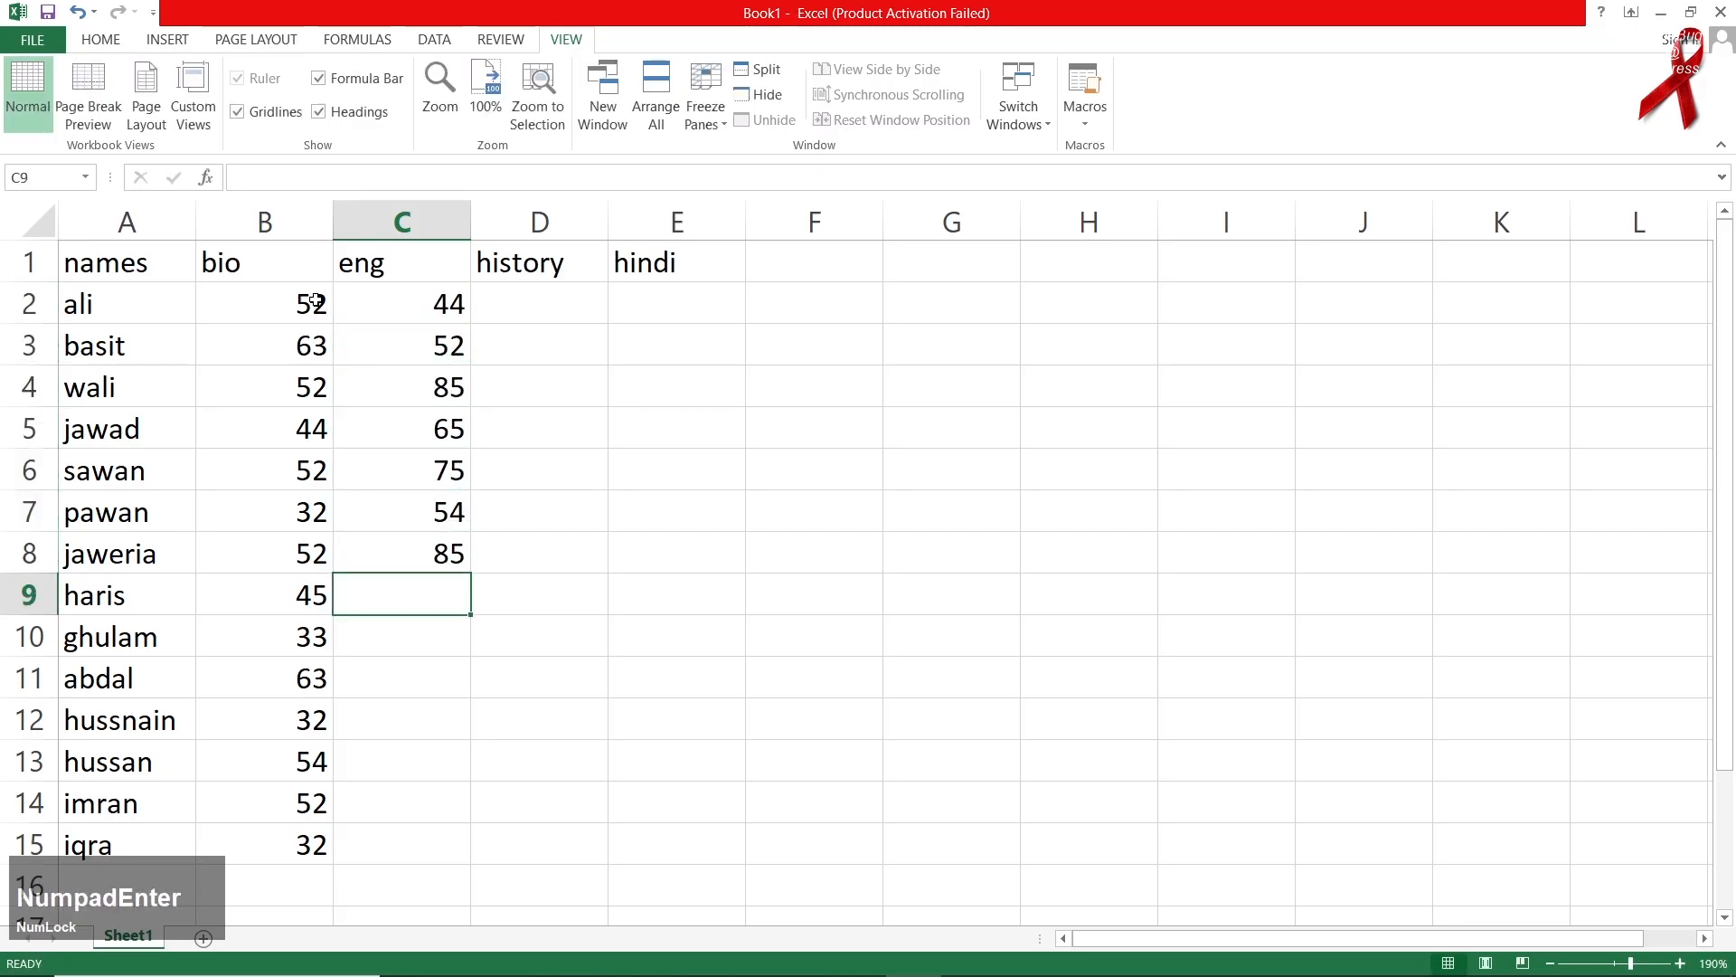
# Step: Enter the eng marks 36, 22 and 42 in cells C9 to C11
pyautogui.write('36')
pyautogui.press('Return')
pyautogui.write('22')
pyautogui.press('Return')
pyautogui.write('42')
pyautogui.press('Return')
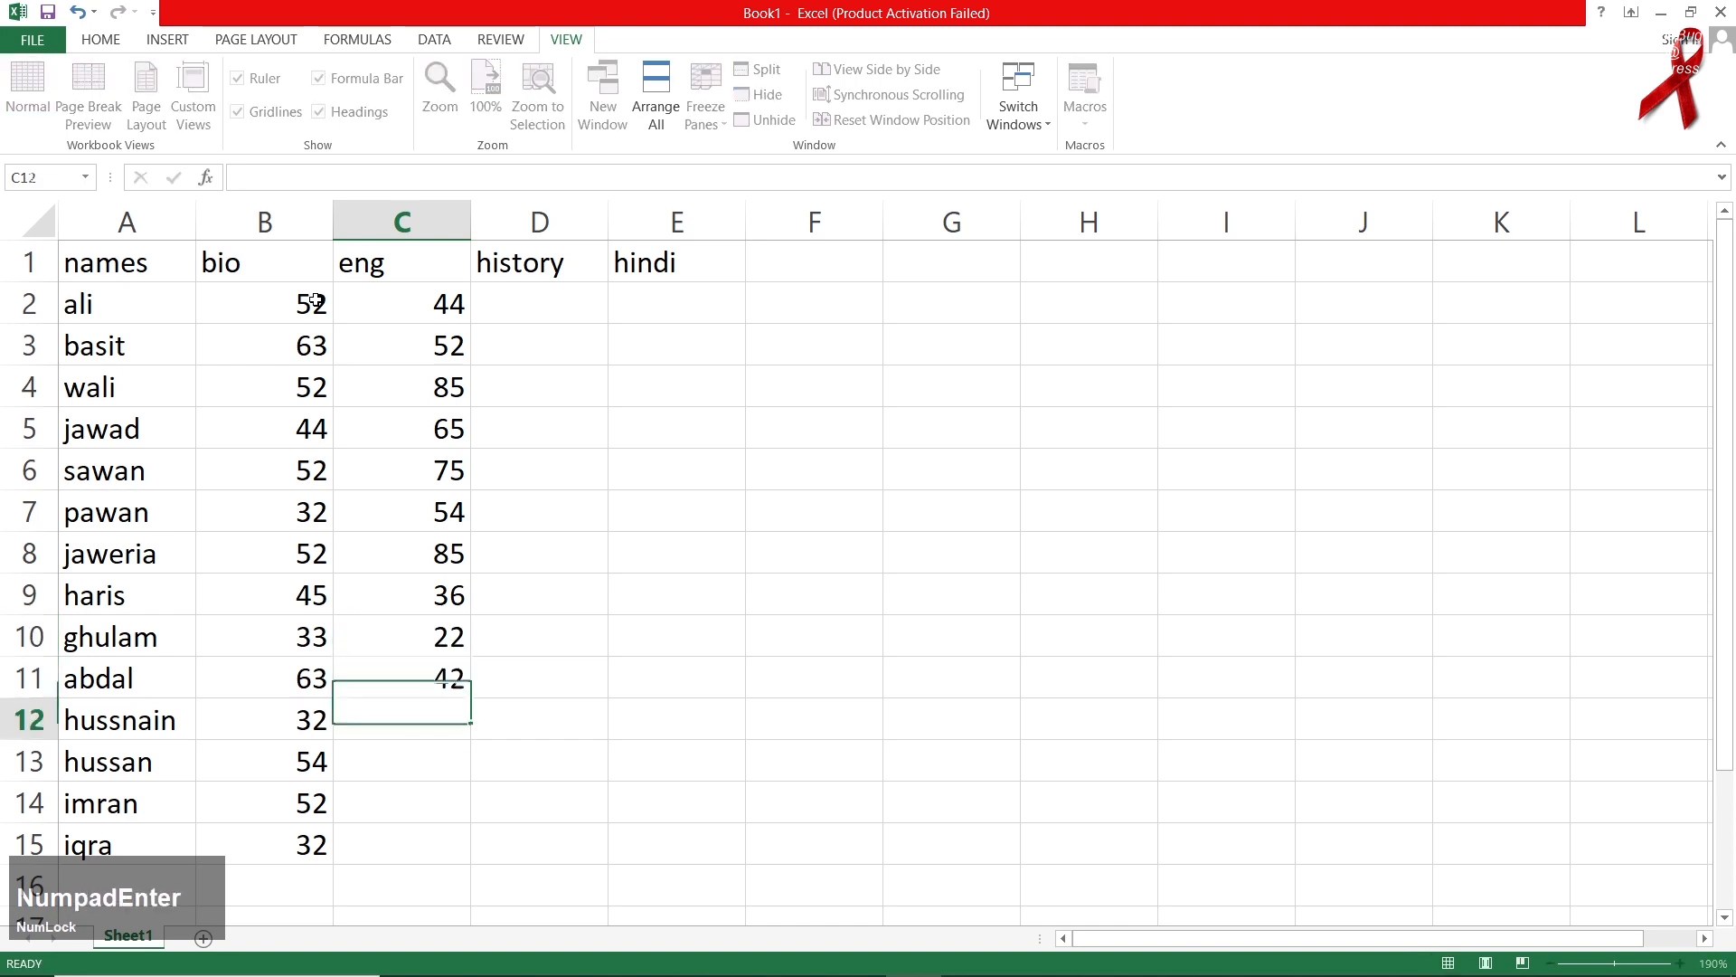
# Step: Complete the eng column with the marks 52, 21, 22 and 11 in cells C12 to C15
pyautogui.write('52')
pyautogui.press('Return')
pyautogui.write('21')
pyautogui.press('Return')
pyautogui.write('22')
pyautogui.press('Return')
pyautogui.write('11')
pyautogui.press('Right')
# Step: Enter the history marks 54, 25, 36 and 25 in cells D2 to D5
pyautogui.press('Up')
pyautogui.press('Up')
pyautogui.press('Up')
pyautogui.press('Up')
pyautogui.press('Up')
pyautogui.press('Up')
pyautogui.press('Up')
pyautogui.press('Up')
pyautogui.press('Up')
pyautogui.press('Up')
pyautogui.press('Up')
pyautogui.press('Up')
pyautogui.press('Up')
pyautogui.press('Up')
pyautogui.press('Down')
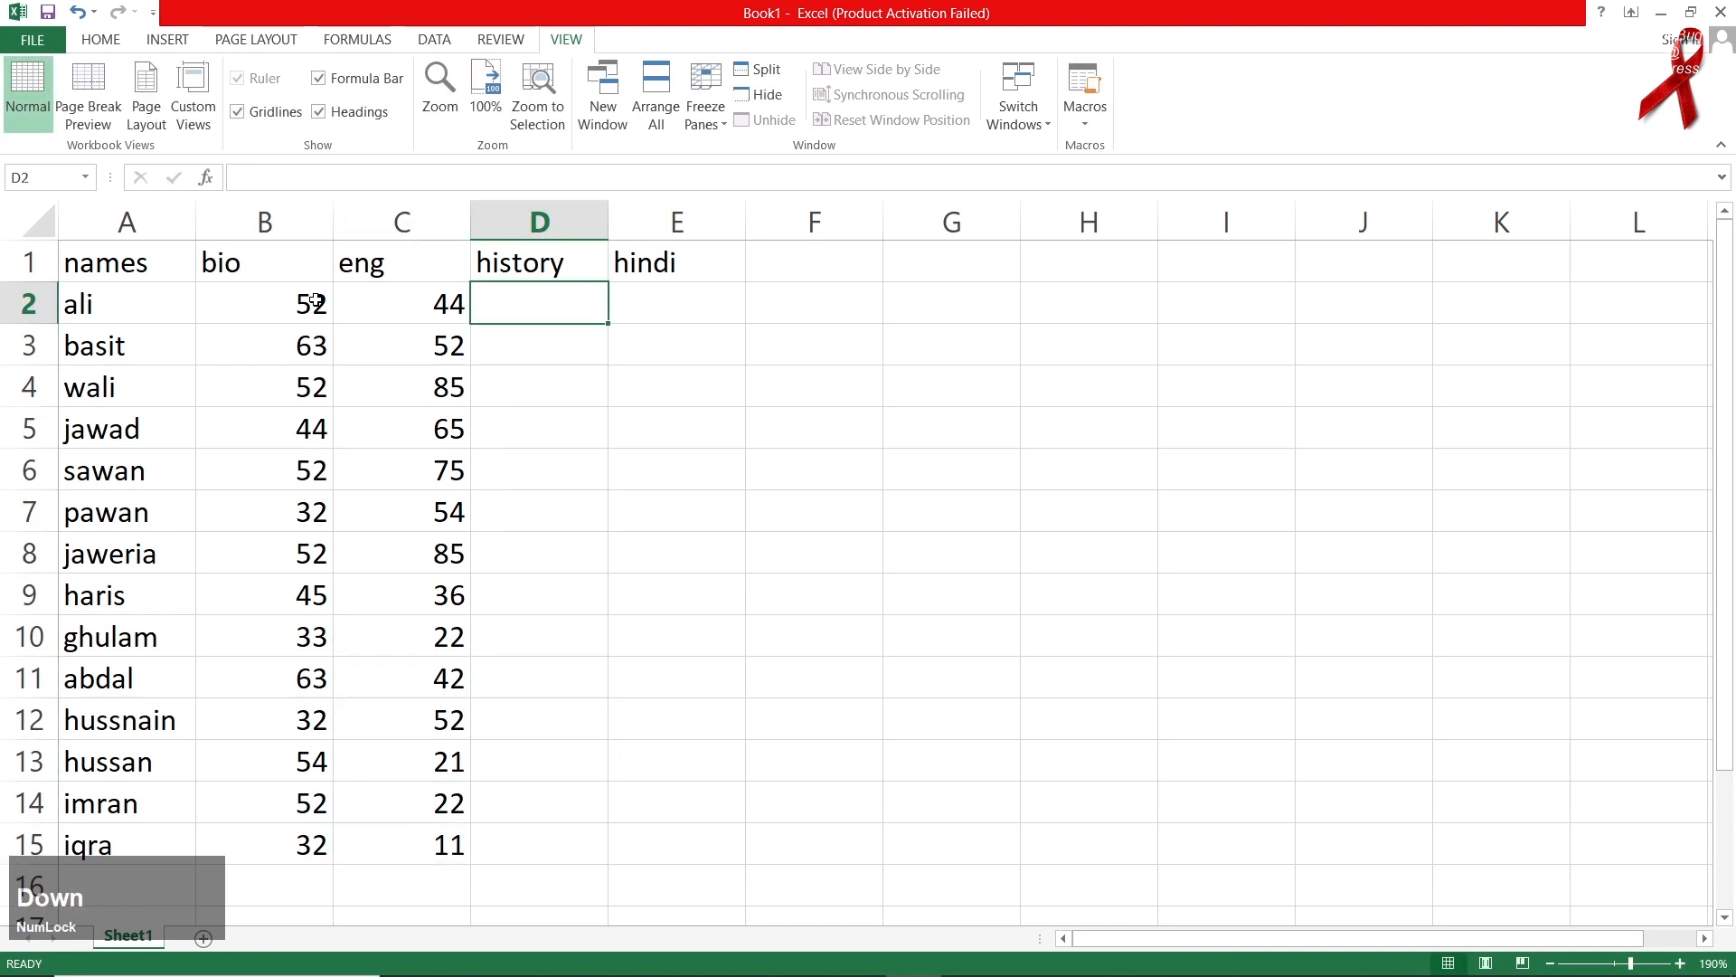
pyautogui.write('54')
pyautogui.press('Return')
pyautogui.write('25')
pyautogui.press('Return')
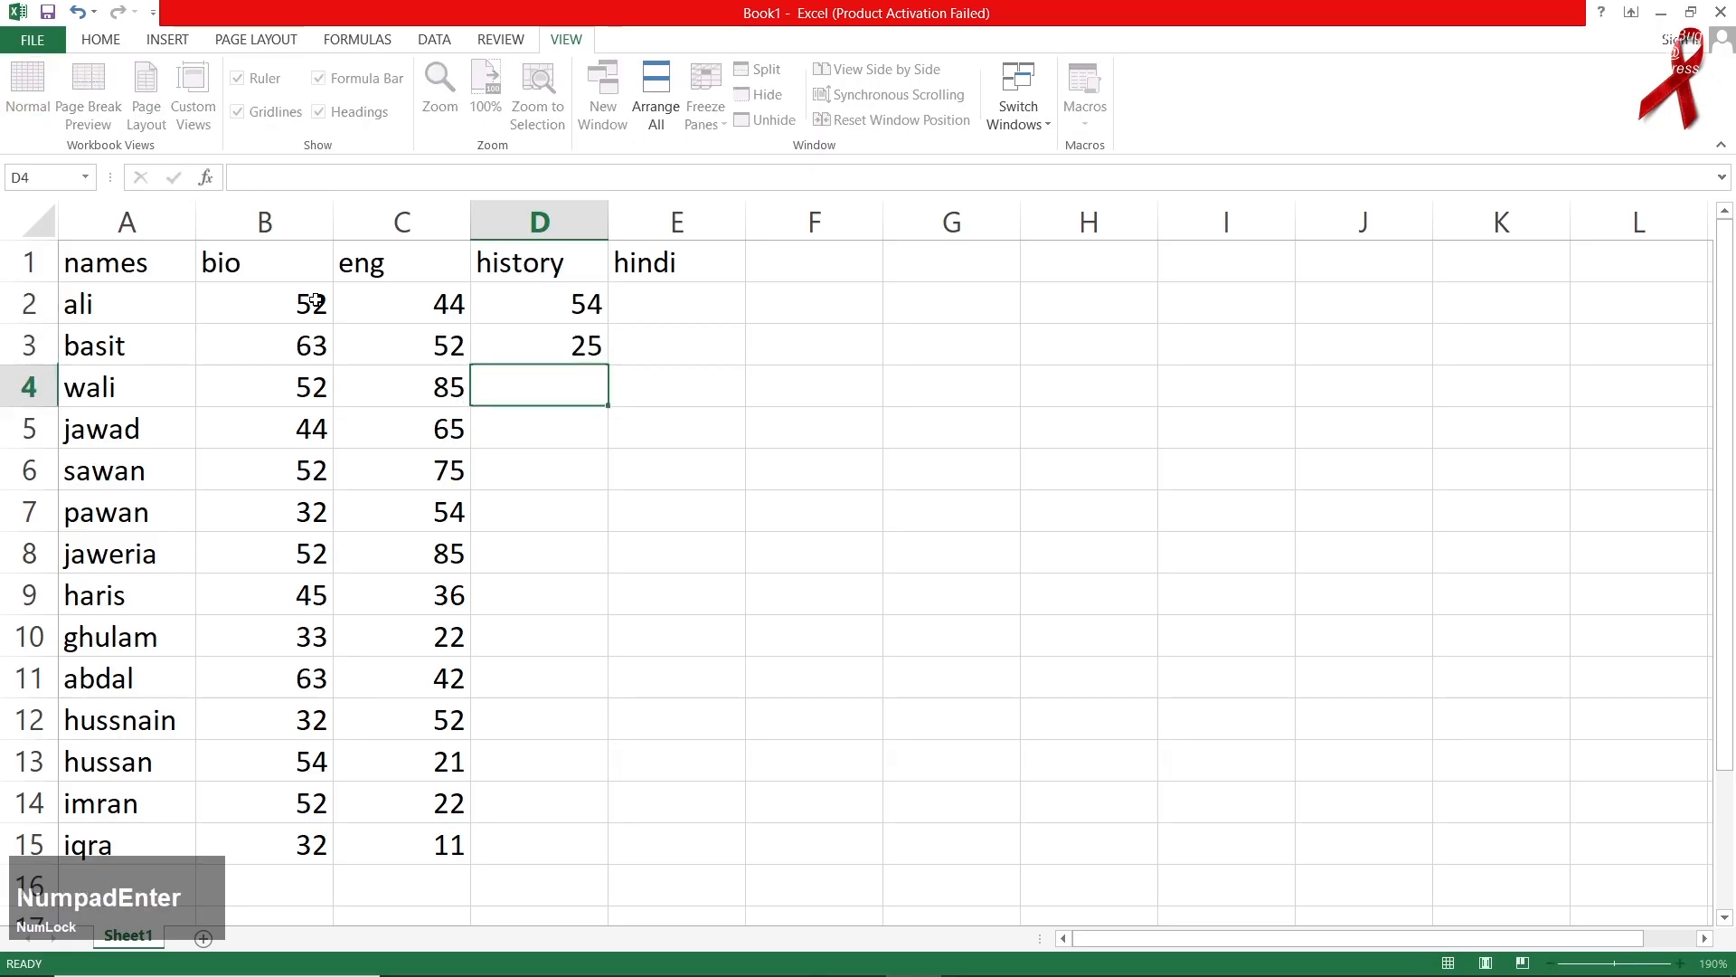
pyautogui.write('36')
pyautogui.press('Return')
pyautogui.write('25')
pyautogui.press('Return')
# Step: Enter the history marks 41, 25, 36 and 25 in cells D6 to D9
pyautogui.write('41')
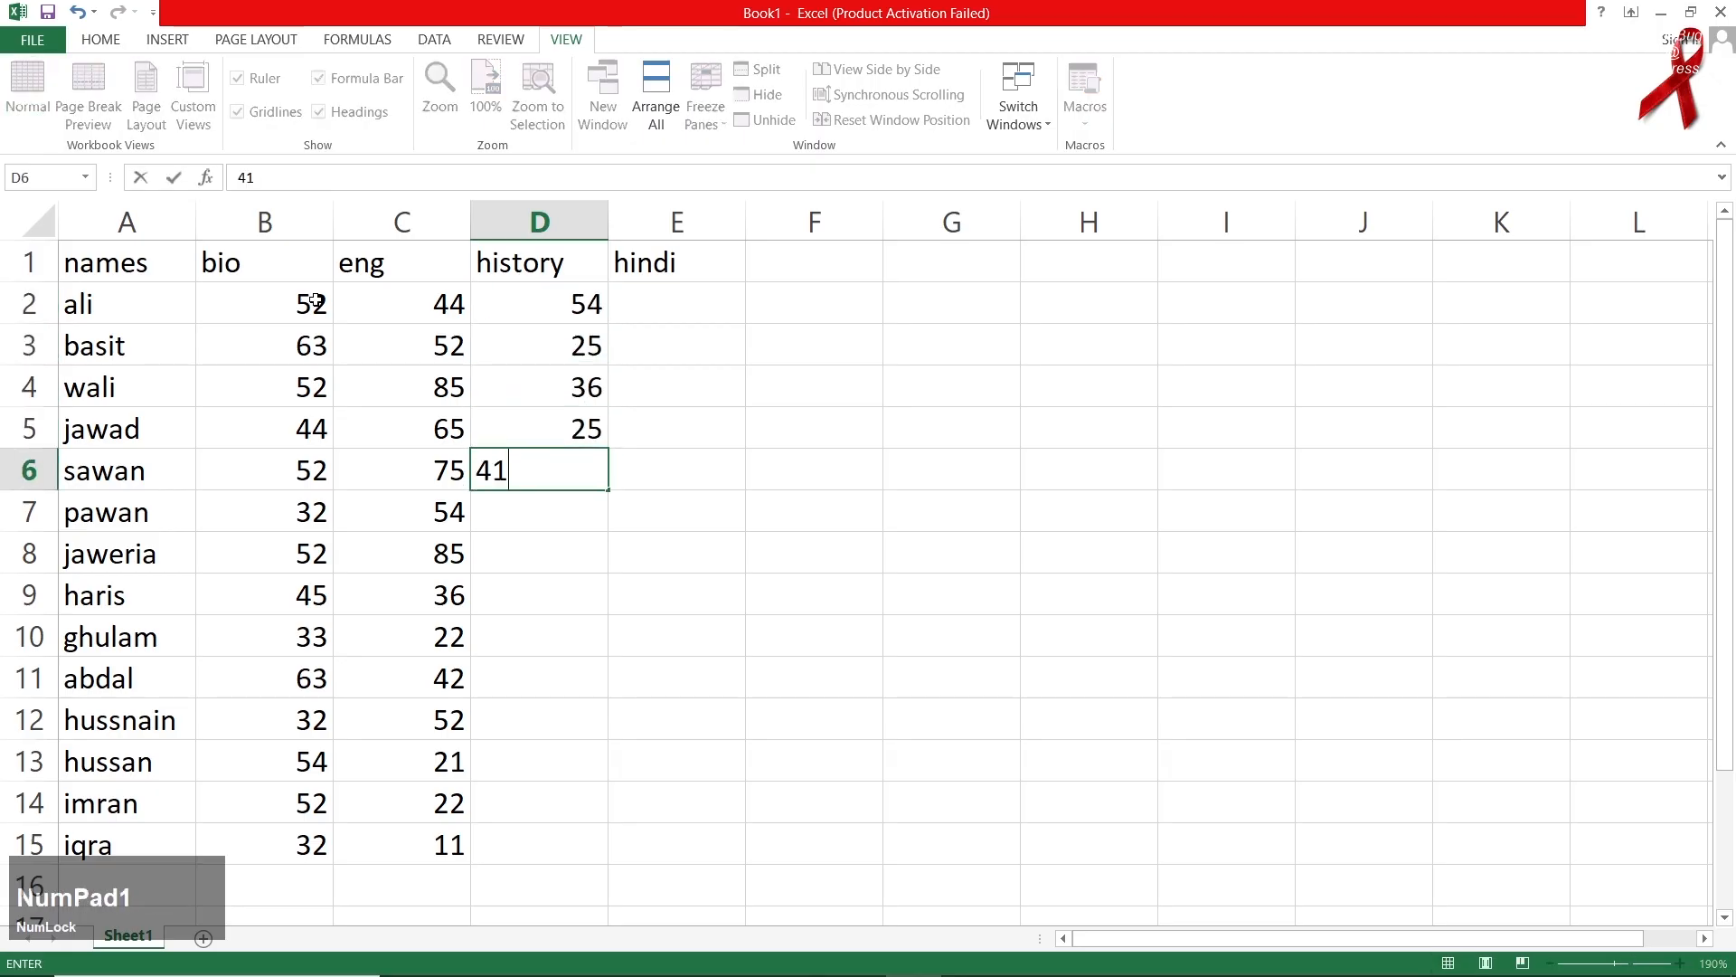
pyautogui.press('Return')
pyautogui.write('25')
pyautogui.press('Return')
pyautogui.write('36')
pyautogui.press('Return')
pyautogui.write('2')
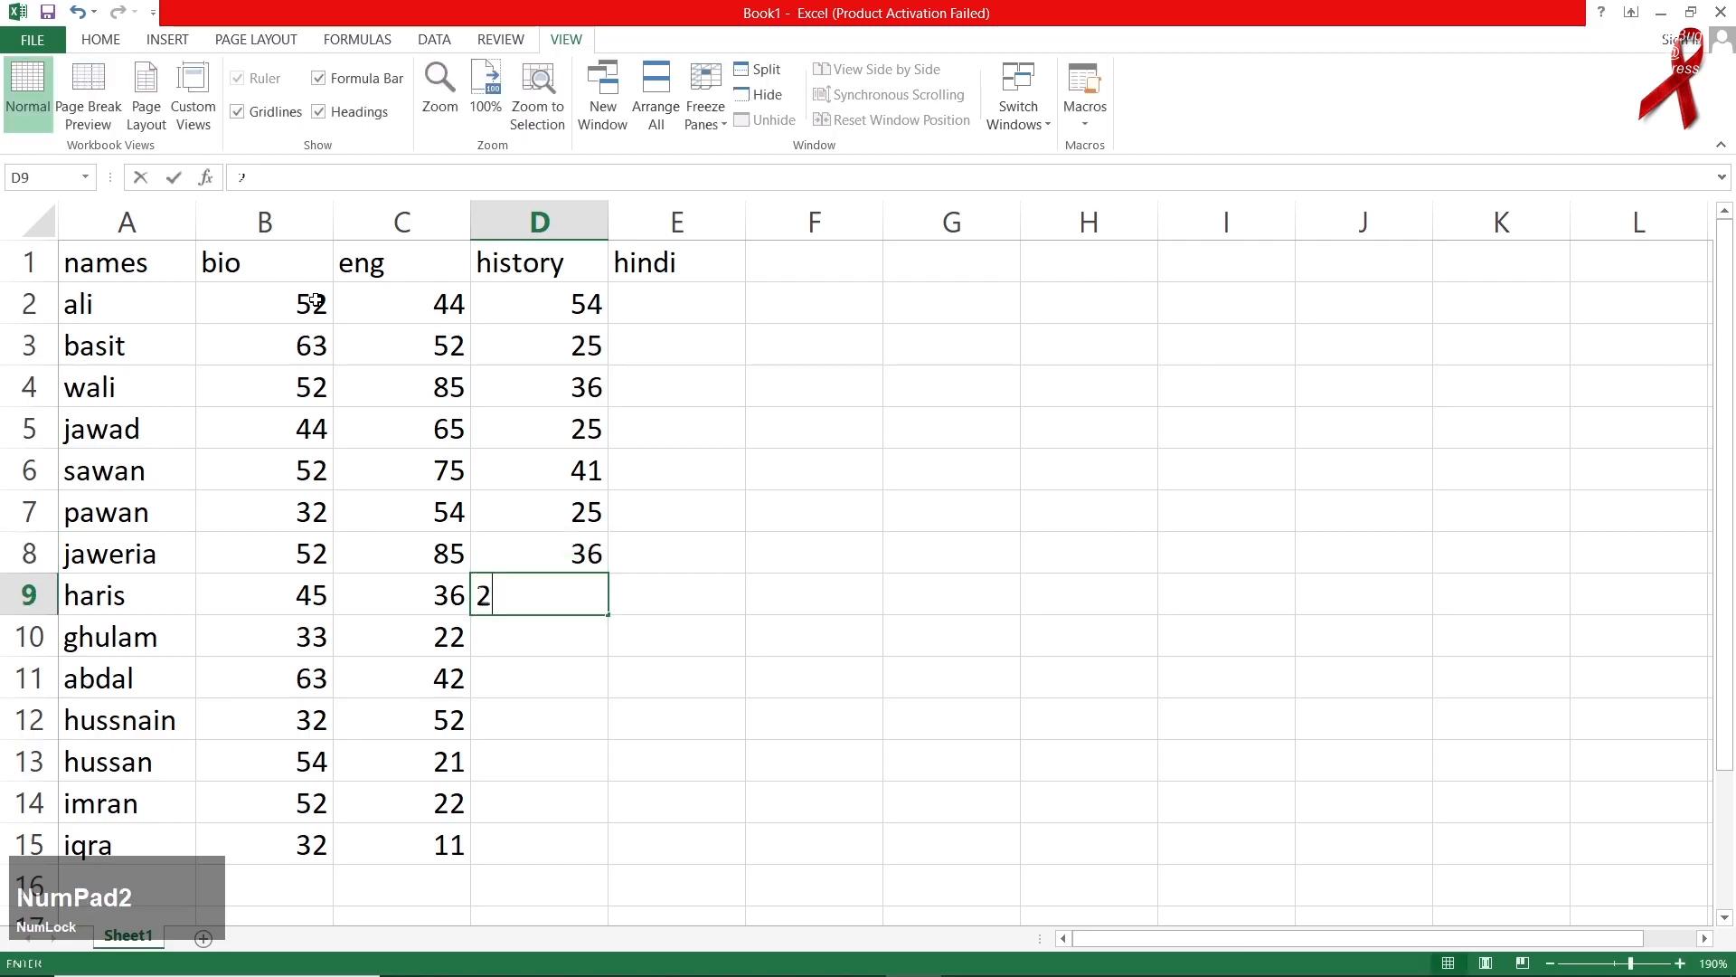
pyautogui.write('5')
pyautogui.press('Return')
# Step: Complete the history column with the marks 22, 33, 66, 55, 44 and 55 in cells D10 to D15
pyautogui.write('22')
pyautogui.press('Return')
pyautogui.write('33')
pyautogui.press('Return')
pyautogui.write('66')
pyautogui.press('Return')
pyautogui.write('55')
pyautogui.press('Return')
pyautogui.write('44')
pyautogui.press('Return')
pyautogui.write('55')
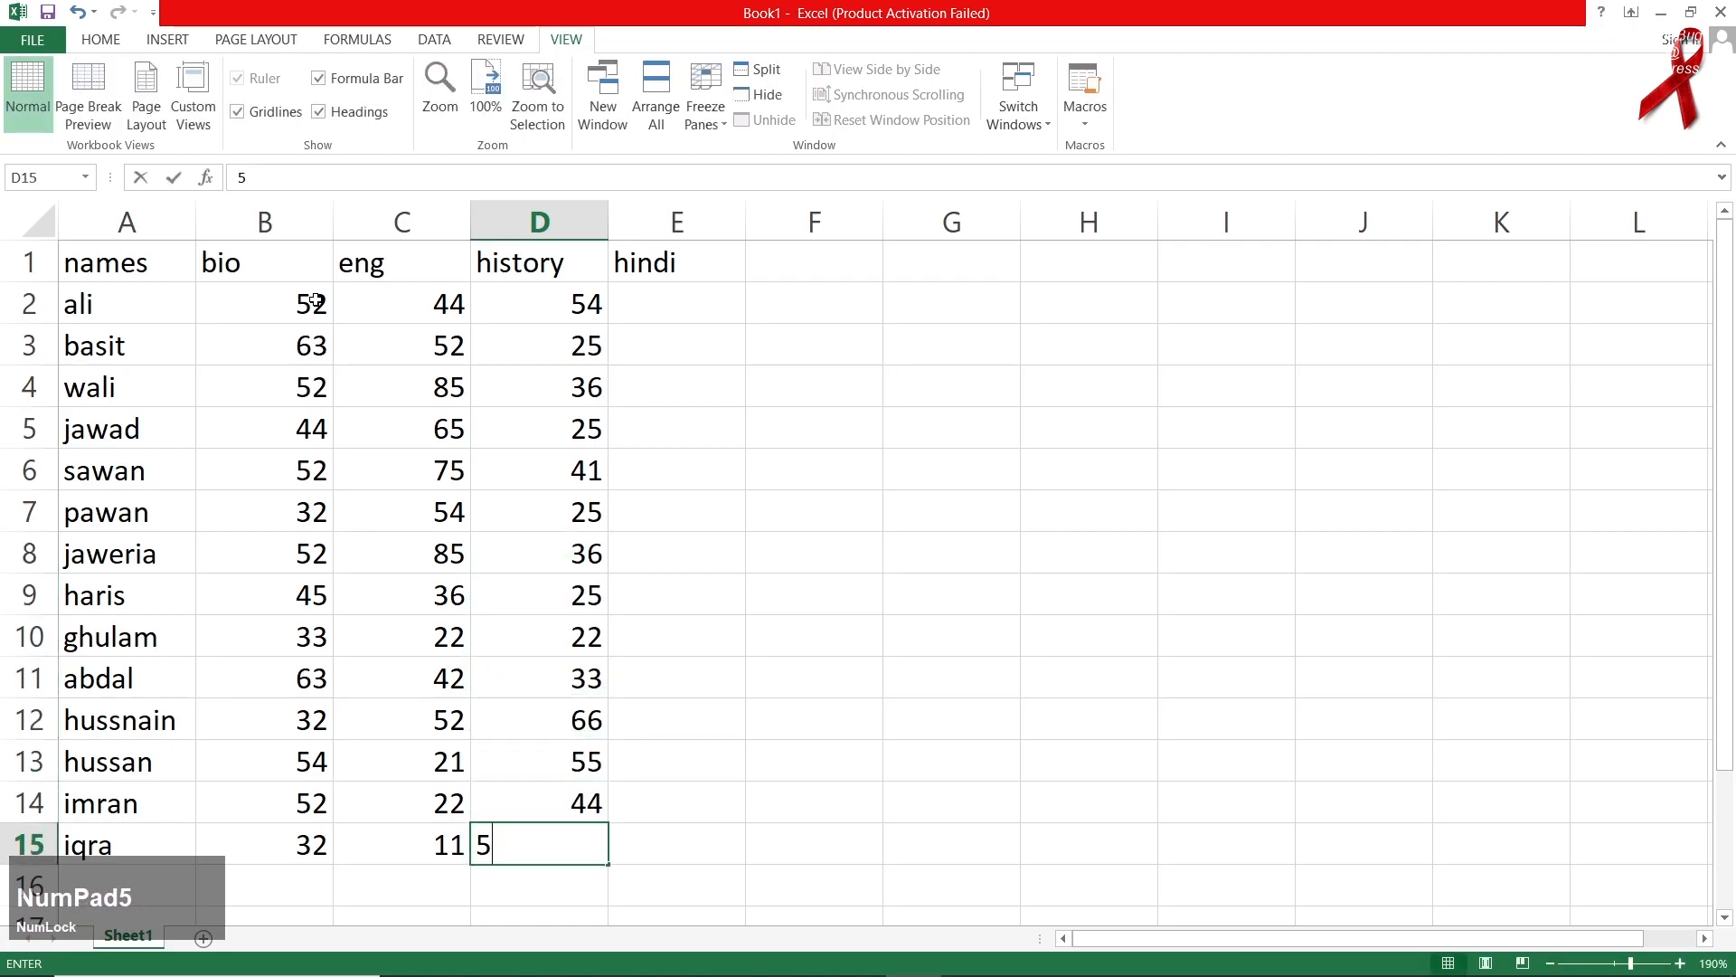
pyautogui.press('Return')
pyautogui.write('51')
pyautogui.press('BackSpace')
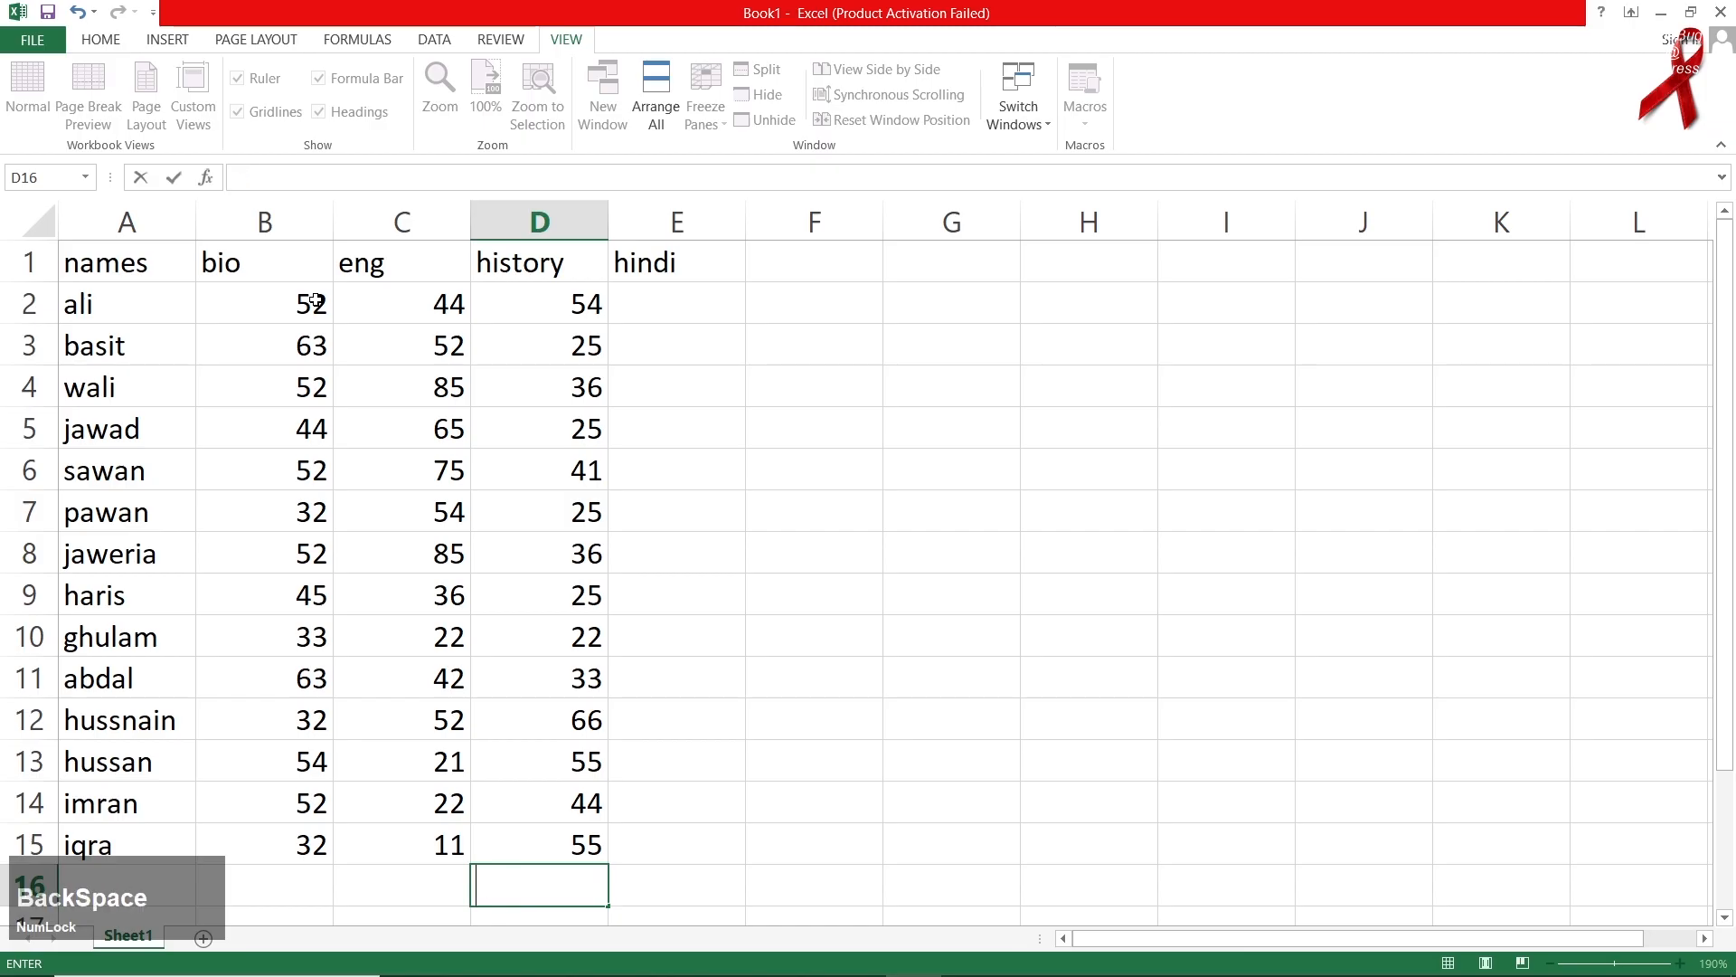
# Step: Enter the hindi marks 77, 85, 99 and 65 in cells E2 to E5
pyautogui.press('Right')
pyautogui.press('Up')
pyautogui.press('Up')
pyautogui.press('Up')
pyautogui.press('Up')
pyautogui.press('Up')
pyautogui.press('Up')
pyautogui.press('Up')
pyautogui.press('Up')
pyautogui.press('Up')
pyautogui.press('Up')
pyautogui.press('Up')
pyautogui.press('Up')
pyautogui.press('Up')
pyautogui.press('Up')
pyautogui.press('Up')
pyautogui.press('Down')
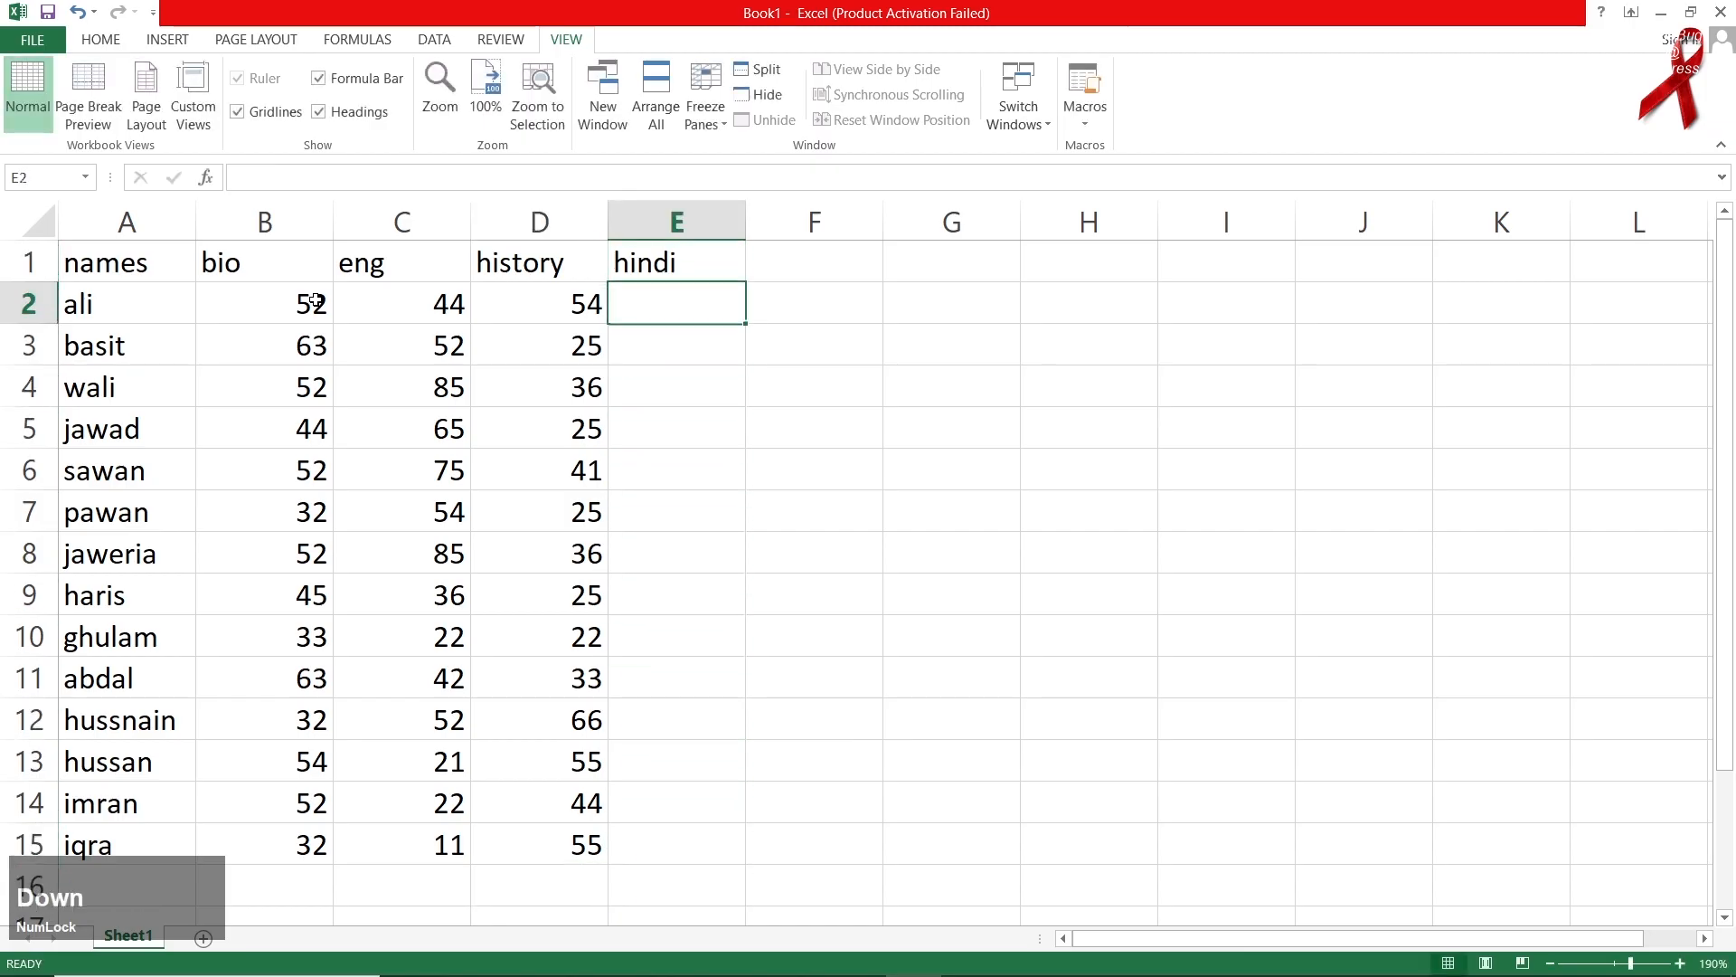
pyautogui.write('77')
pyautogui.press('Return')
pyautogui.write('85')
pyautogui.press('Return')
pyautogui.write('99')
pyautogui.press('Return')
pyautogui.write('65')
pyautogui.press('Return')
# Step: Enter the hindi marks 88, 78, 77 and 54 in cells E6 to E9
pyautogui.write('88')
pyautogui.press('Return')
pyautogui.write('78')
pyautogui.press('Return')
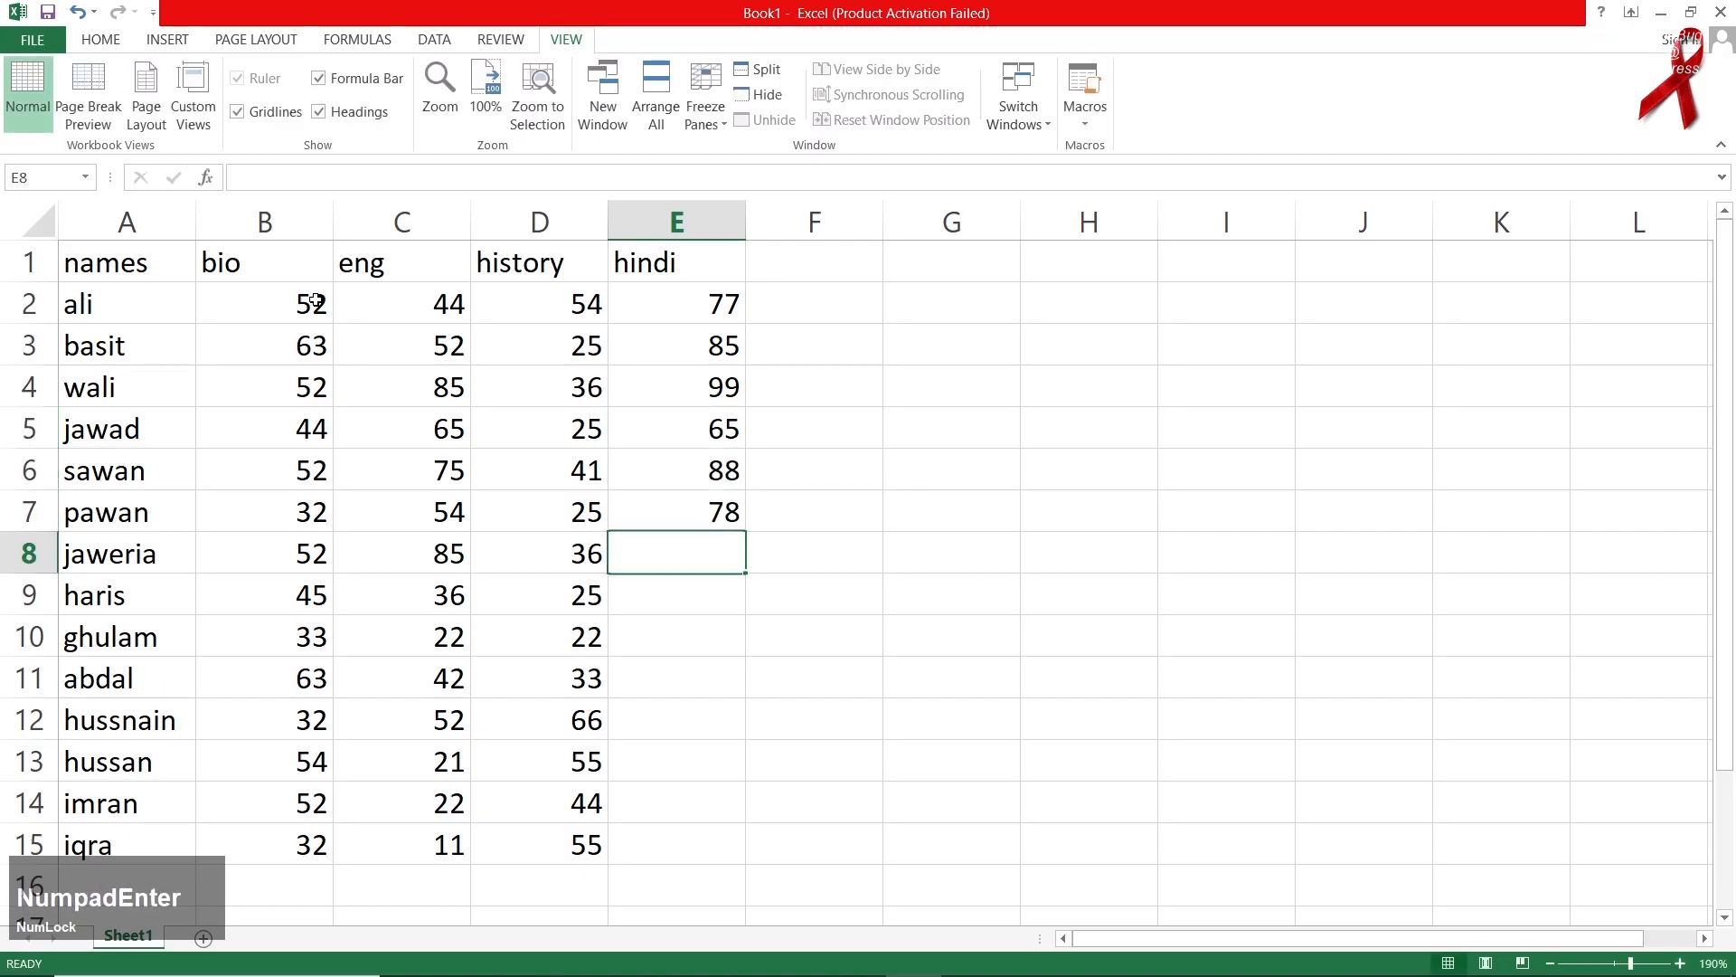
pyautogui.write('77')
pyautogui.press('Return')
pyautogui.write('54')
pyautogui.press('Return')
# Step: Complete the hindi column with the marks 65, 65, 11, 25, 32 and 51 in cells E10 to E15
pyautogui.write('65')
pyautogui.press('Return')
pyautogui.write('65')
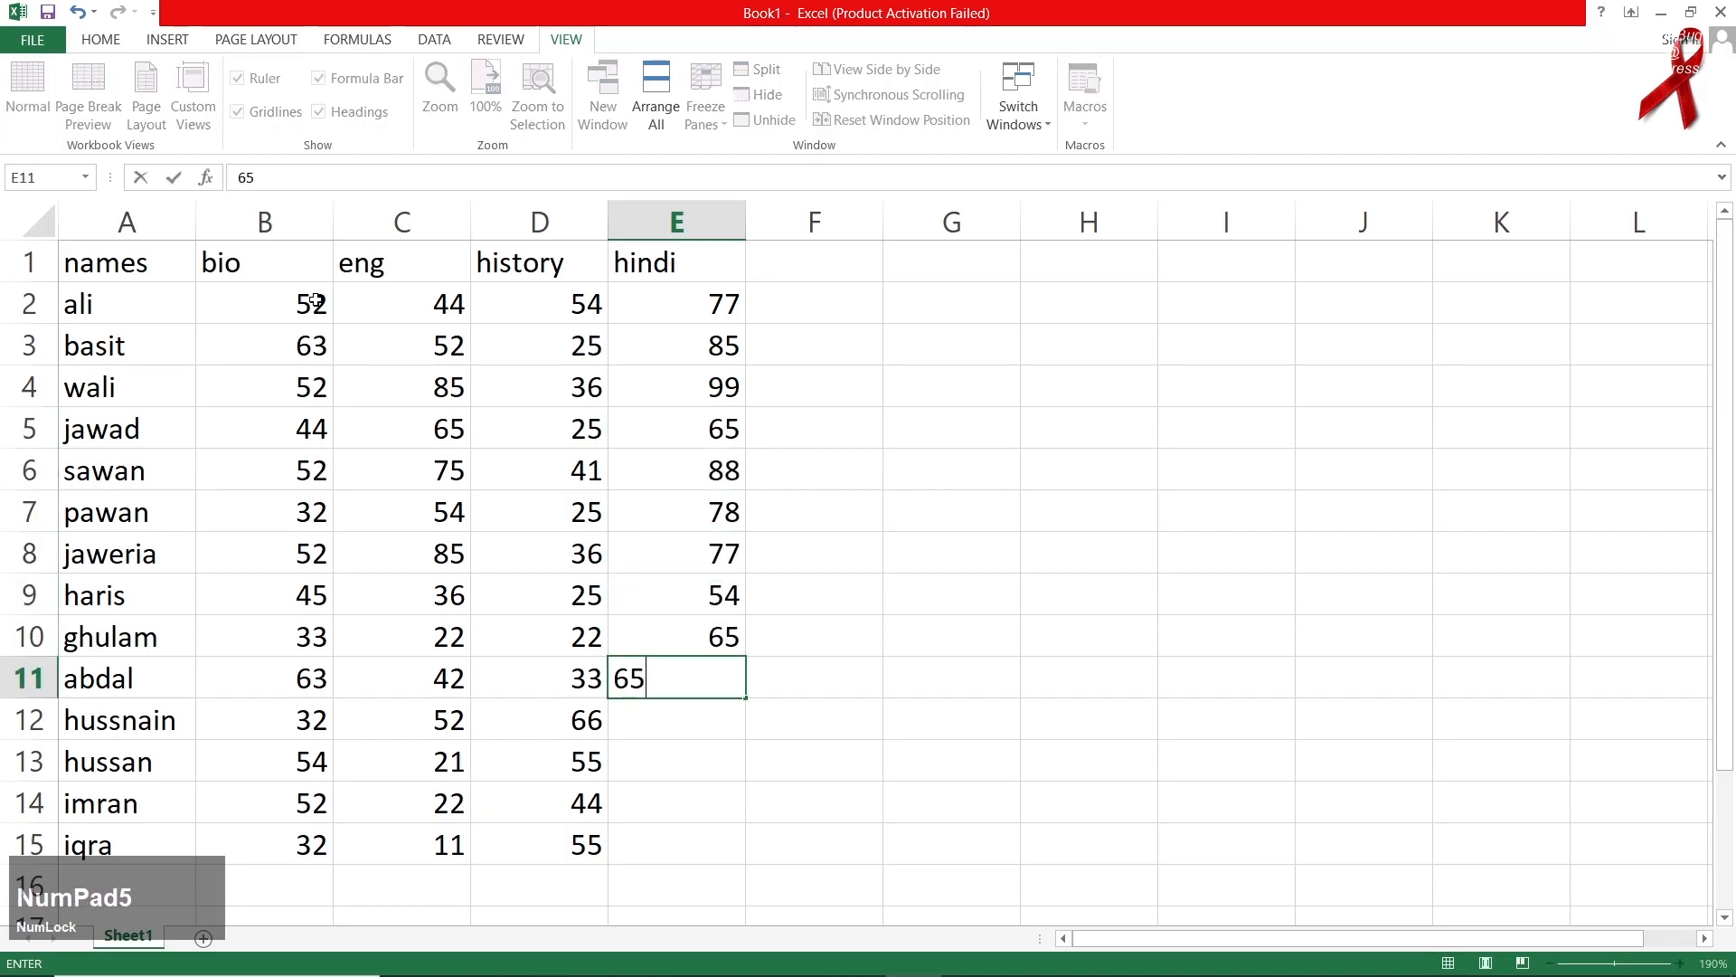
pyautogui.write('2')
pyautogui.press('BackSpace')
pyautogui.press('Return')
pyautogui.write('11')
pyautogui.press('Return')
pyautogui.write('25')
pyautogui.press('Return')
pyautogui.write('32')
pyautogui.press('Return')
pyautogui.write('5')
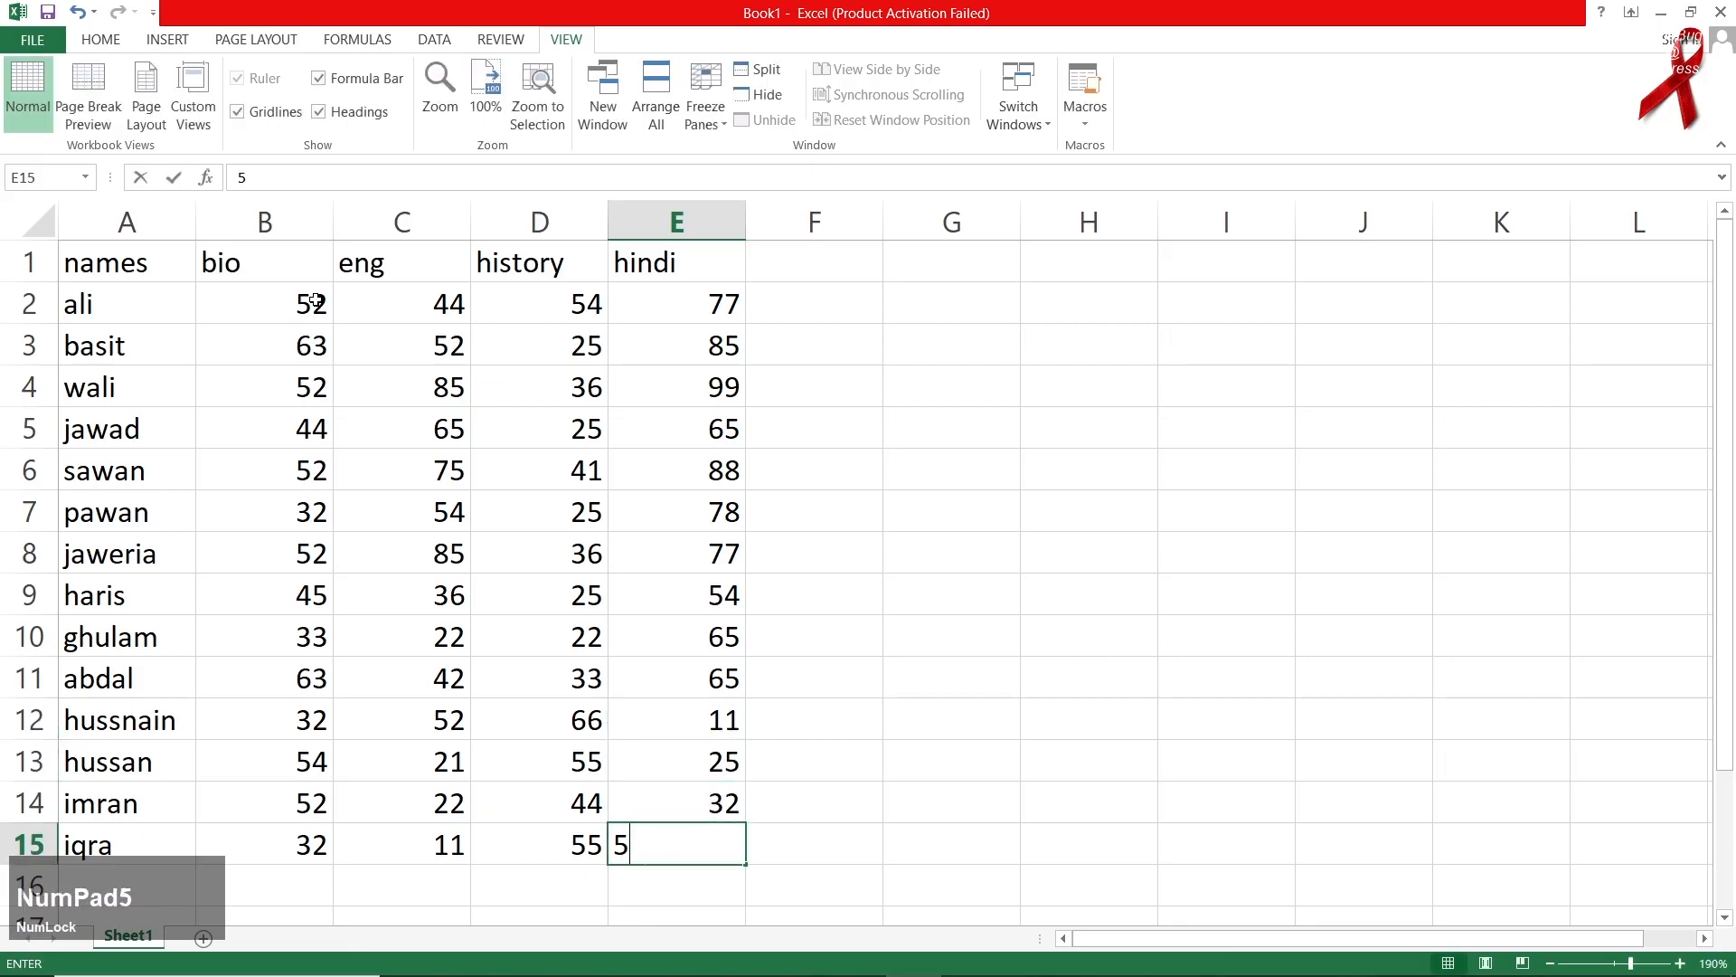
pyautogui.write('1')
pyautogui.press('Return')
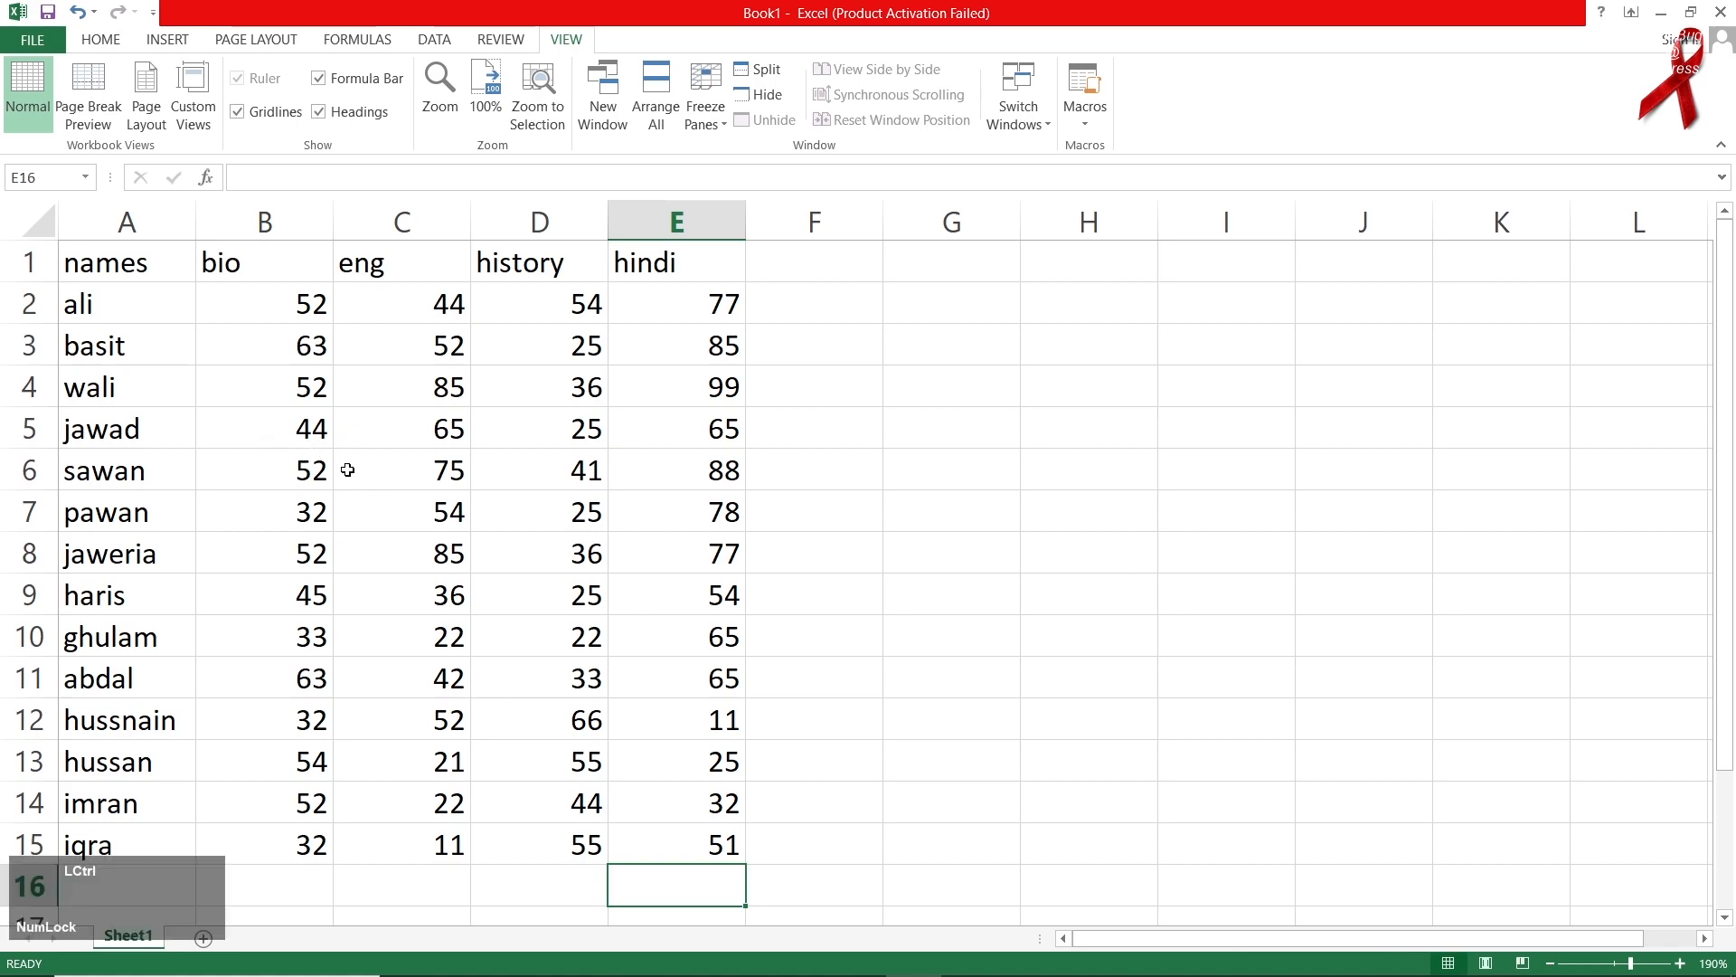
# Step: Fill the header cells A1 to E1 with an orange background
pyautogui.keyDown('ctrl'); pyautogui.scroll(7, 347, 470); pyautogui.keyUp('ctrl')
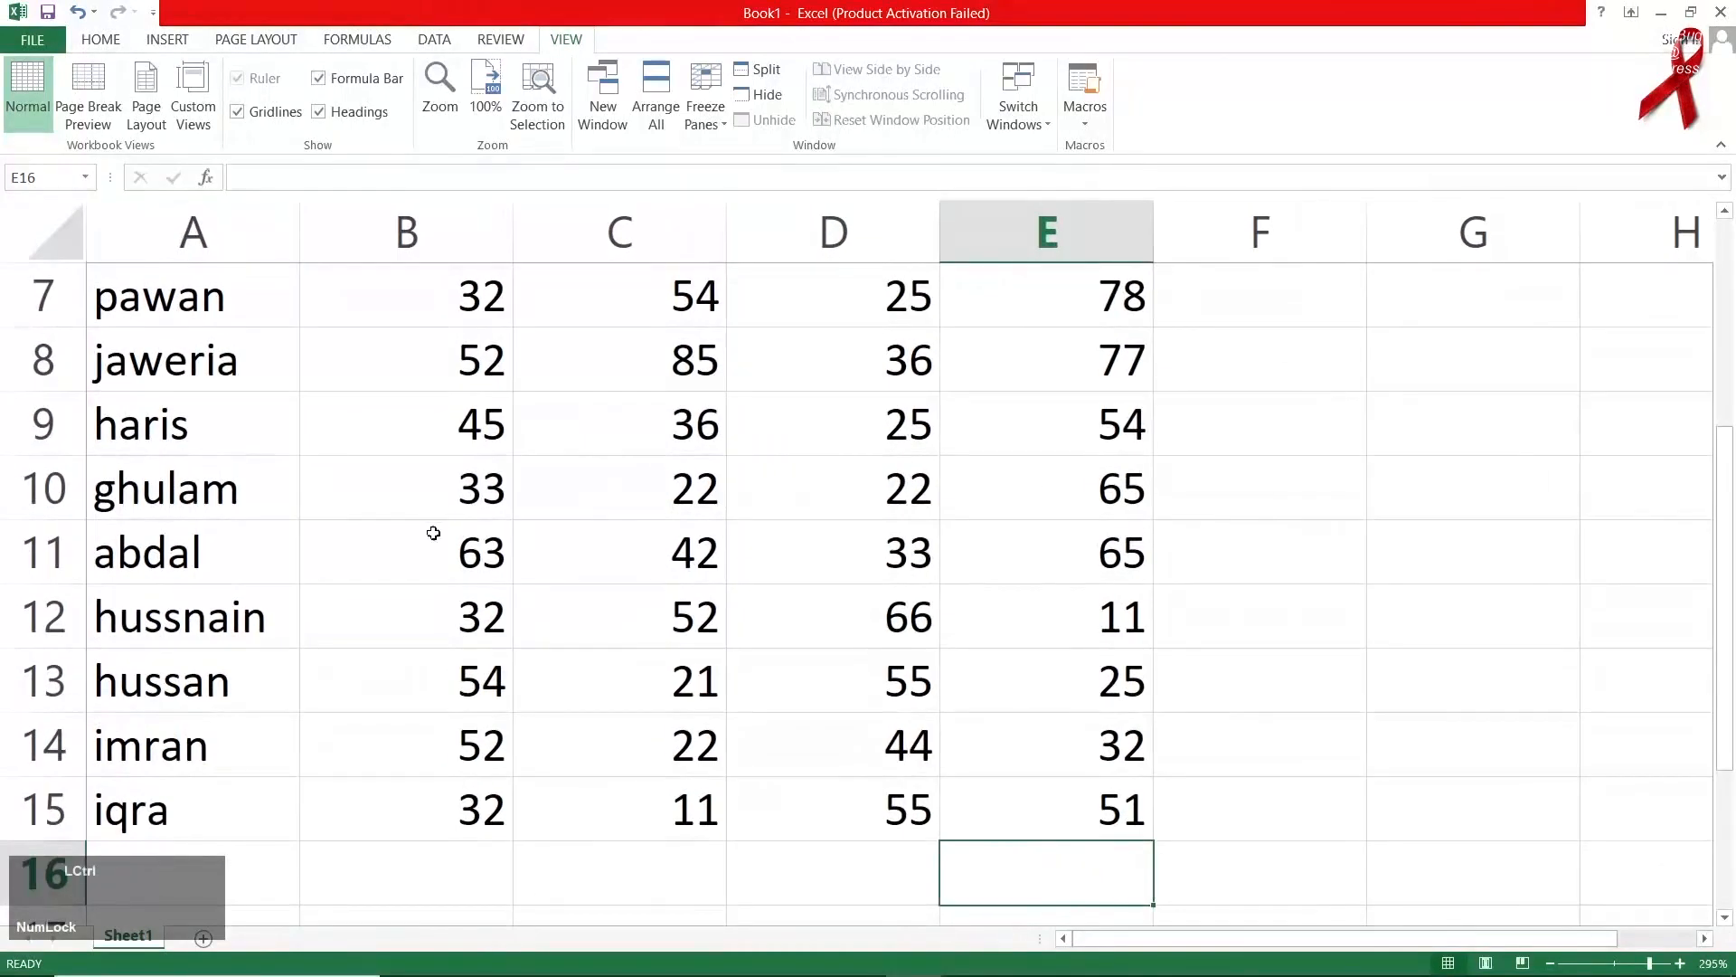
pyautogui.keyDown('ctrl'); pyautogui.scroll(-2, 433, 533); pyautogui.keyUp('ctrl')
pyautogui.scroll(2, 432, 539)
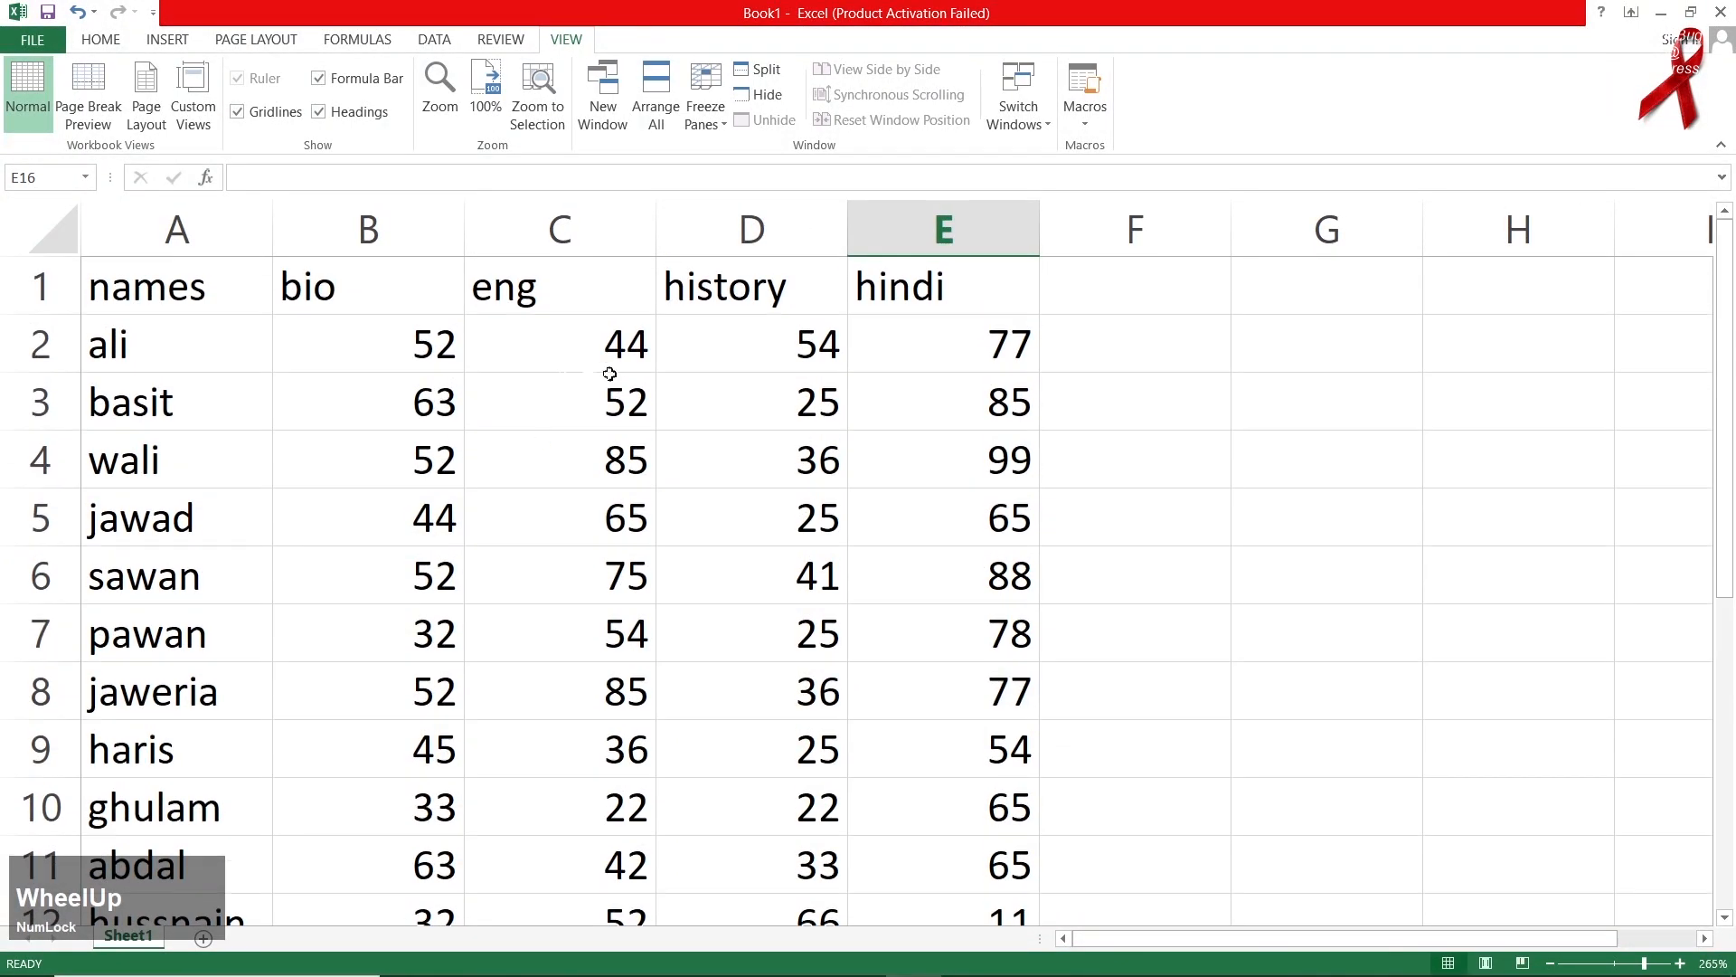
pyautogui.moveTo(217, 291); pyautogui.dragTo(896, 271)
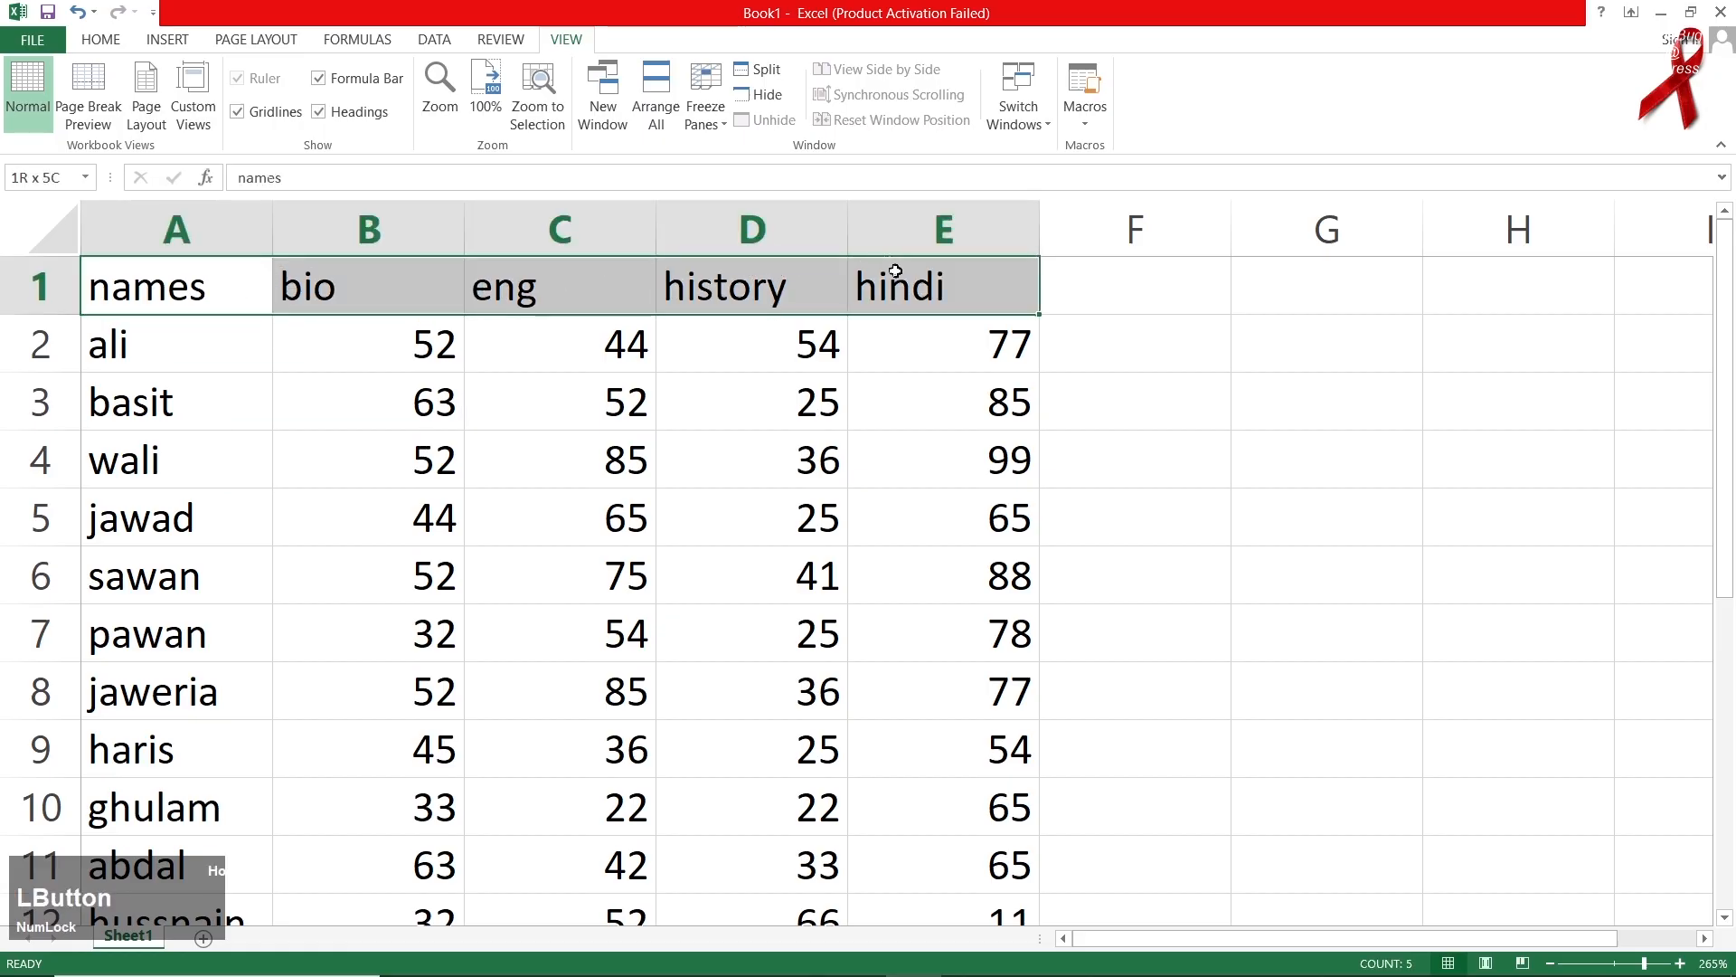
pyautogui.click(100, 38)
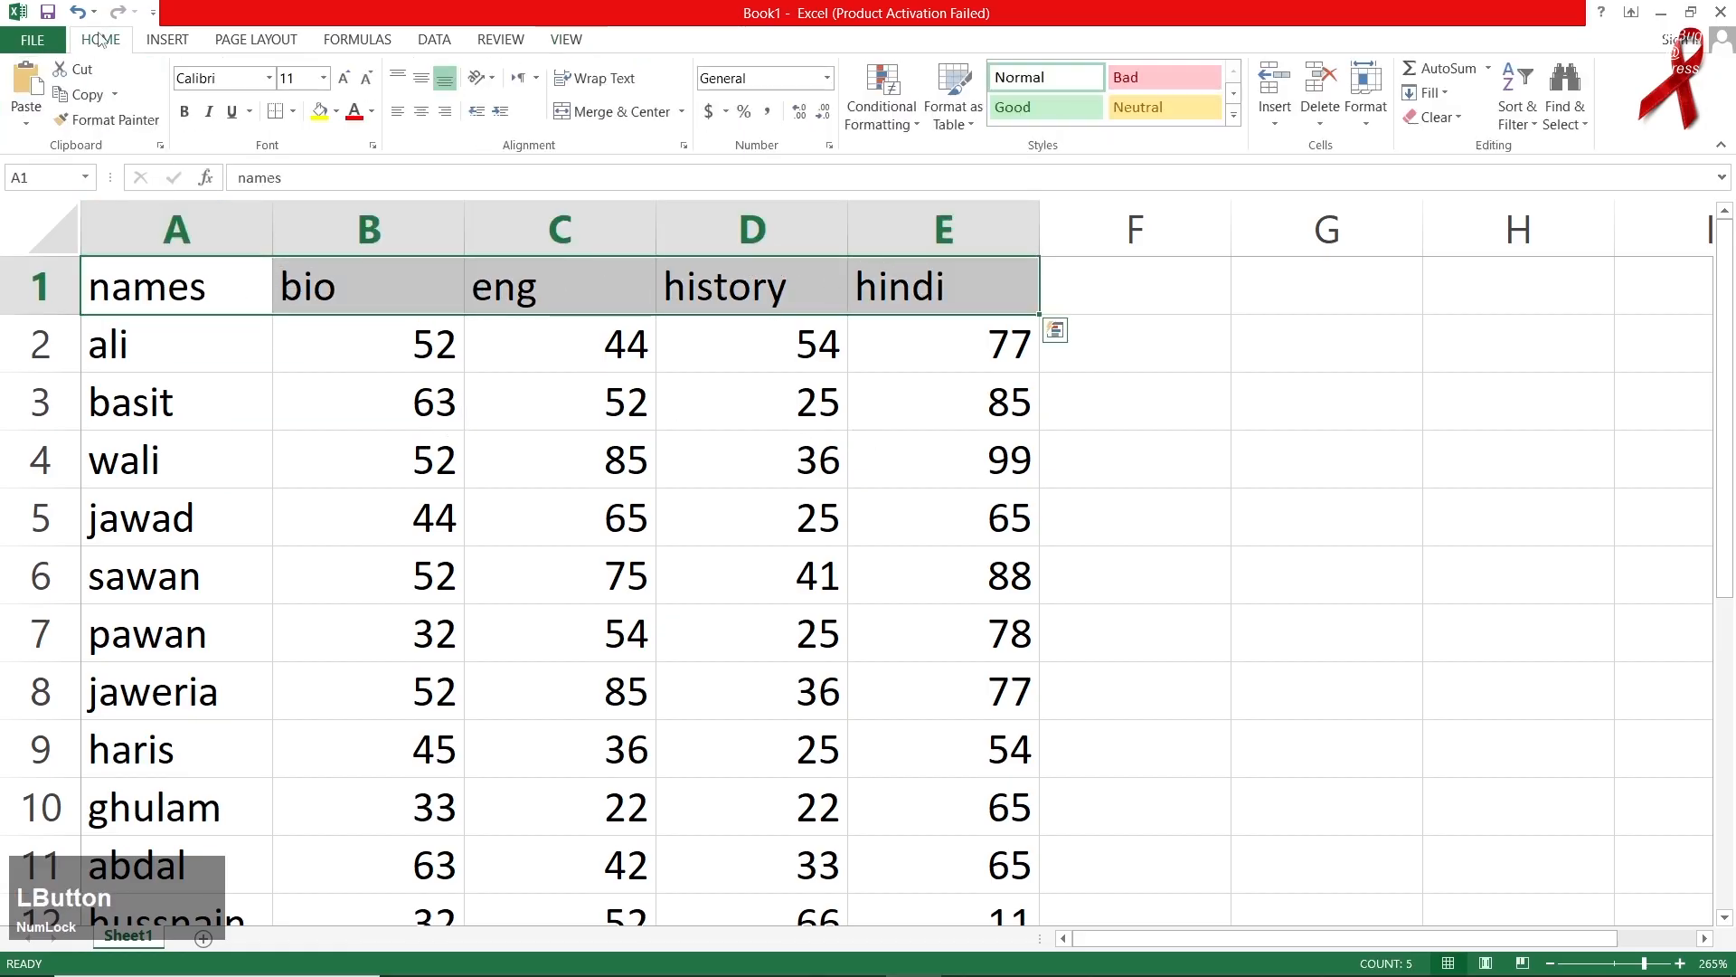
pyautogui.click(371, 112)
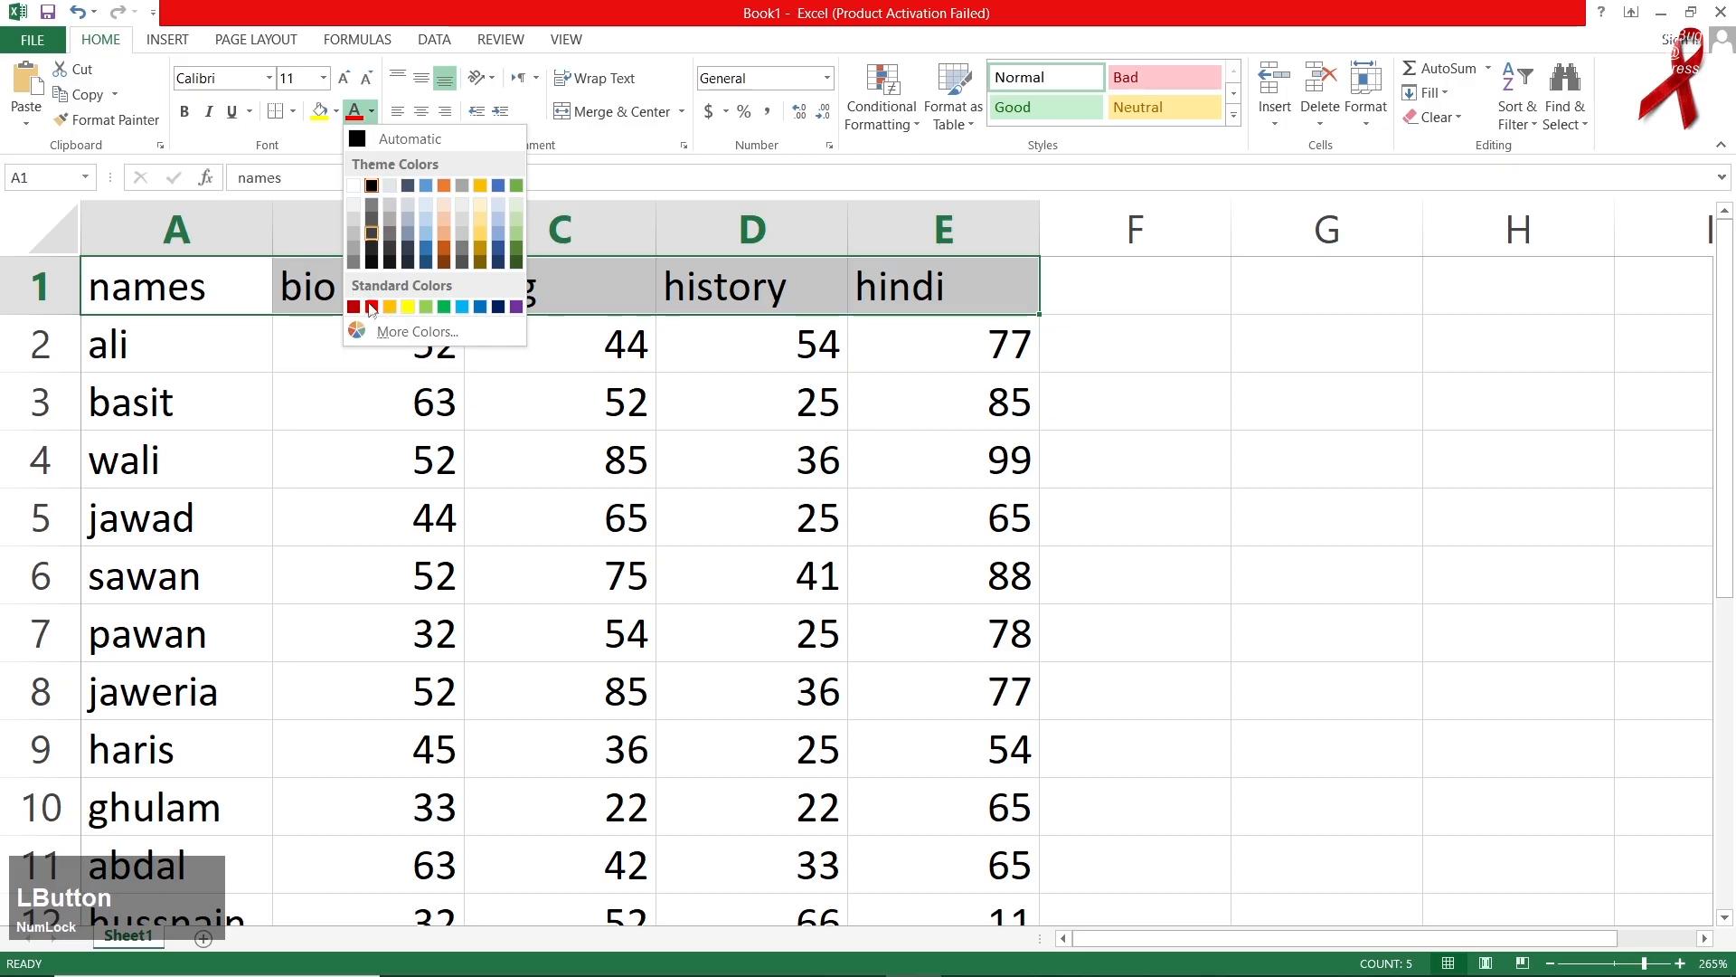
pyautogui.click(336, 111)
pyautogui.click(357, 282)
pyautogui.click(565, 633)
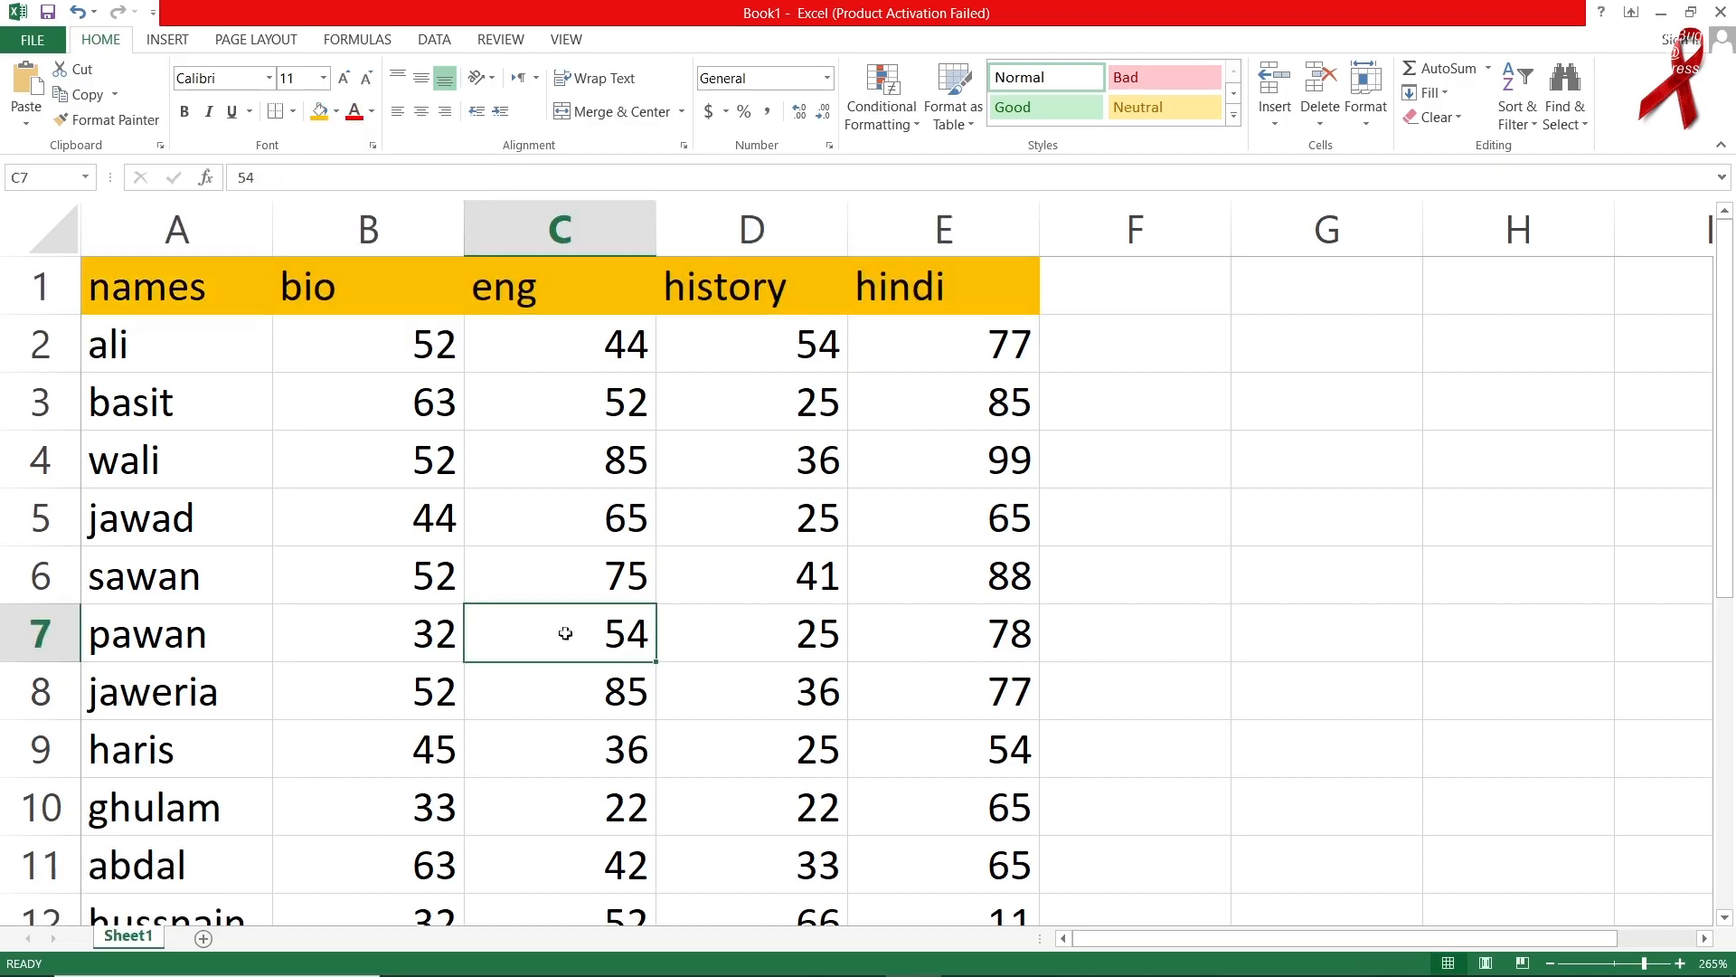
# Step: Examine how the eng and history marks in the lower rows read without the header row in view
pyautogui.click(596, 644)
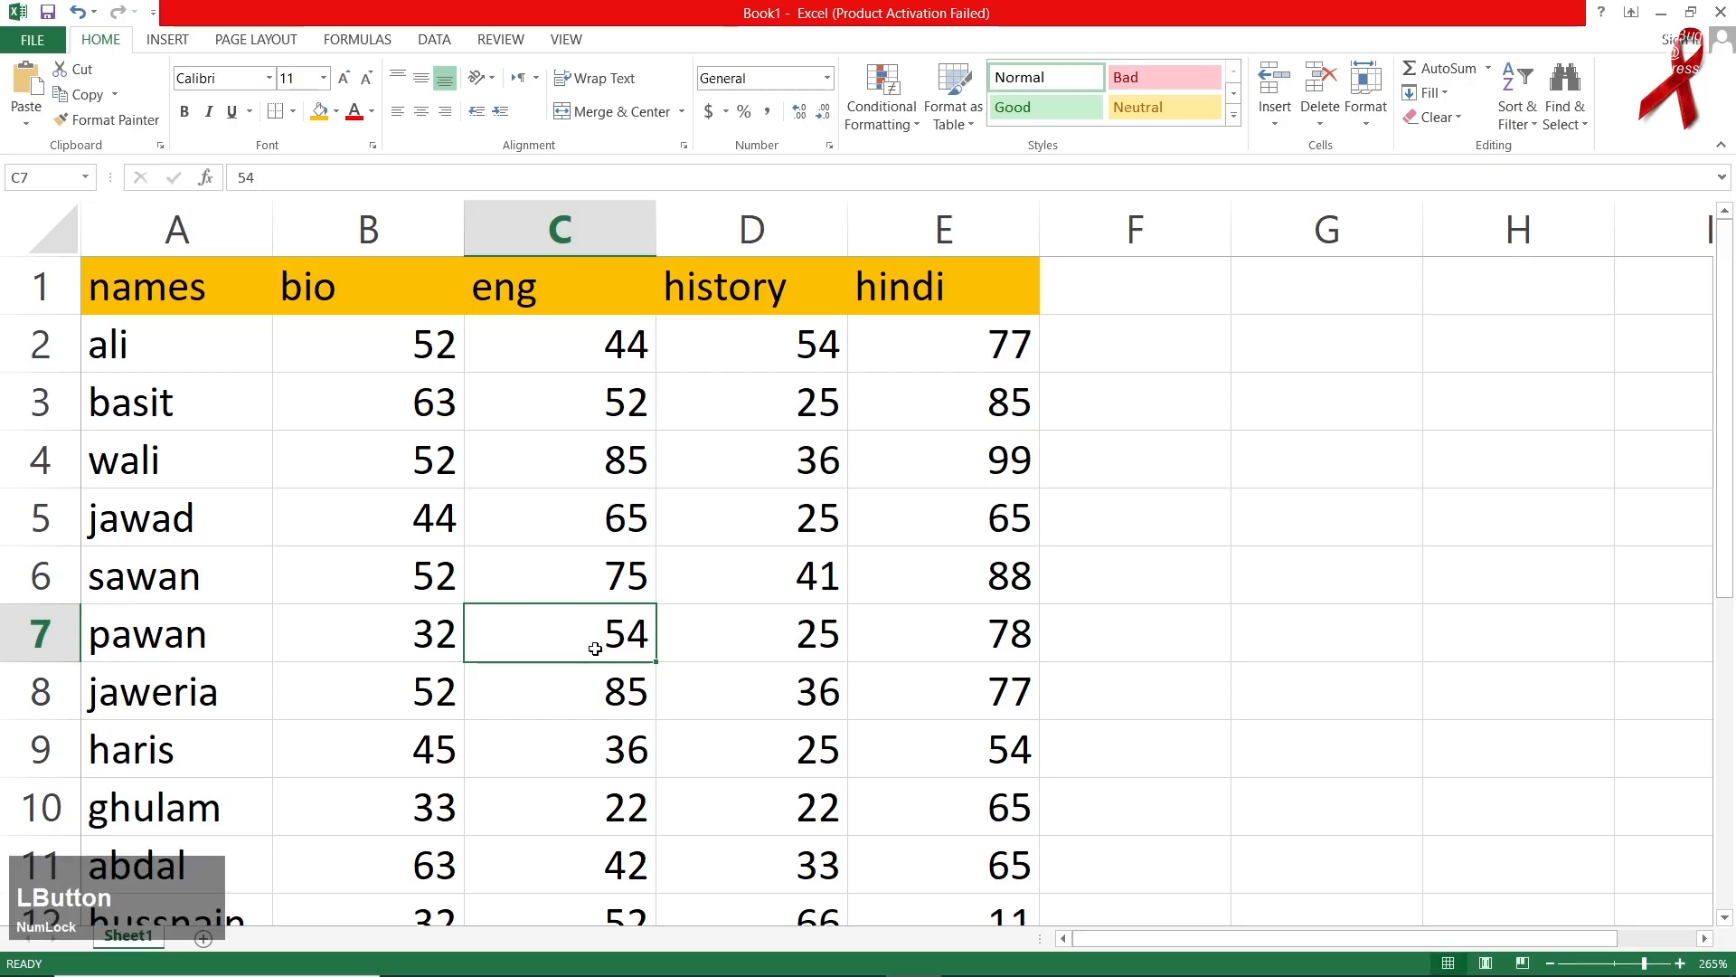
pyautogui.scroll(-1, 595, 648)
pyautogui.scroll(-1, 602, 647)
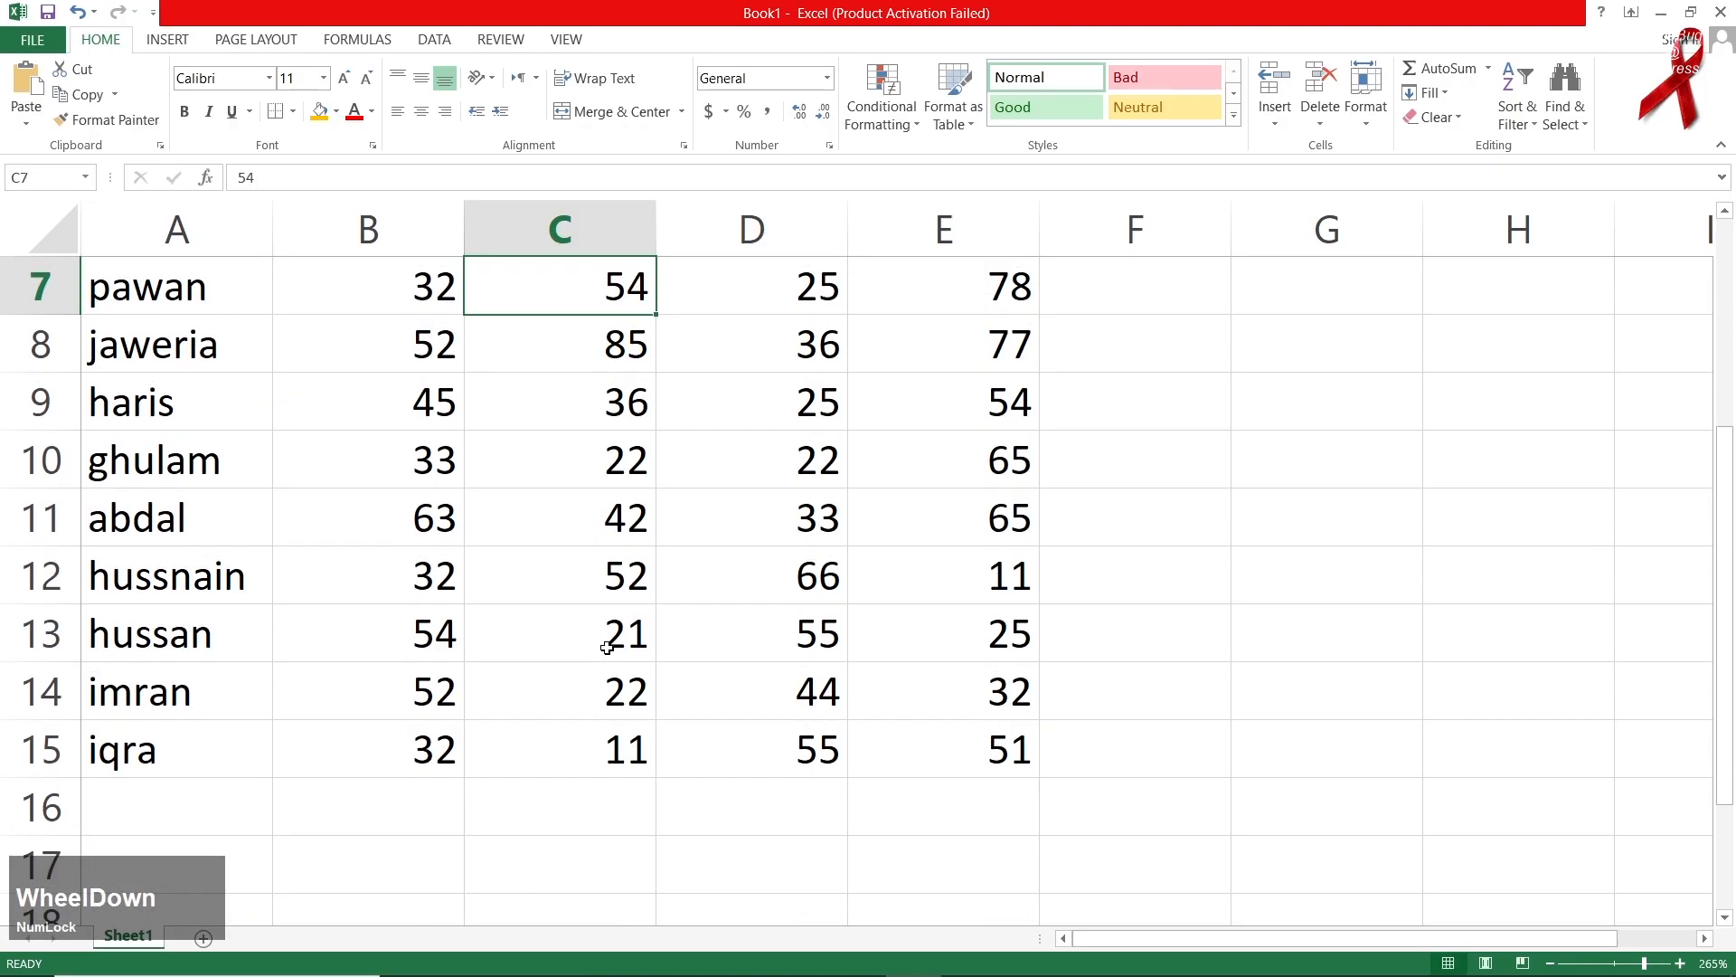
pyautogui.scroll(2, 607, 648)
pyautogui.moveTo(224, 304); pyautogui.dragTo(995, 298)
pyautogui.click(554, 510)
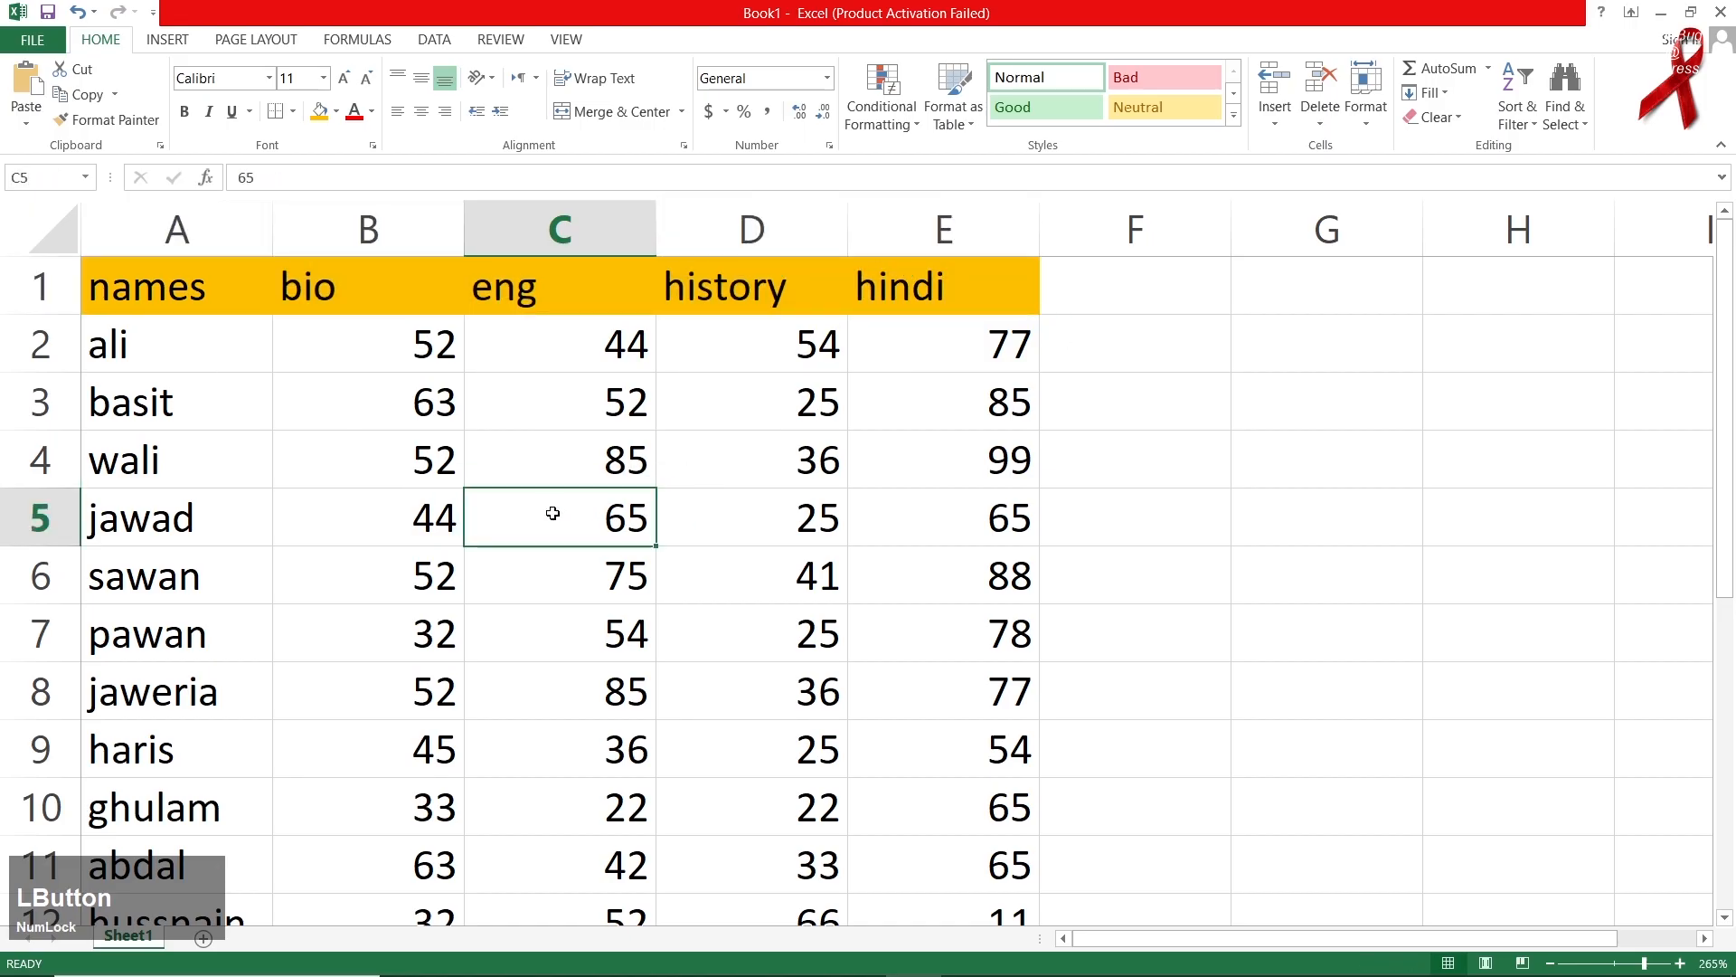
pyautogui.scroll(-2, 553, 513)
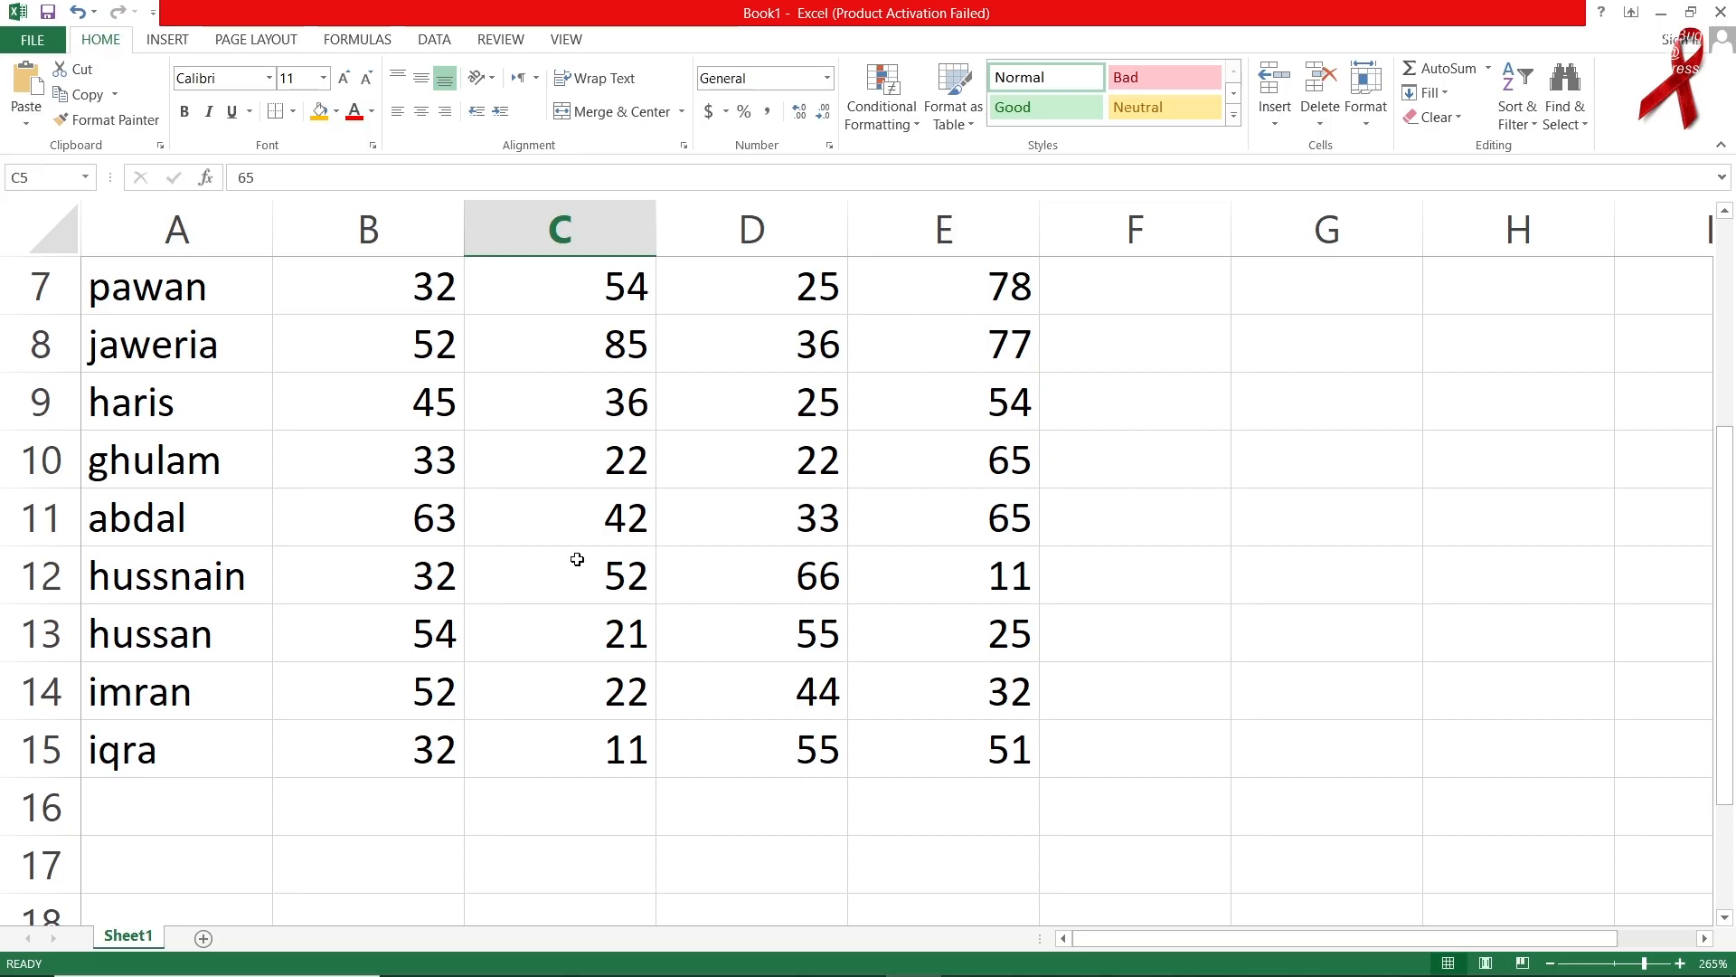
pyautogui.moveTo(597, 365); pyautogui.dragTo(638, 705)
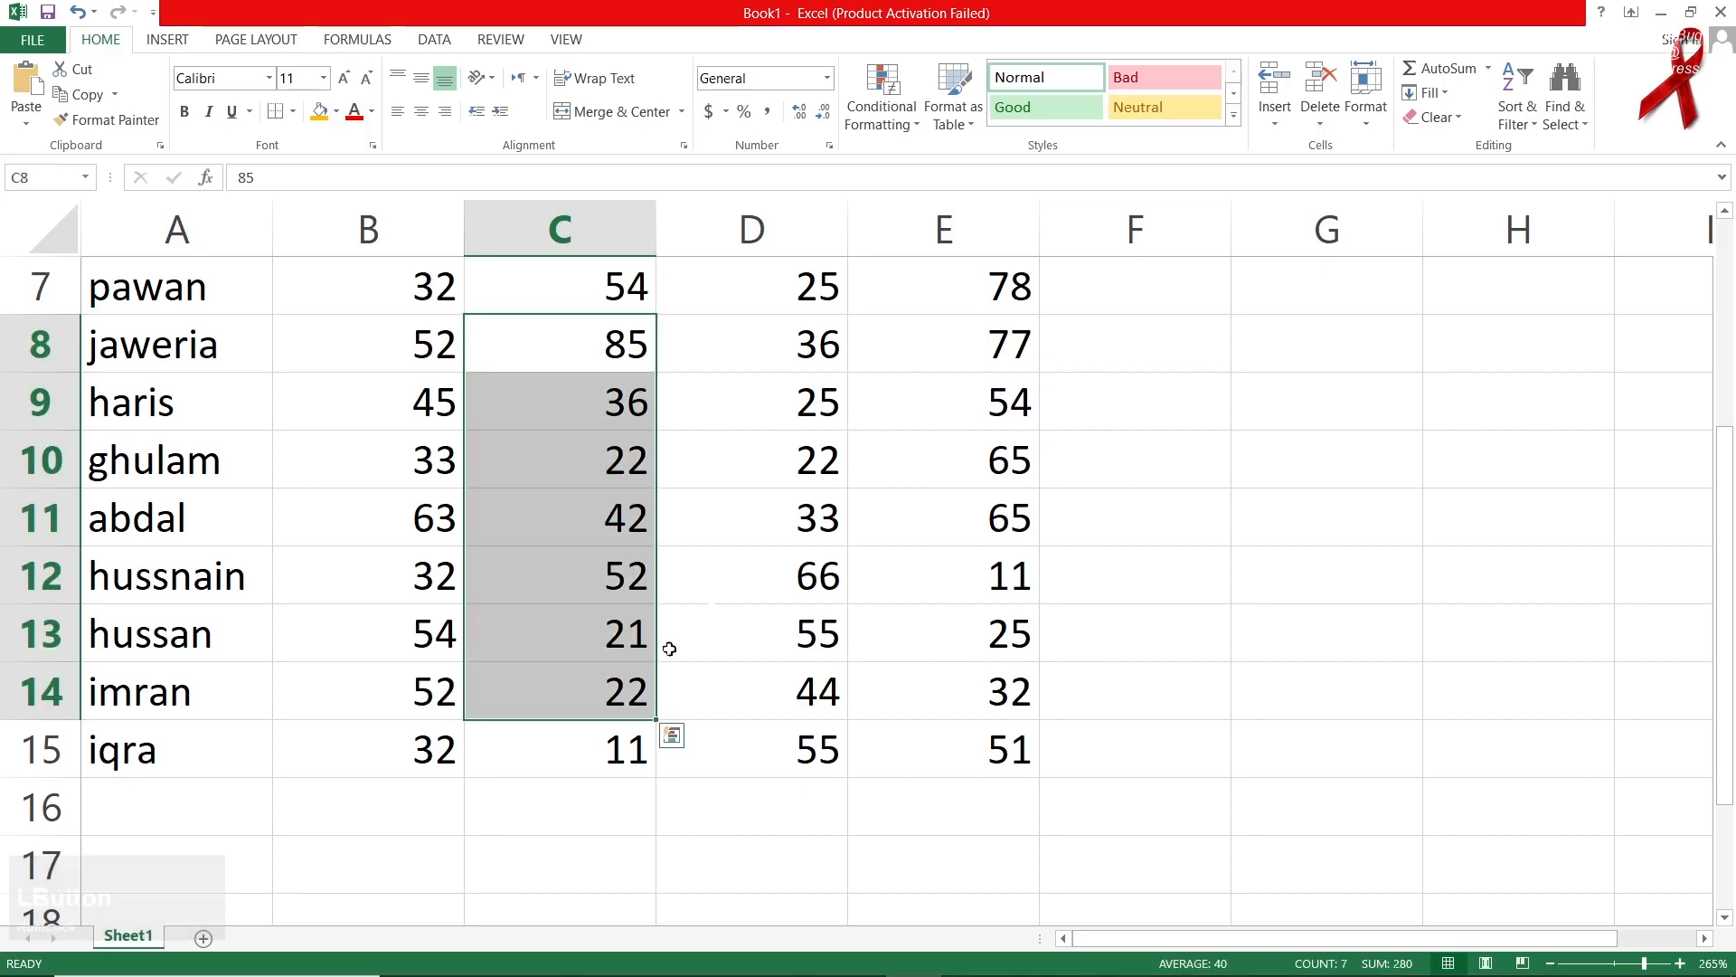
pyautogui.moveTo(782, 429); pyautogui.dragTo(796, 633)
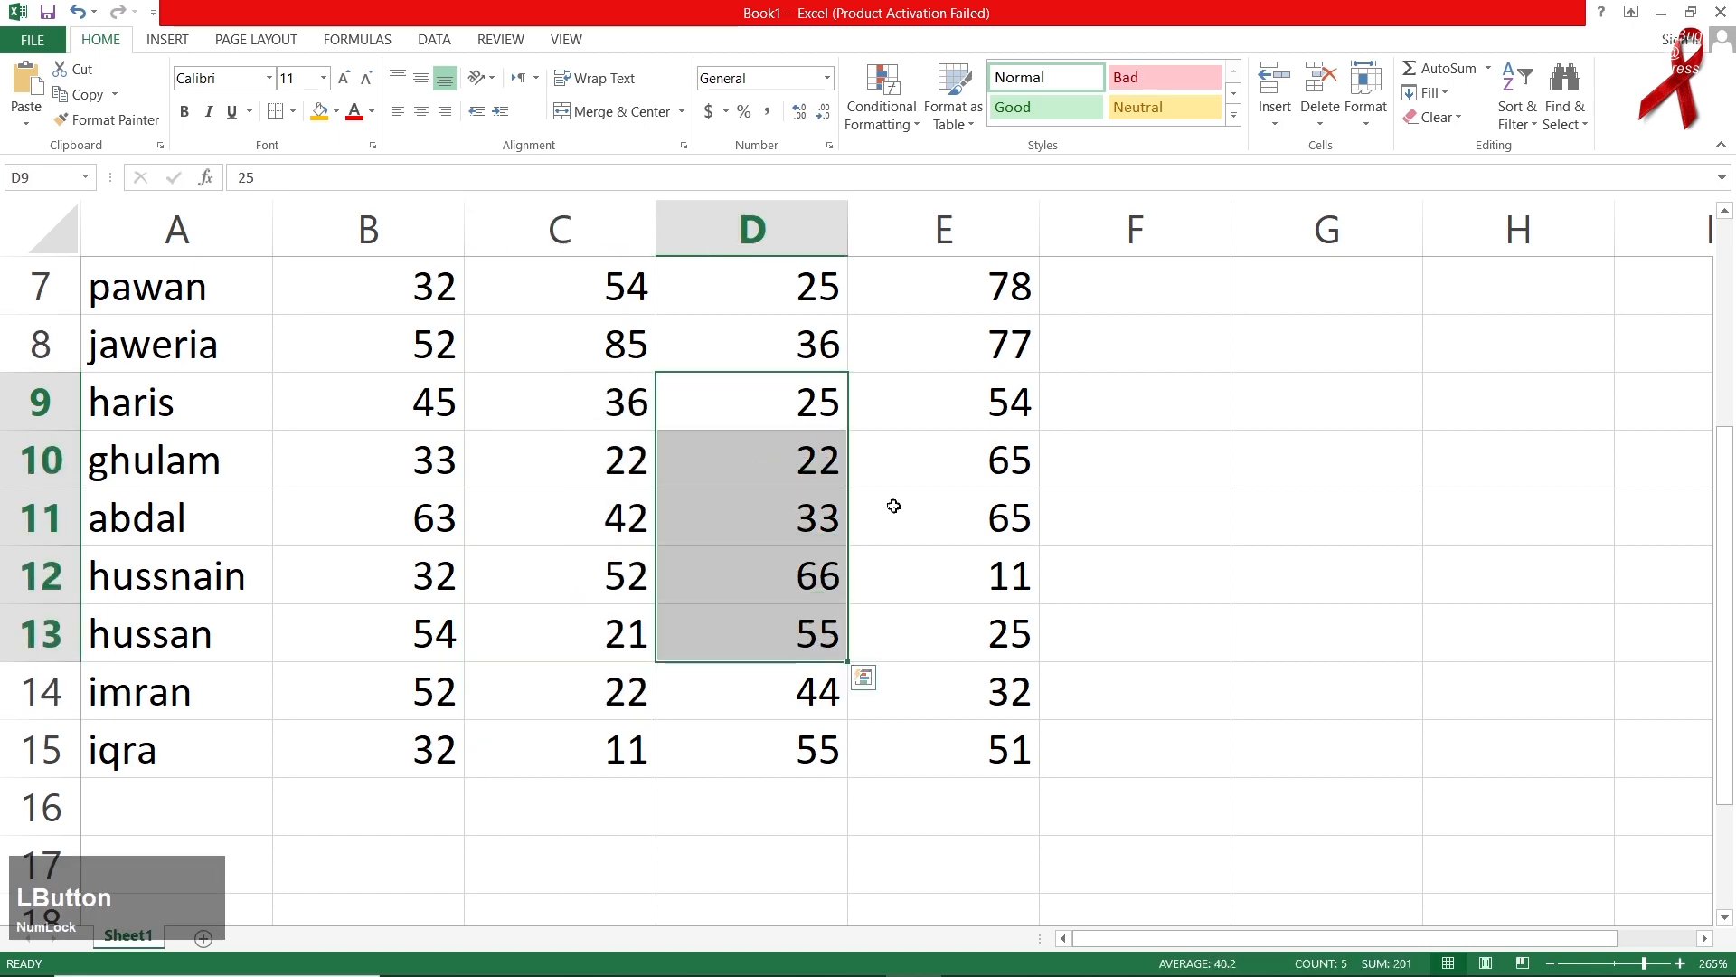
pyautogui.scroll(2, 905, 459)
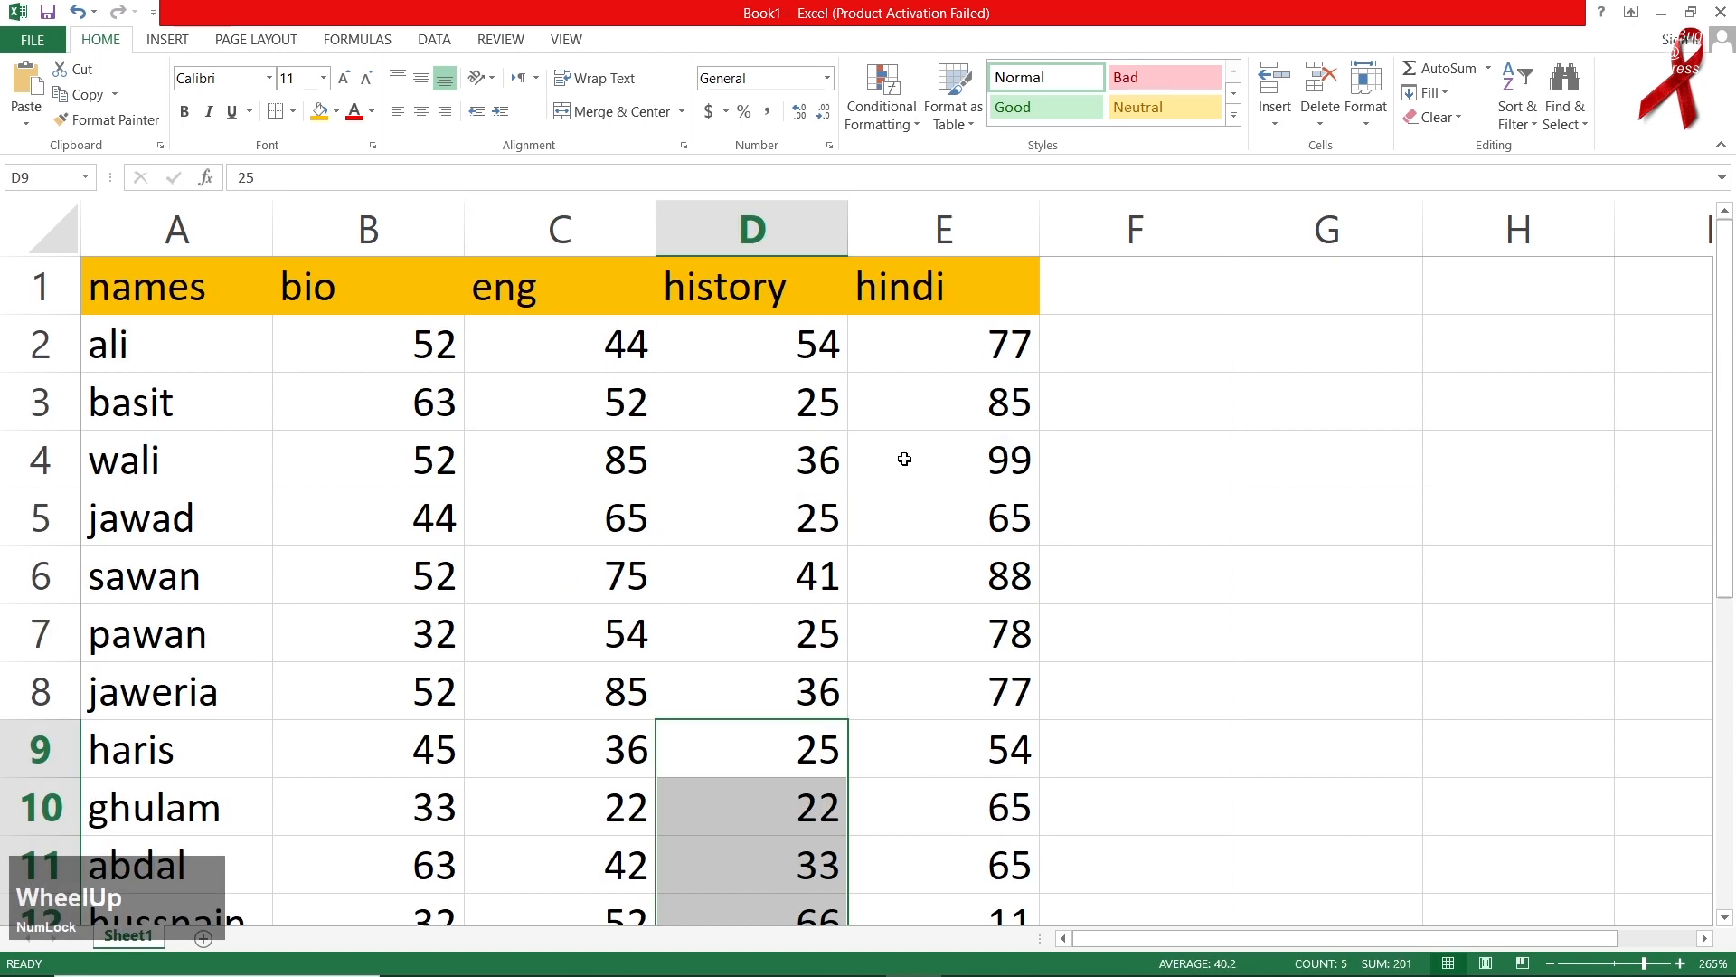
# Step: Compare the header row A1 to E1 with the last student rows to see whether the subject titles stay in view
pyautogui.moveTo(221, 294); pyautogui.dragTo(907, 297)
pyautogui.click(525, 510)
pyautogui.moveTo(192, 293); pyautogui.dragTo(906, 291)
pyautogui.click(522, 491)
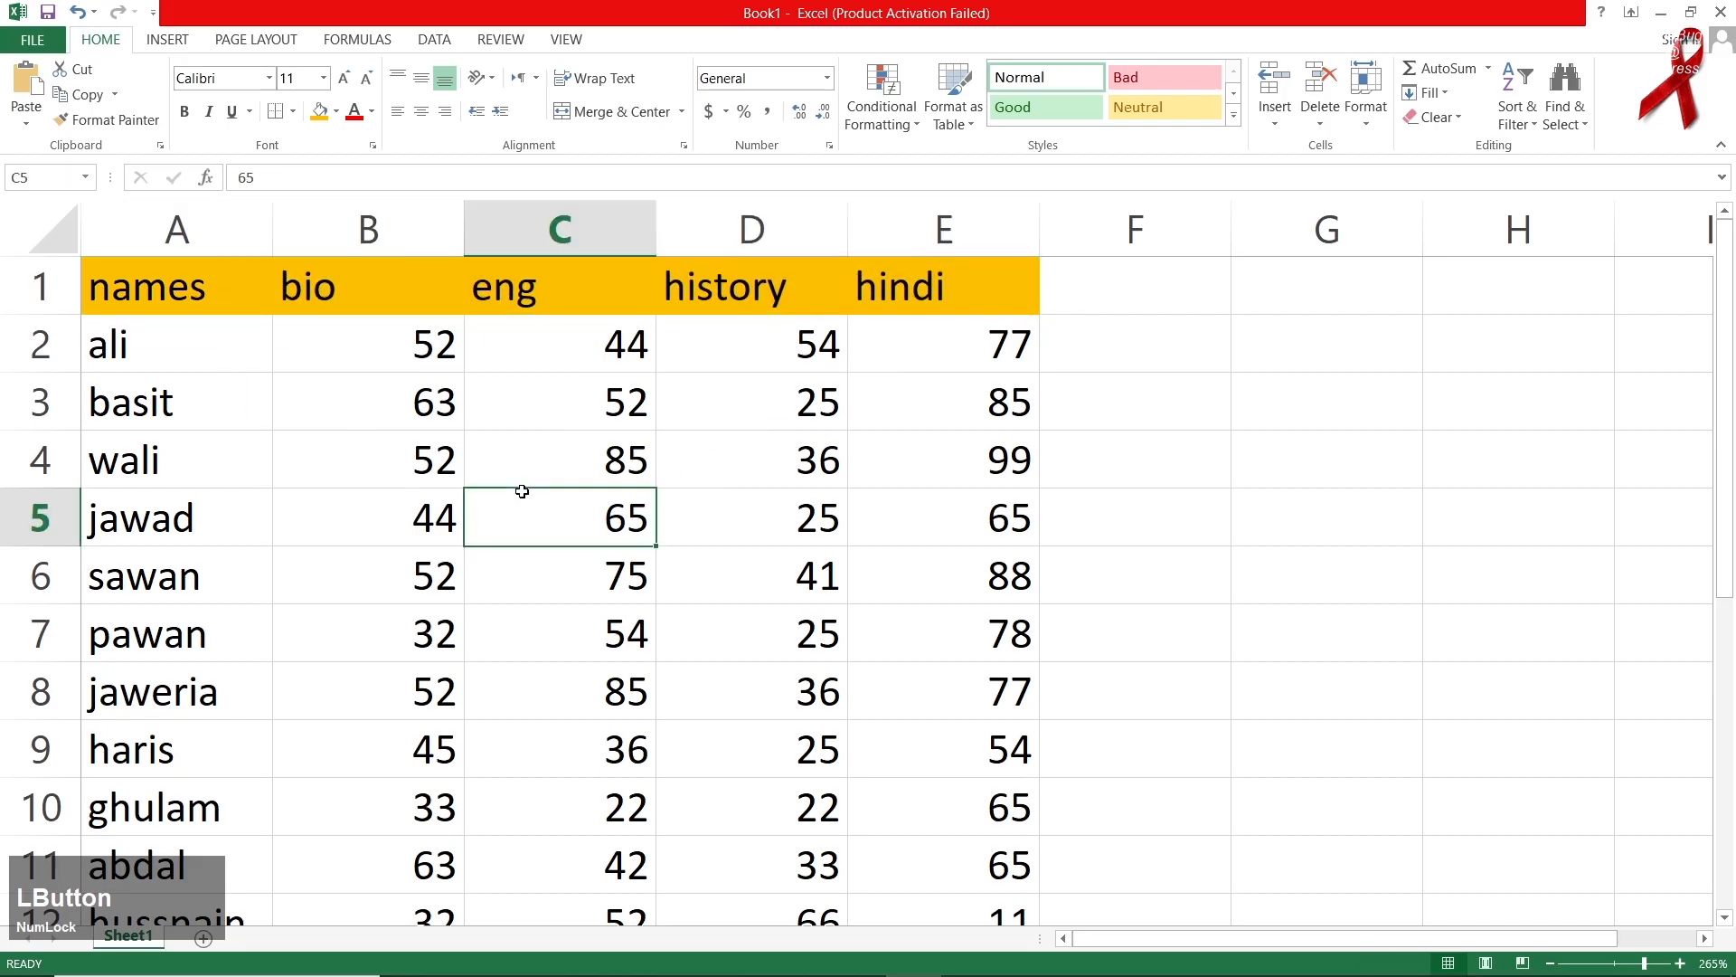
pyautogui.scroll(-2, 522, 491)
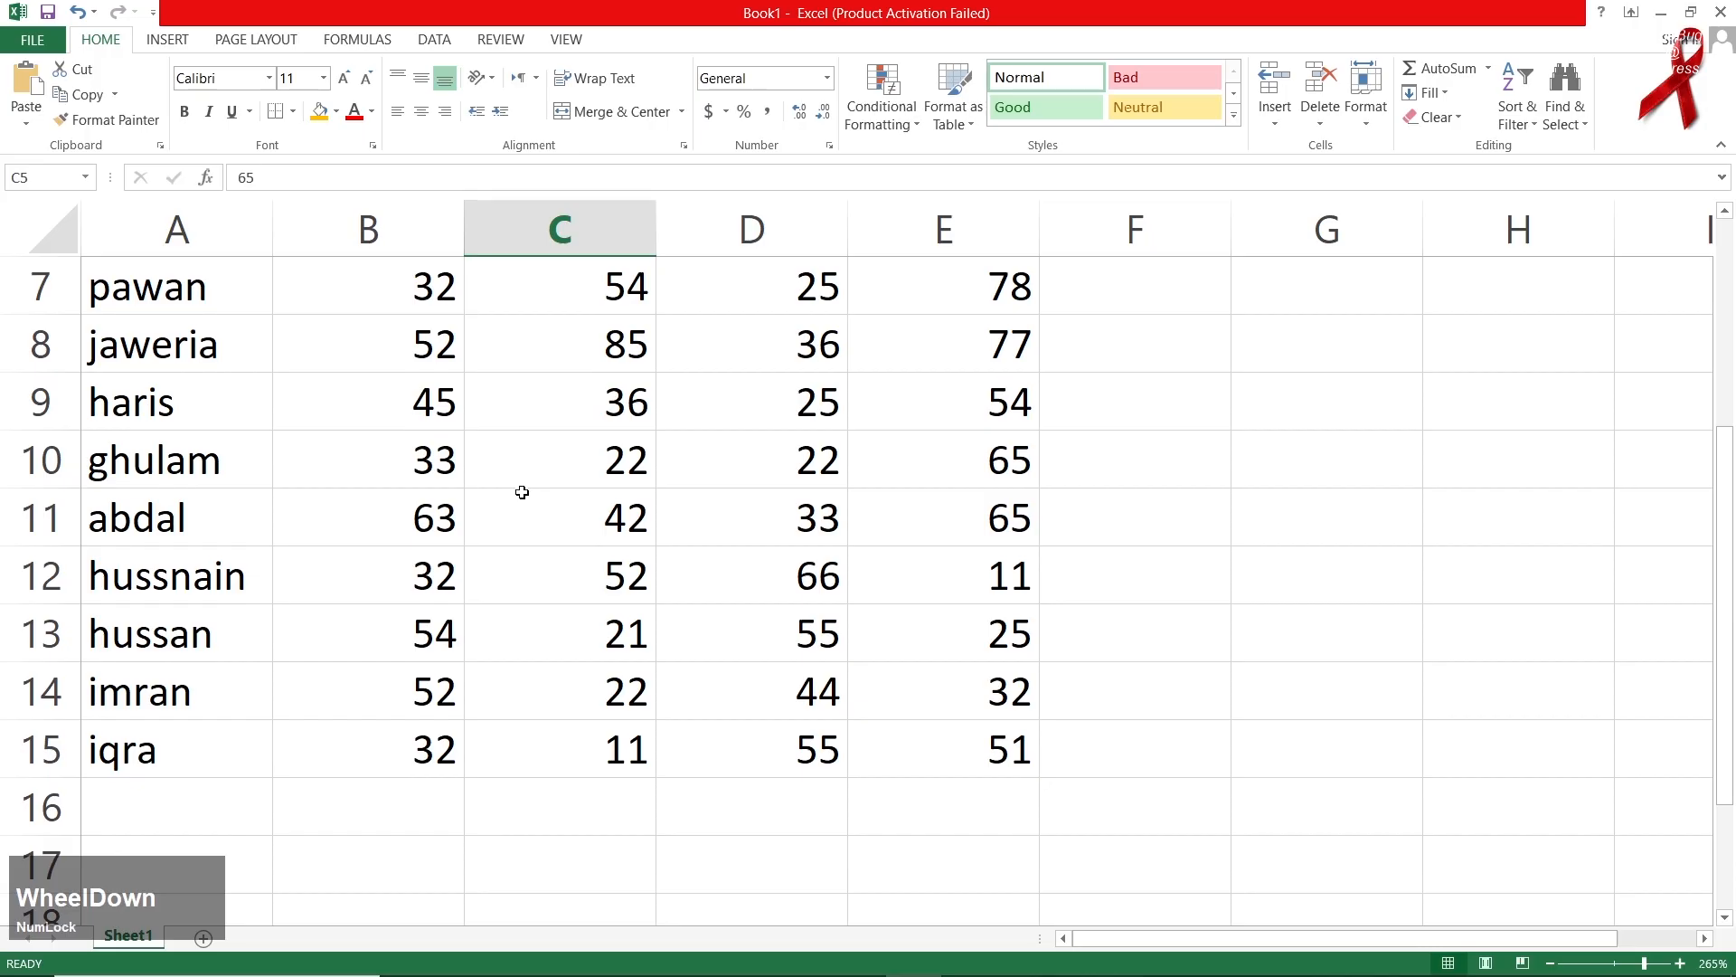
pyautogui.scroll(-1, 522, 492)
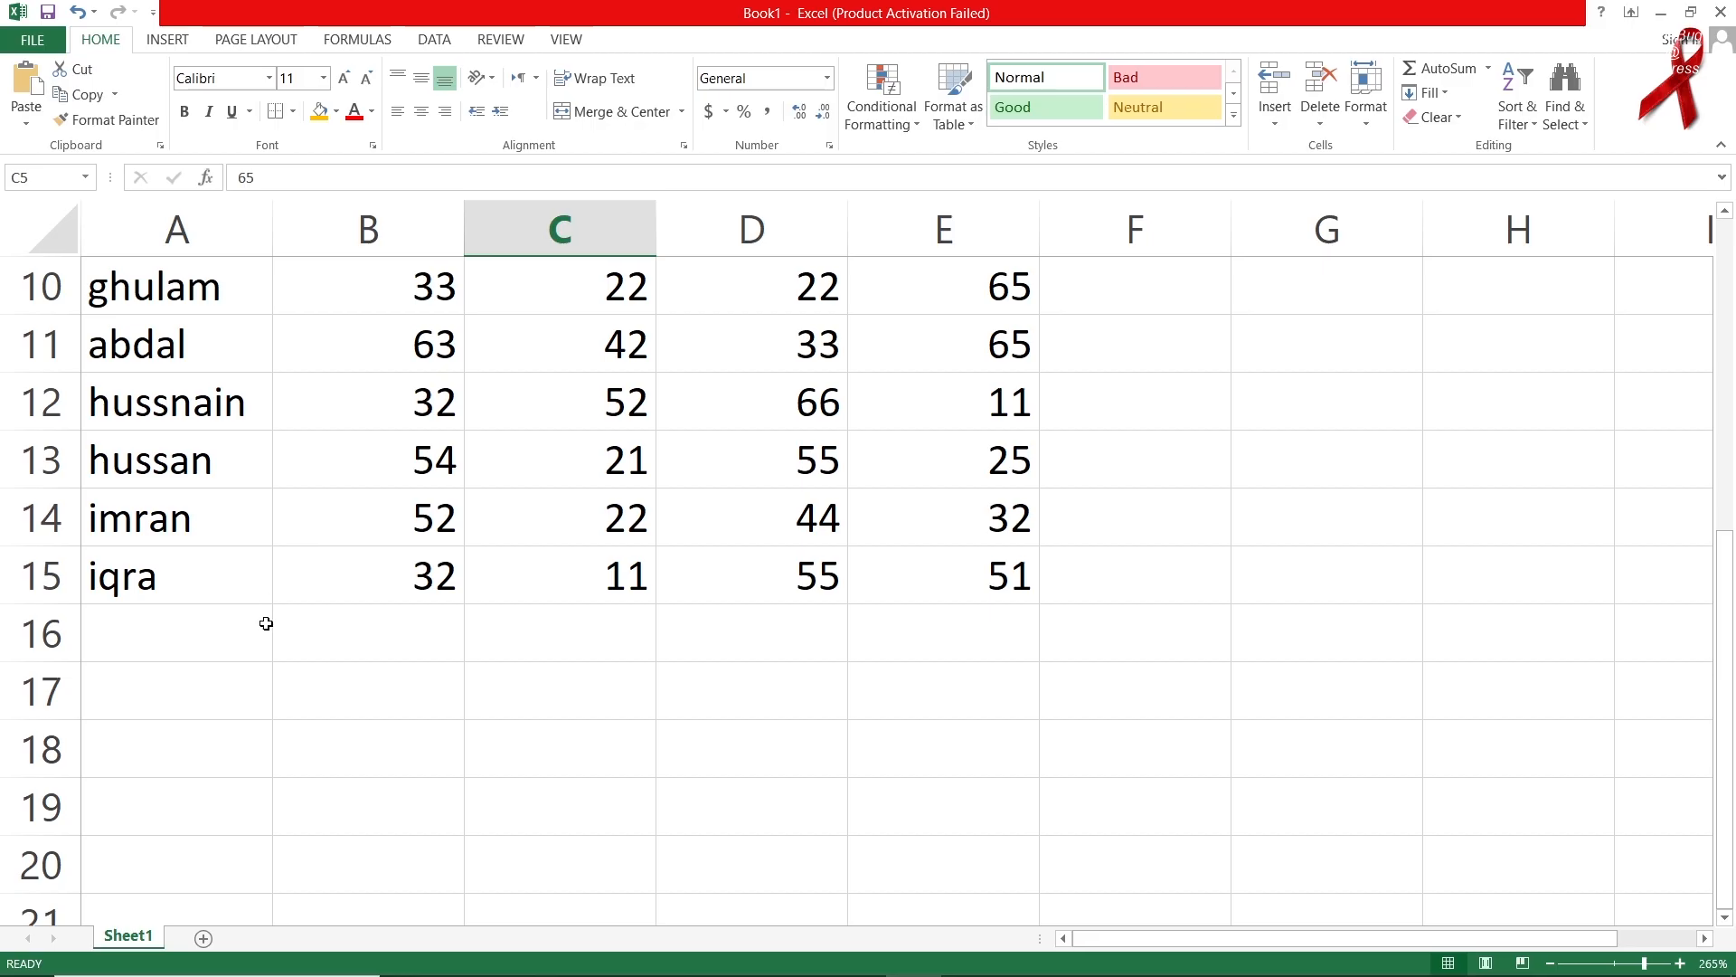
pyautogui.scroll(3, 266, 623)
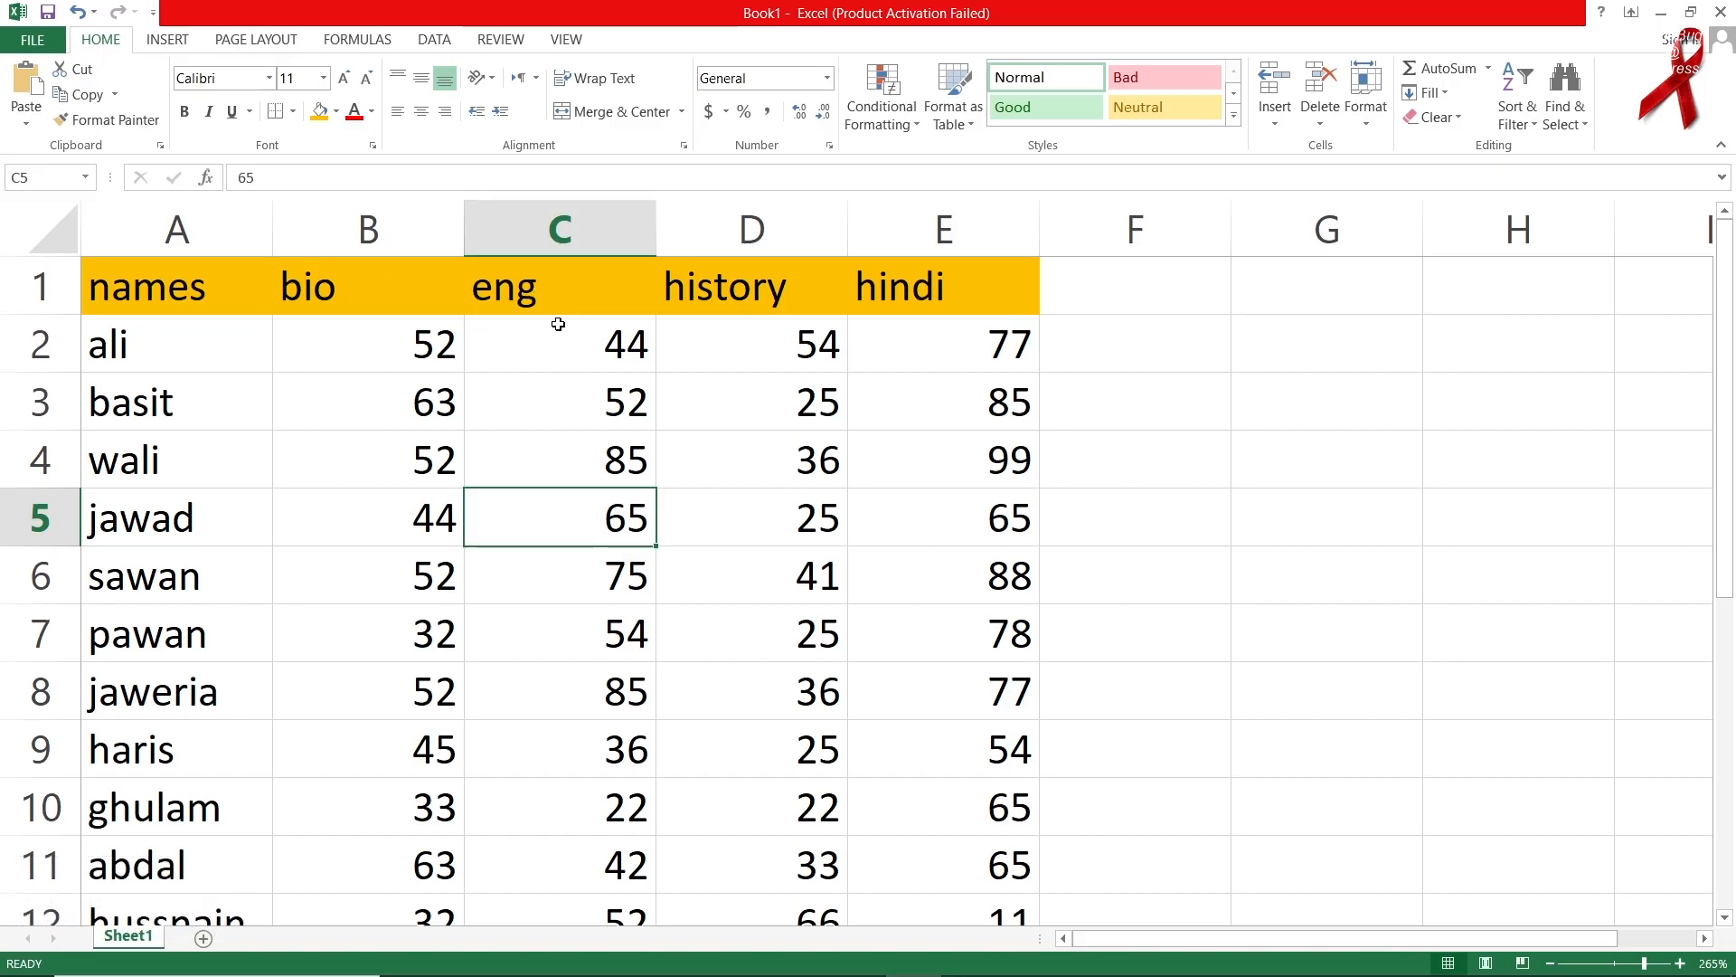
pyautogui.scroll(-3, 558, 324)
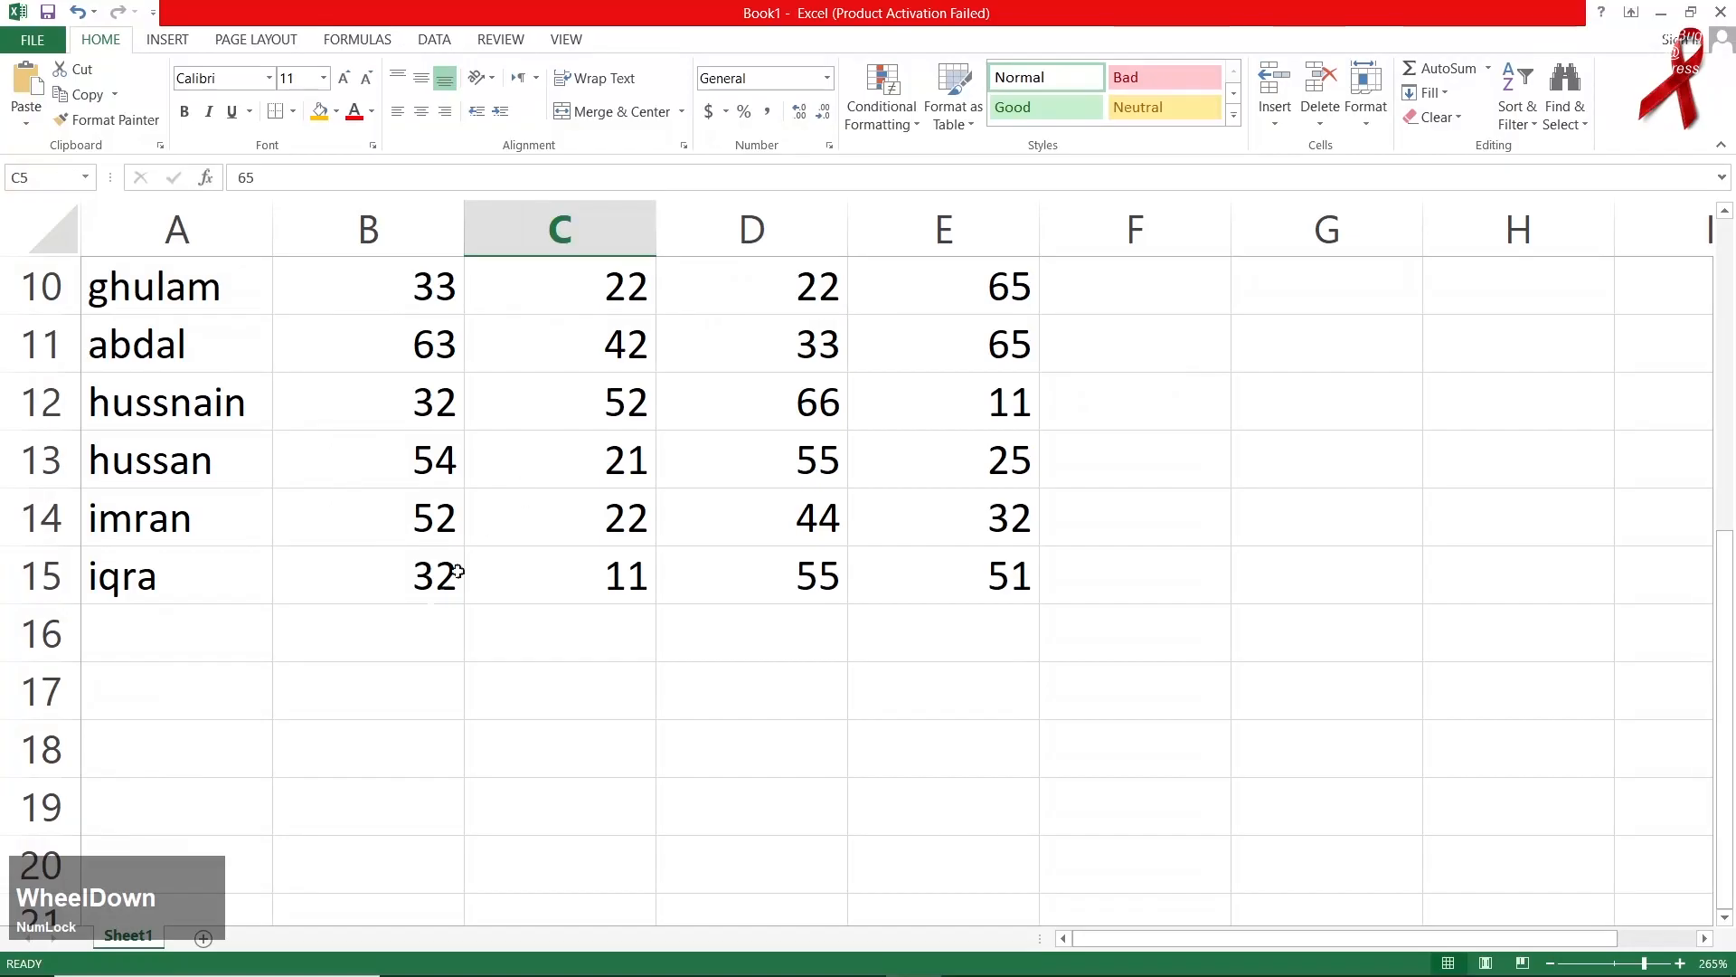
pyautogui.scroll(-1, 288, 689)
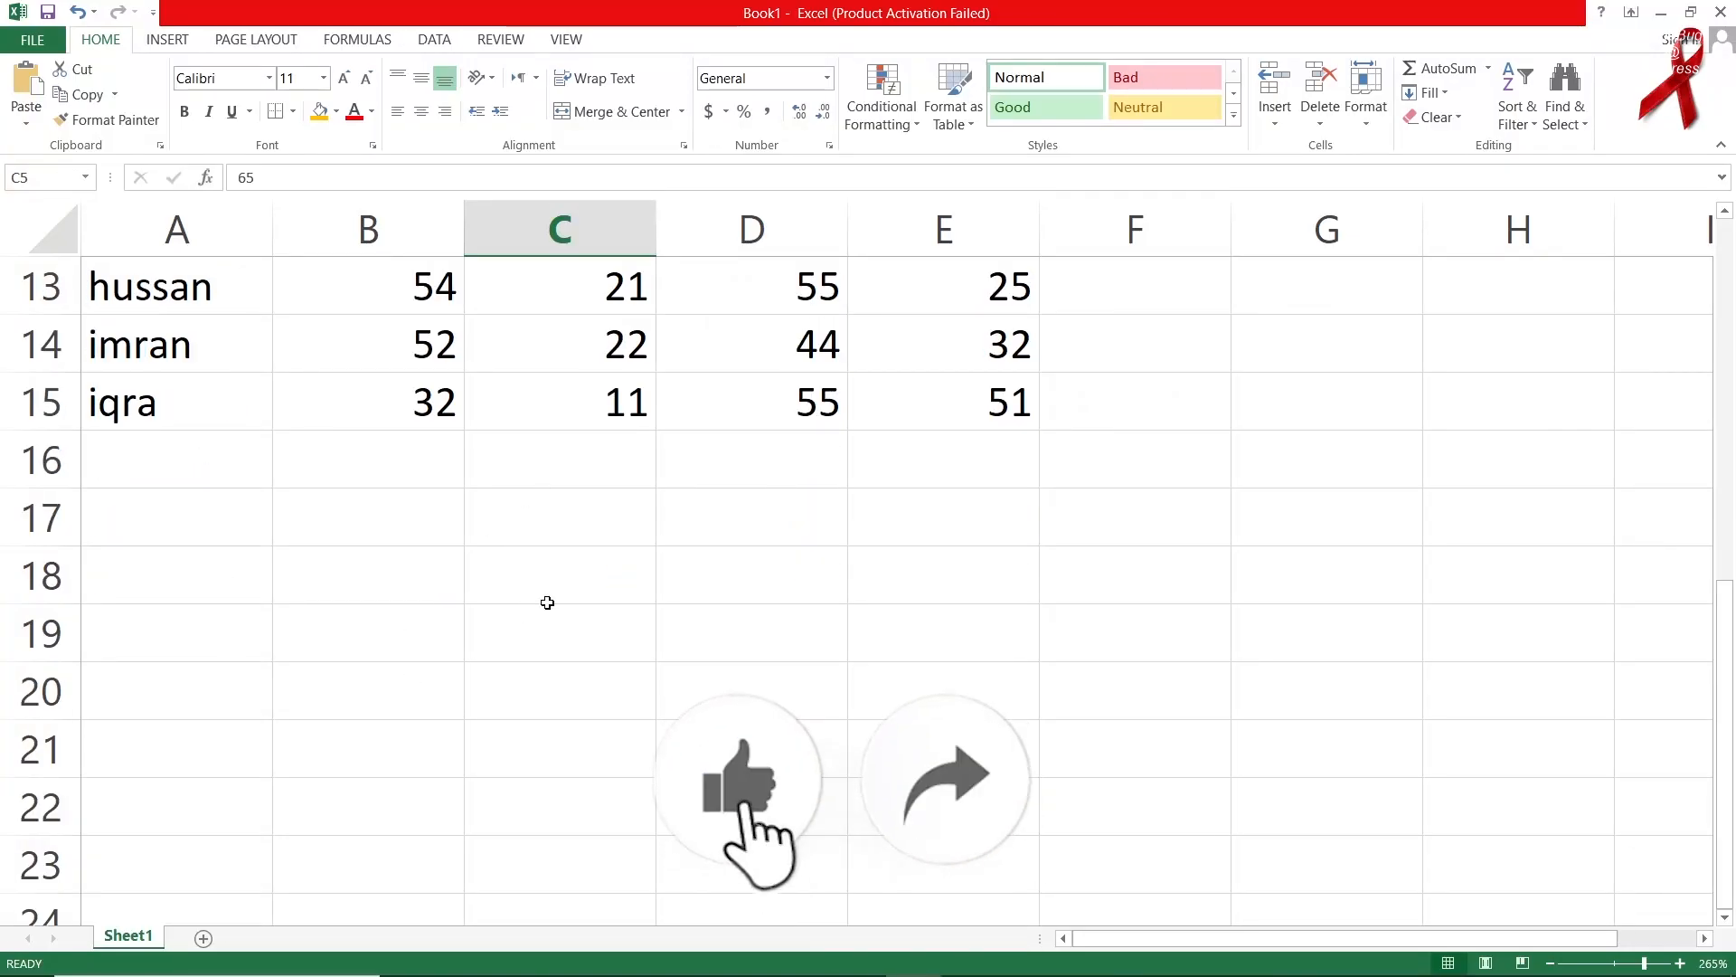
pyautogui.scroll(4, 547, 602)
pyautogui.scroll(-3, 547, 602)
pyautogui.scroll(-1, 547, 603)
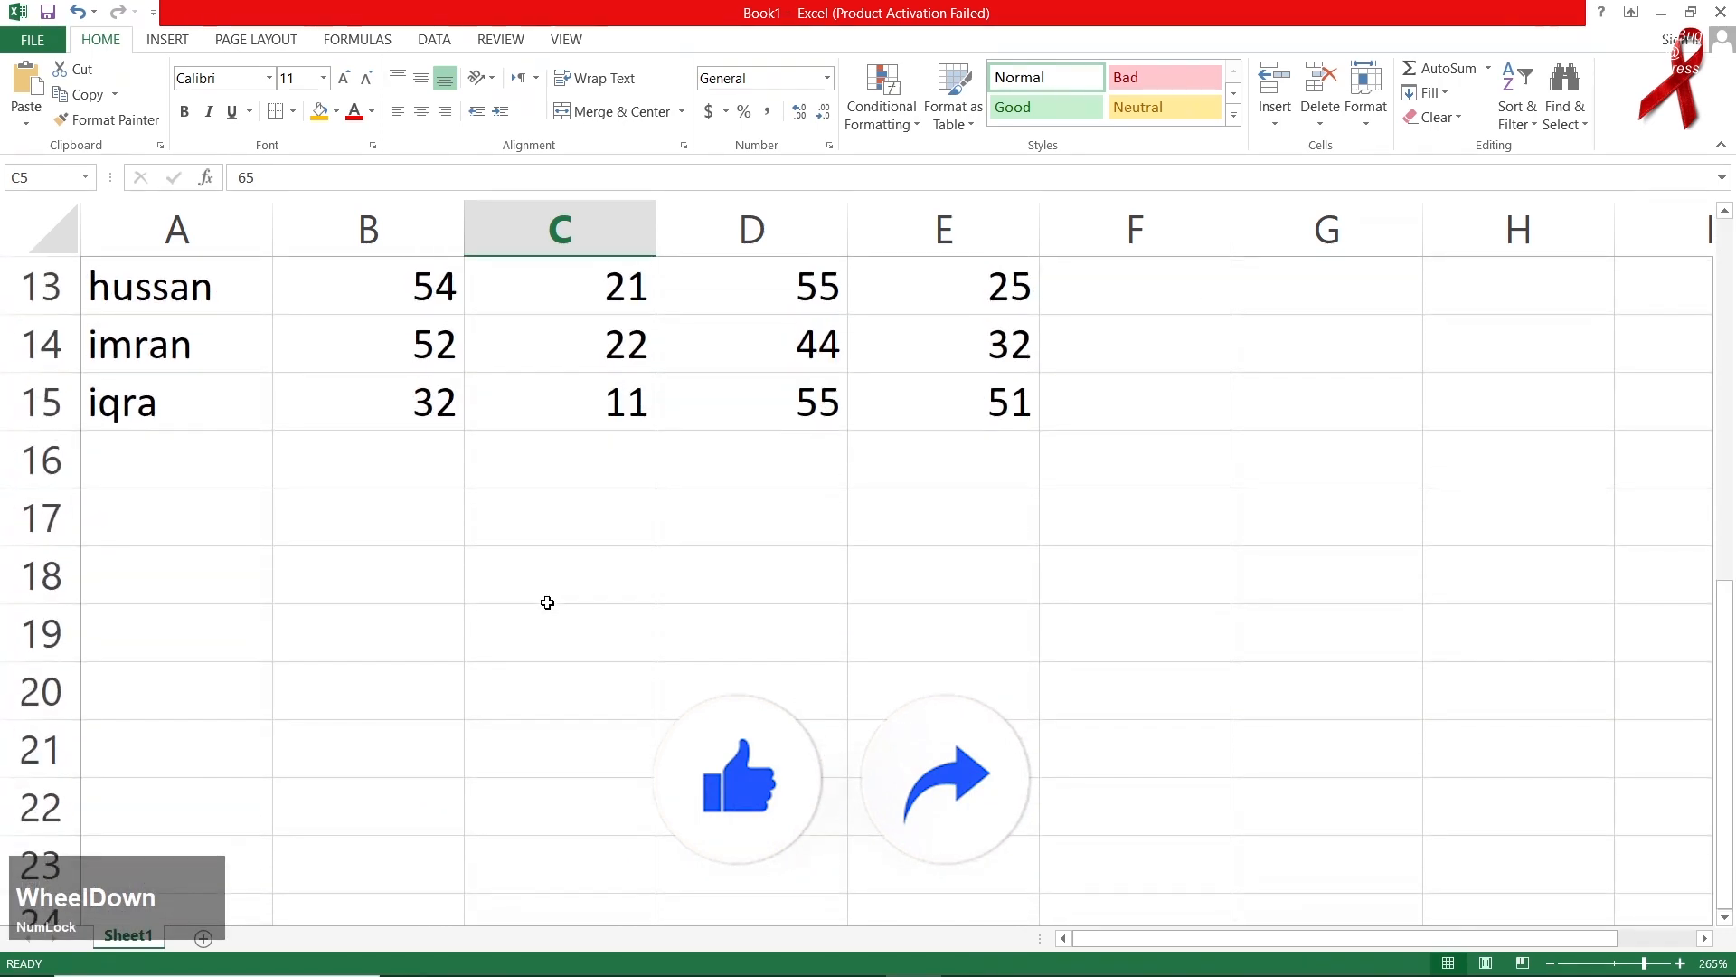
pyautogui.scroll(4, 547, 602)
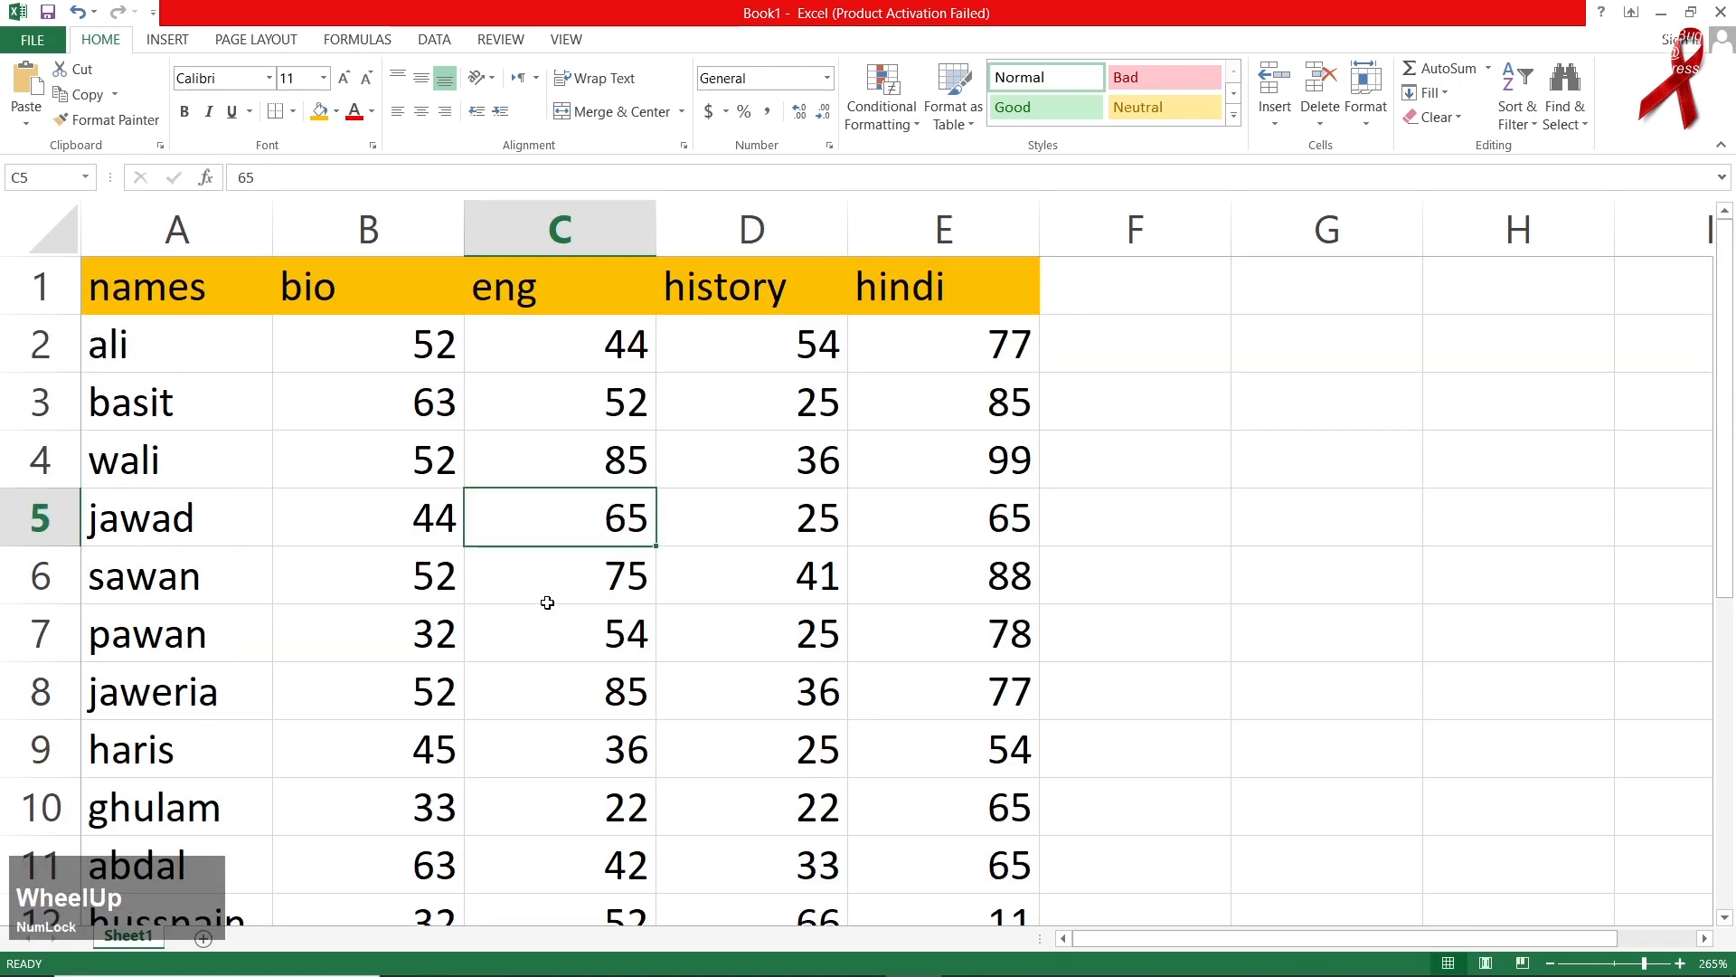
# Step: Freeze the top row holding the subject titles and check it against the lower student rows
pyautogui.click(566, 39)
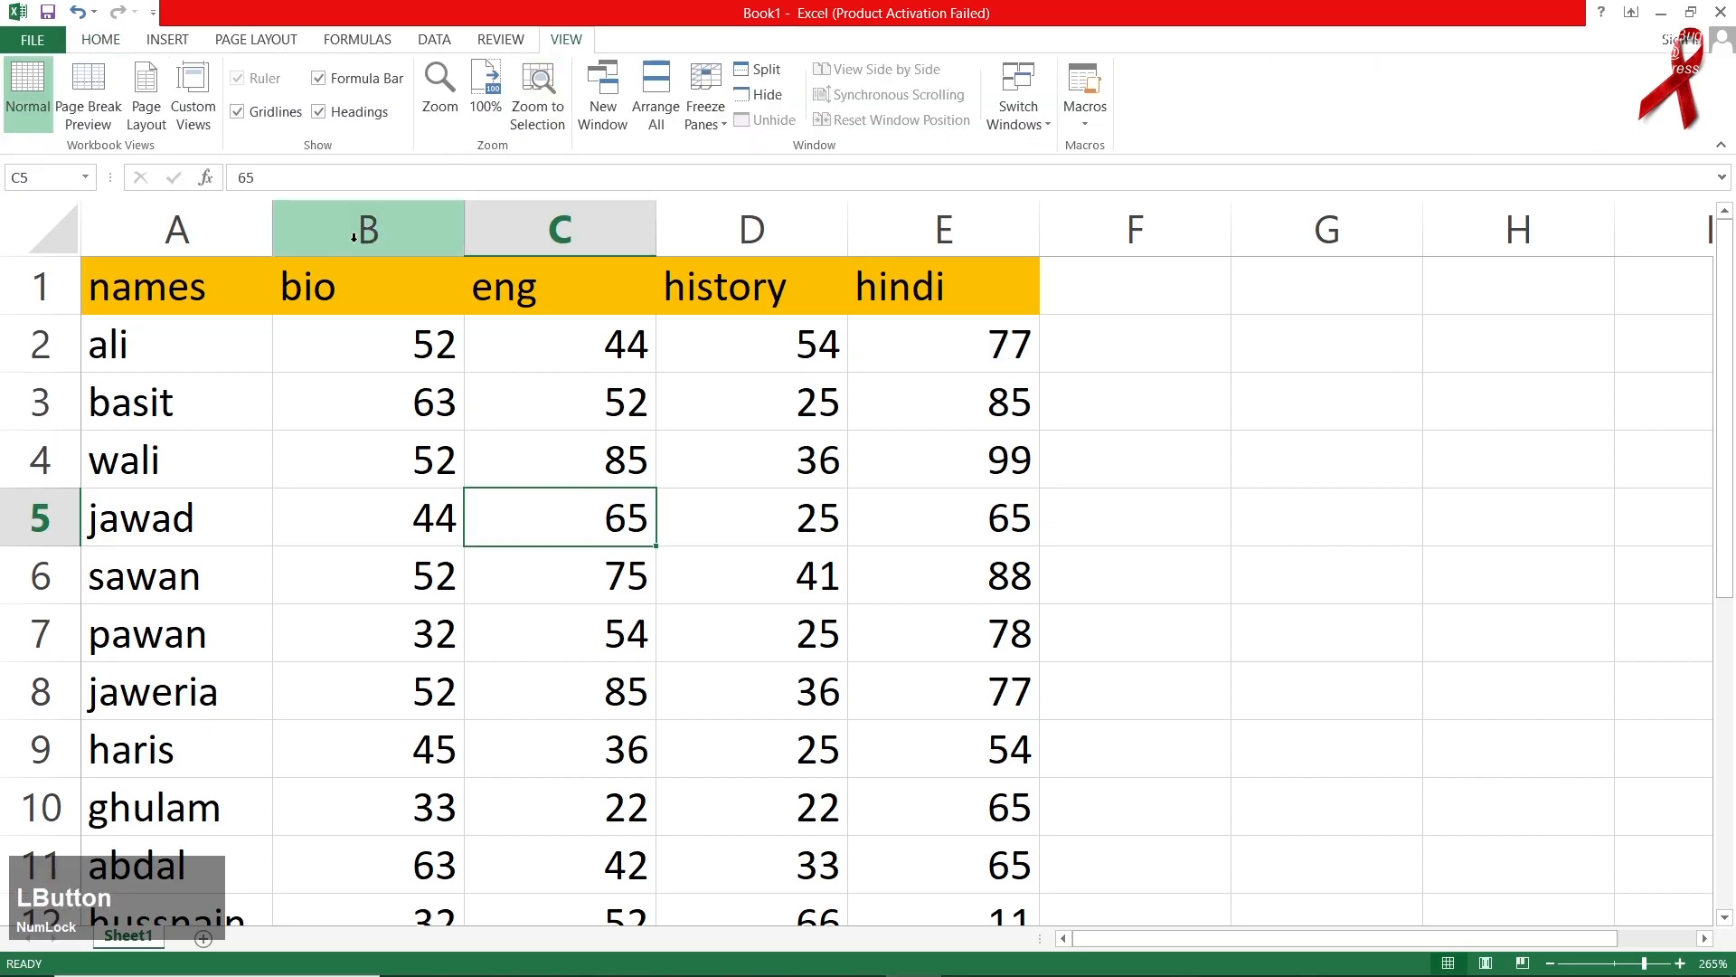
pyautogui.moveTo(205, 287); pyautogui.dragTo(891, 290)
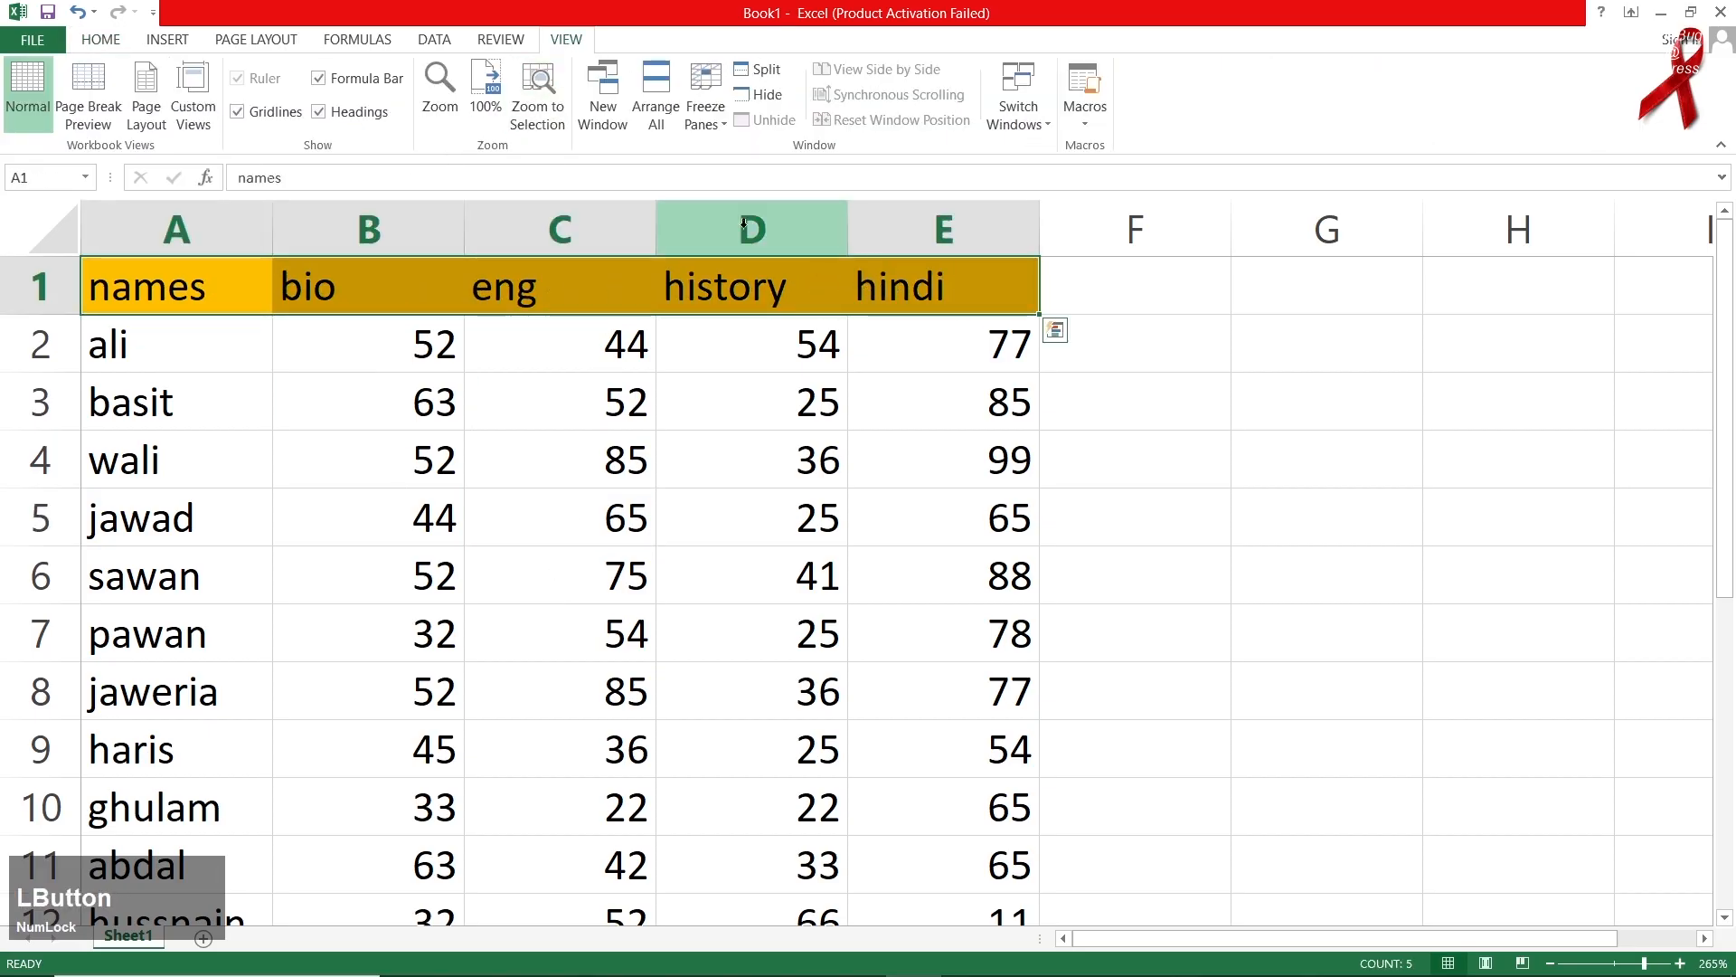
pyautogui.click(705, 113)
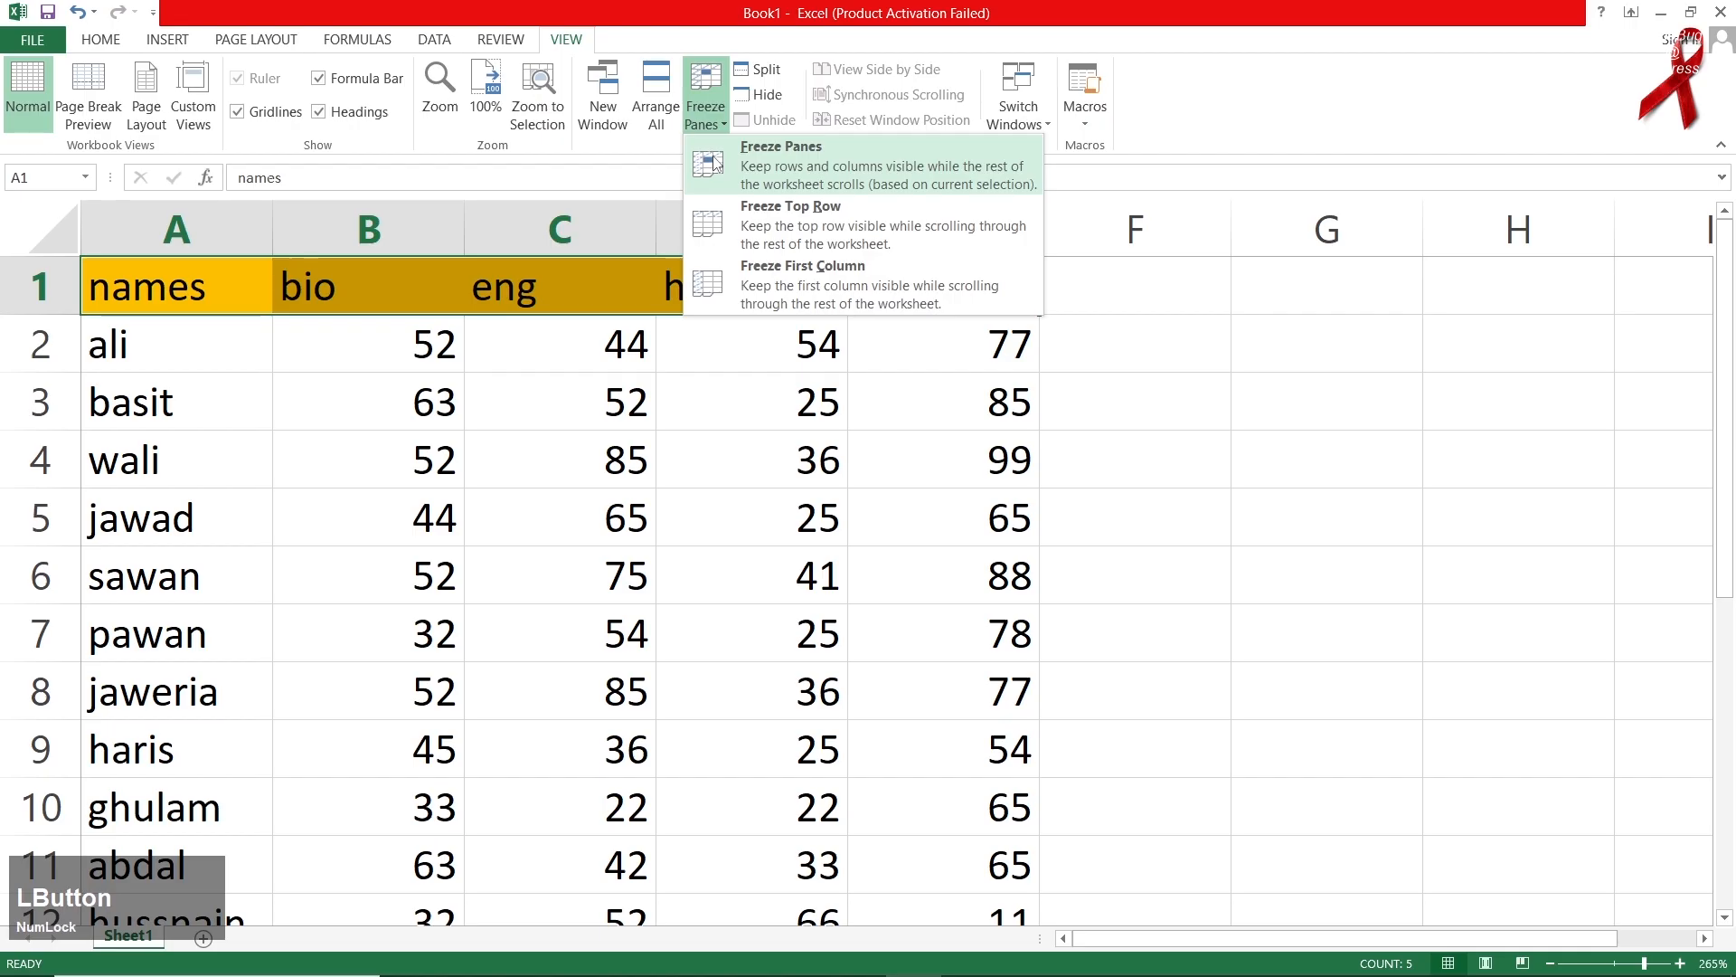
pyautogui.click(817, 228)
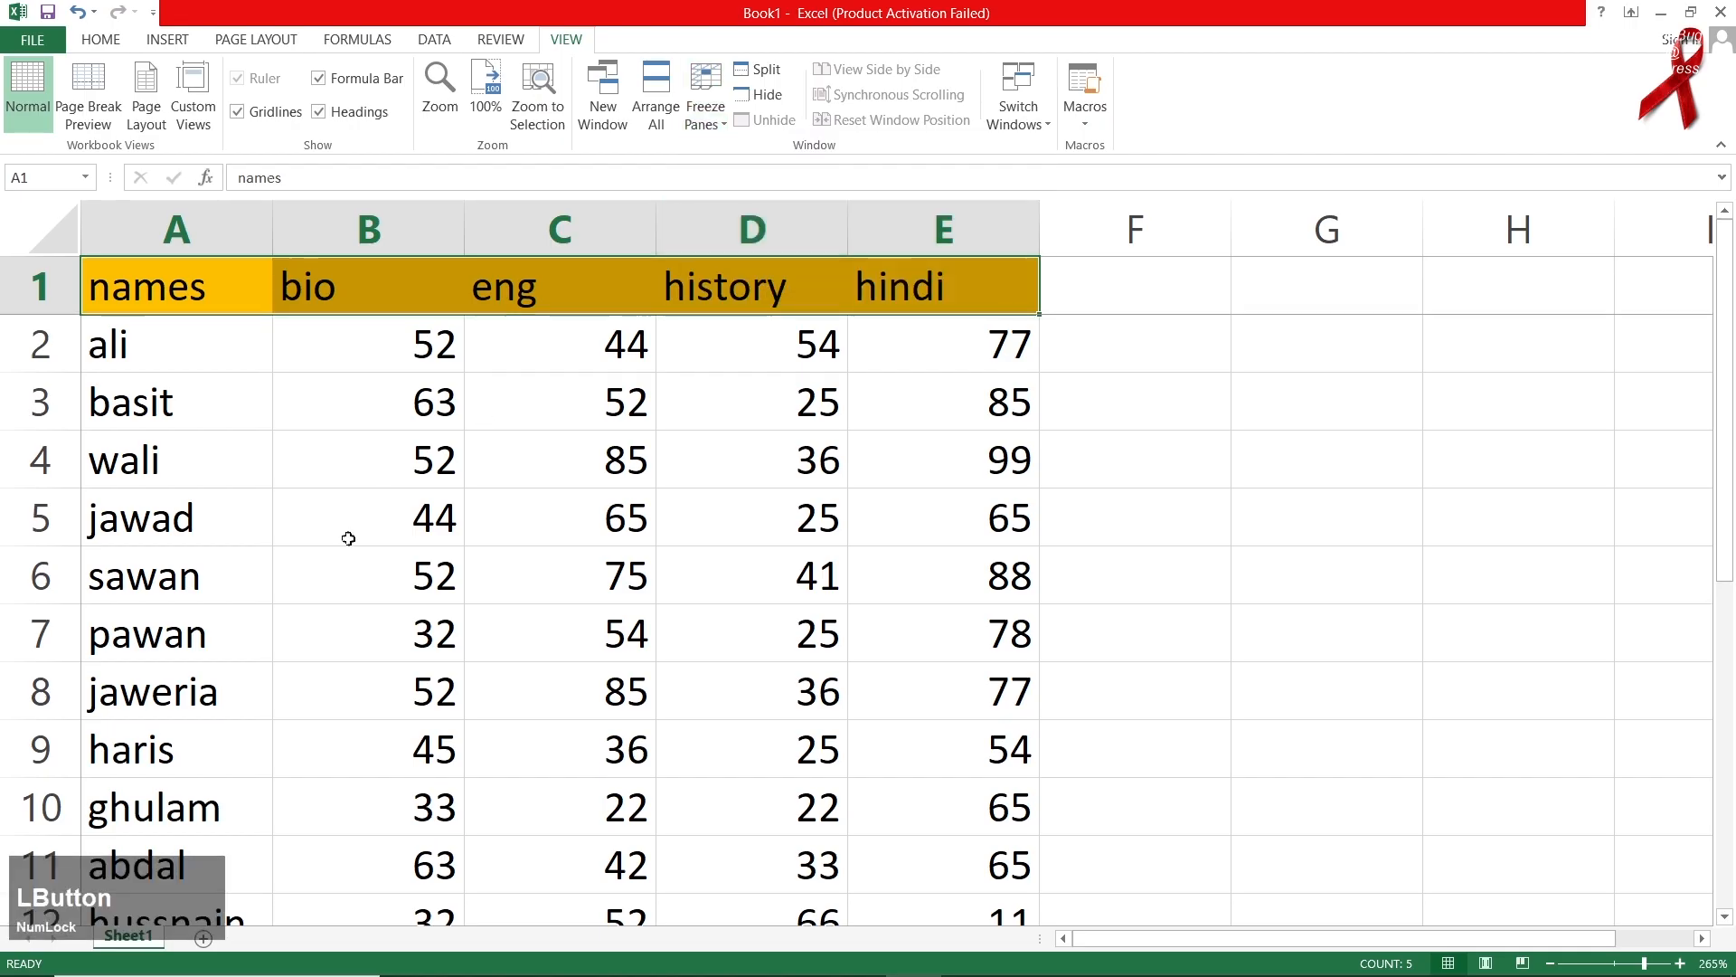
pyautogui.click(404, 615)
pyautogui.scroll(-3, 413, 560)
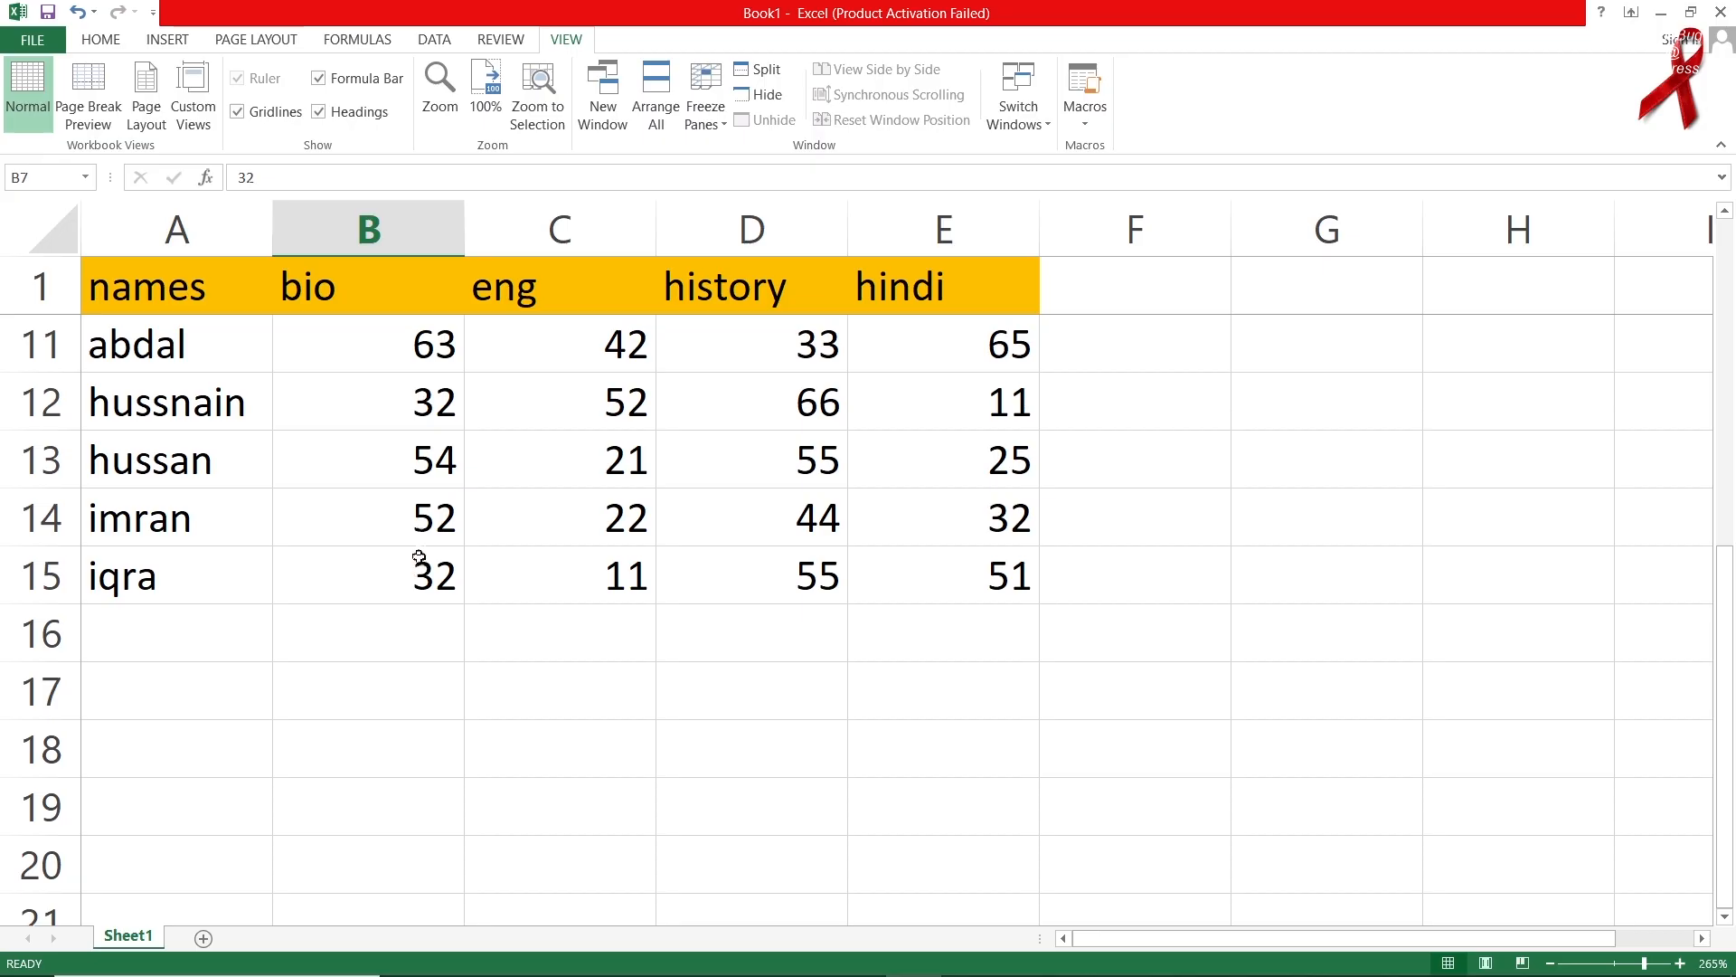
pyautogui.scroll(-3, 349, 336)
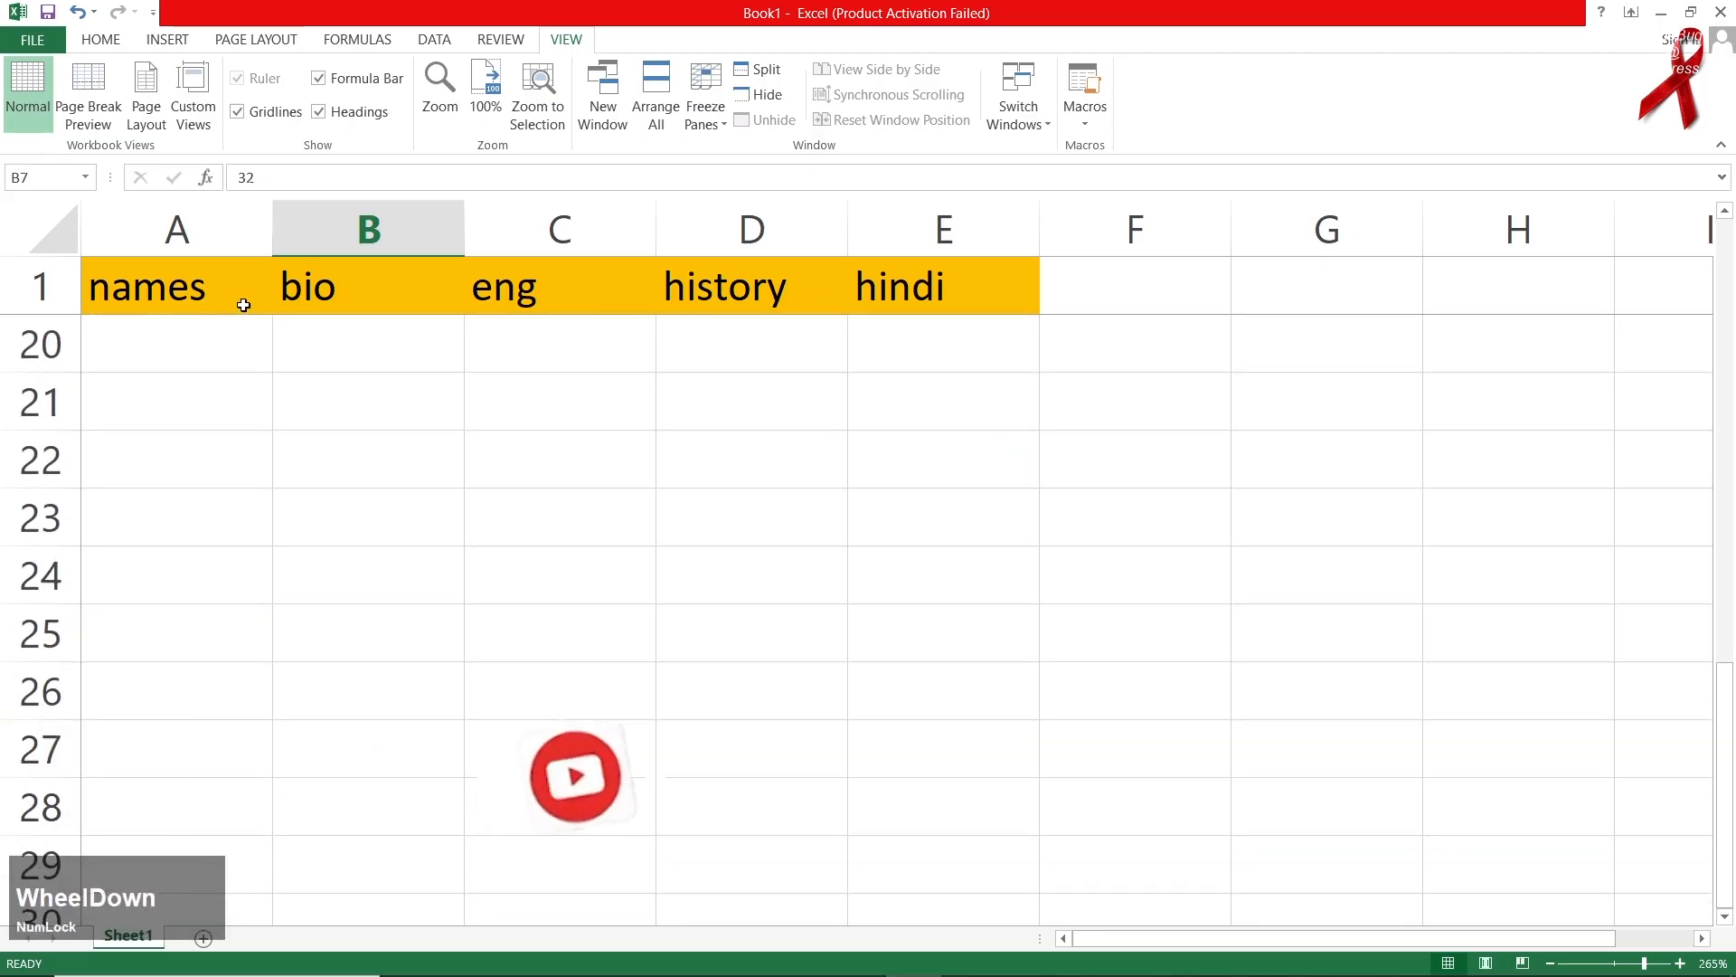
pyautogui.scroll(2, 375, 452)
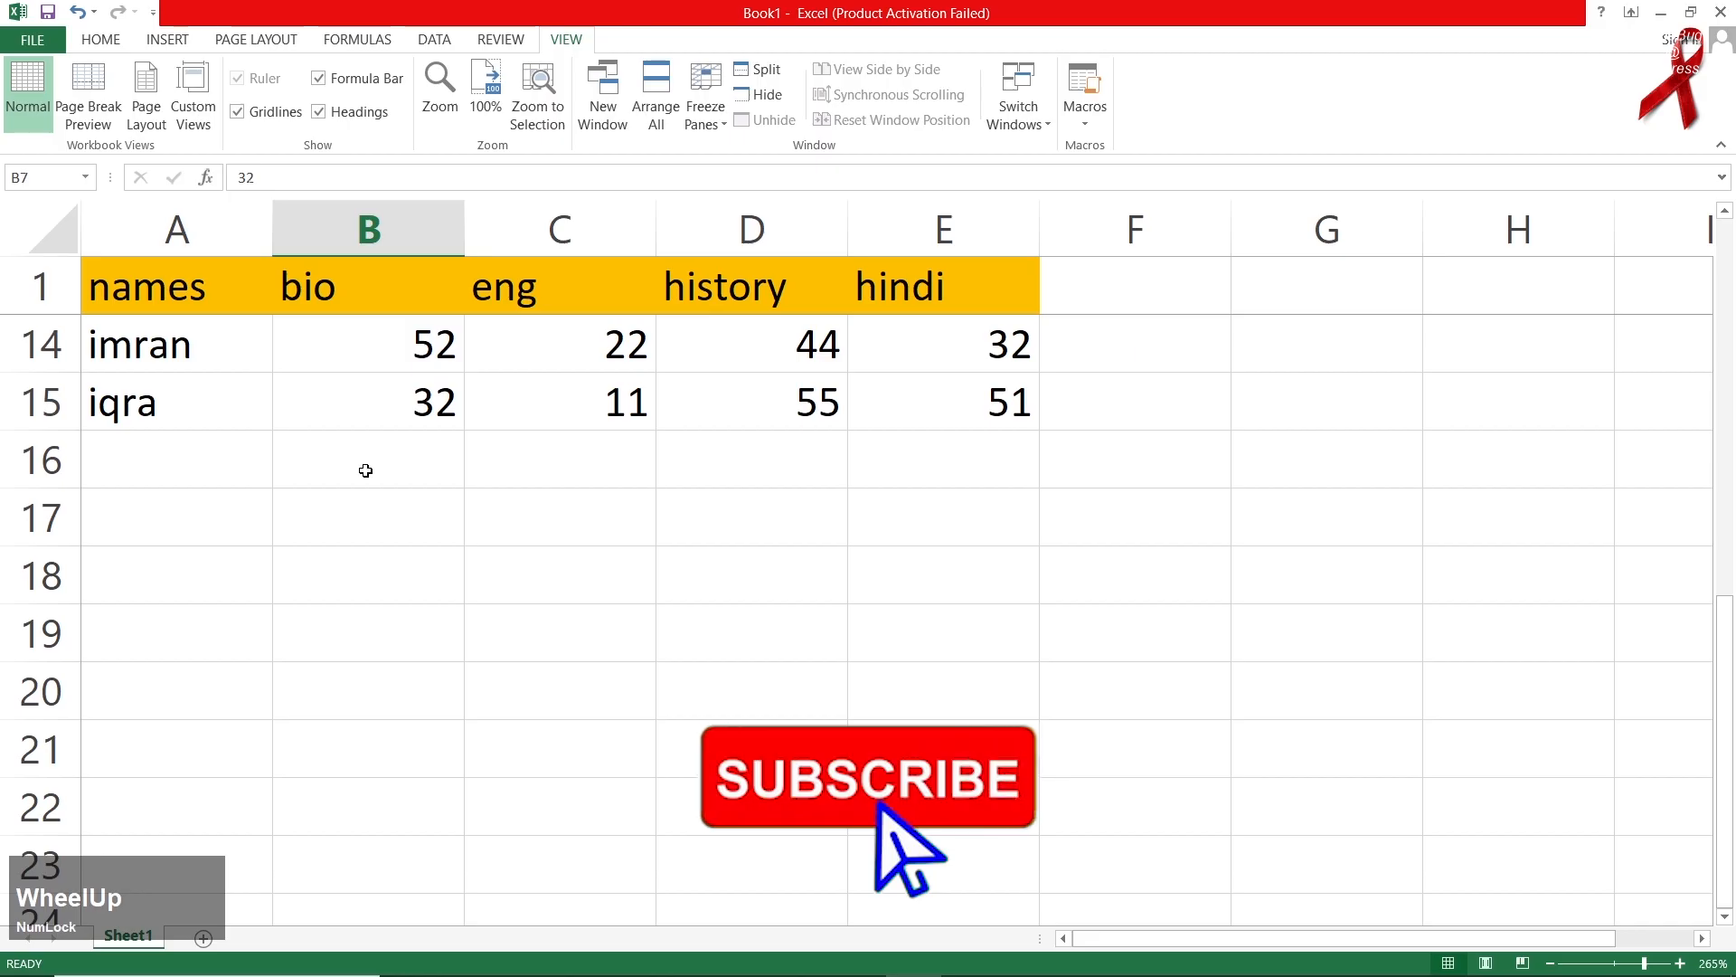
pyautogui.scroll(4, 308, 458)
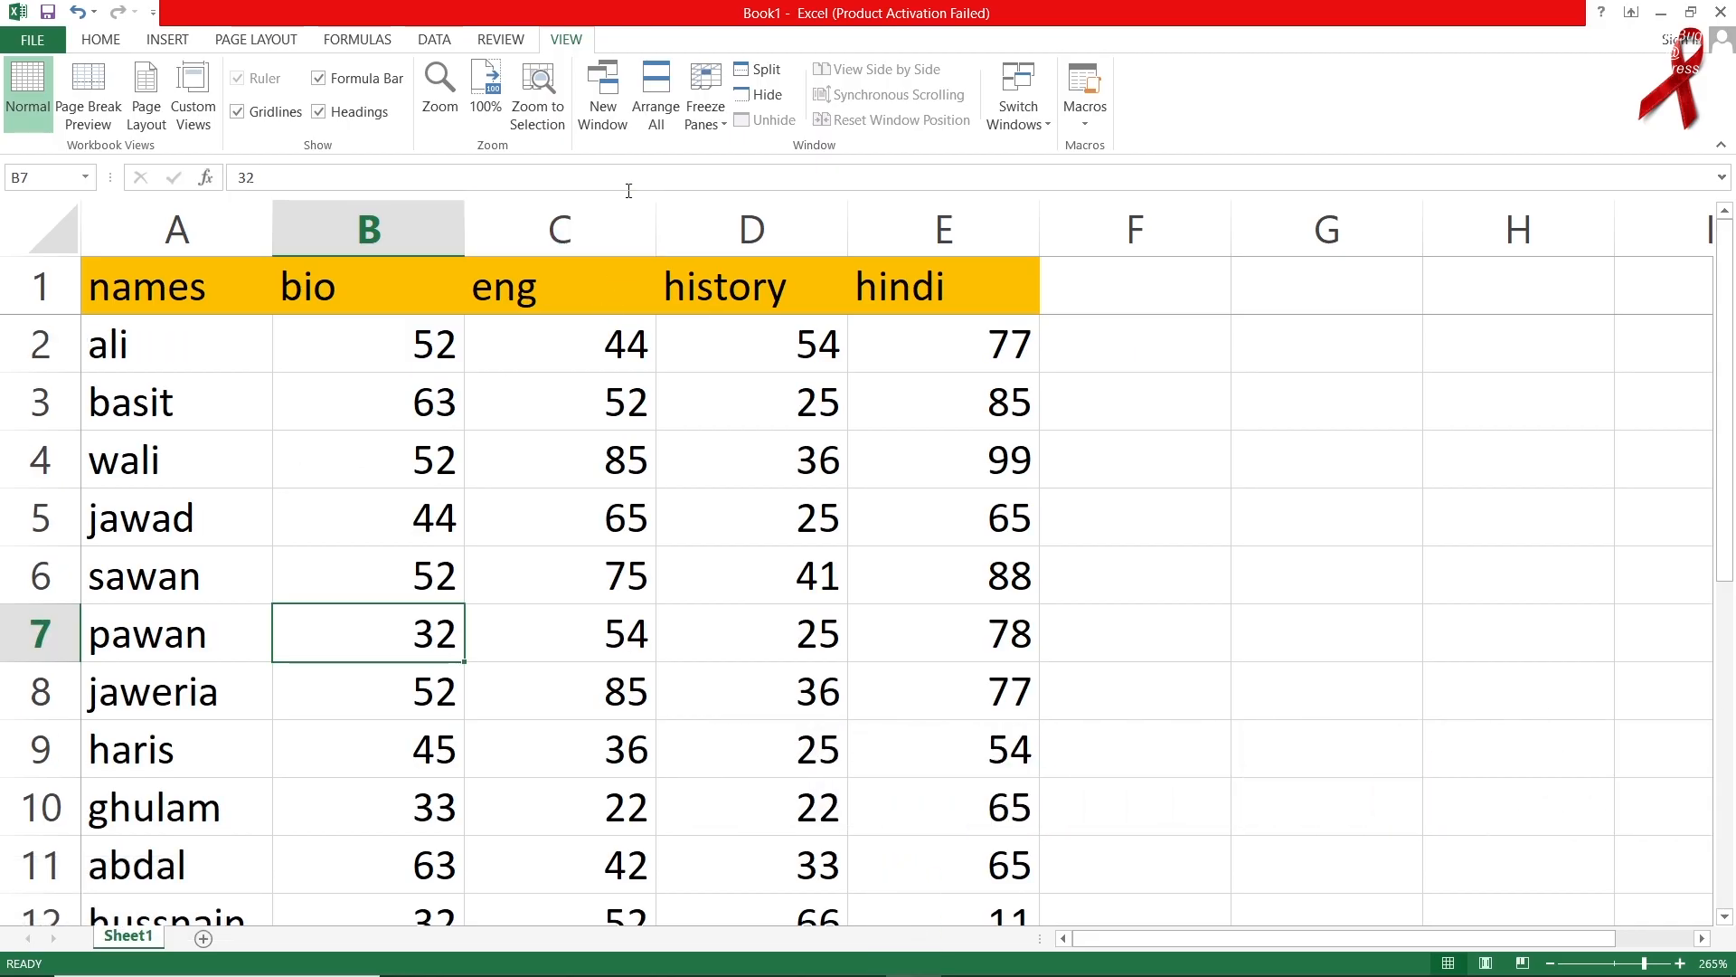
# Step: Open a second window of the workbook and switch back to the original Book1:1 window
pyautogui.click(602, 120)
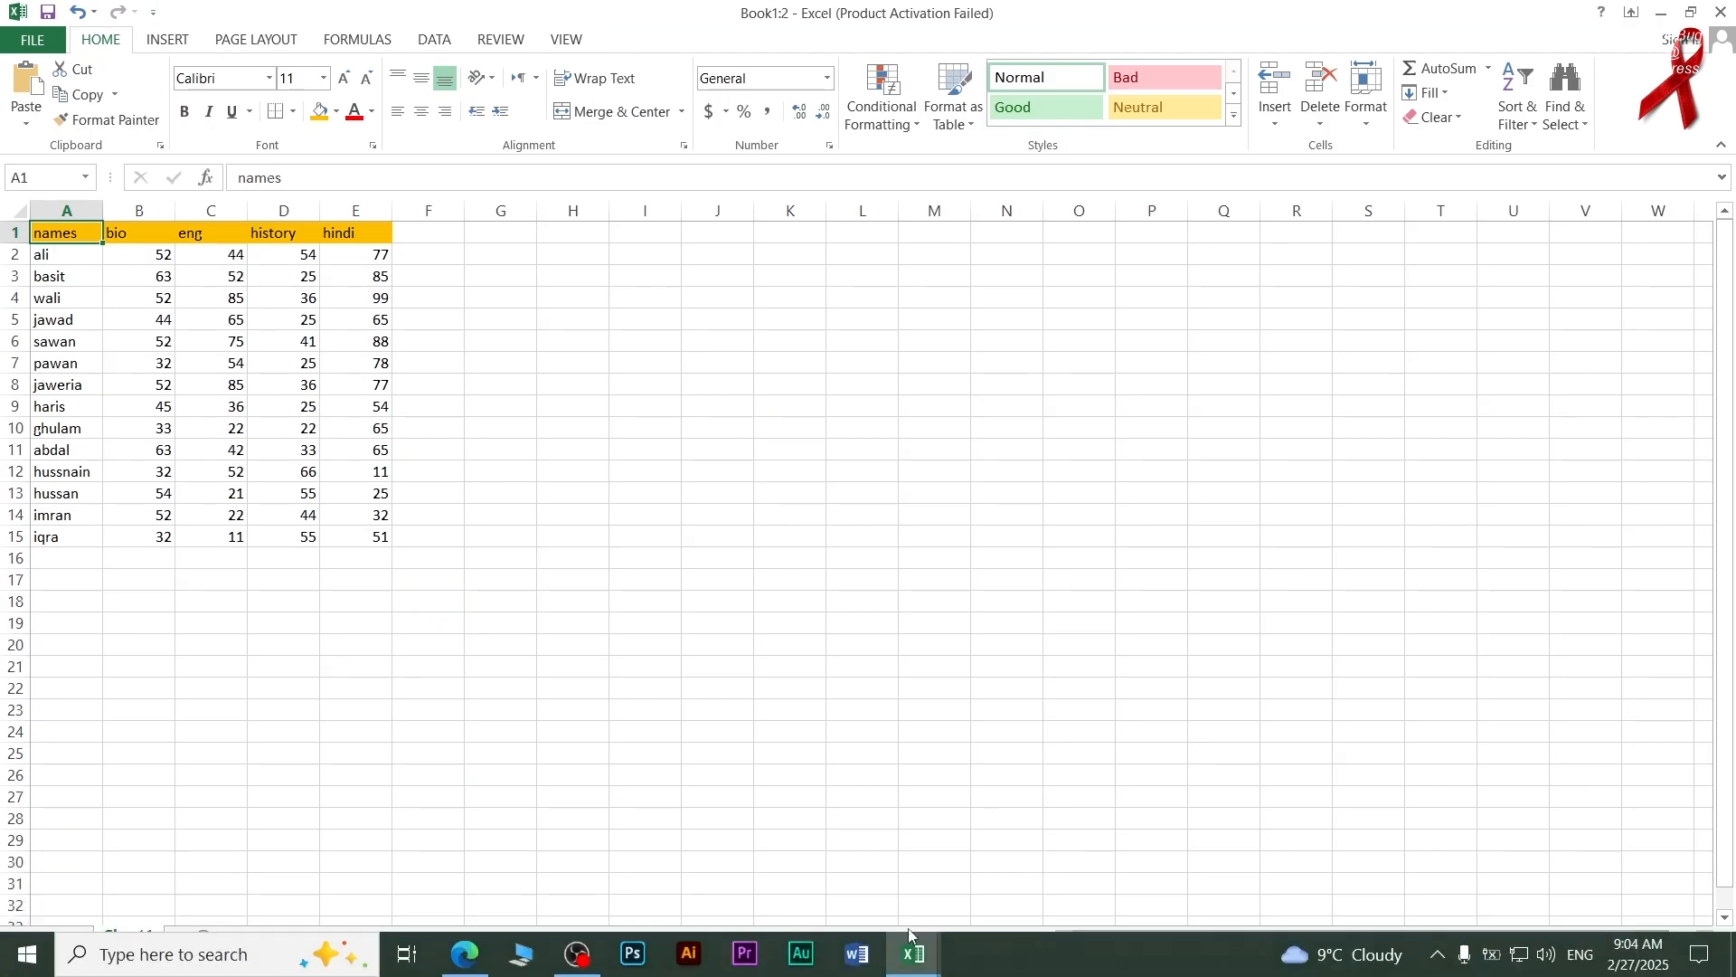
pyautogui.moveTo(925, 972)
pyautogui.click(792, 858)
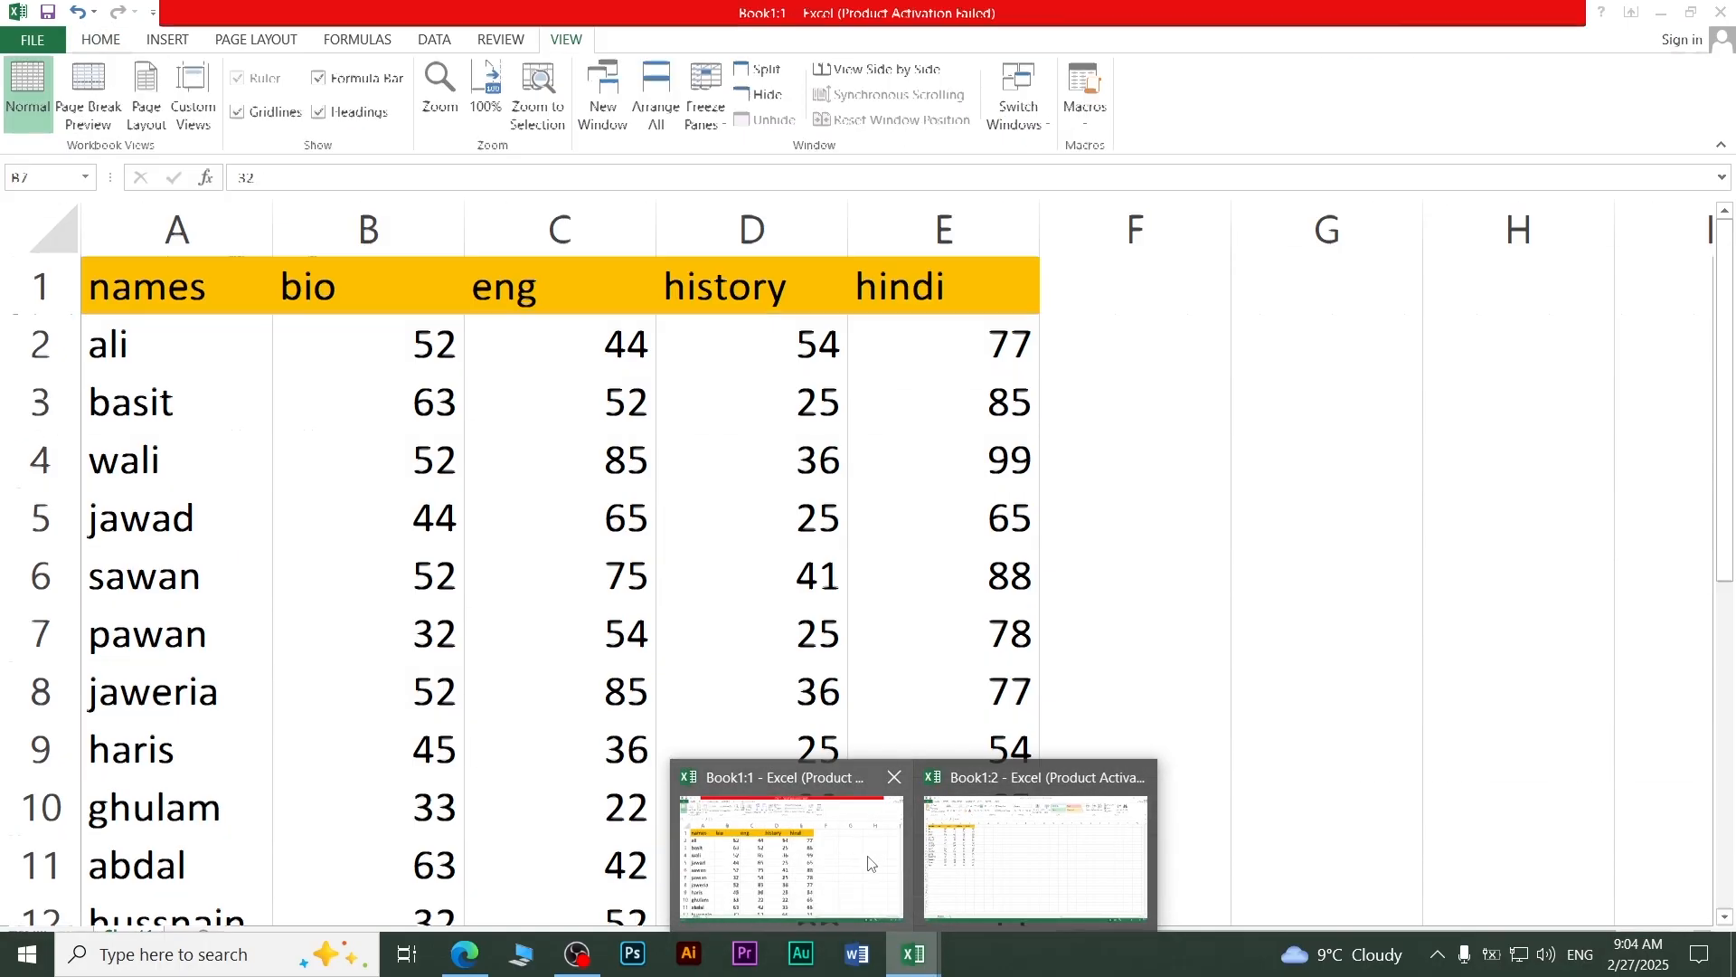
# Step: Arrange the two workbook windows horizontally, adjust their placement, and restore Book1:1 to full size
pyautogui.click(657, 99)
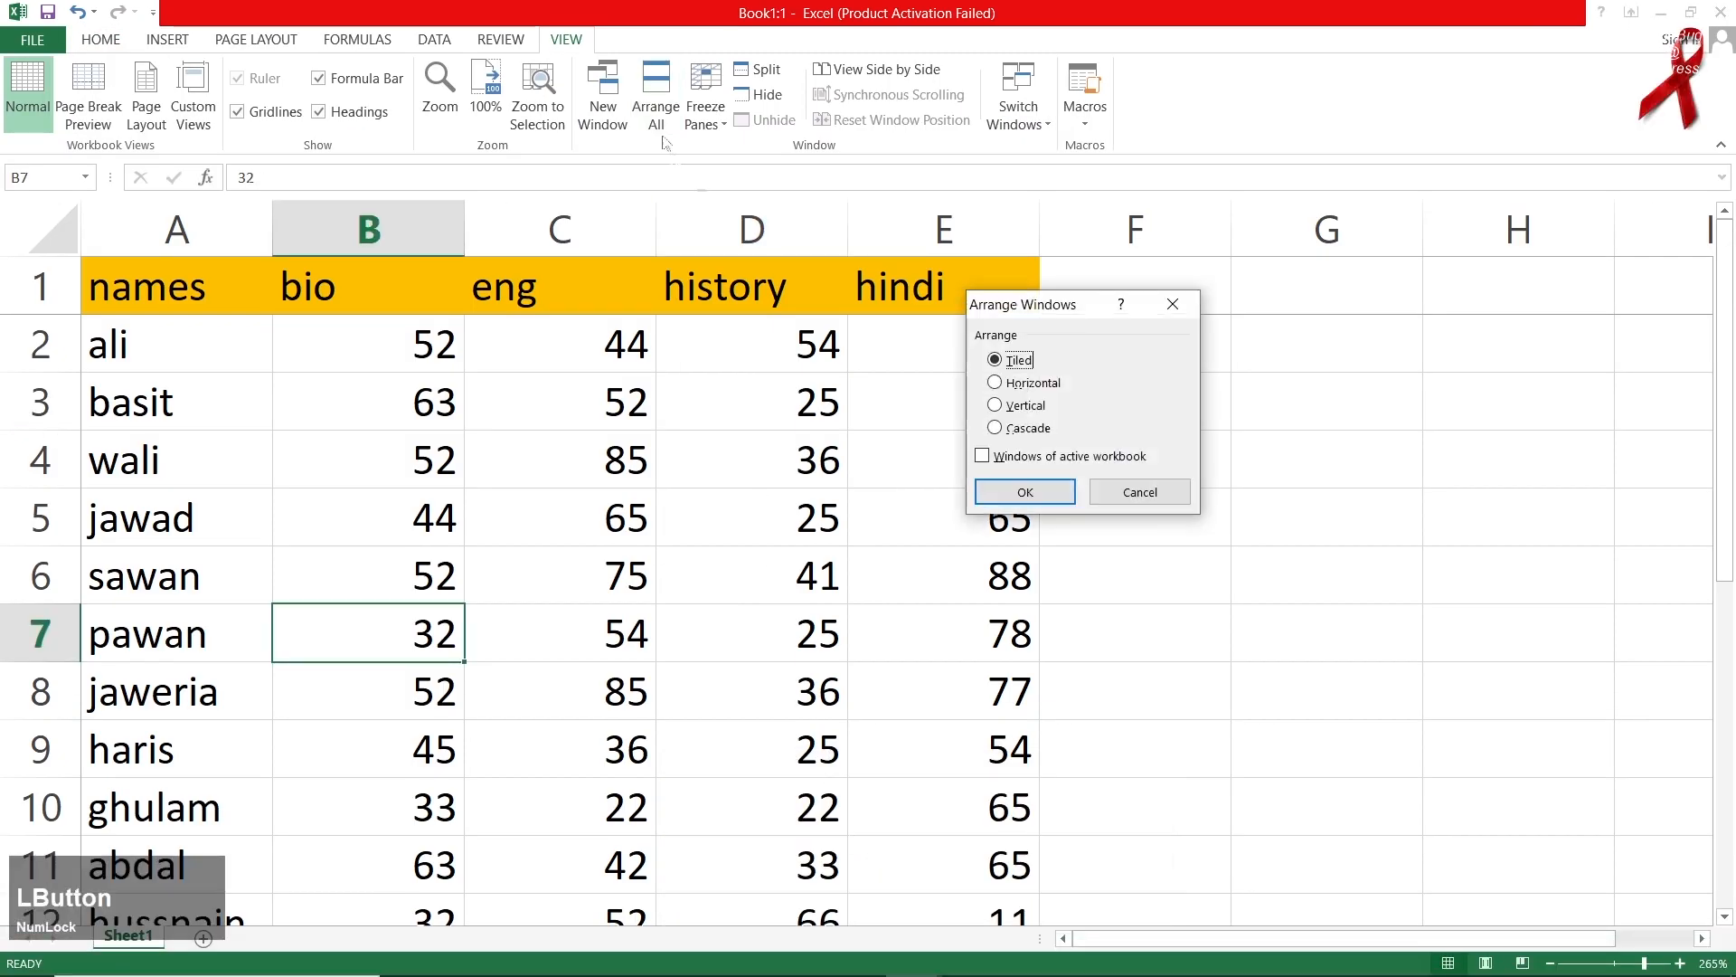
pyautogui.click(1018, 385)
pyautogui.click(1021, 406)
pyautogui.click(1017, 389)
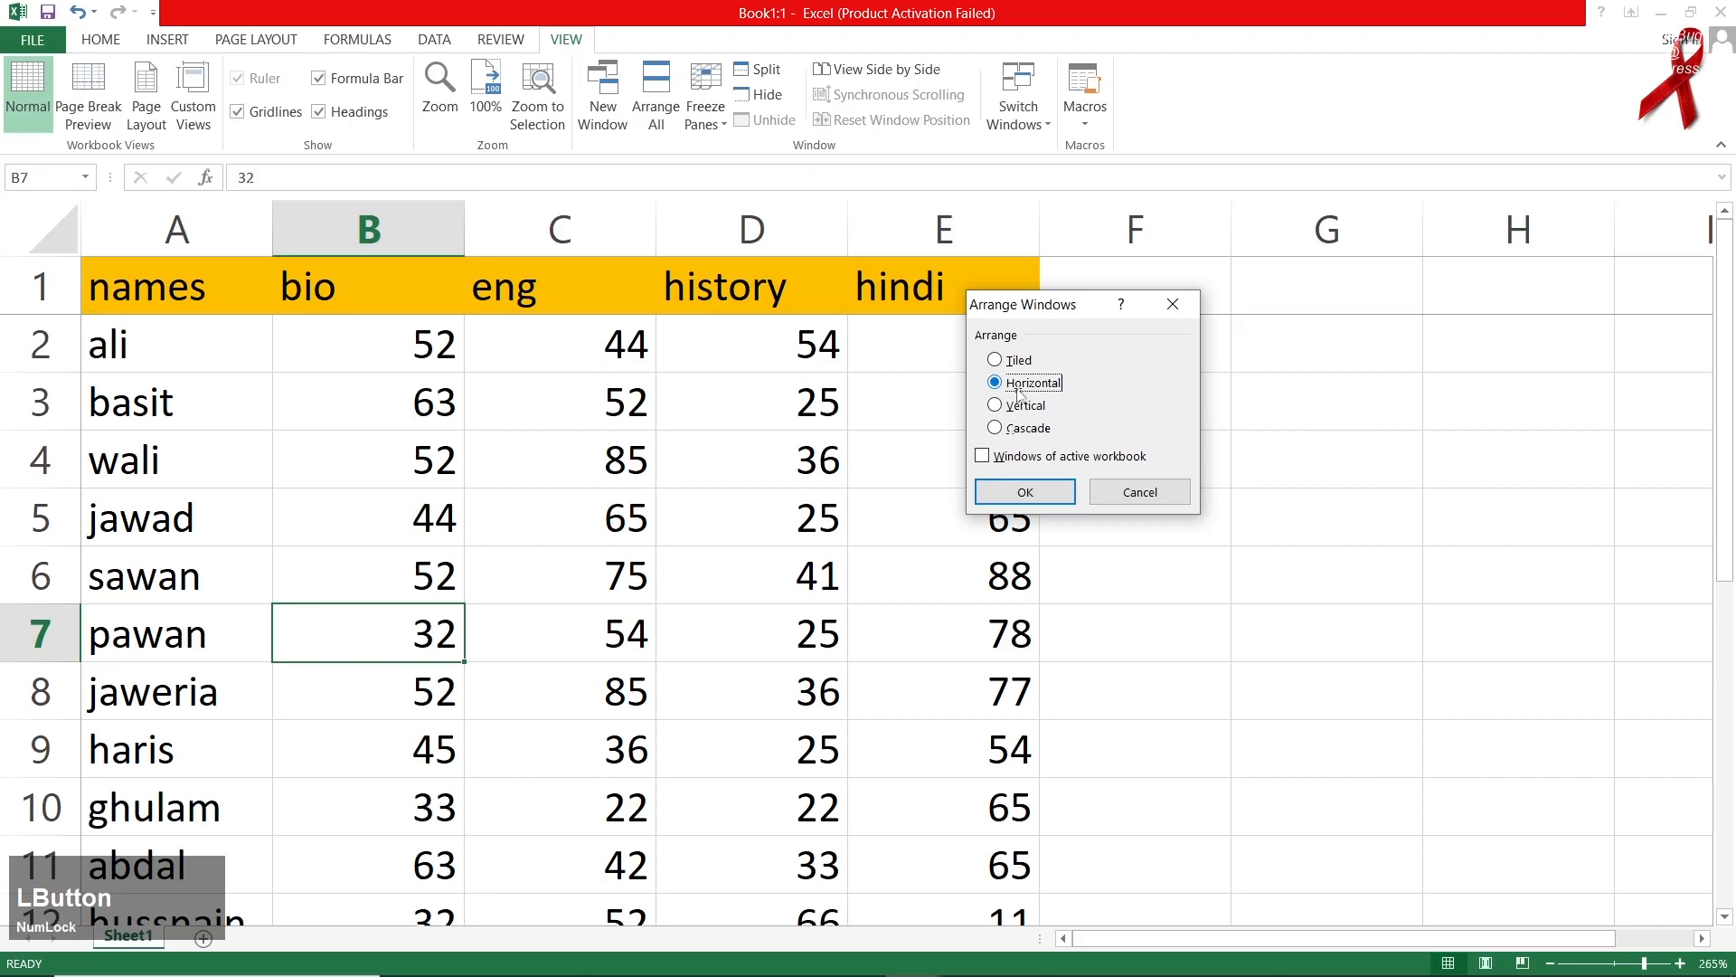
pyautogui.click(1011, 483)
pyautogui.moveTo(913, 506); pyautogui.dragTo(917, 591)
pyautogui.moveTo(943, 22)
pyautogui.mouseDown()
pyautogui.moveTo(944, 55)
pyautogui.moveTo(945, 5)
pyautogui.moveTo(946, 29)
pyautogui.mouseUp()
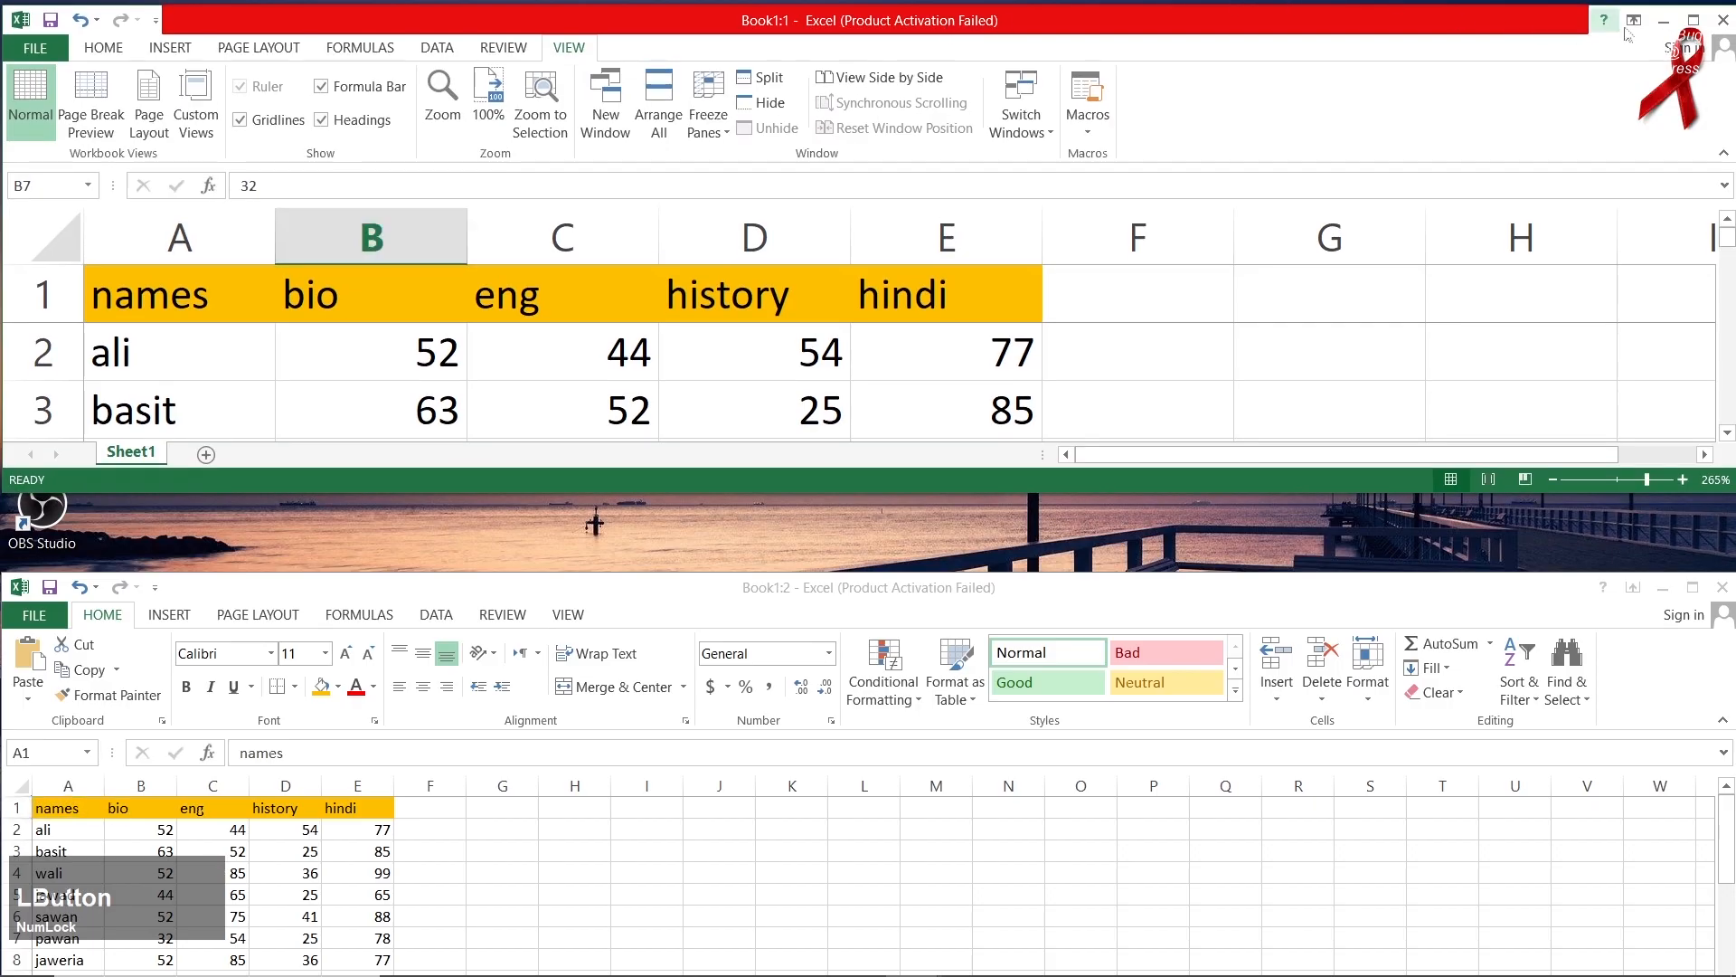
pyautogui.click(1694, 20)
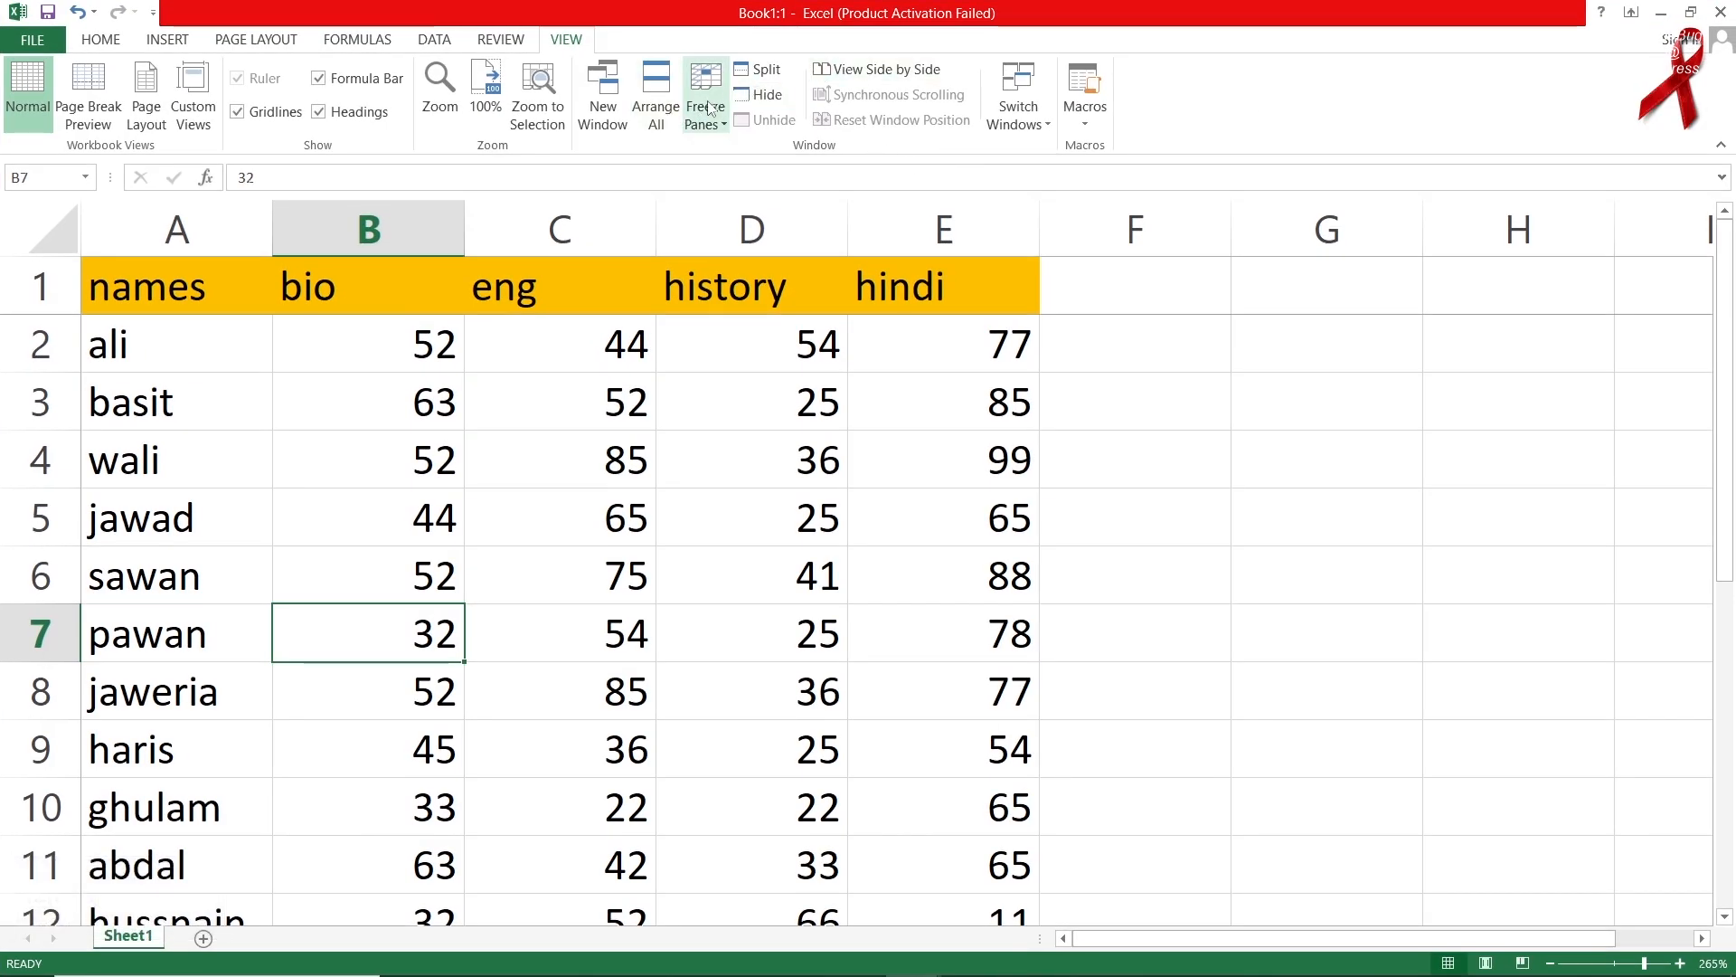
# Step: Arrange the two workbook windows vertically and maximize Book1:1 again
pyautogui.click(657, 95)
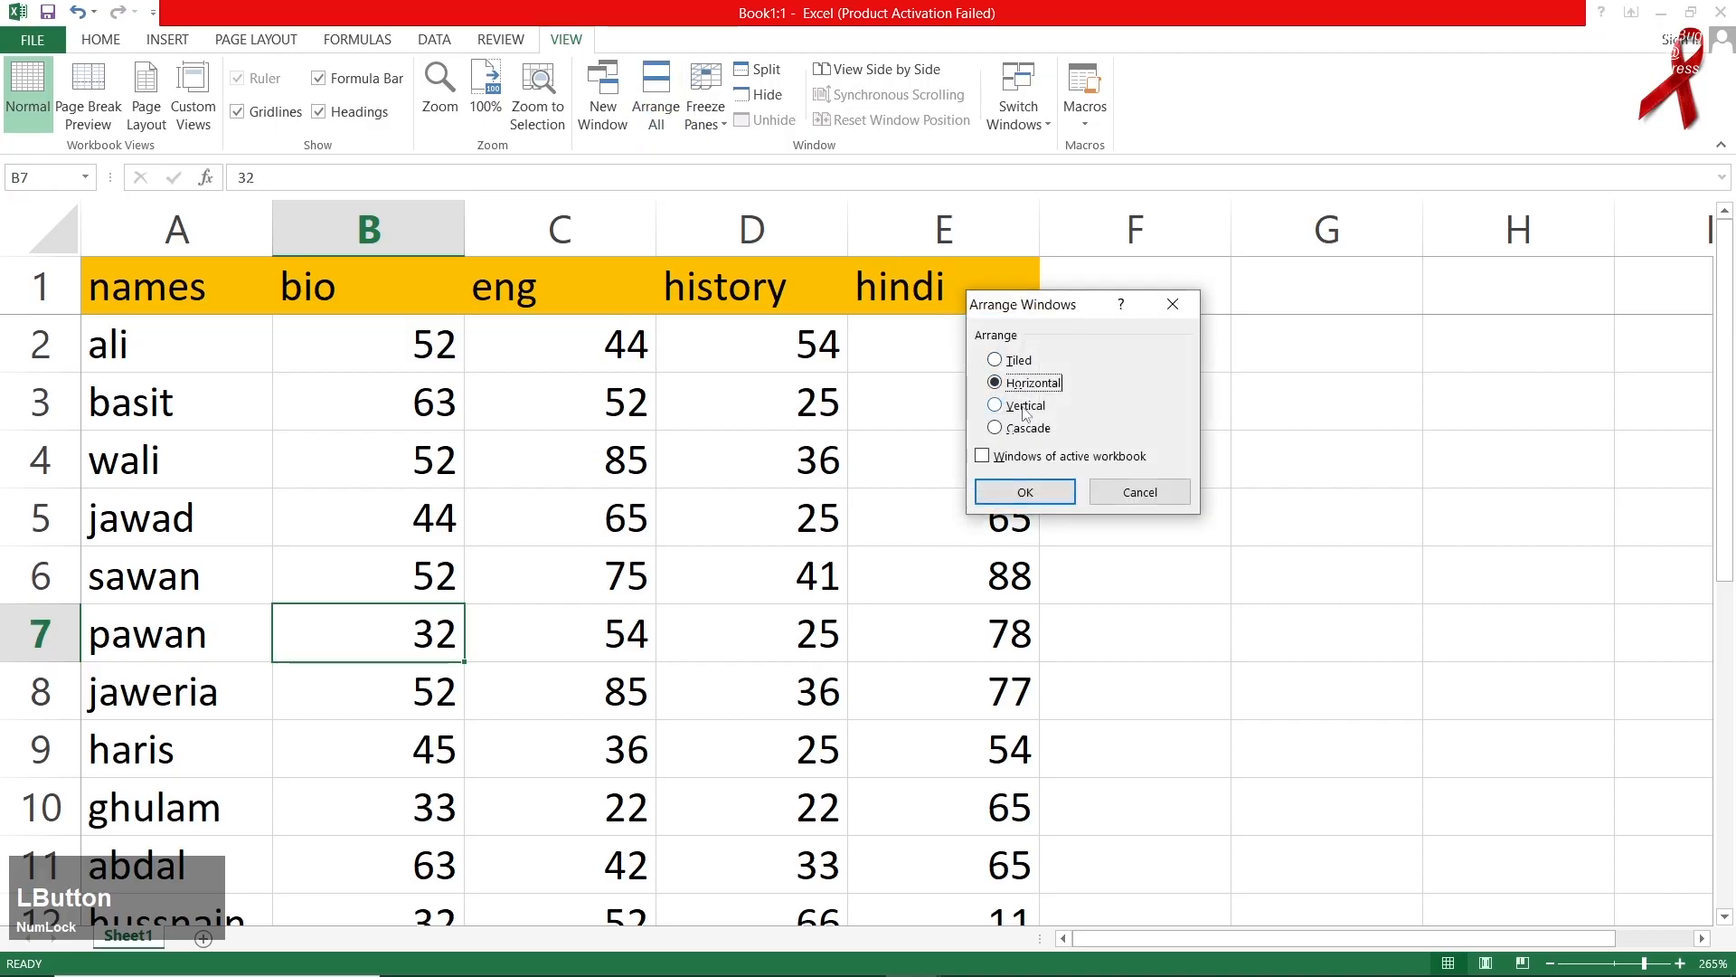
pyautogui.click(995, 405)
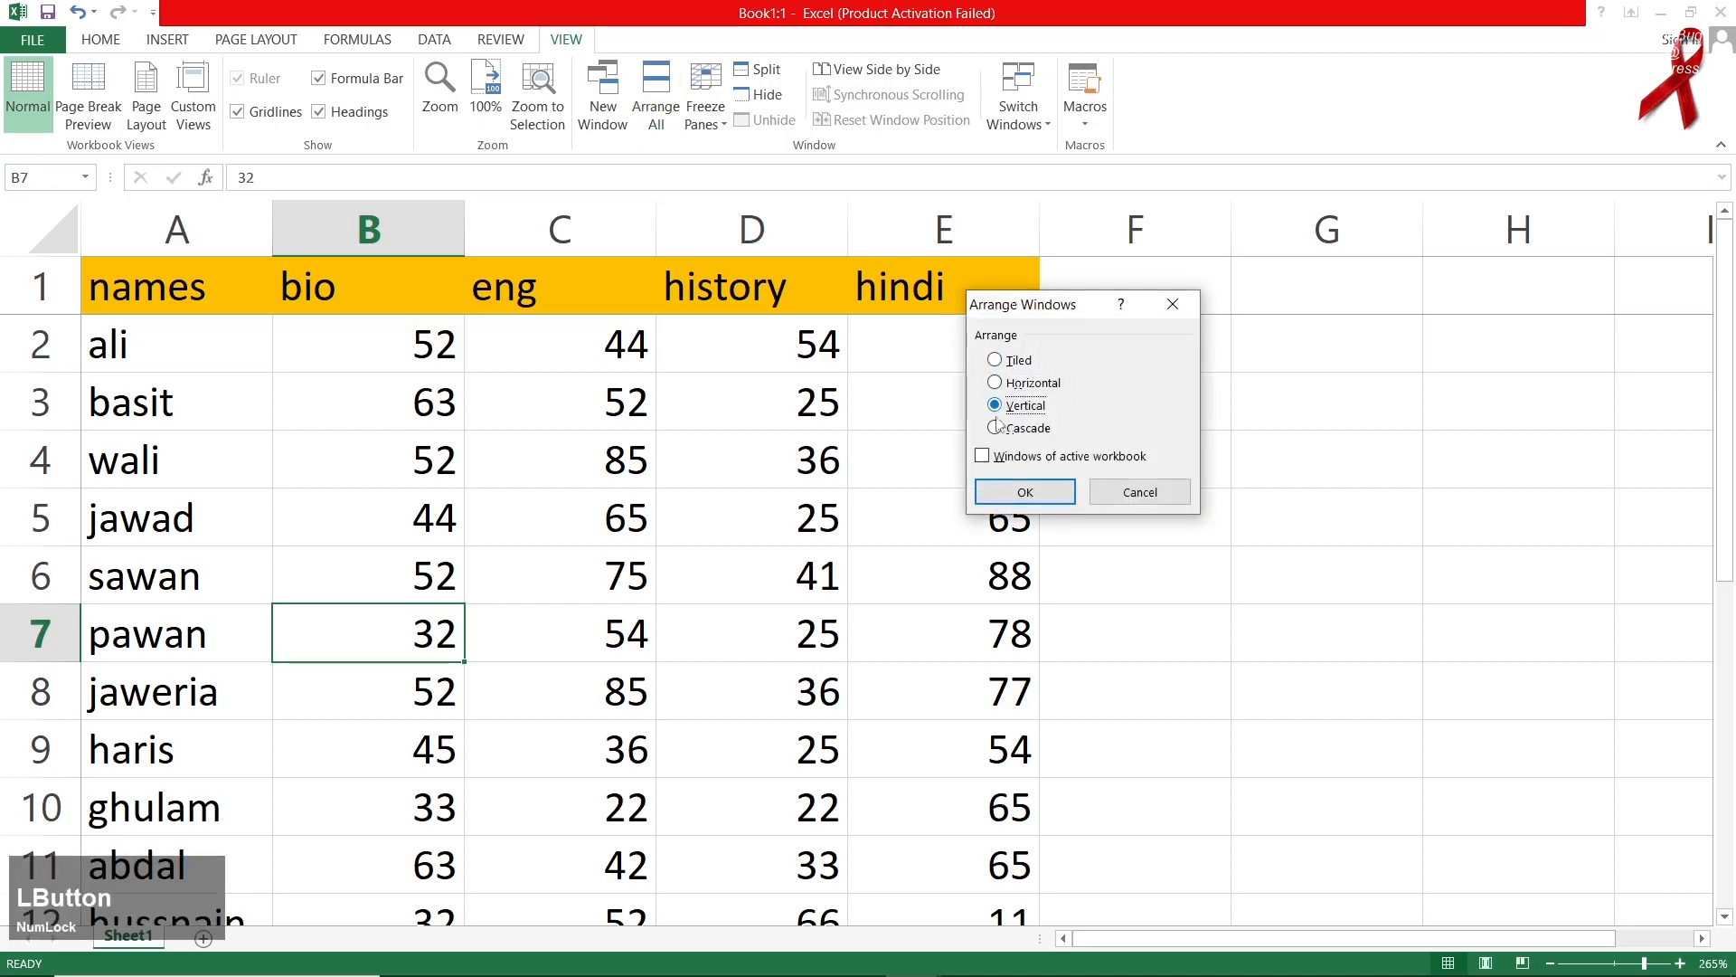
pyautogui.click(1025, 492)
pyautogui.doubleClick(631, 20)
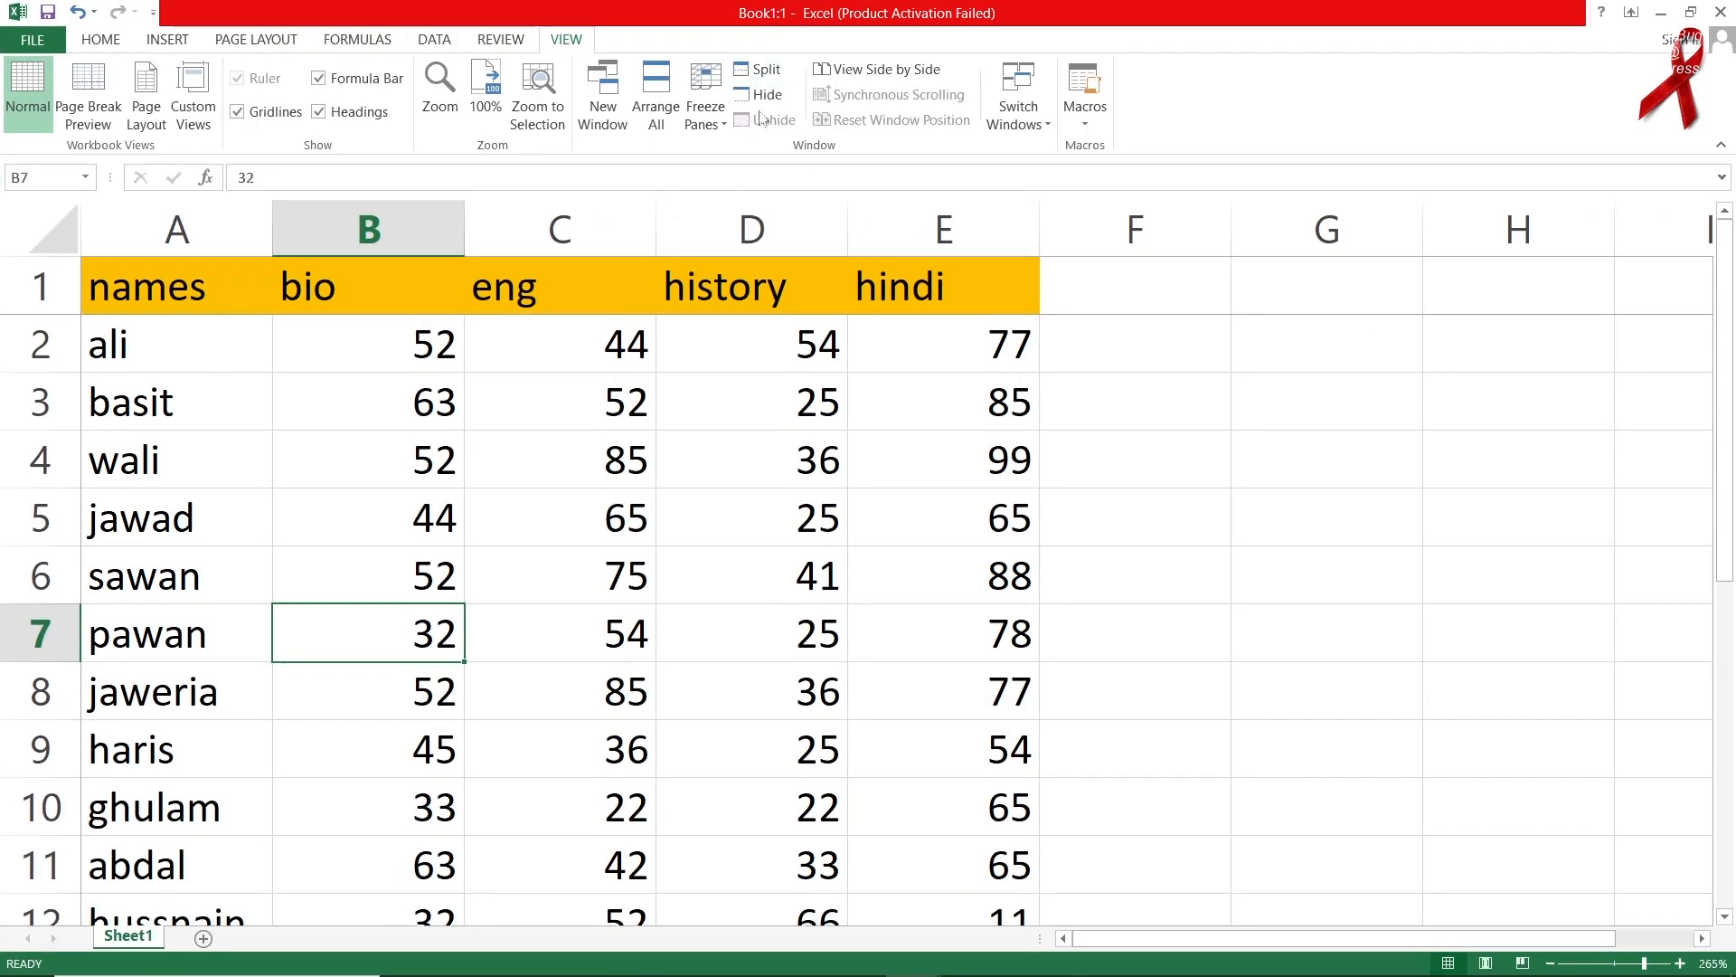
# Step: Split the worksheet into panes and move the horizontal divider down to enlarge the upper pane to about five rows
pyautogui.click(758, 69)
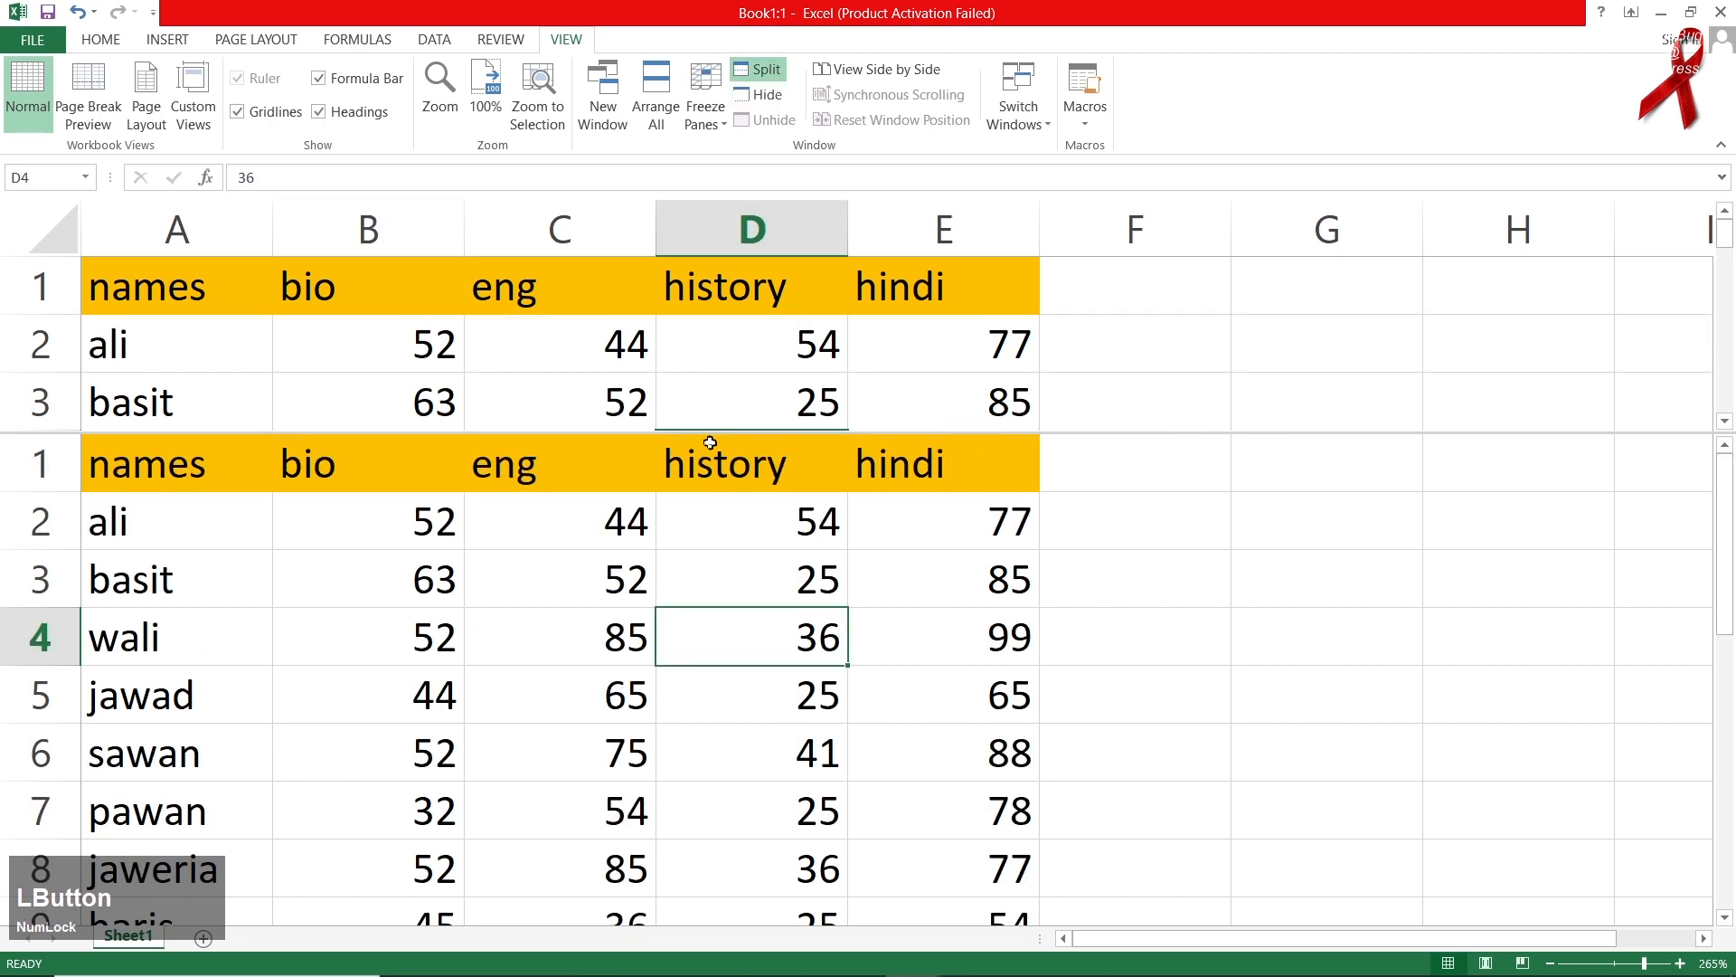
pyautogui.click(1149, 427)
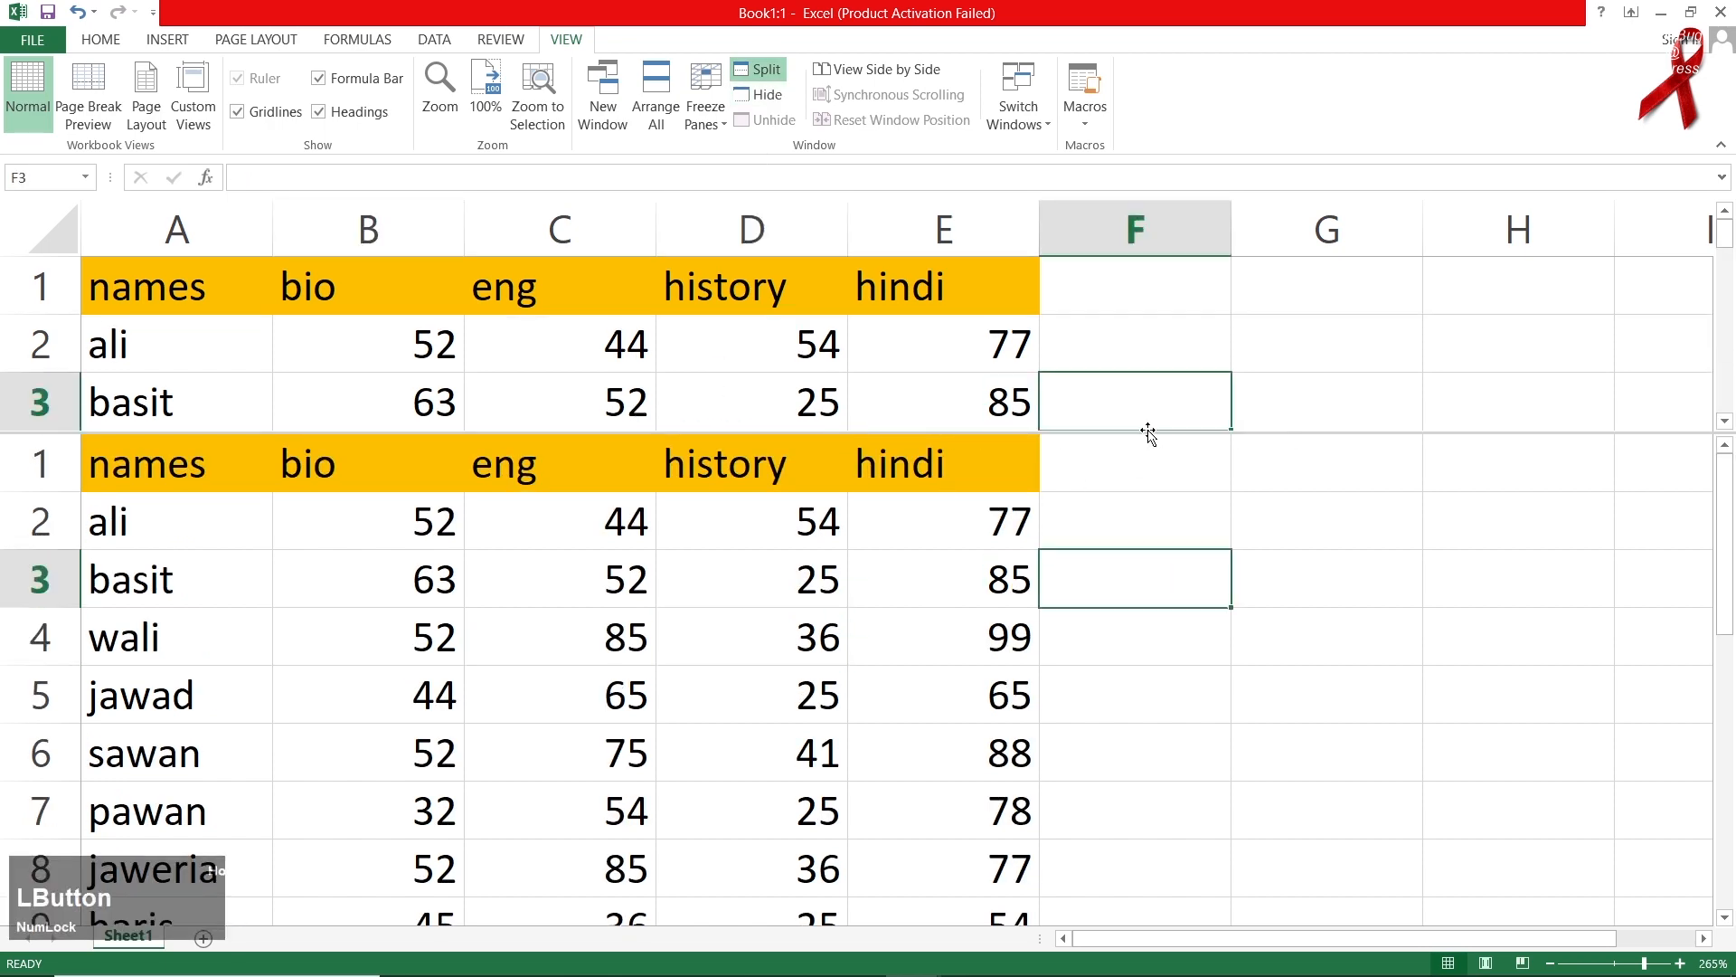
pyautogui.moveTo(1147, 436); pyautogui.dragTo(1128, 515)
pyautogui.click(748, 473)
# Step: Examine the last student rows in the upper and lower panes separately to see how each pane moves on its own
pyautogui.scroll(-4, 670, 465)
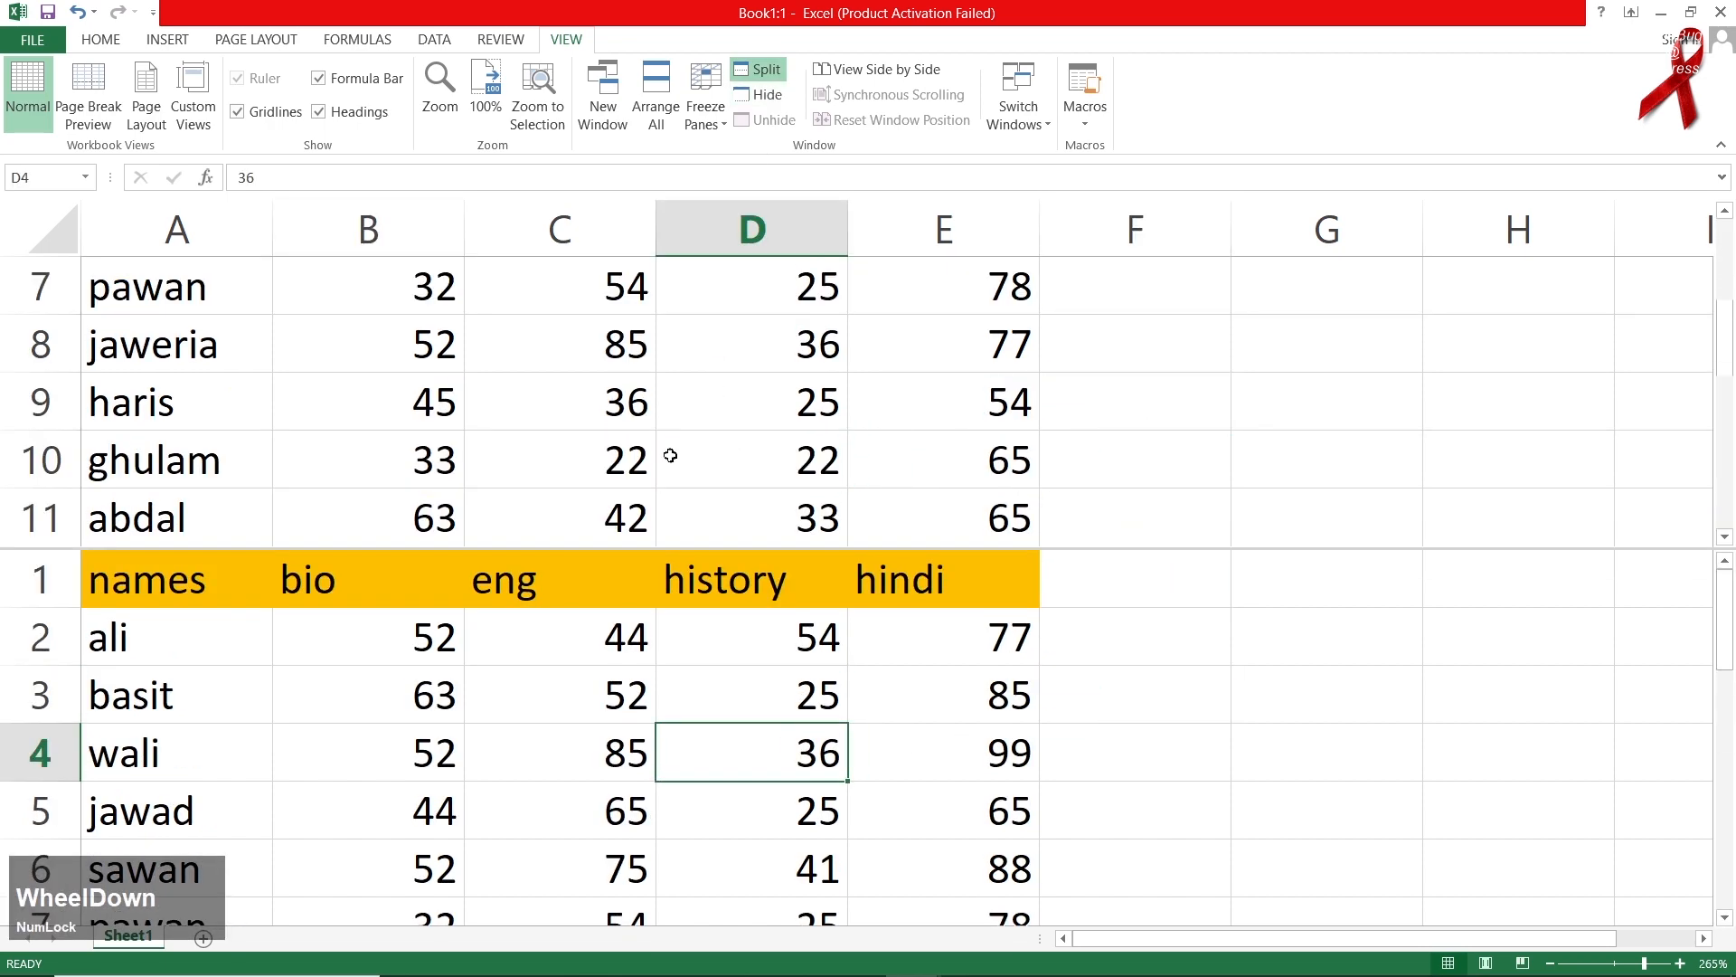
pyautogui.click(511, 449)
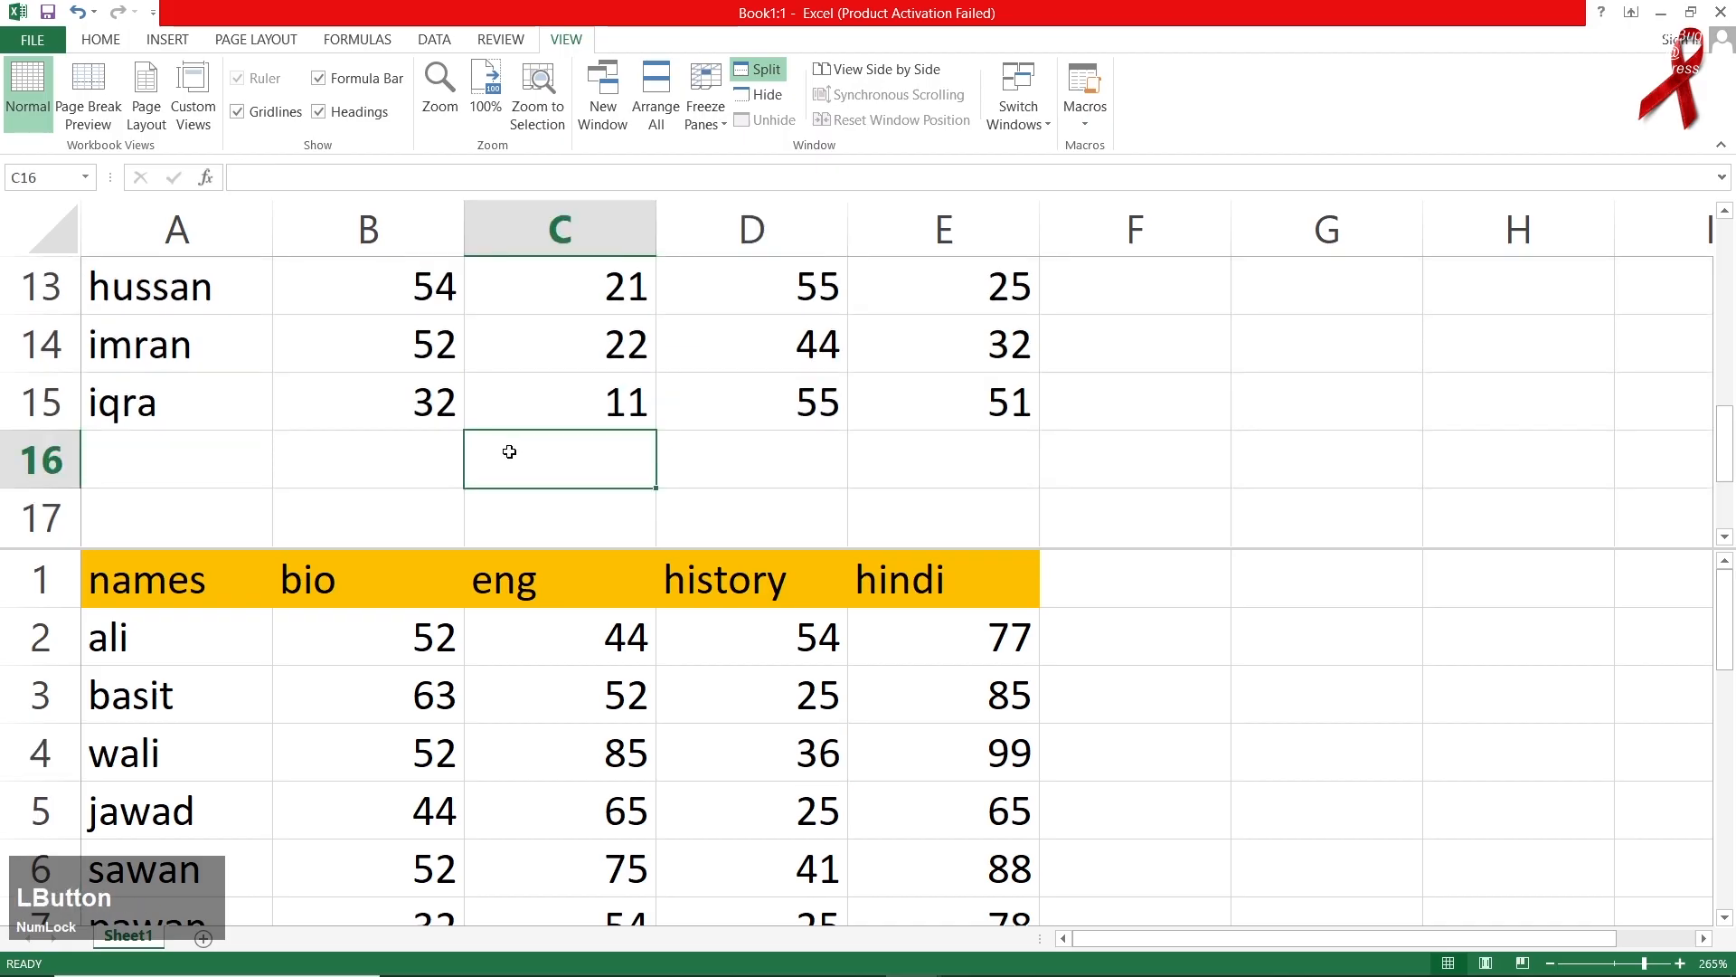
pyautogui.scroll(-2, 546, 697)
pyautogui.scroll(2, 539, 392)
pyautogui.click(577, 661)
pyautogui.scroll(-6, 584, 665)
pyautogui.scroll(1, 599, 648)
pyautogui.scroll(1, 599, 649)
# Step: Enter the sample text df in cell C16 and gg in cell E16 below the marks table
pyautogui.click(583, 485)
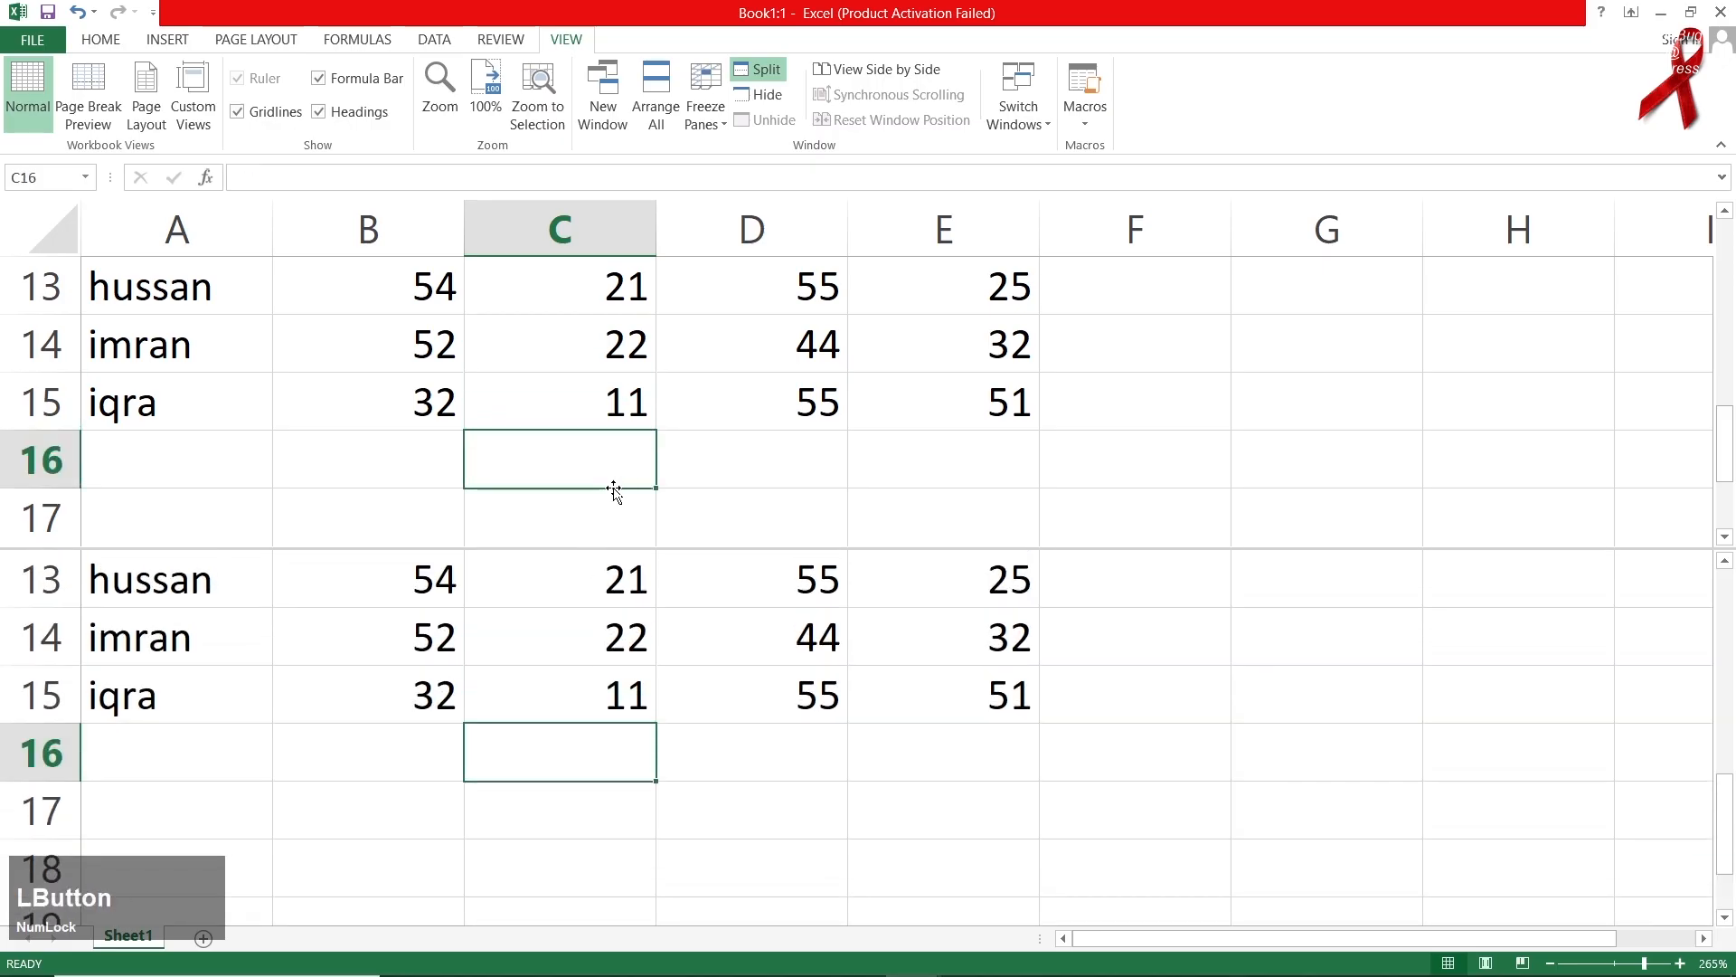
pyautogui.write('df')
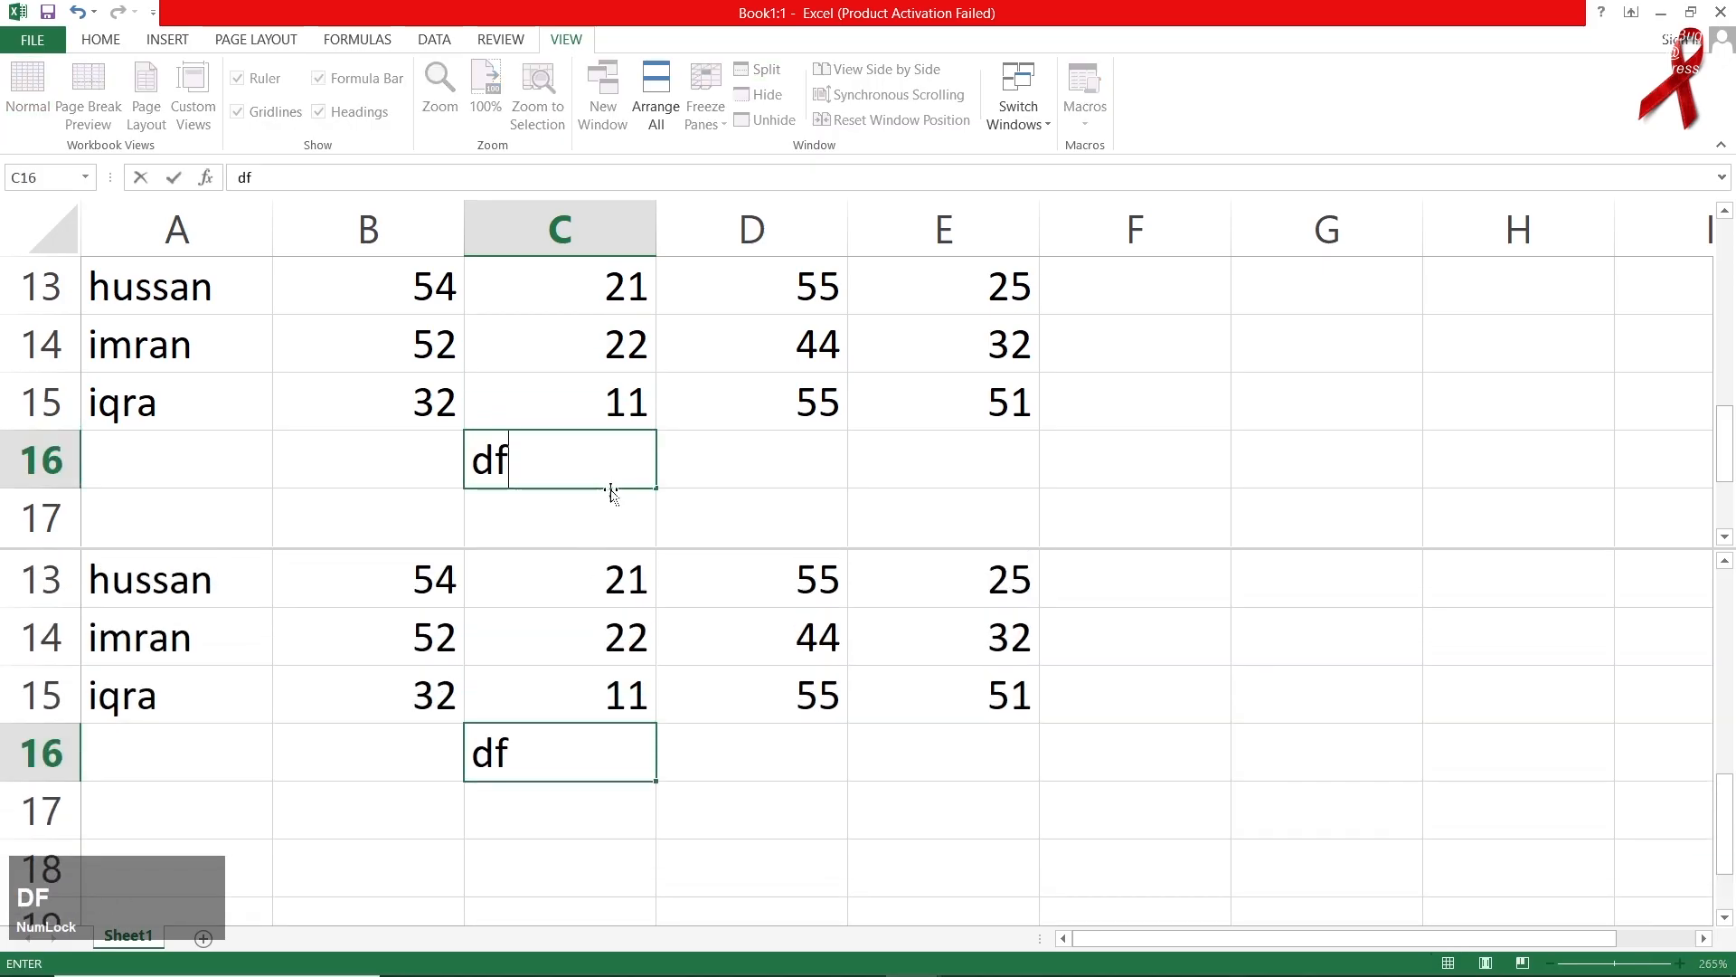
pyautogui.click(723, 741)
pyautogui.click(956, 775)
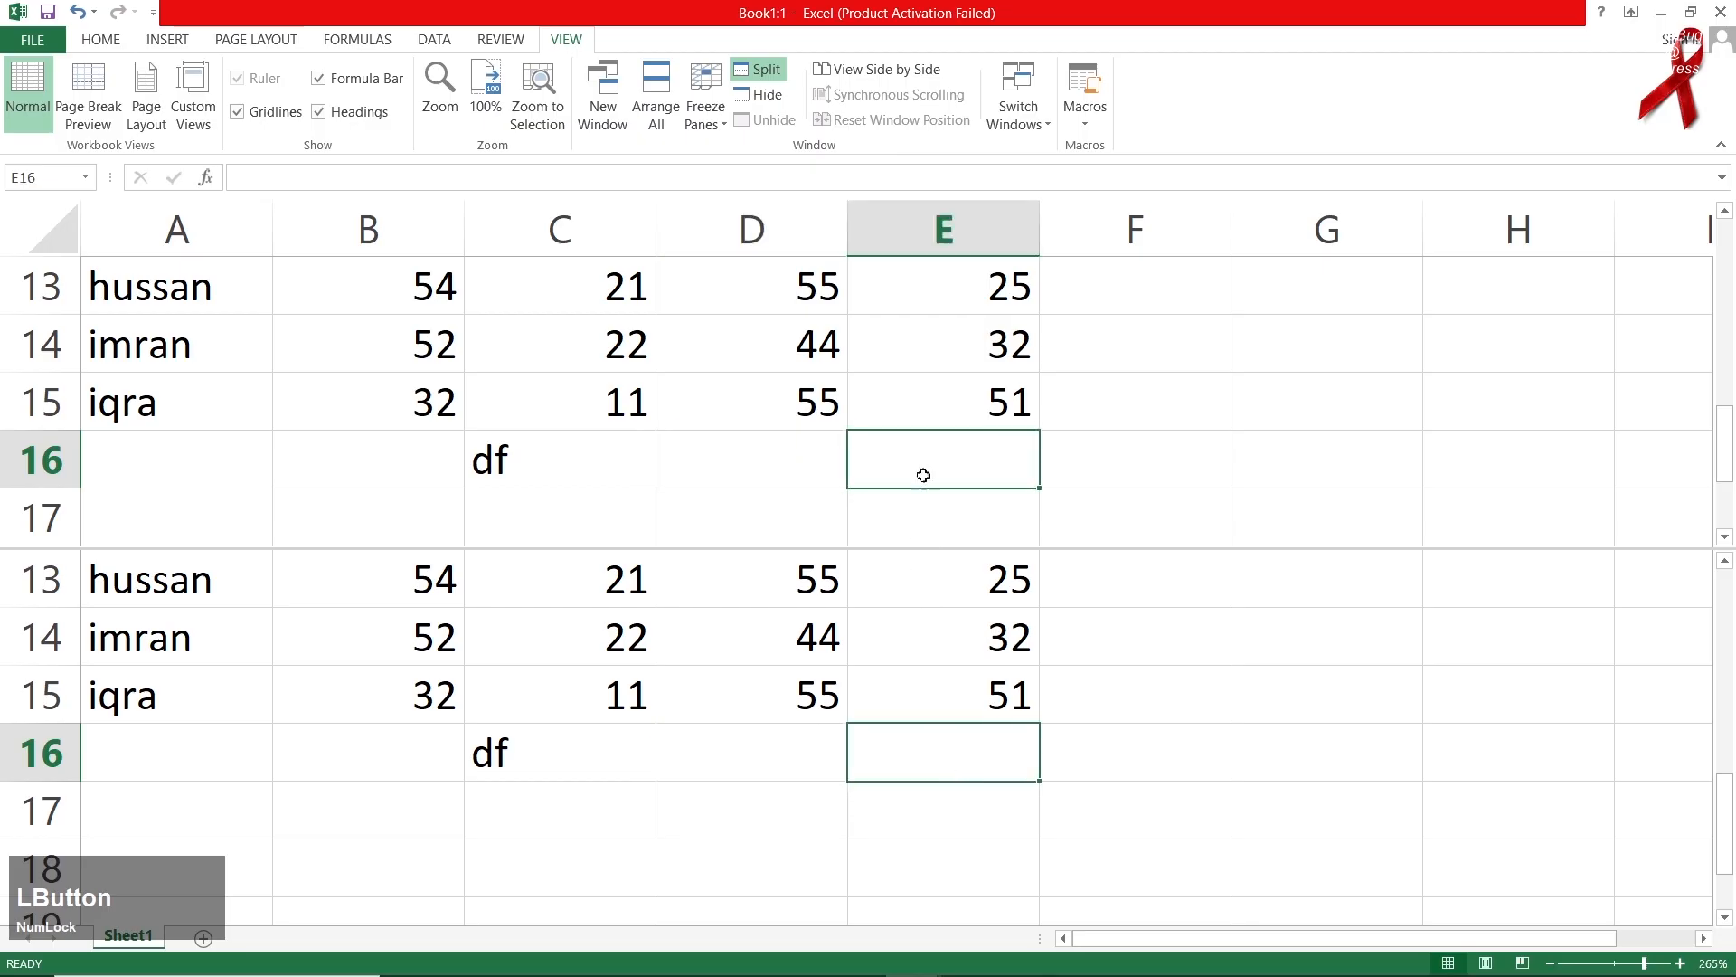
pyautogui.write('gg')
pyautogui.click(719, 811)
pyautogui.click(647, 446)
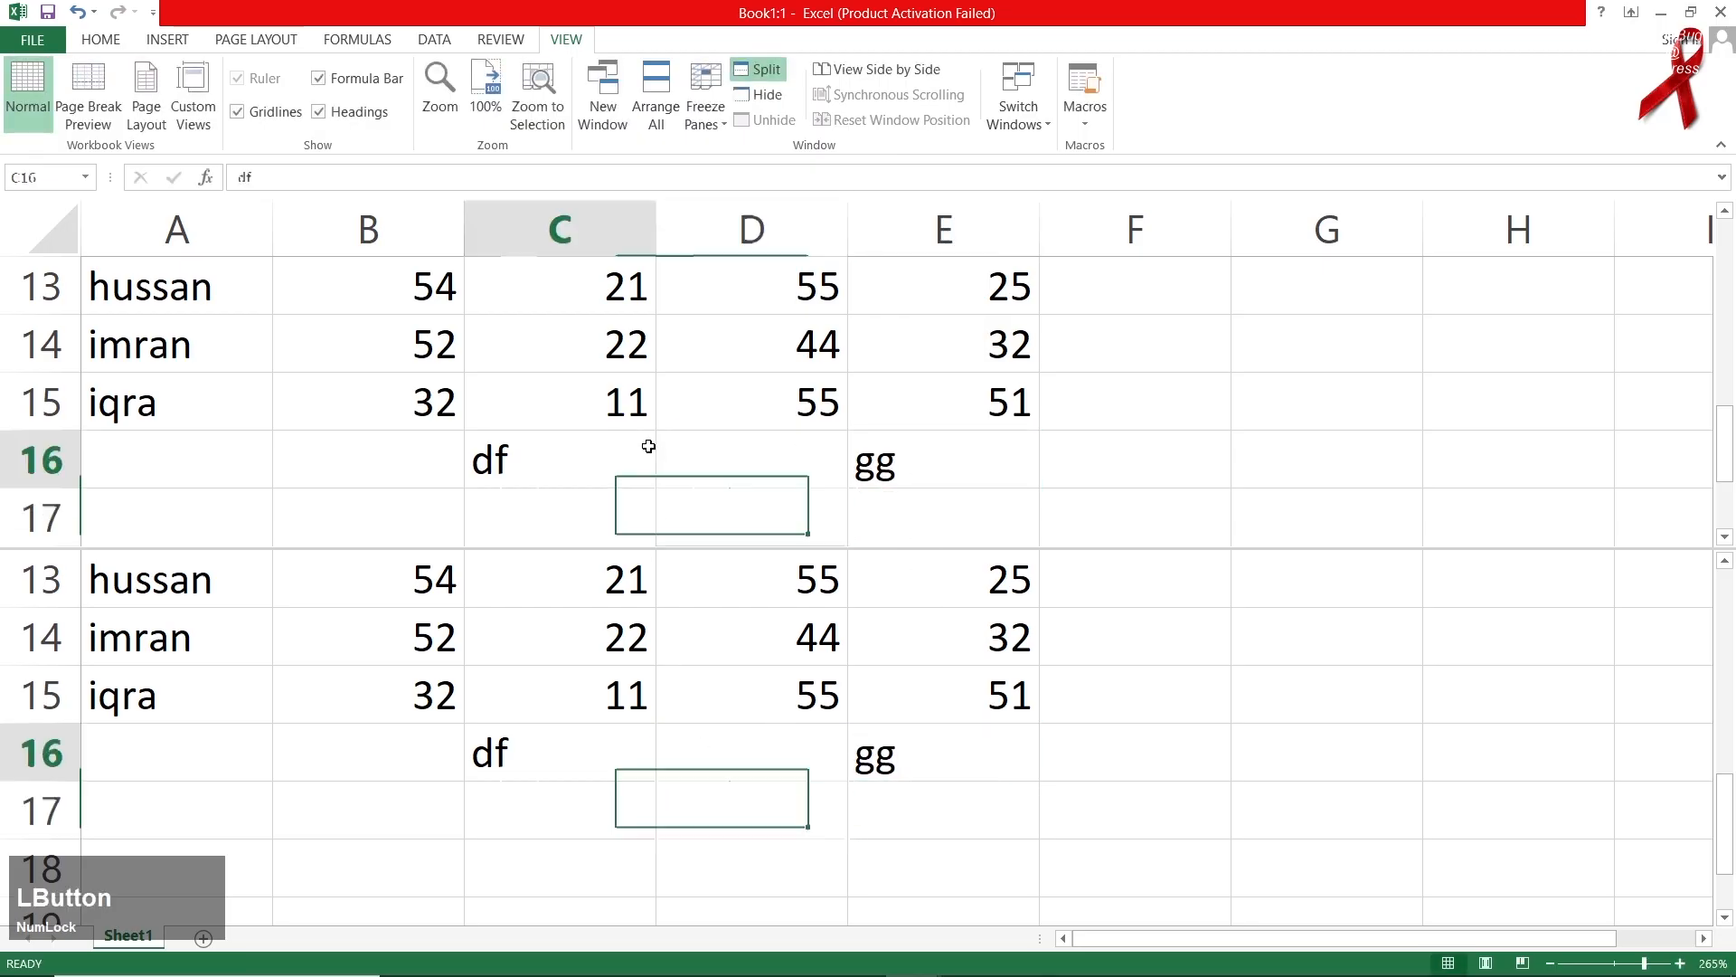
pyautogui.scroll(4, 647, 442)
pyautogui.scroll(-3, 647, 435)
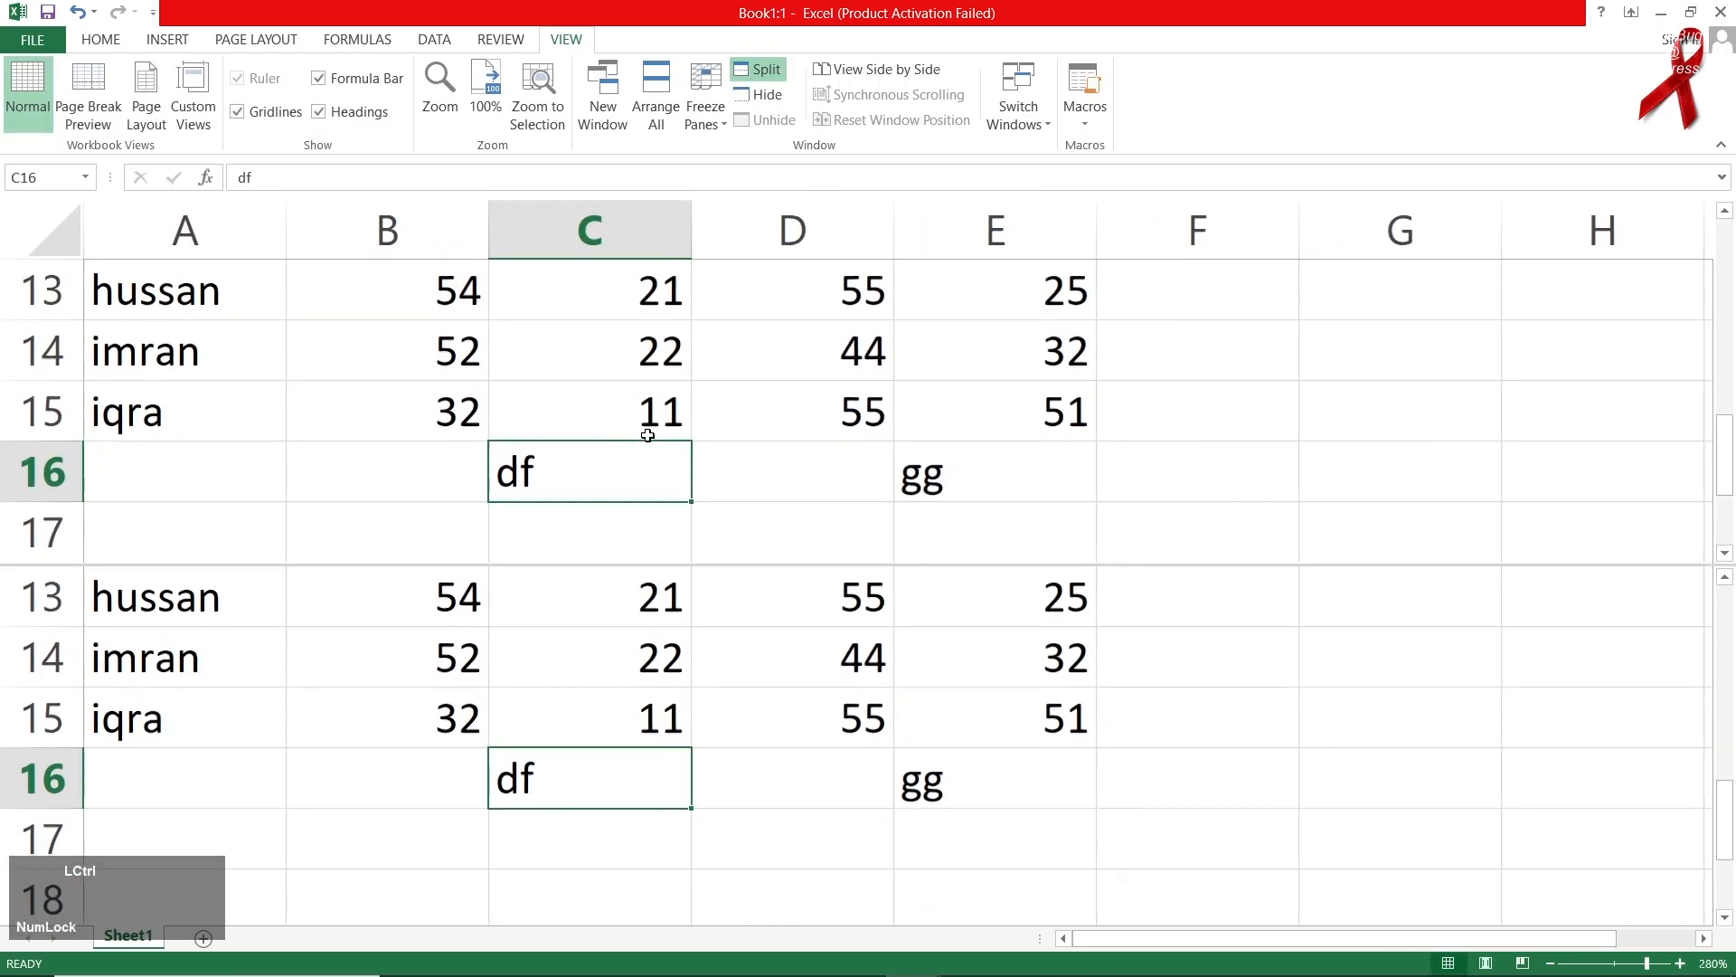
pyautogui.click(723, 808)
# Step: Hide the Book1:1 window, maximize Book1:2, and unhide Book1:1 from there
pyautogui.click(758, 105)
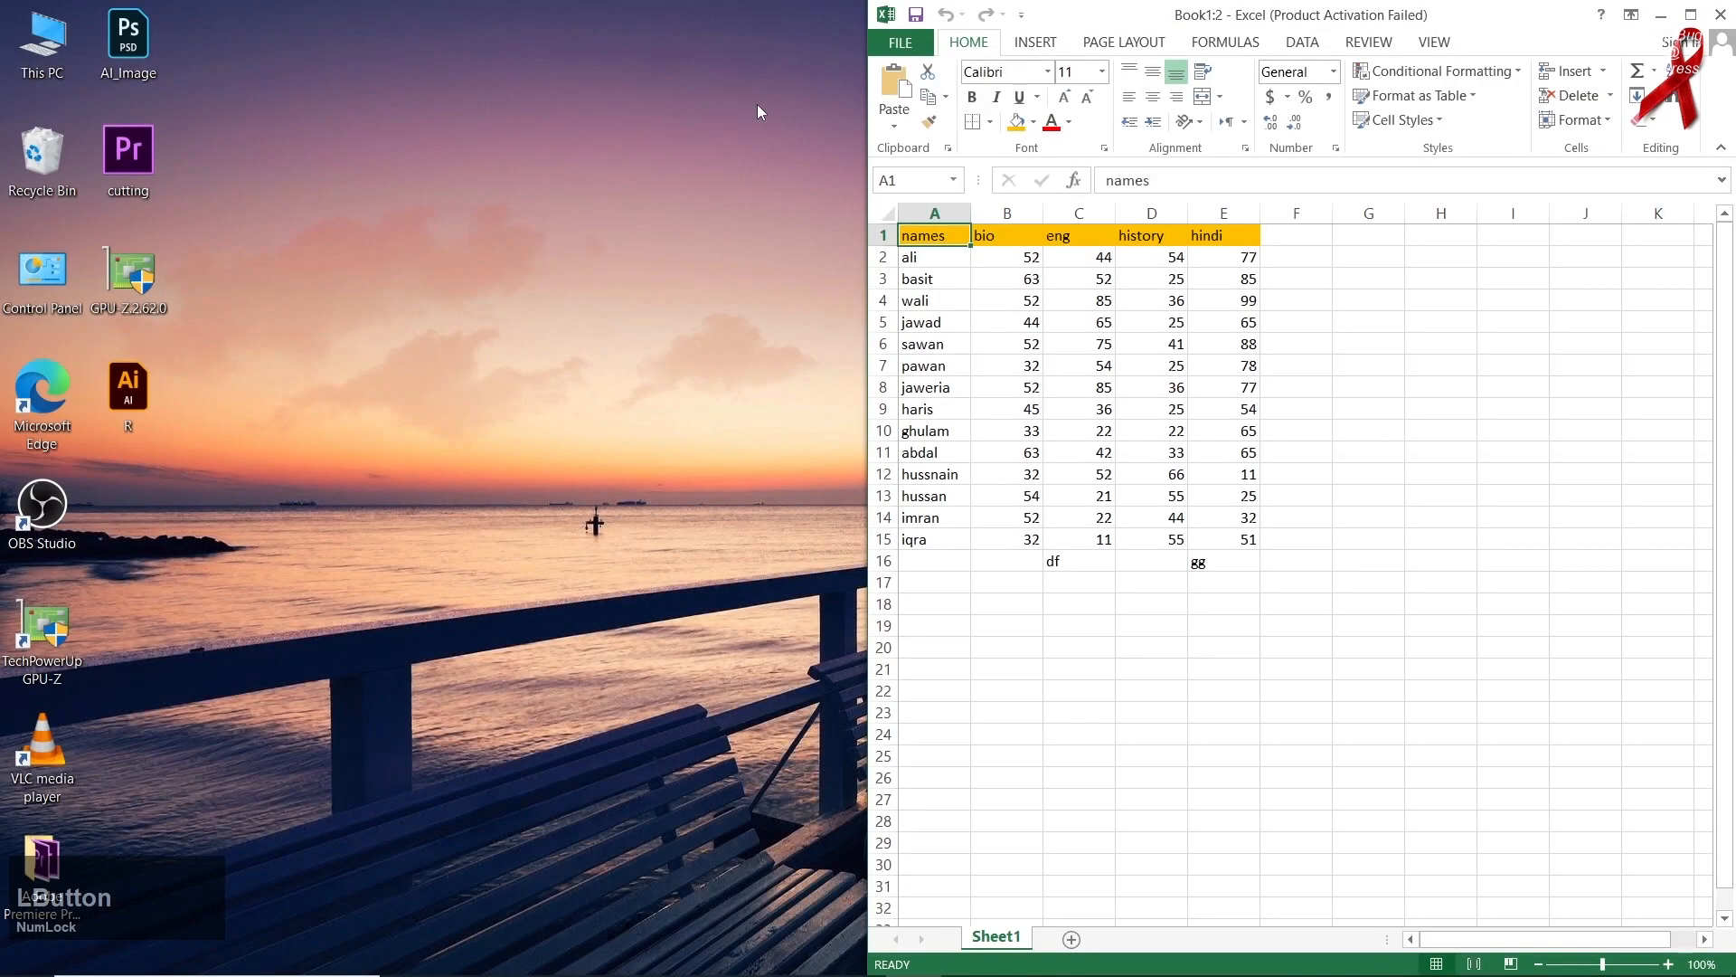
pyautogui.click(1691, 14)
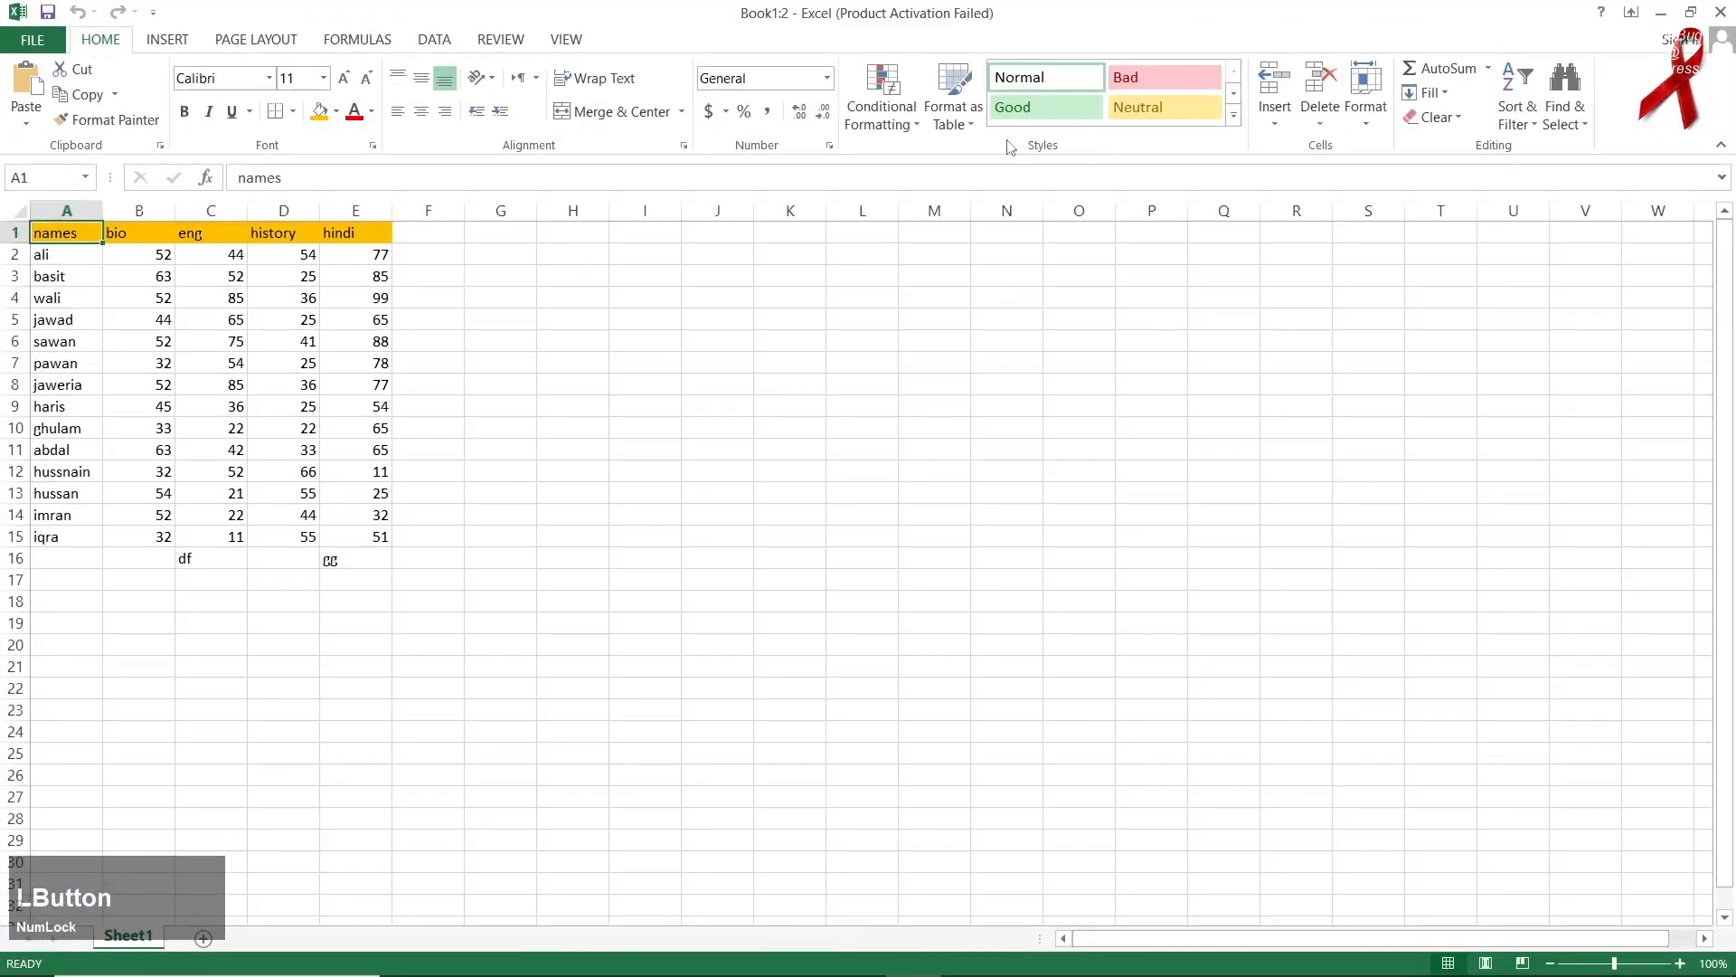
pyautogui.click(567, 40)
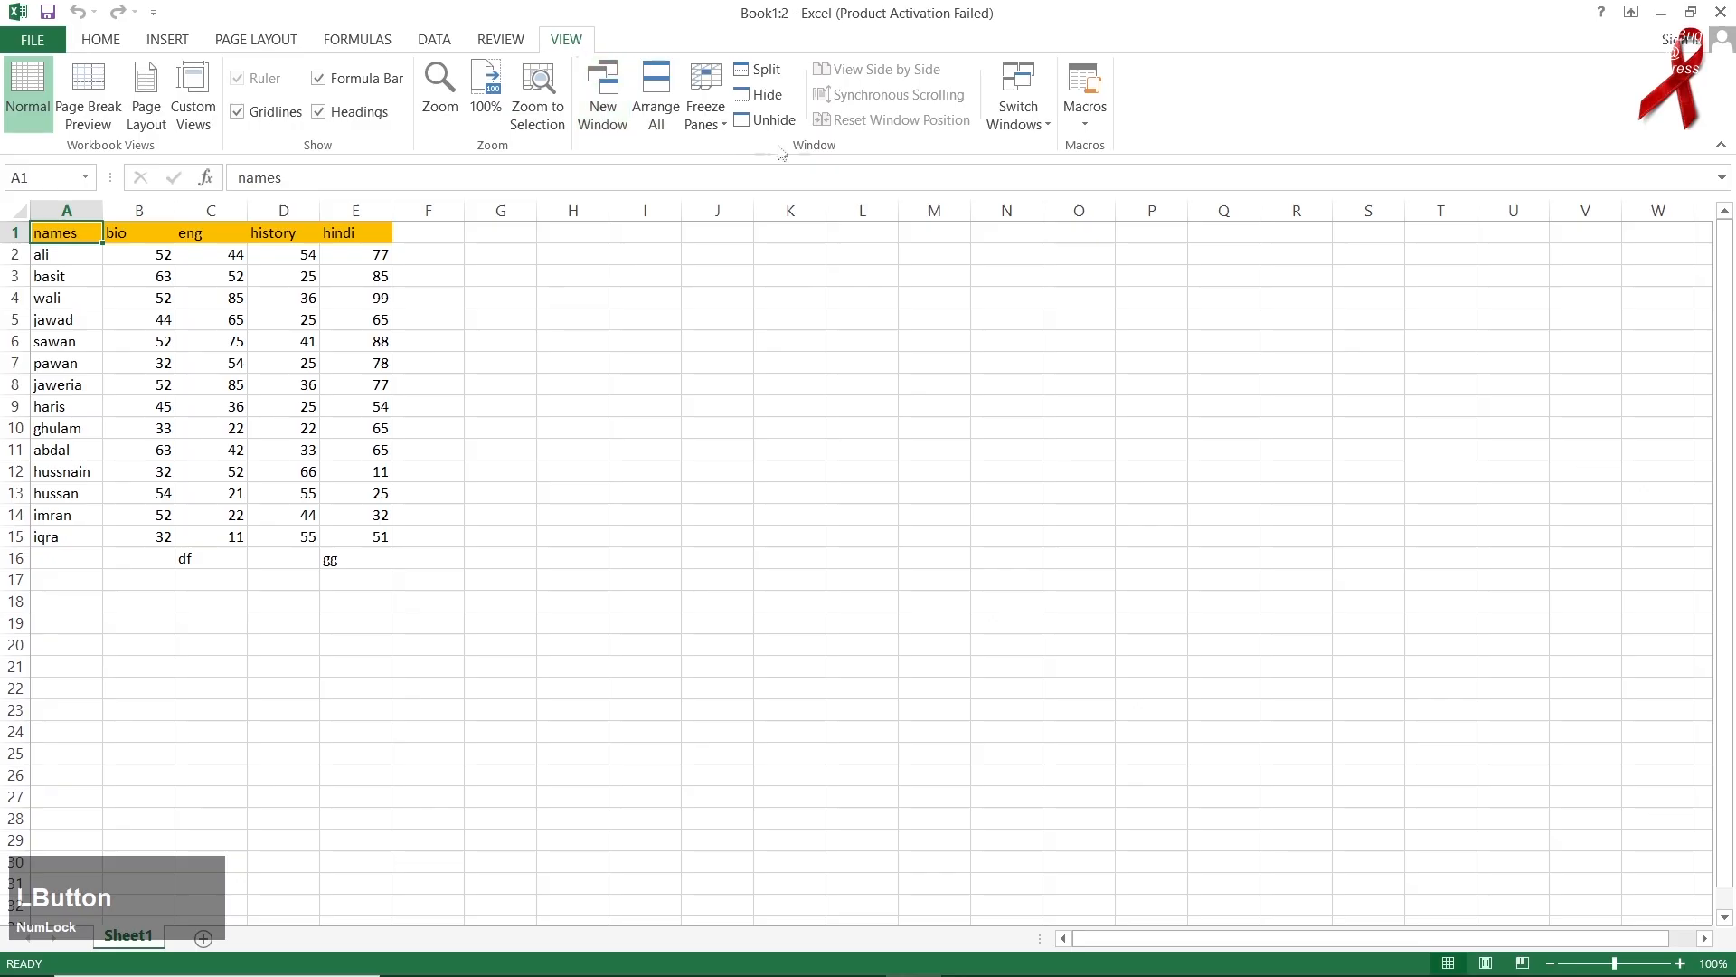
pyautogui.click(775, 120)
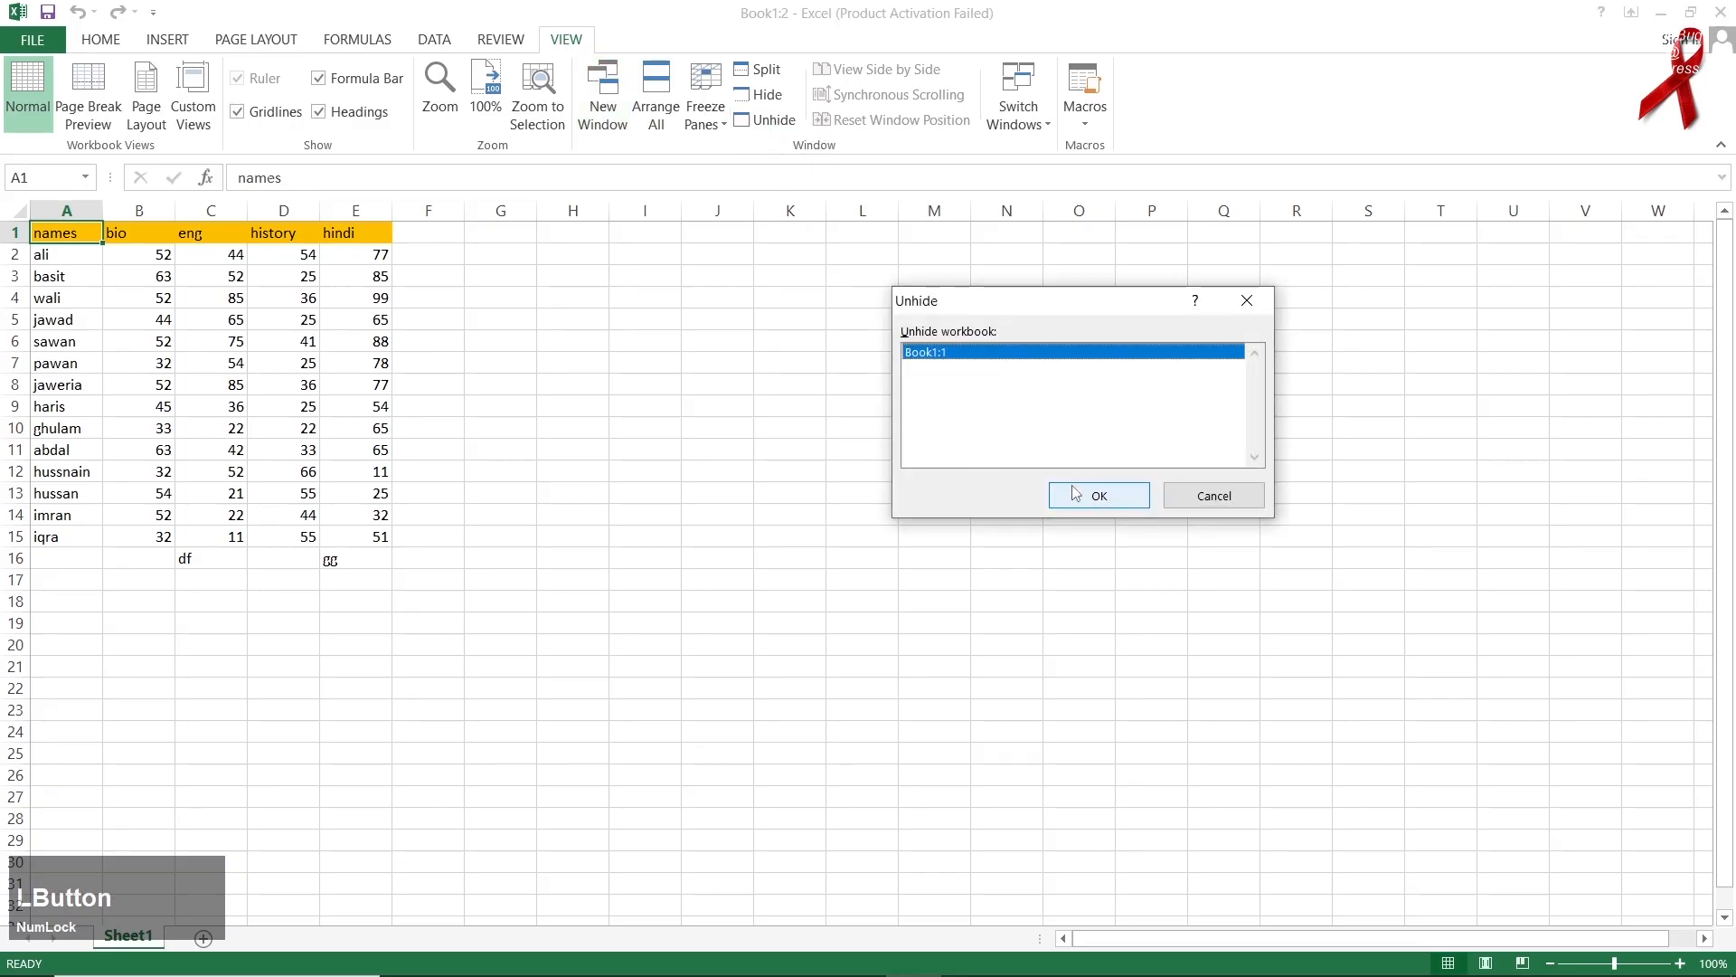
pyautogui.click(1100, 494)
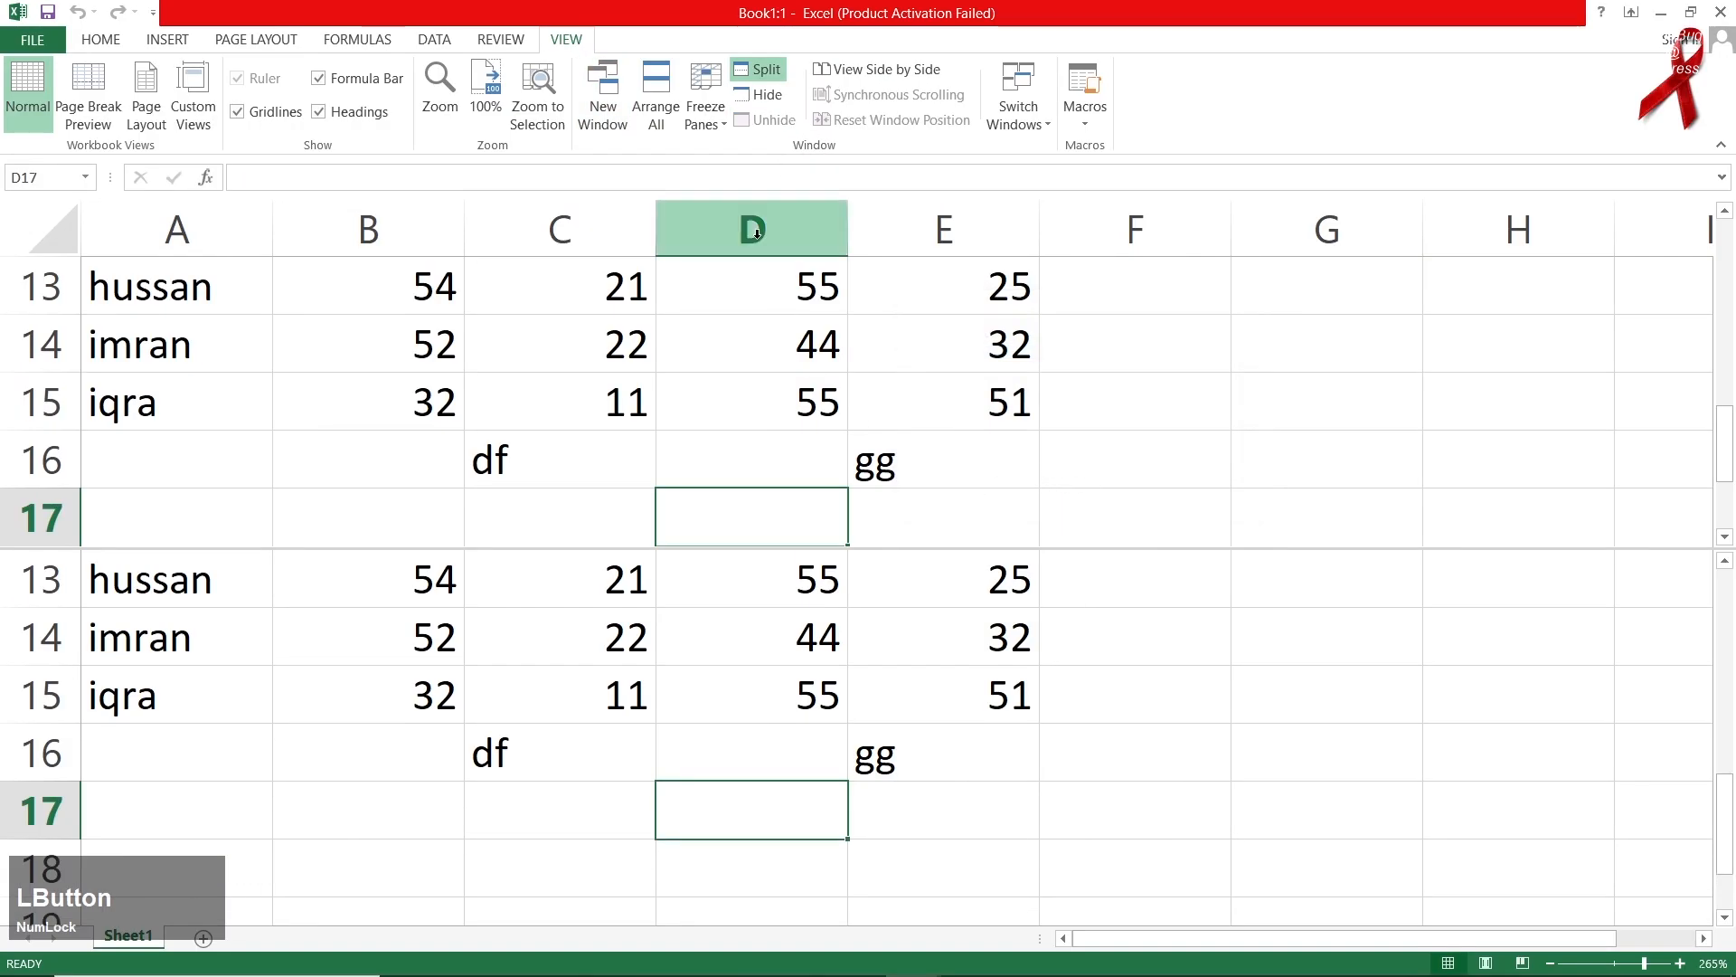
# Step: Remove the split from the Book1:1 worksheet and return to the student table's header row
pyautogui.click(756, 72)
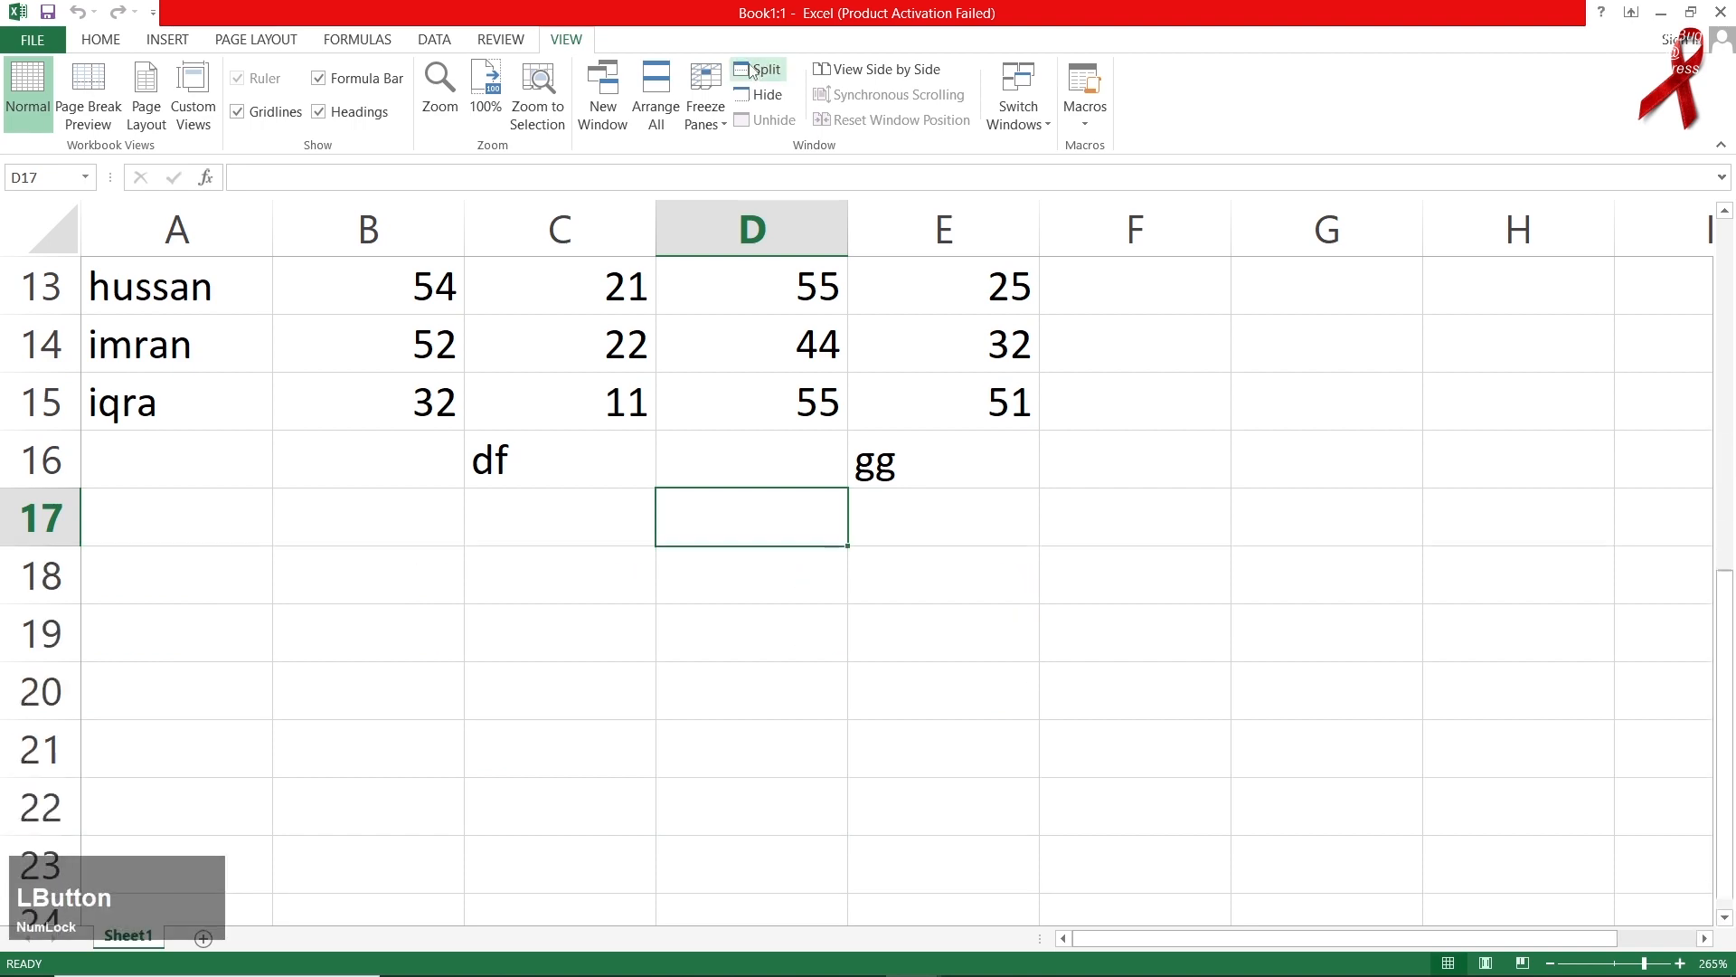
pyautogui.scroll(4, 640, 516)
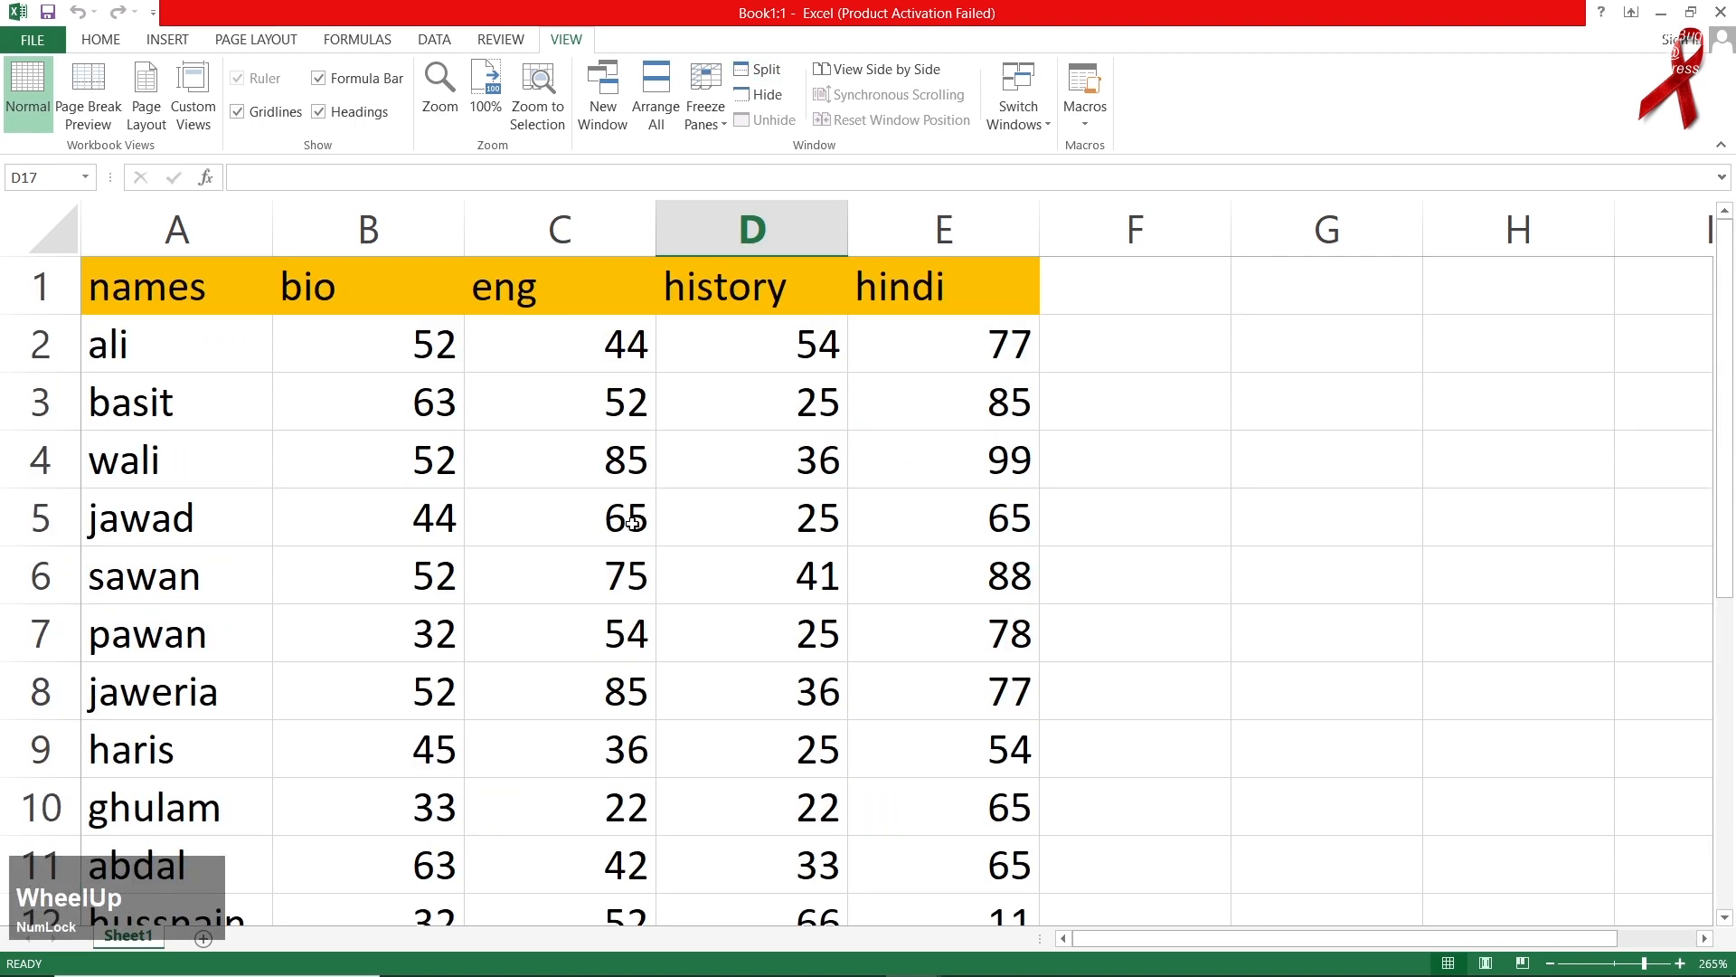
pyautogui.click(914, 957)
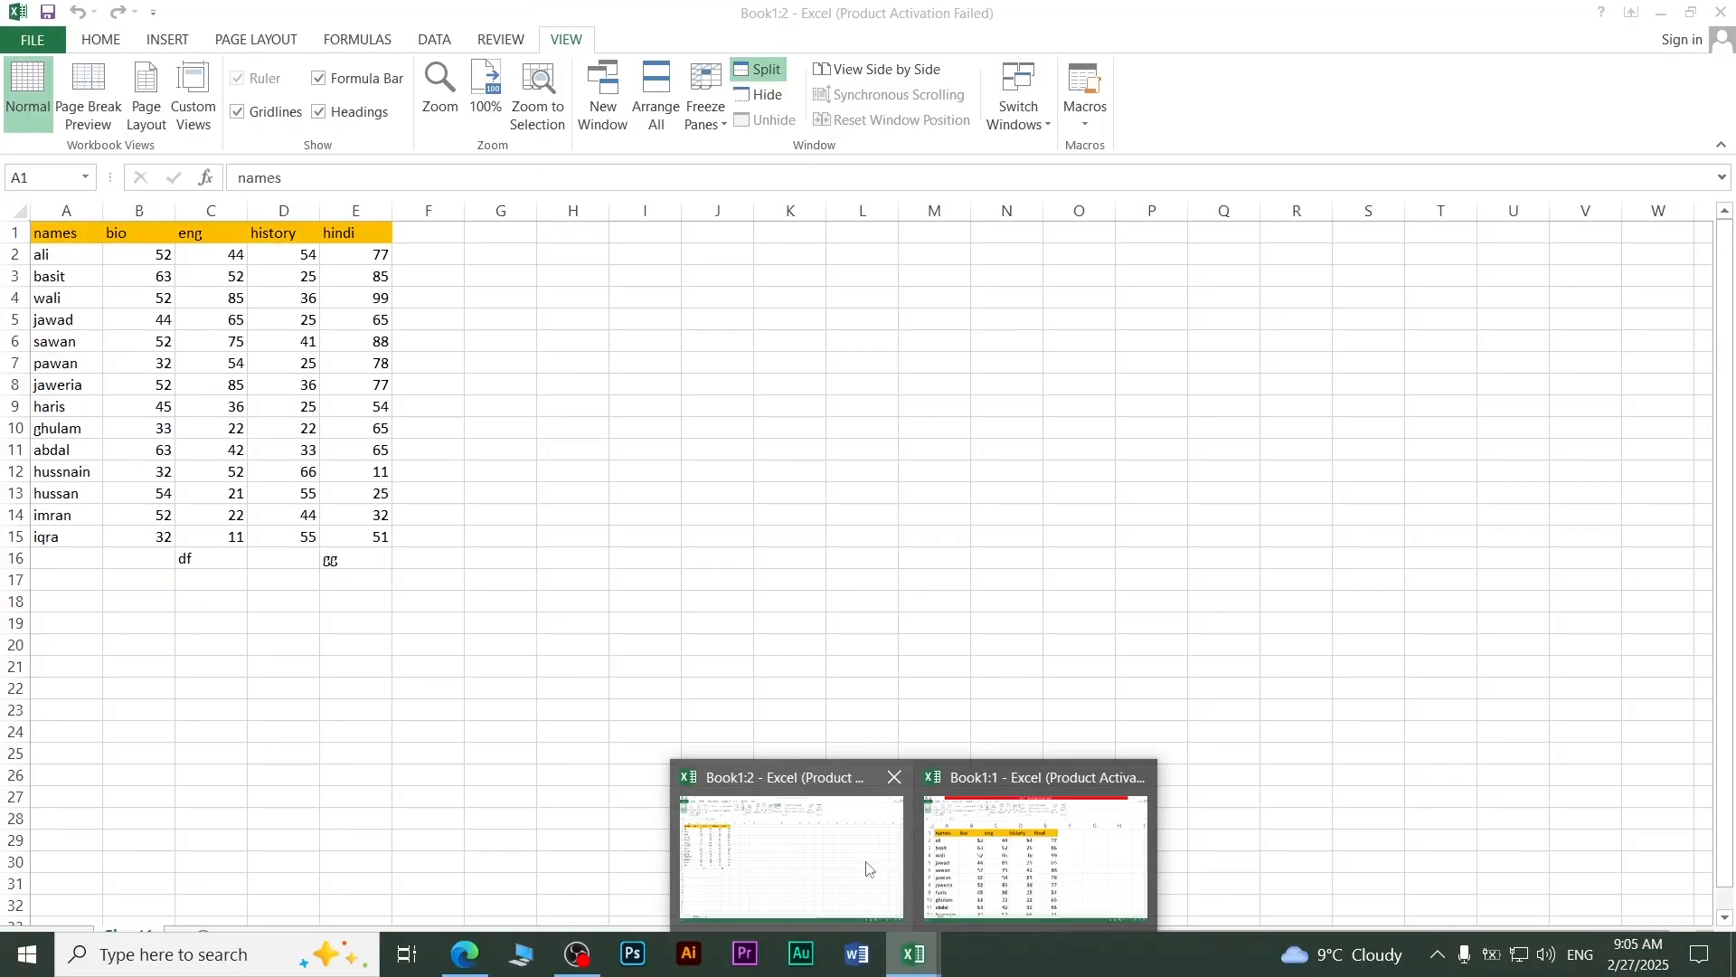
pyautogui.click(768, 545)
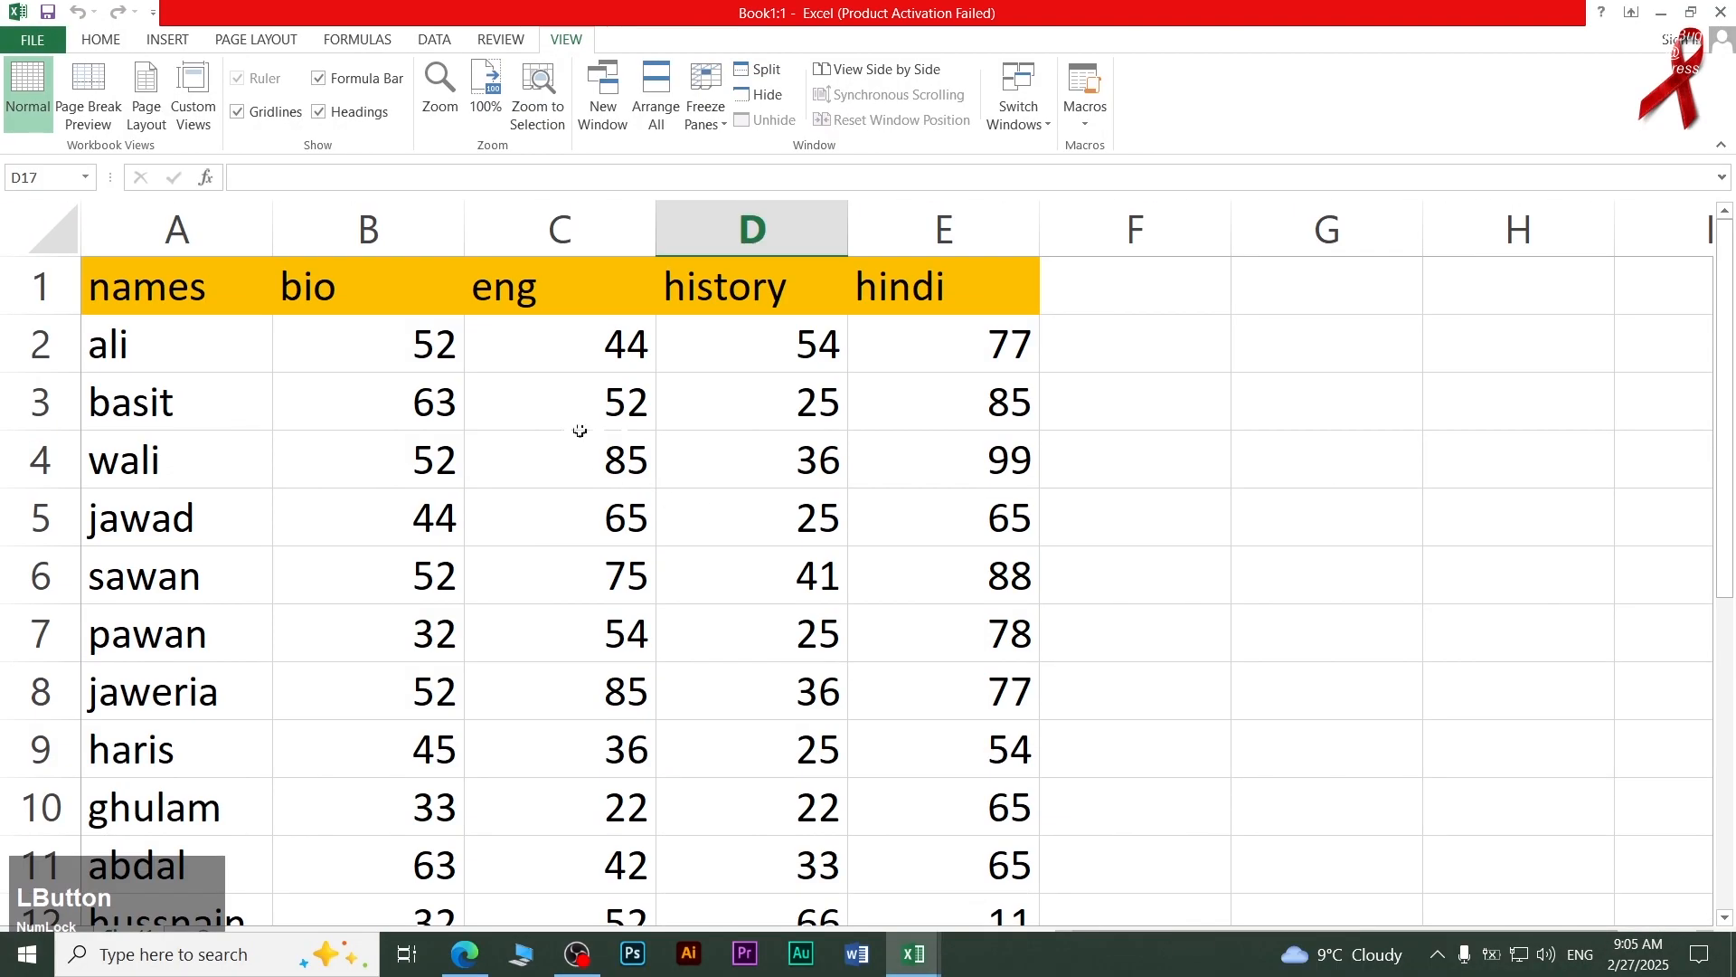
# Step: Arrange Book1:1 and Book1:2 with View Side by Side, move the Book1:2 window slightly down, and maximize it
pyautogui.click(889, 73)
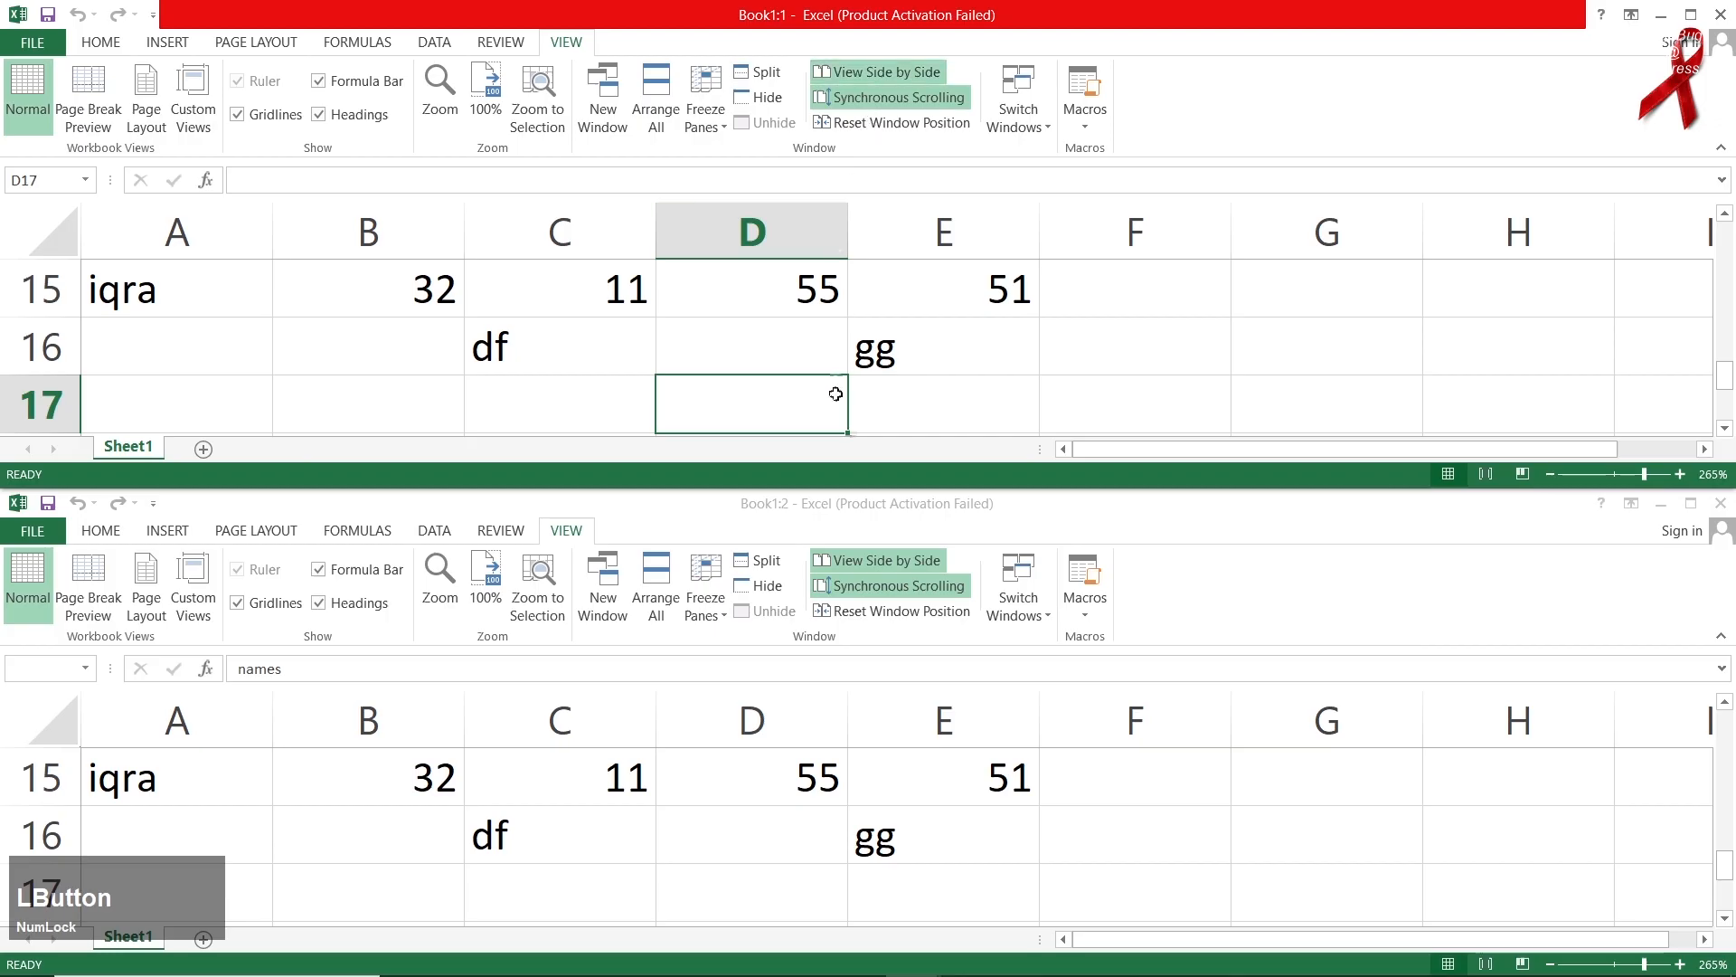
pyautogui.moveTo(950, 508); pyautogui.dragTo(949, 561)
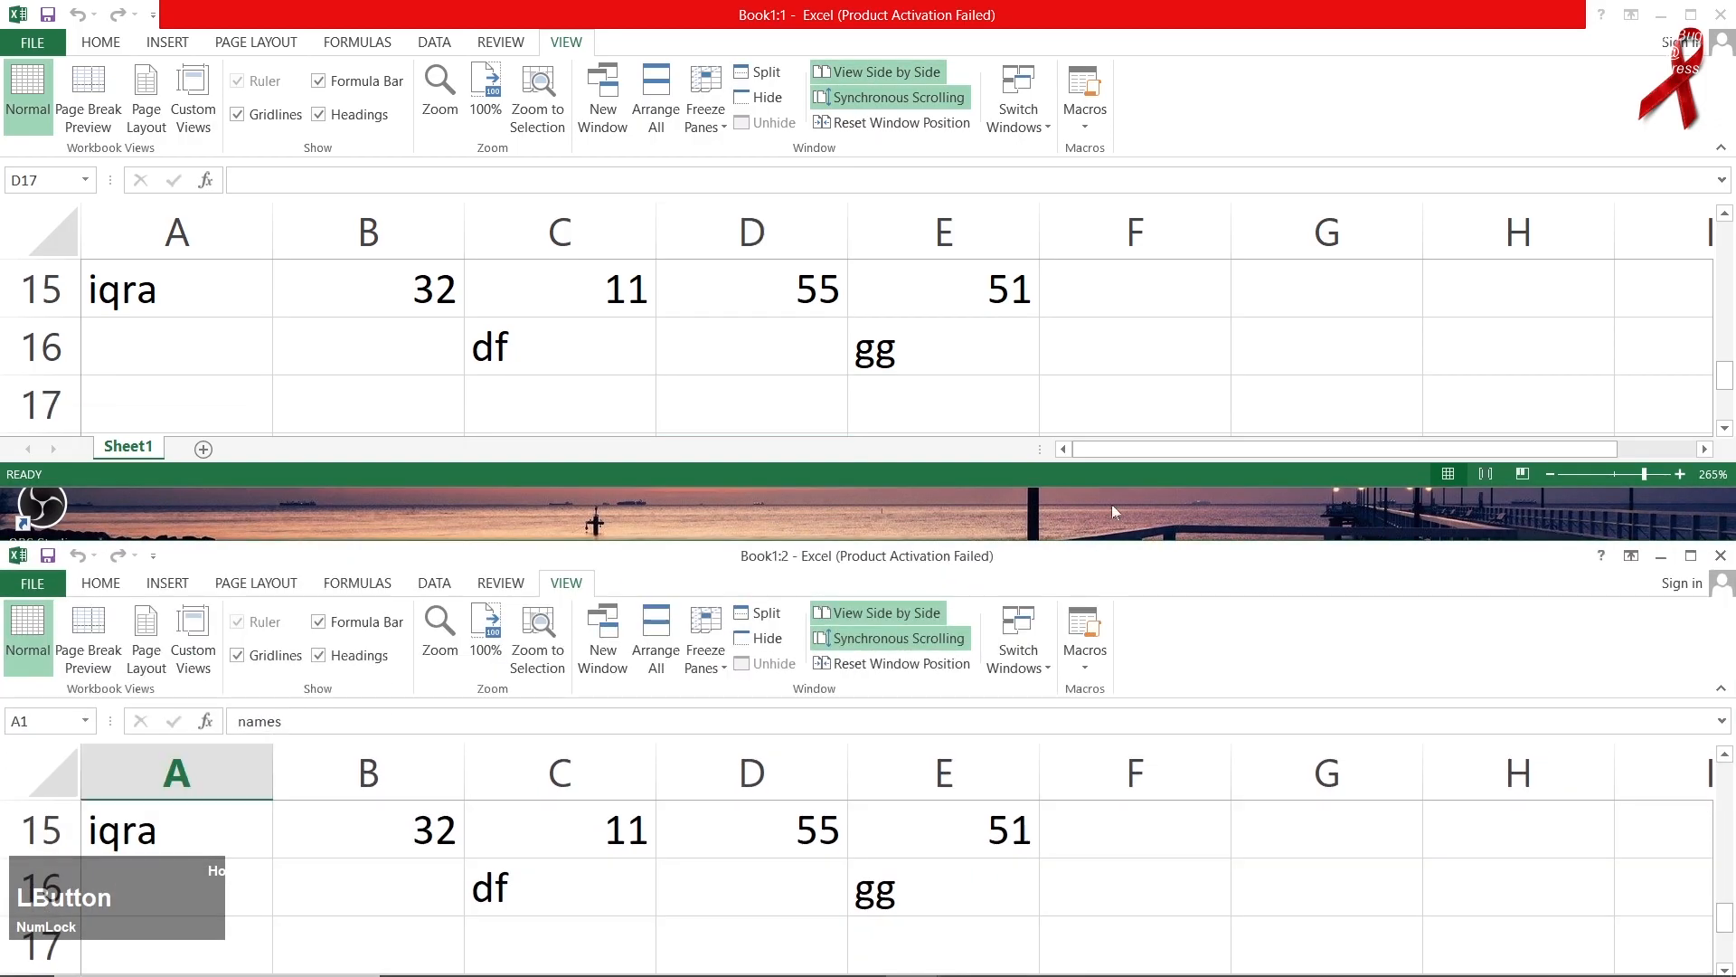
pyautogui.click(1689, 557)
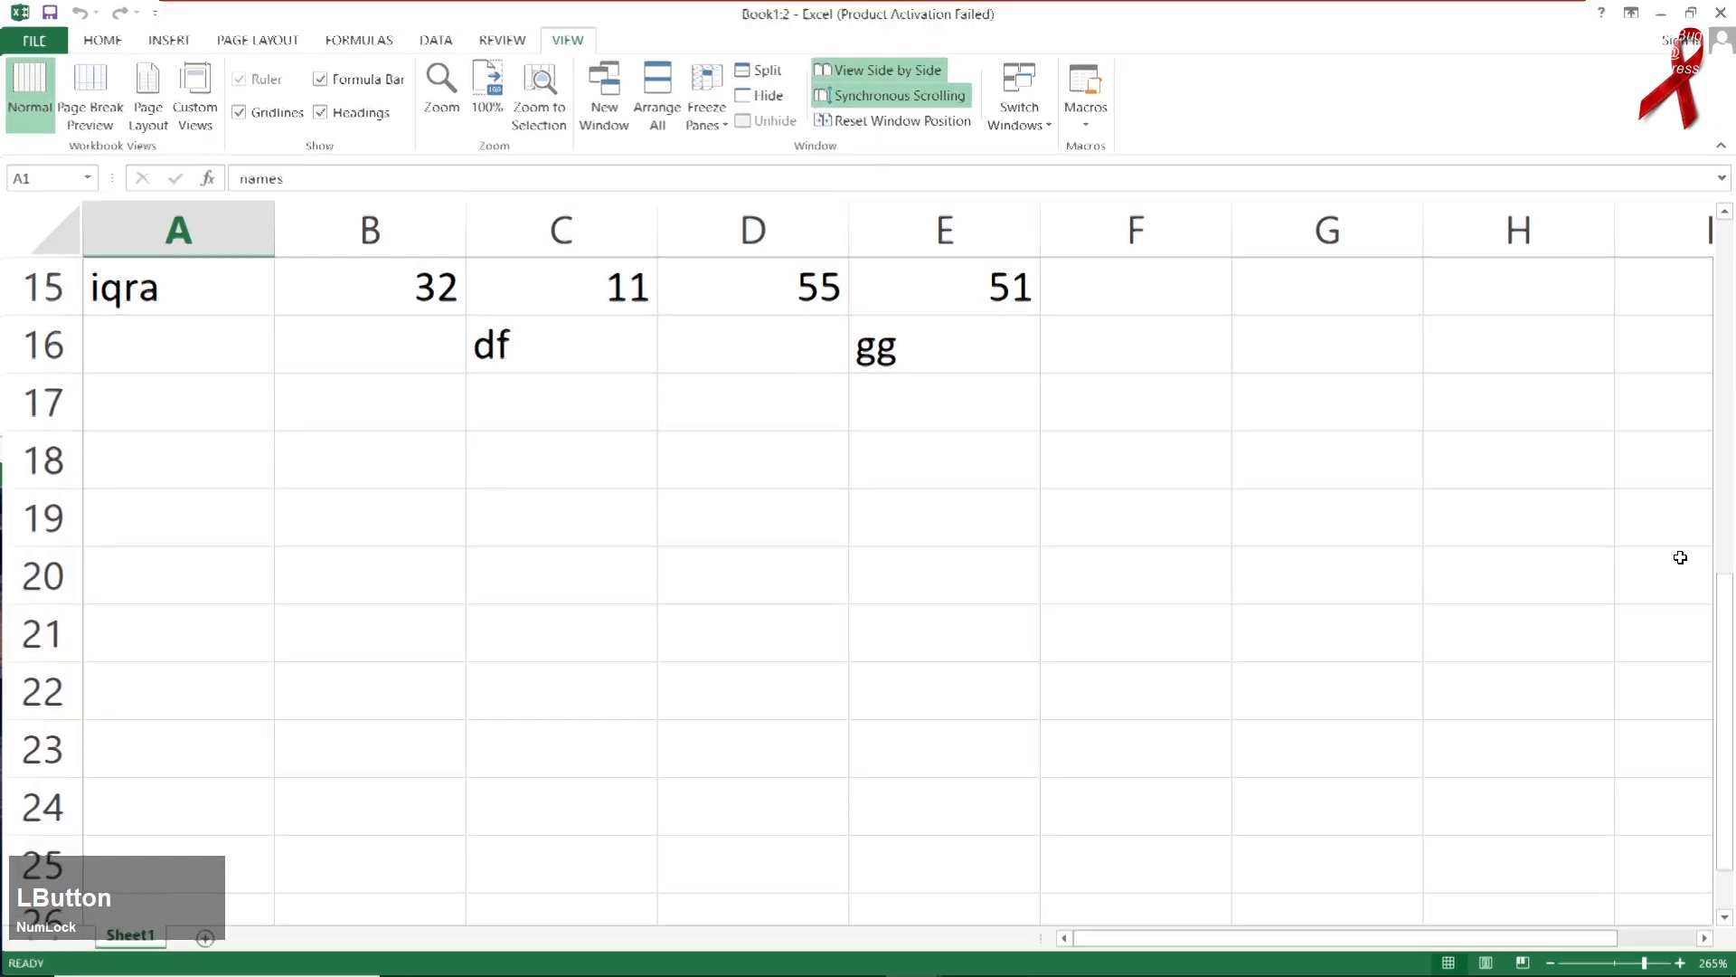
# Step: Reset the side-by-side window positions, and switch off Synchronous Scrolling and View Side by Side
pyautogui.click(657, 130)
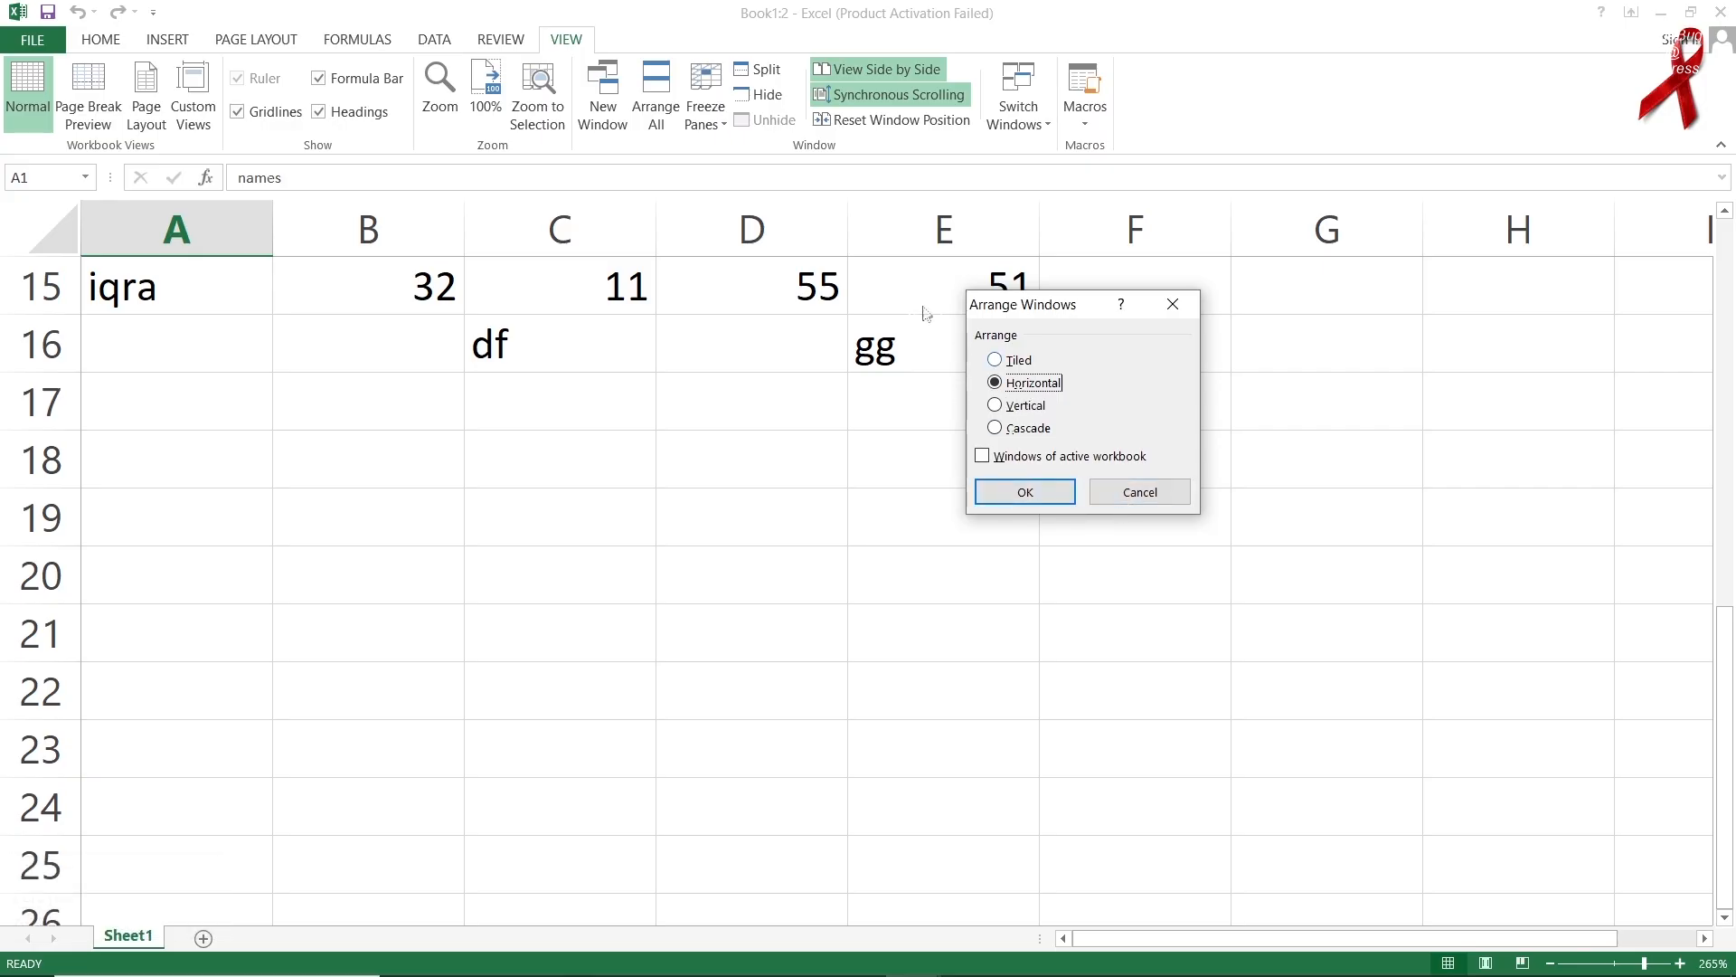
pyautogui.click(1118, 496)
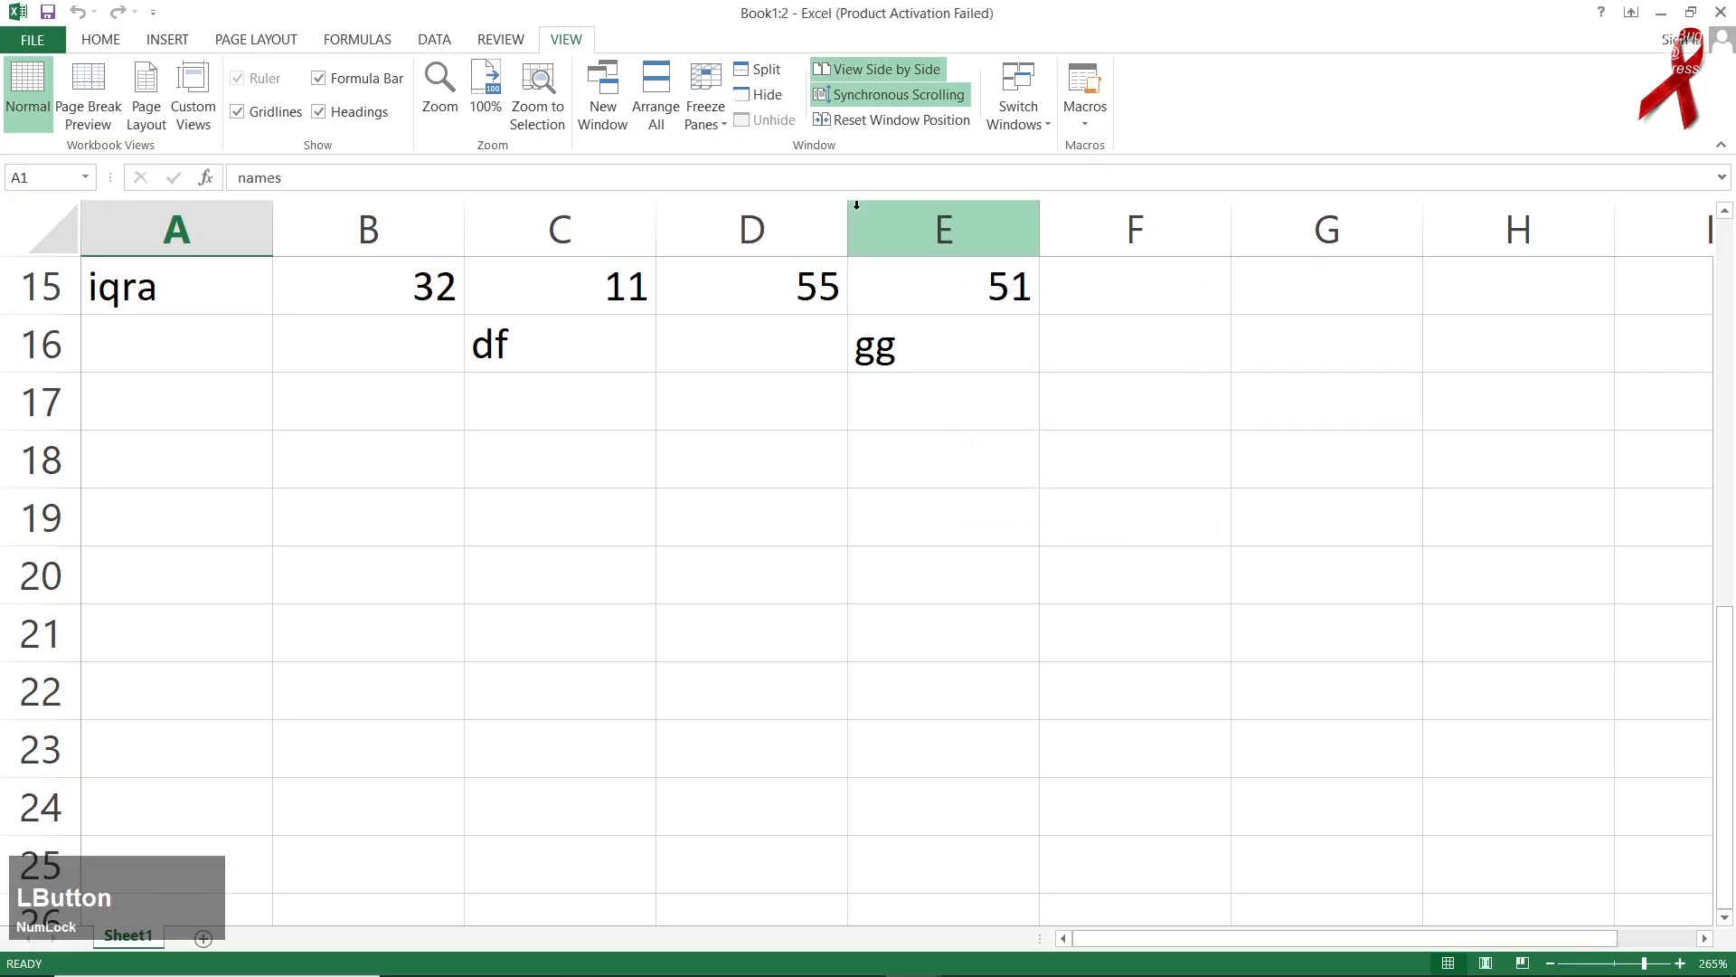
pyautogui.click(864, 125)
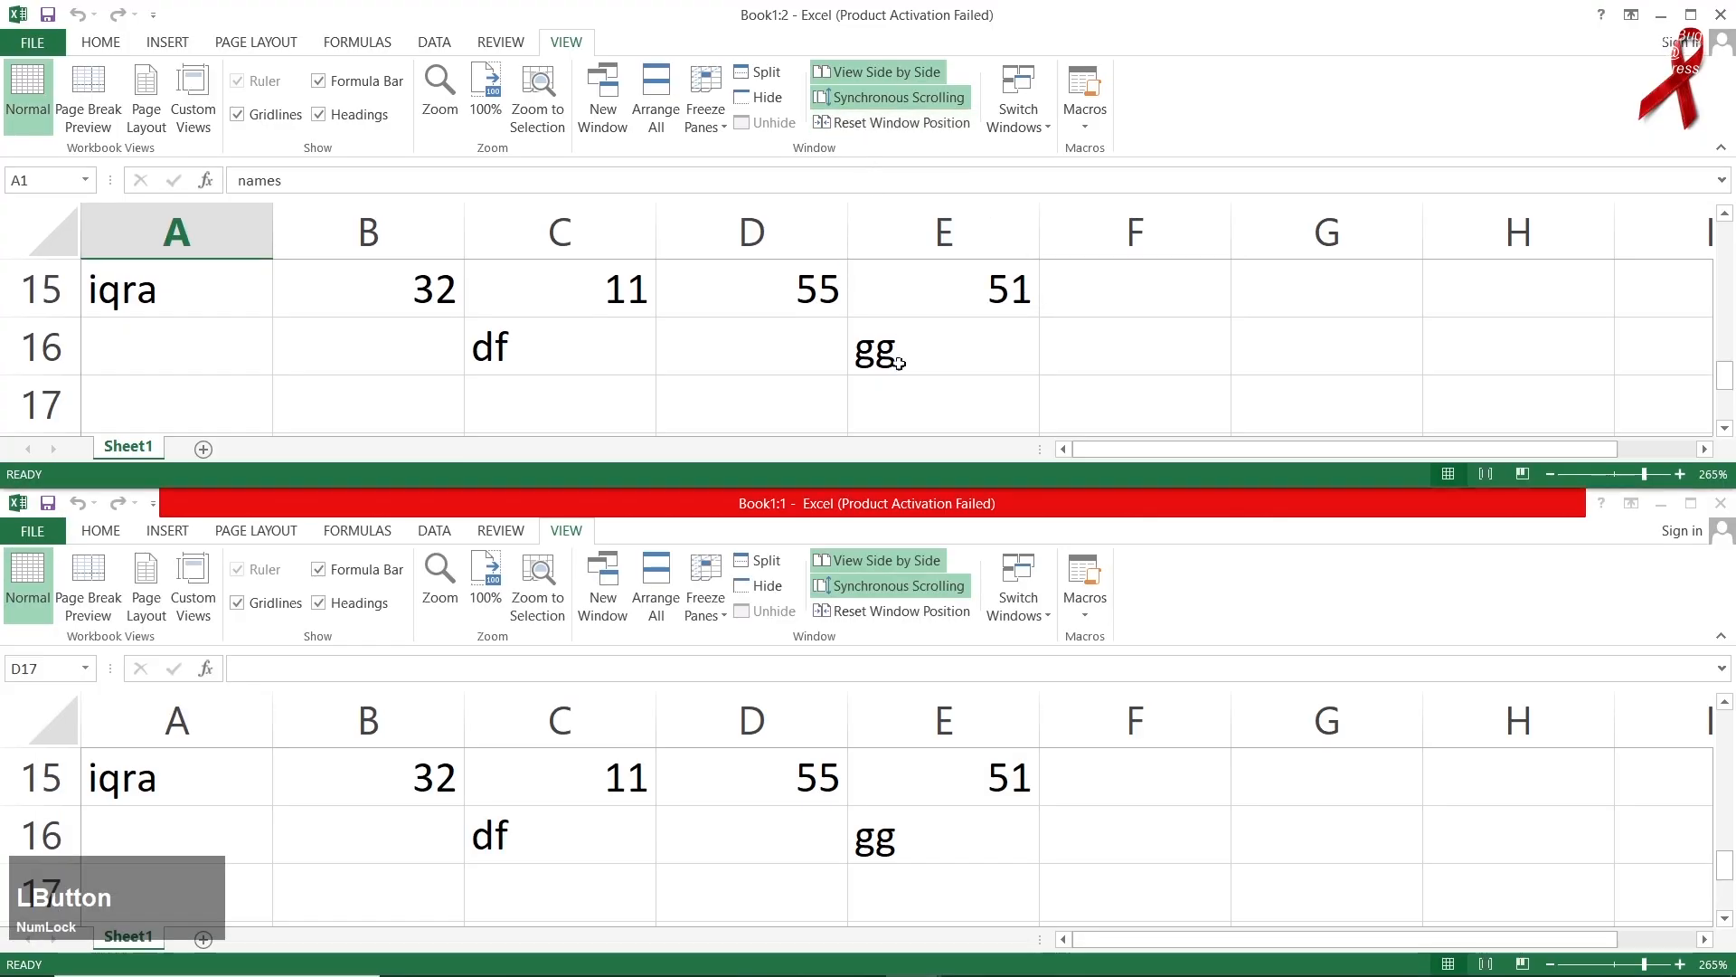
pyautogui.click(895, 96)
pyautogui.click(878, 71)
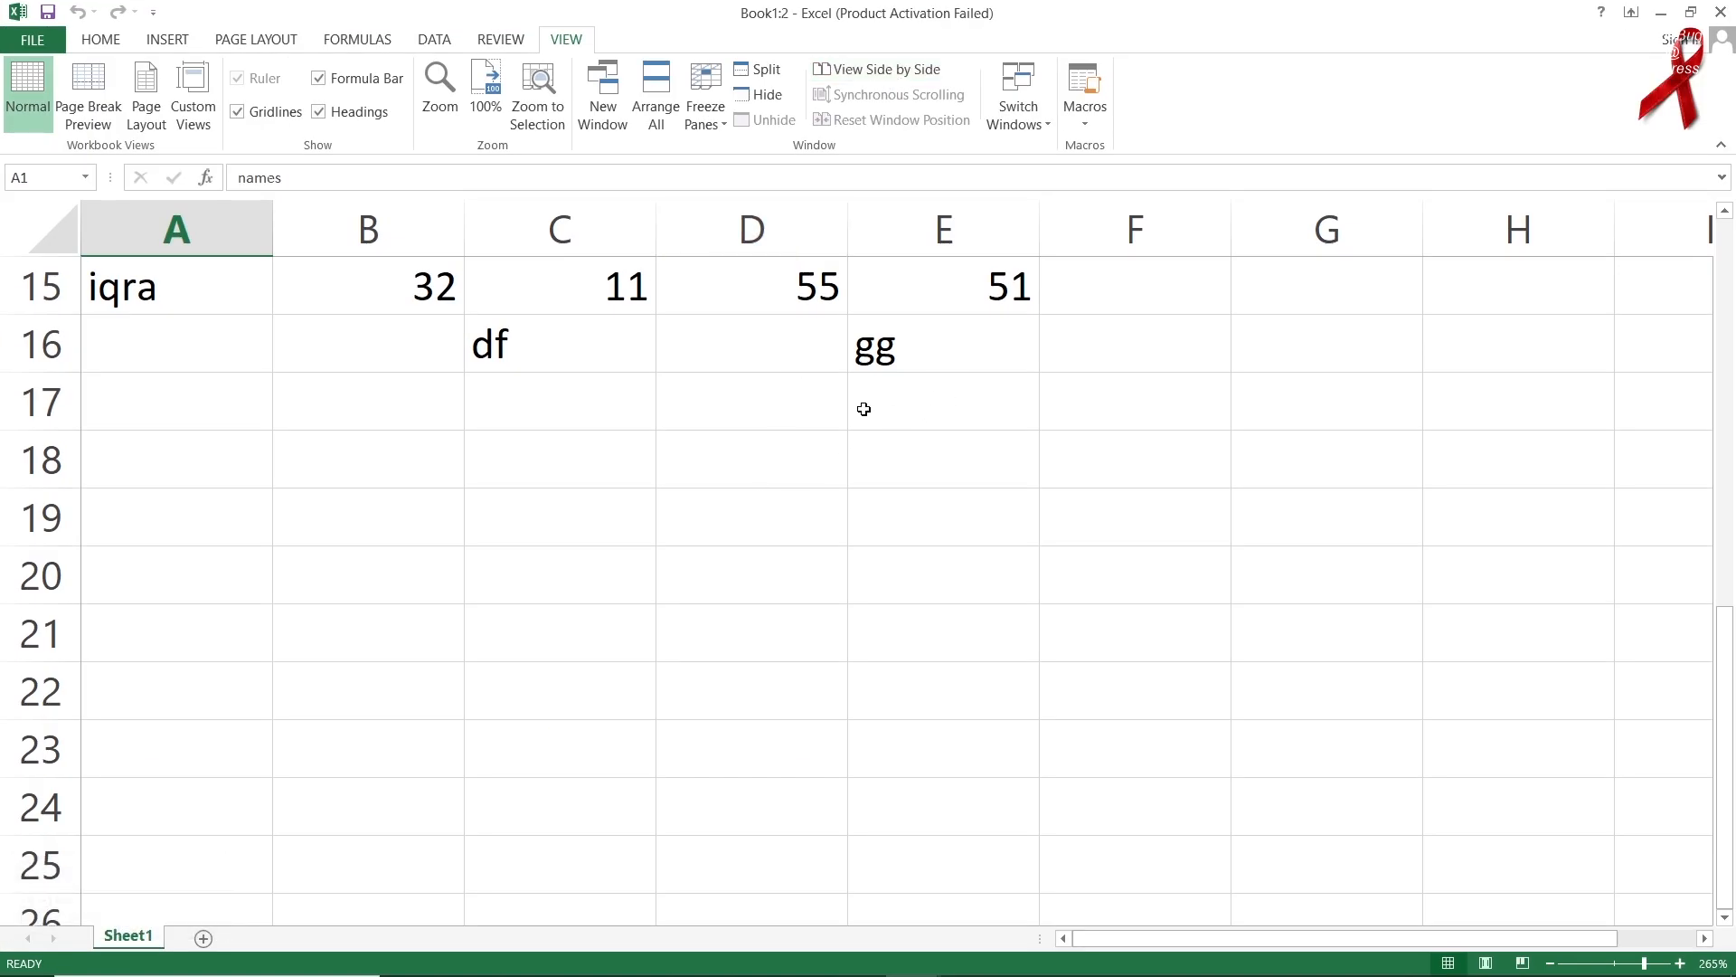
# Step: Switch to the Book1:1 window and back to Book1:2
pyautogui.click(1017, 114)
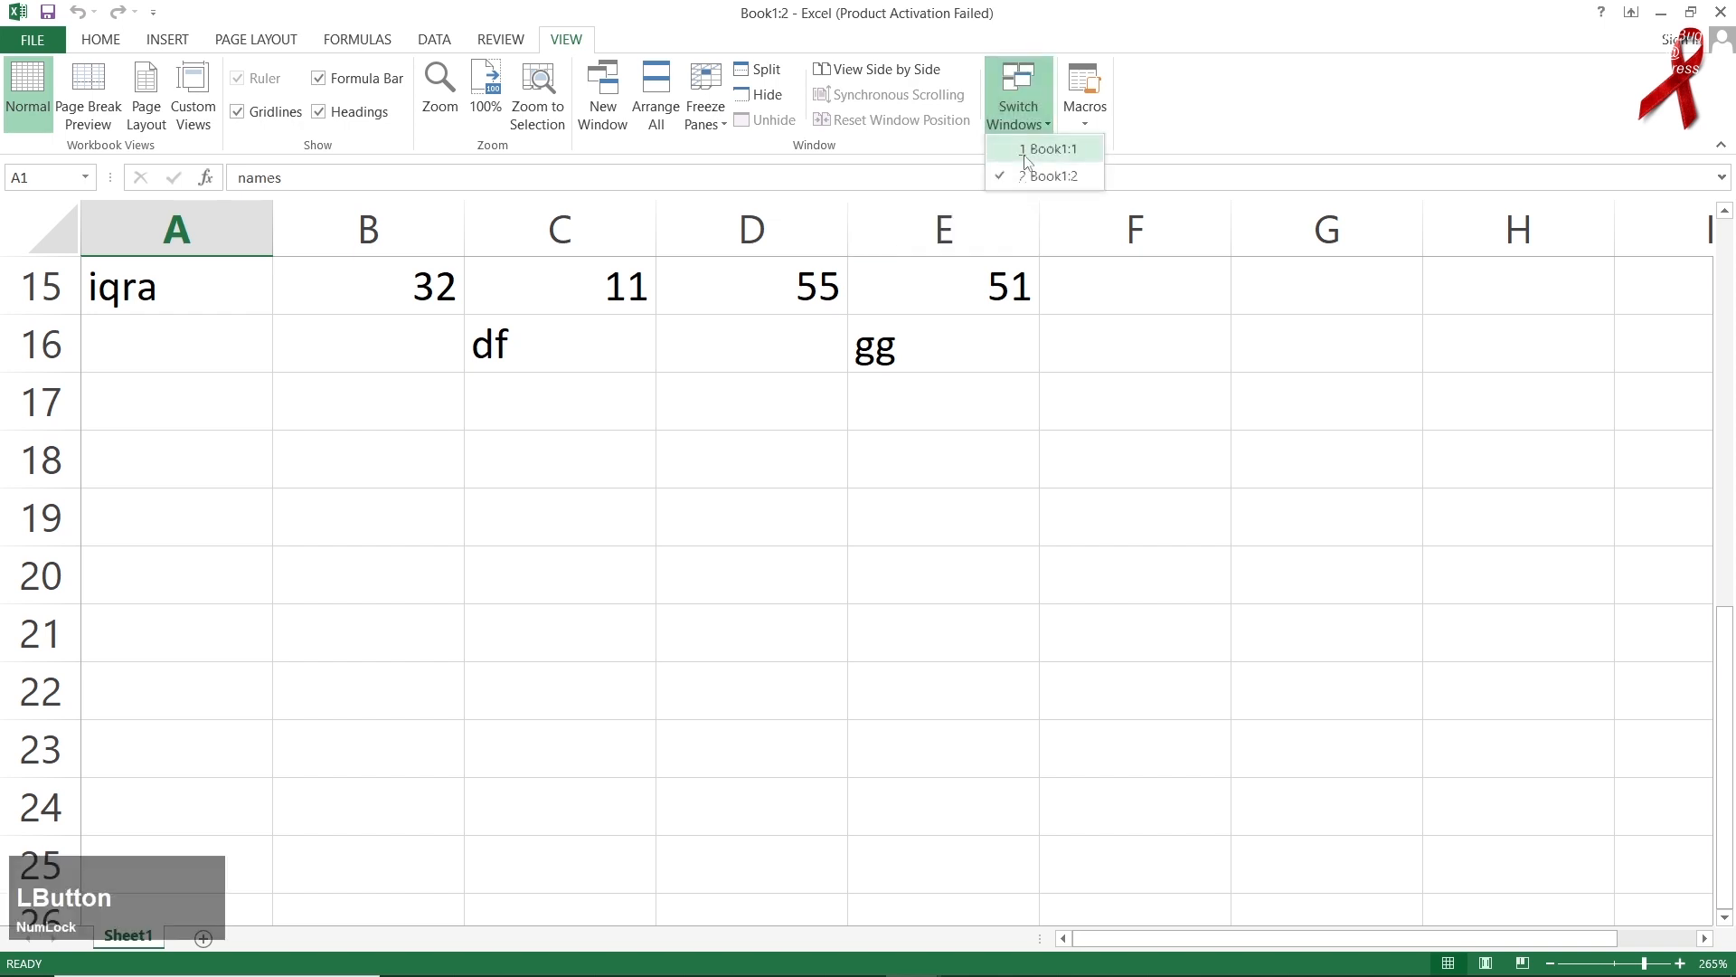
pyautogui.click(1028, 150)
pyautogui.click(1020, 118)
pyautogui.click(1050, 177)
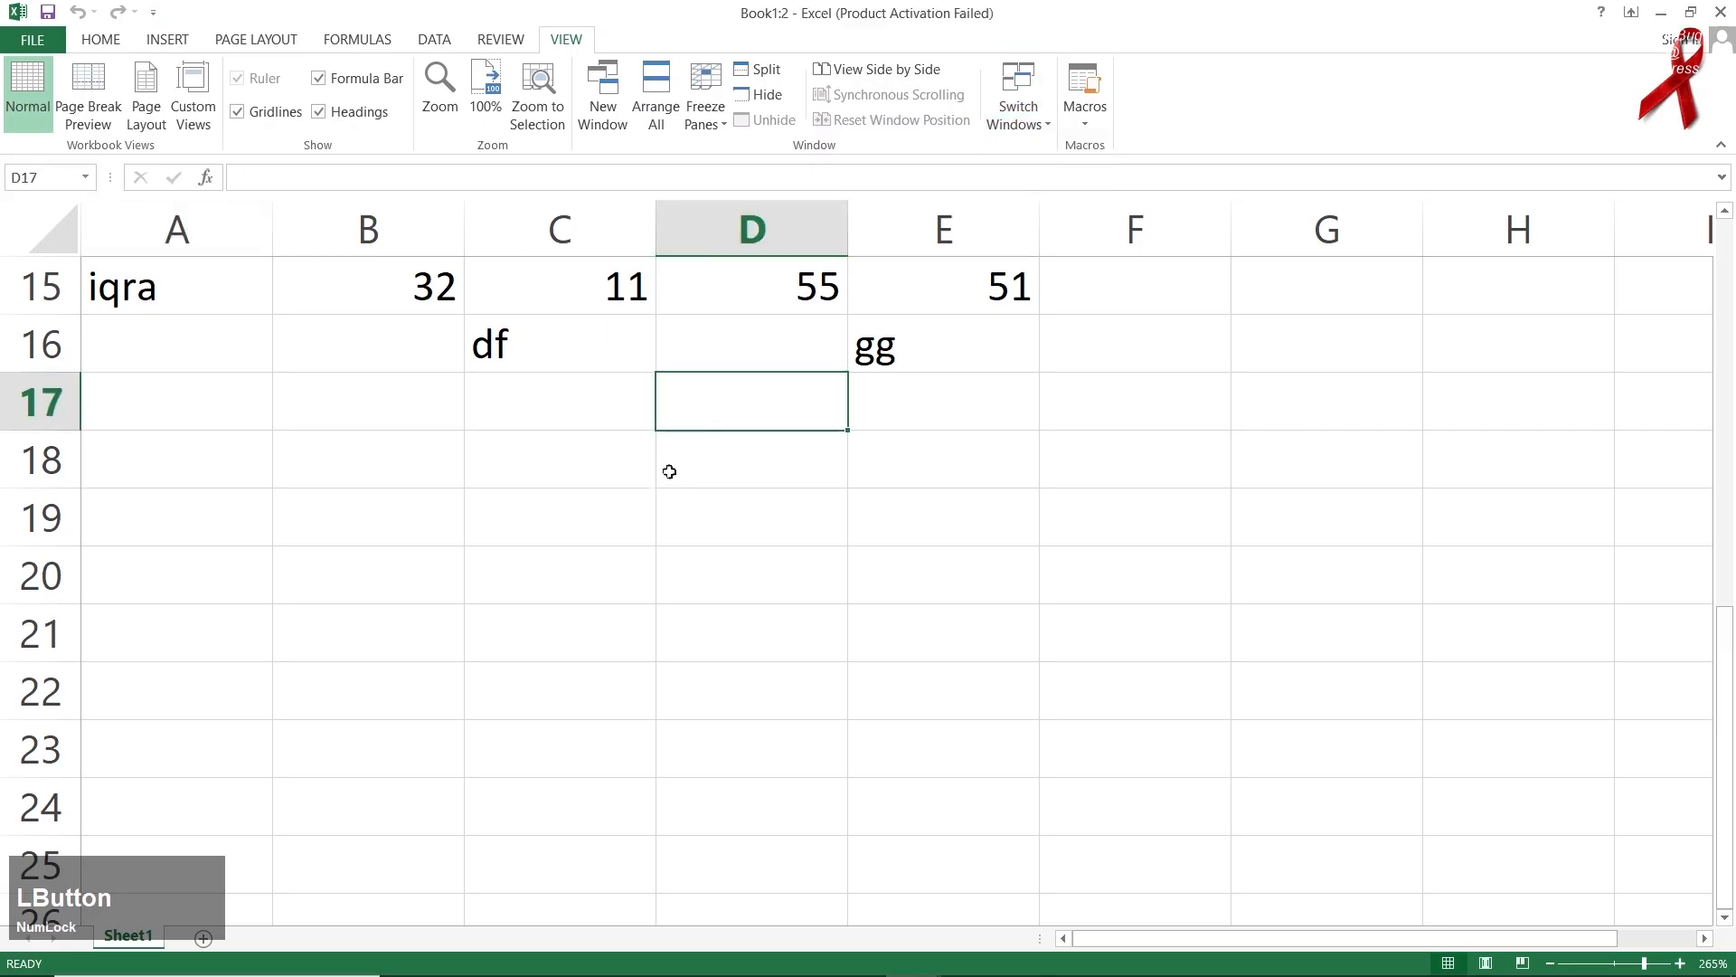
# Step: Select the empty cell B31 and start recording a macro named asad, stored in this workbook
pyautogui.scroll(-4, 855, 354)
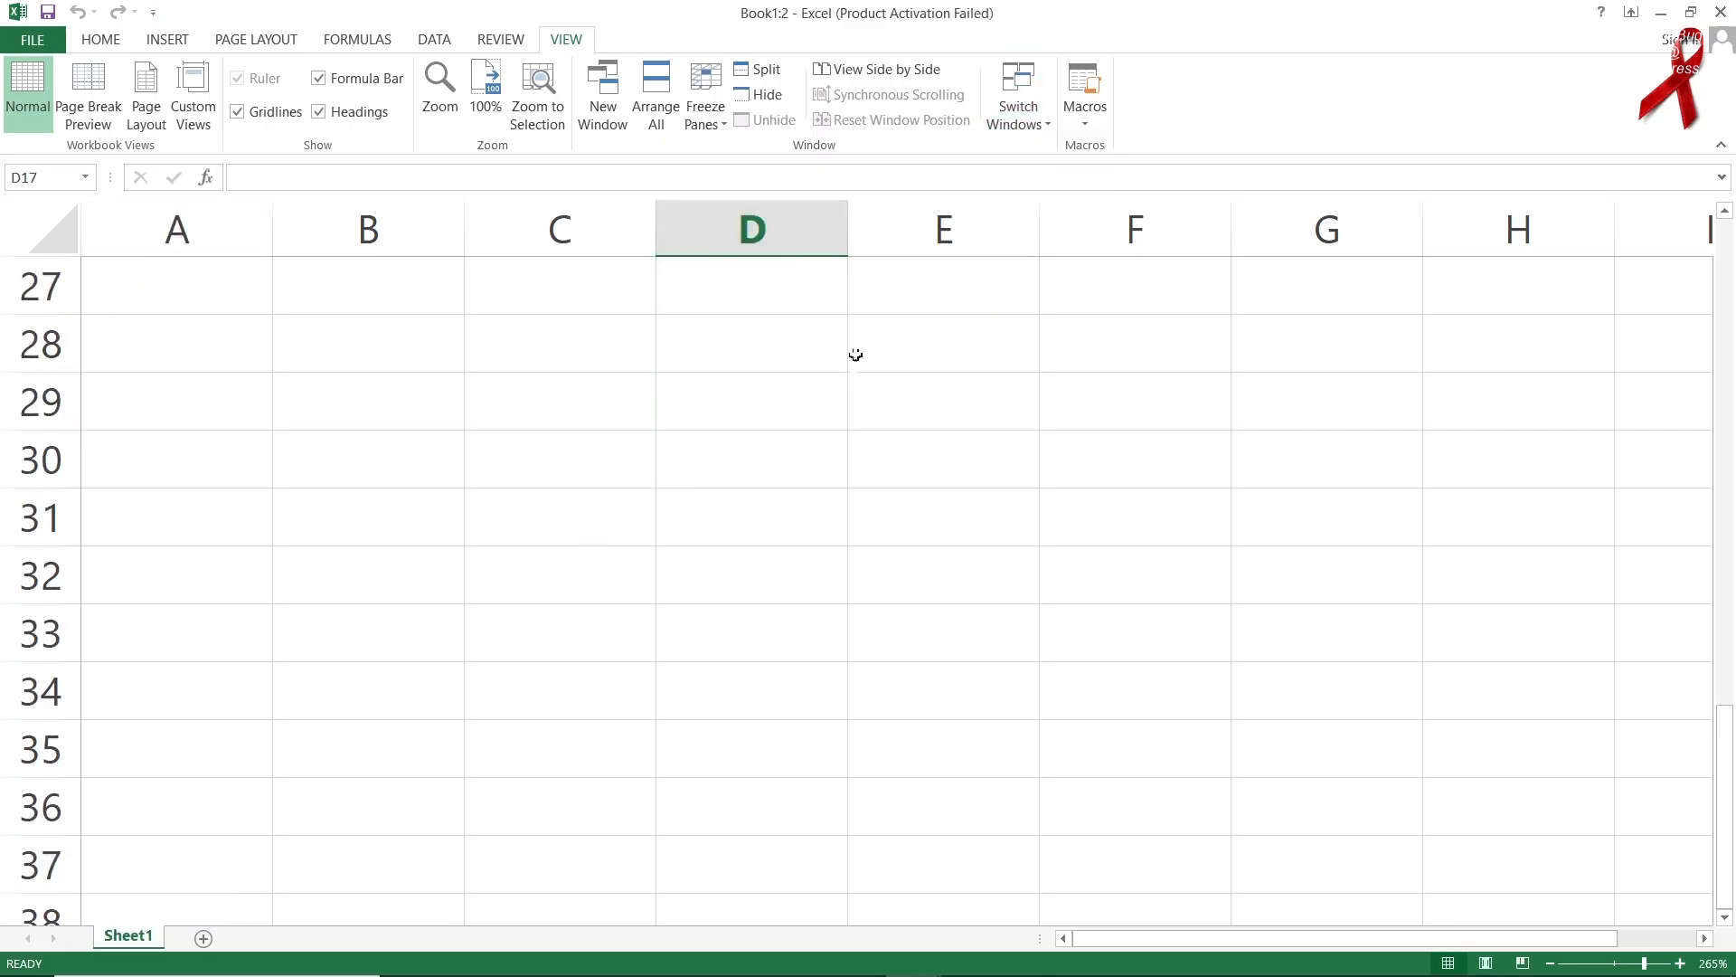
pyautogui.click(1084, 127)
pyautogui.click(635, 515)
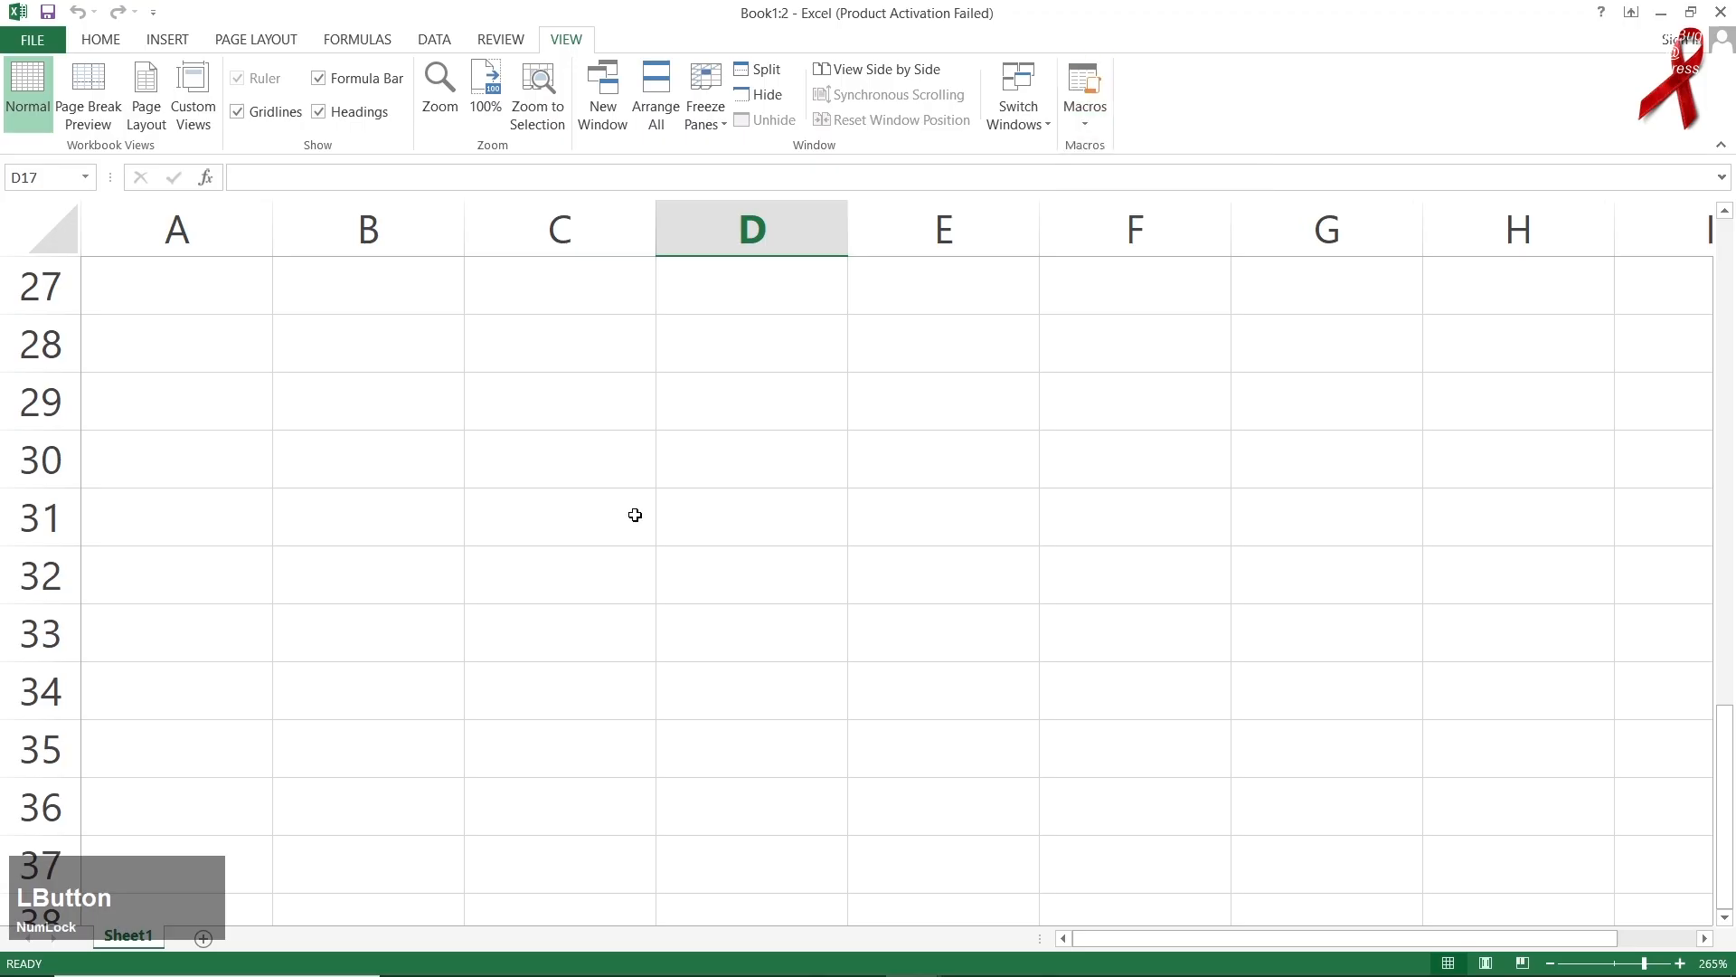
pyautogui.click(527, 498)
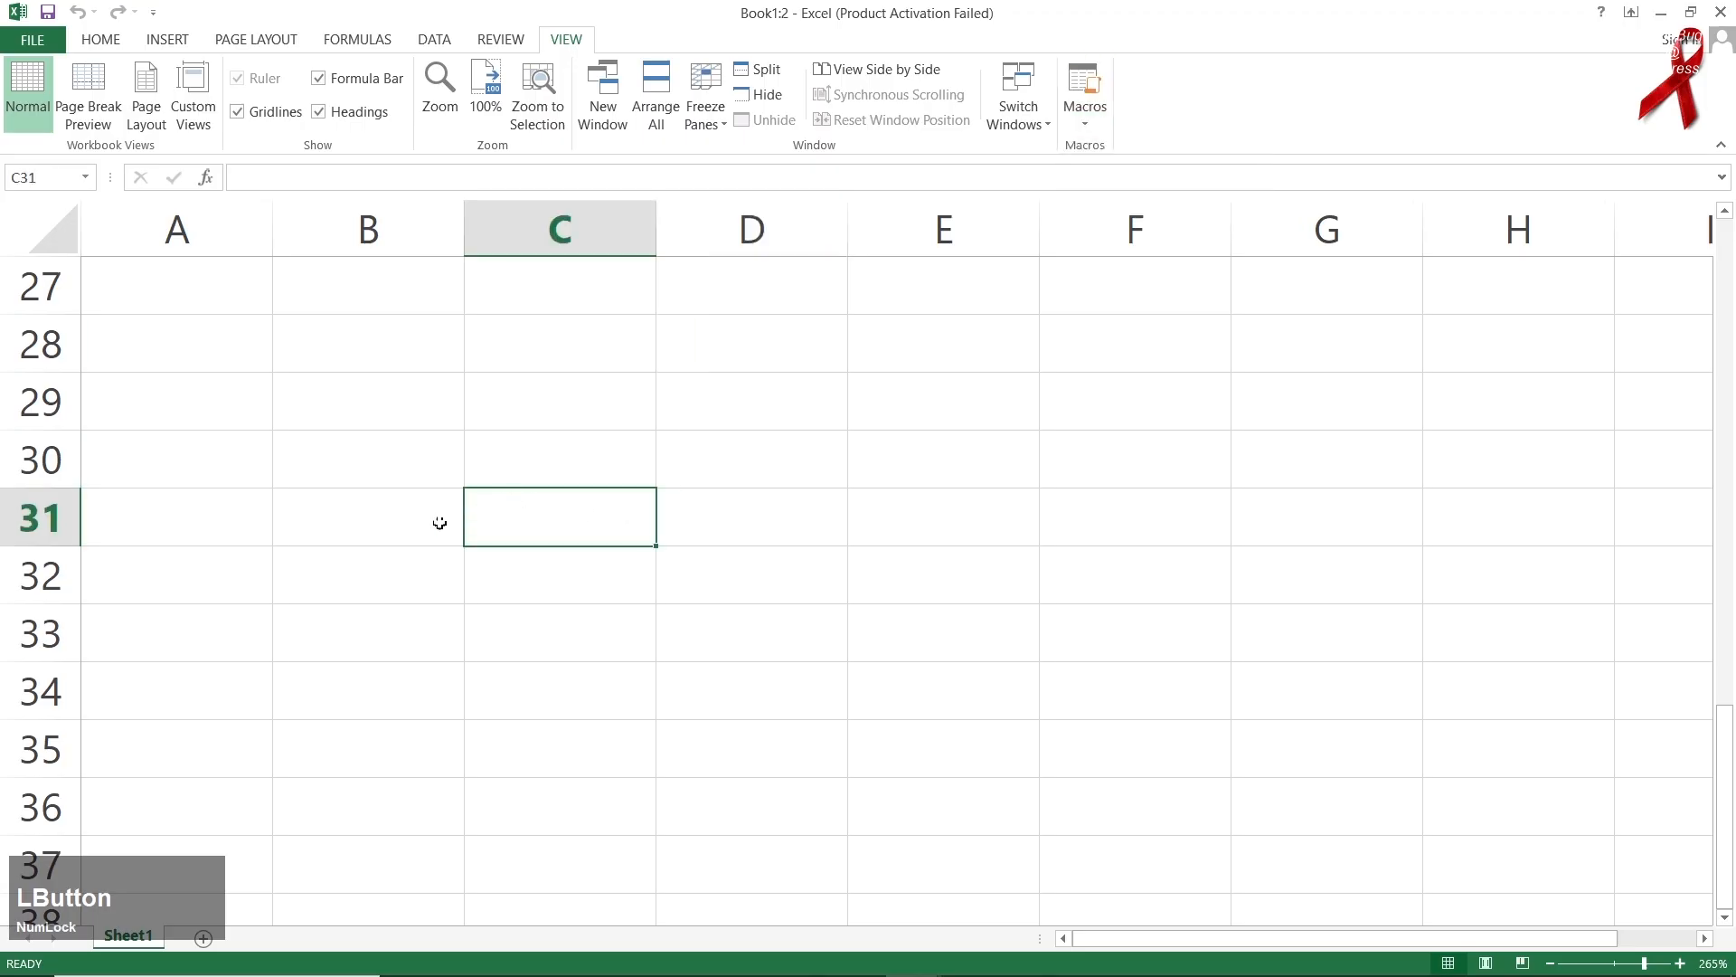
pyautogui.click(330, 515)
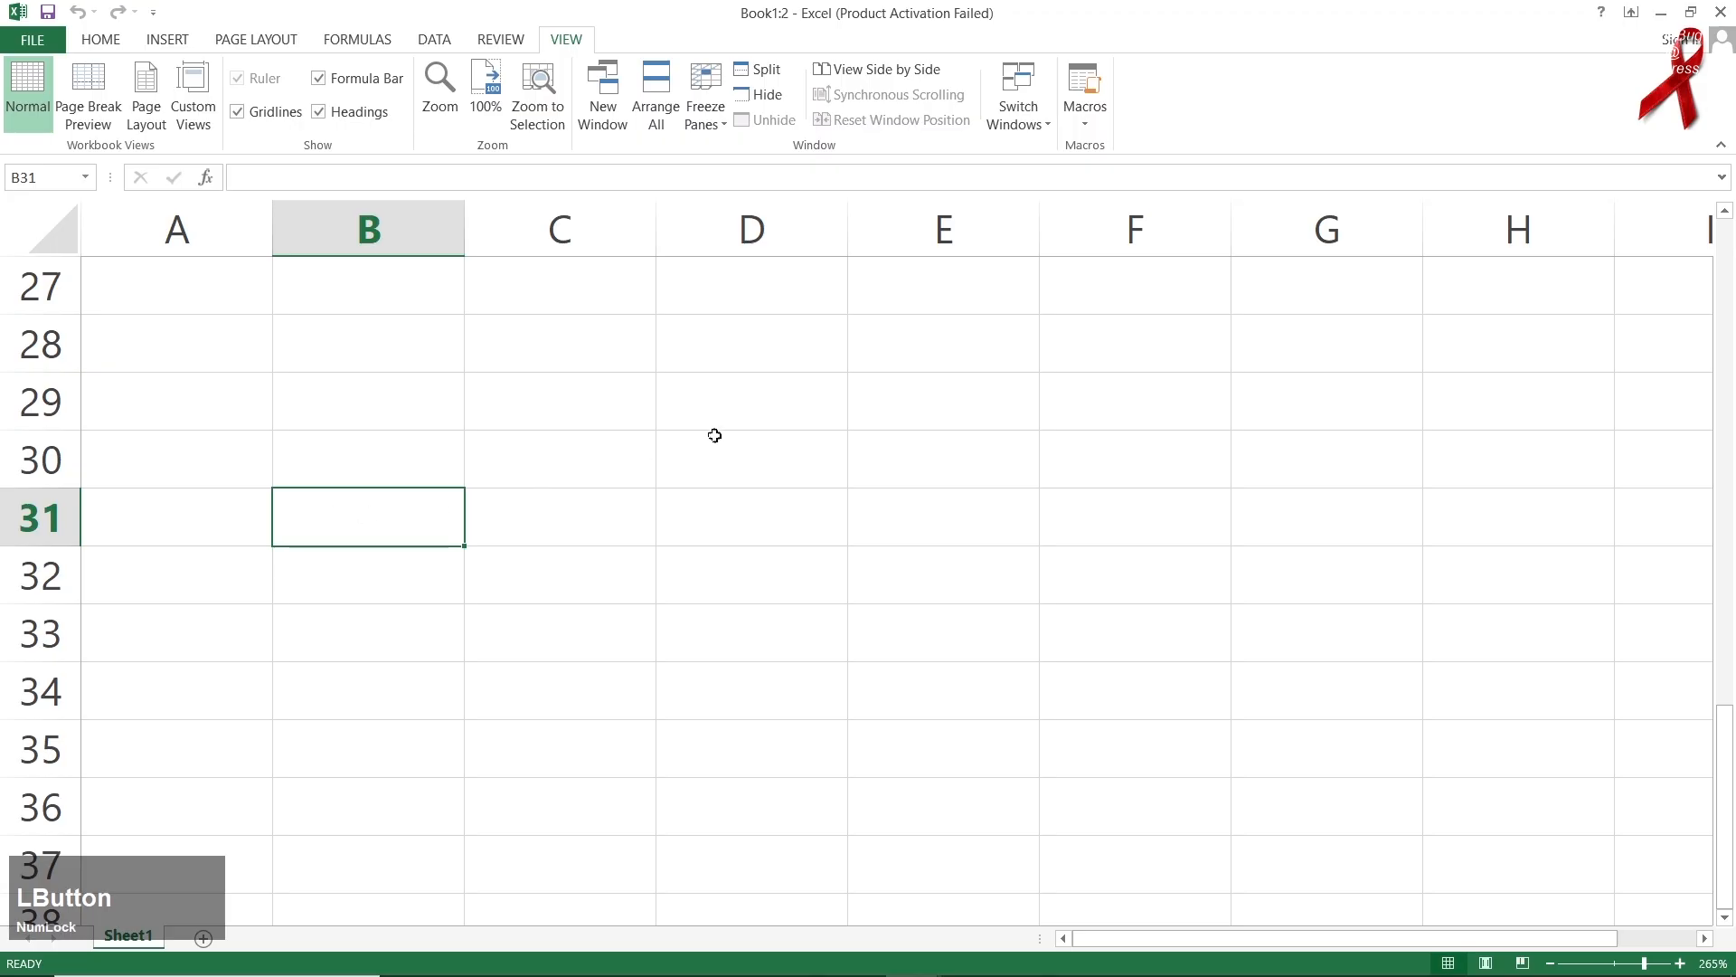
pyautogui.click(1090, 132)
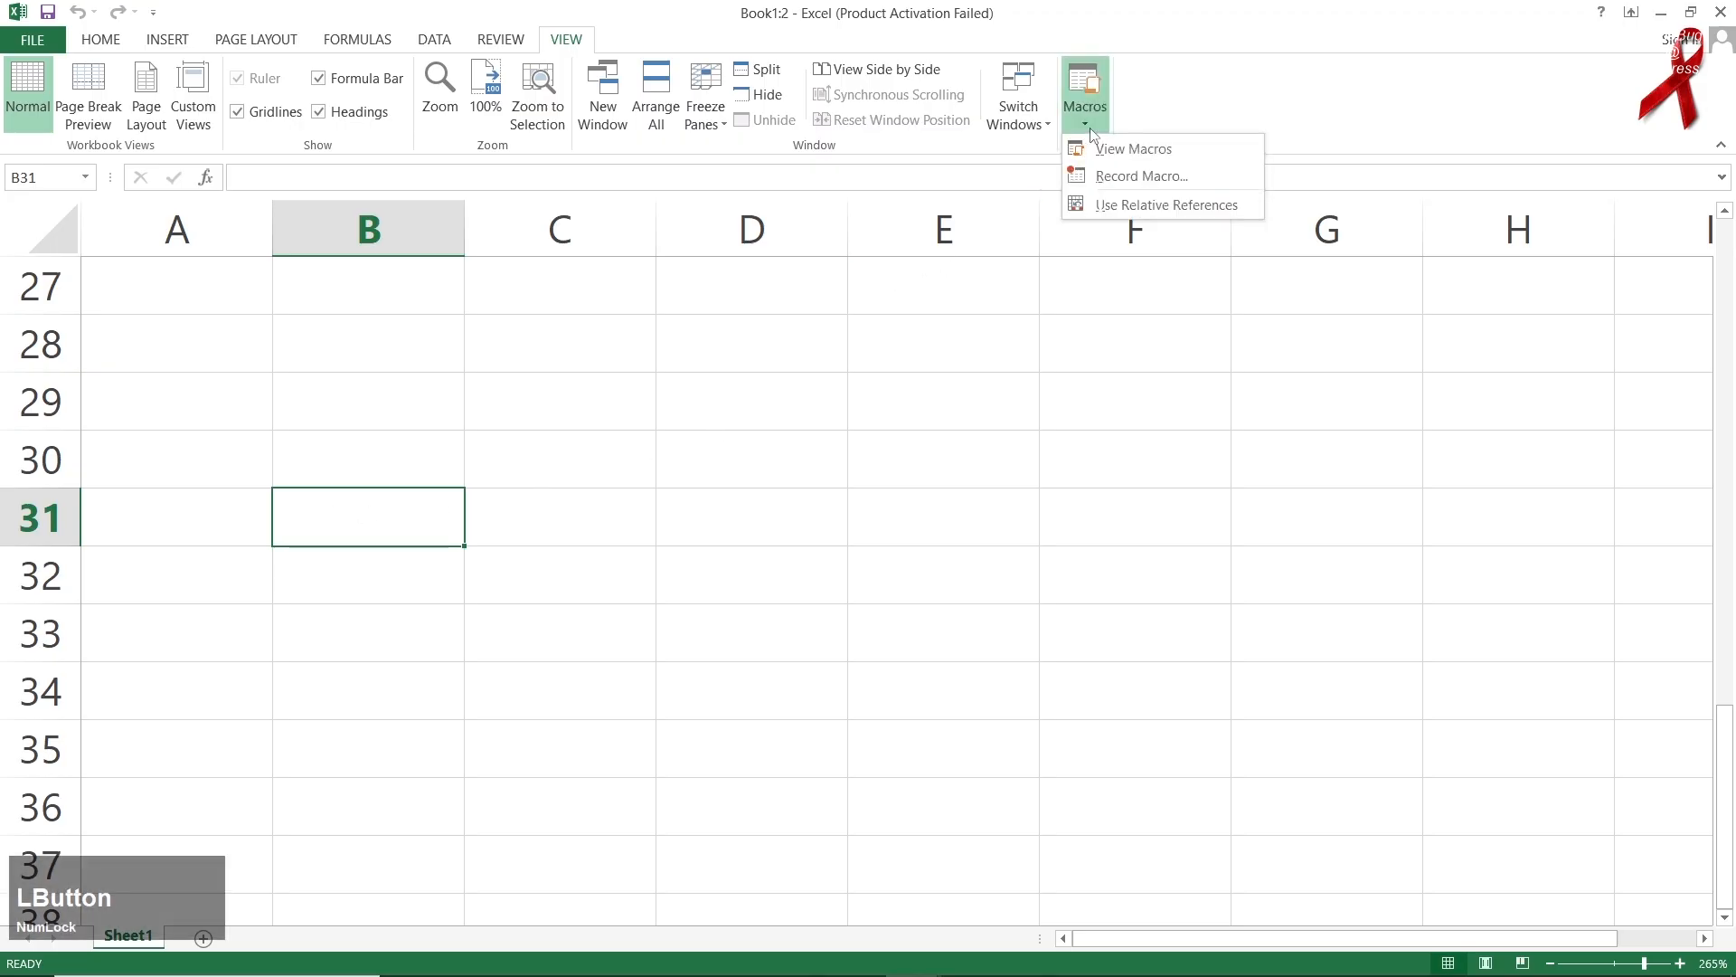
pyautogui.click(1137, 178)
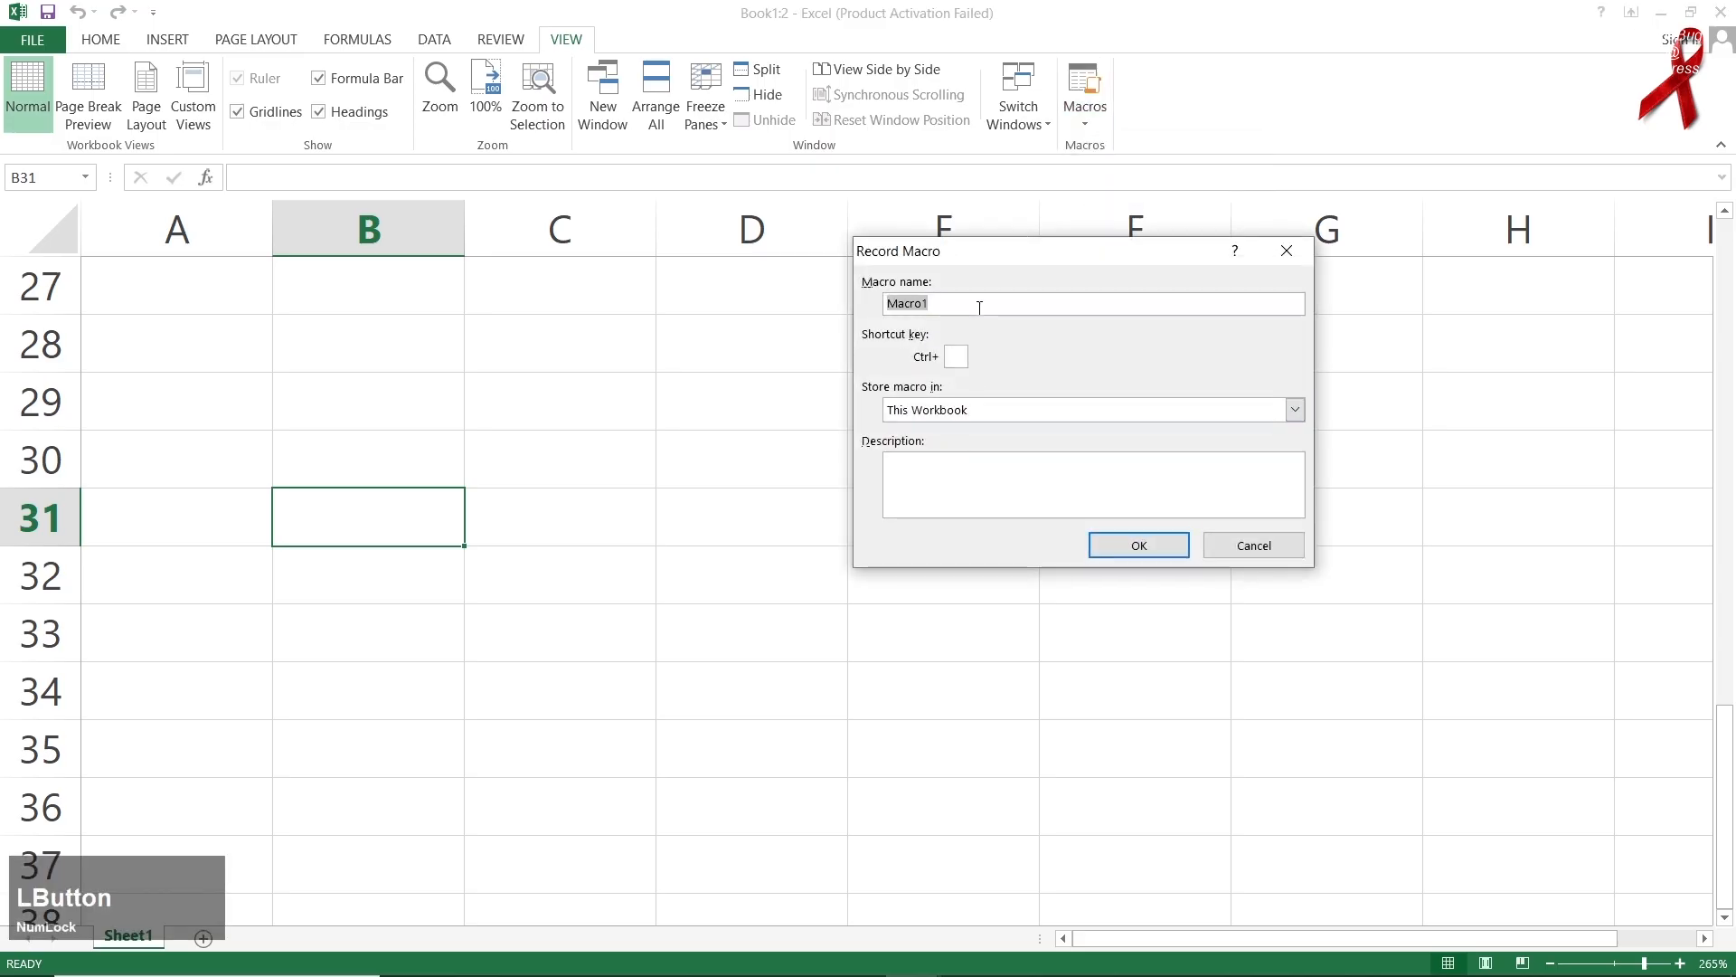
pyautogui.write('asa')
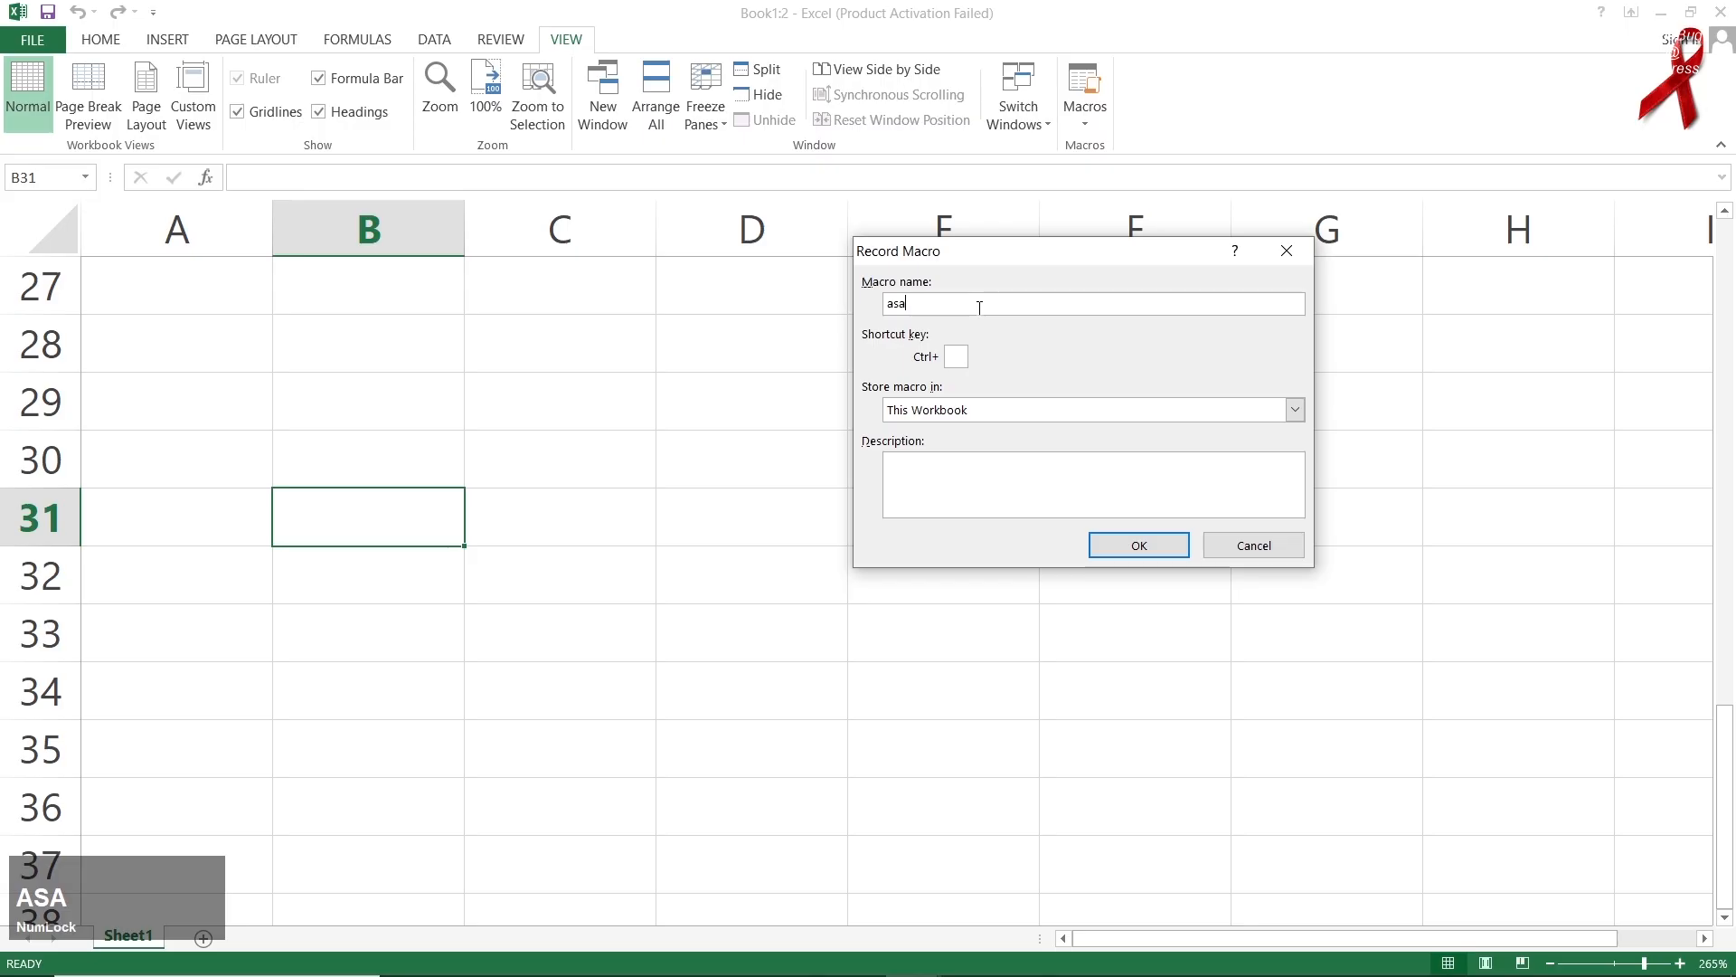
pyautogui.write('d')
pyautogui.click(1139, 545)
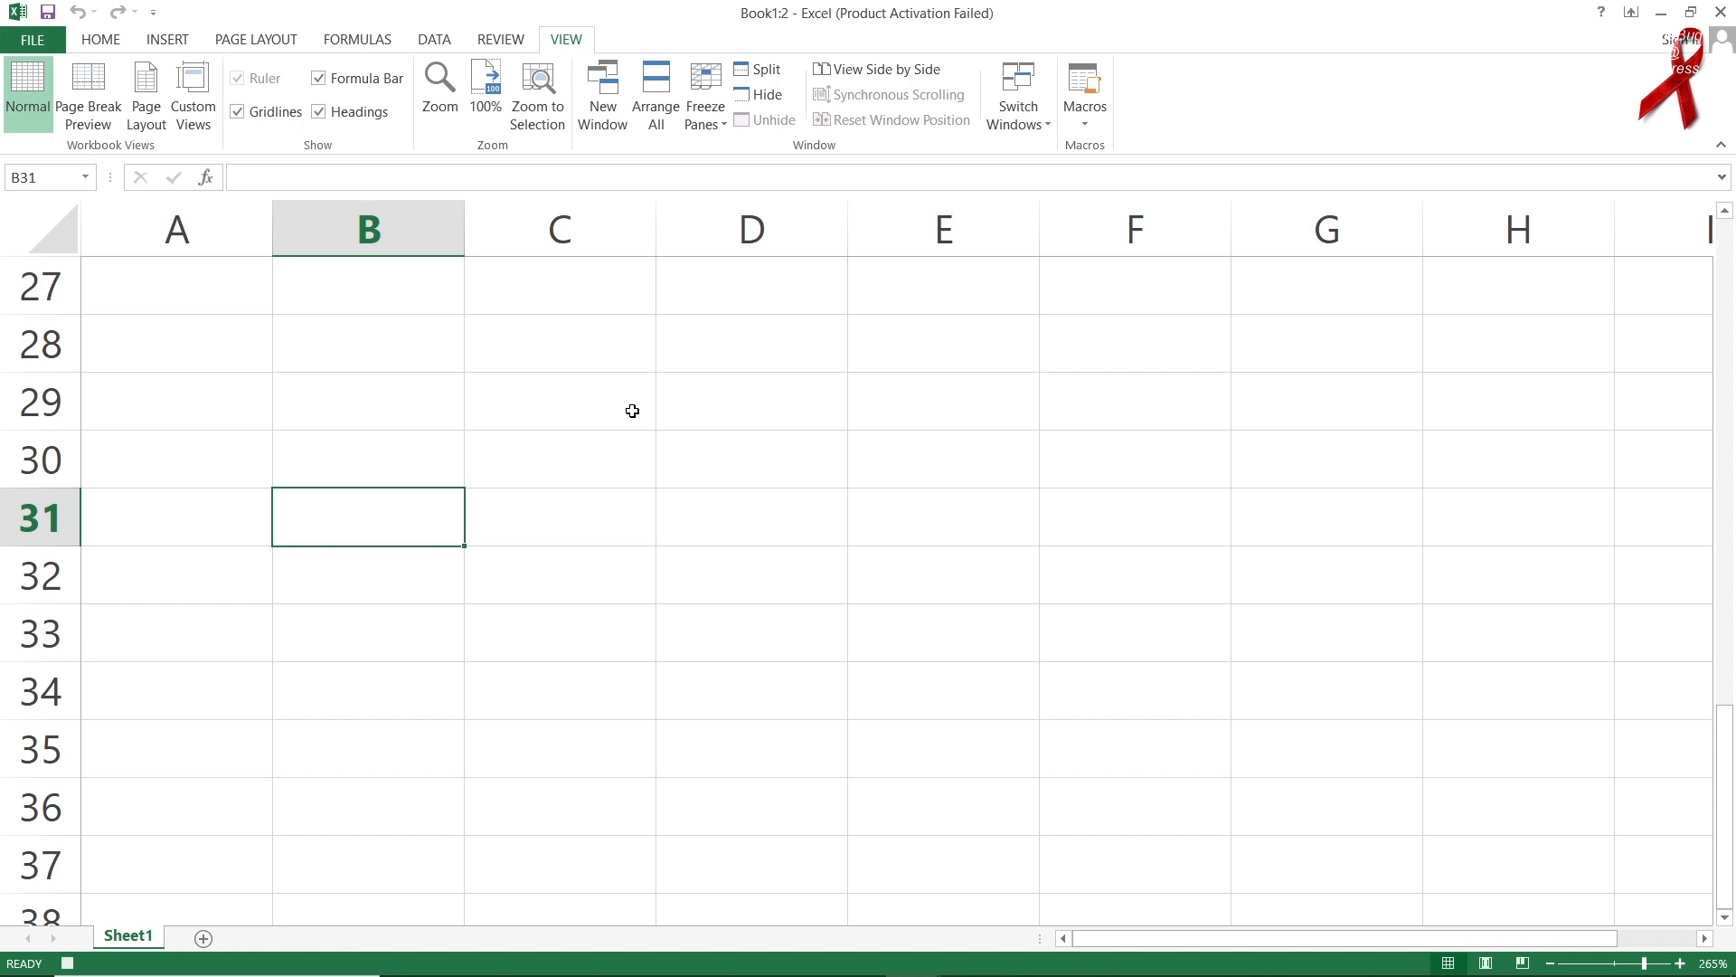
# Step: Enter the sentence "today is going to be good day" in cell B31 and stop recording the macro
pyautogui.write('today iss')
pyautogui.press('BackSpace')
pyautogui.write('going to ')
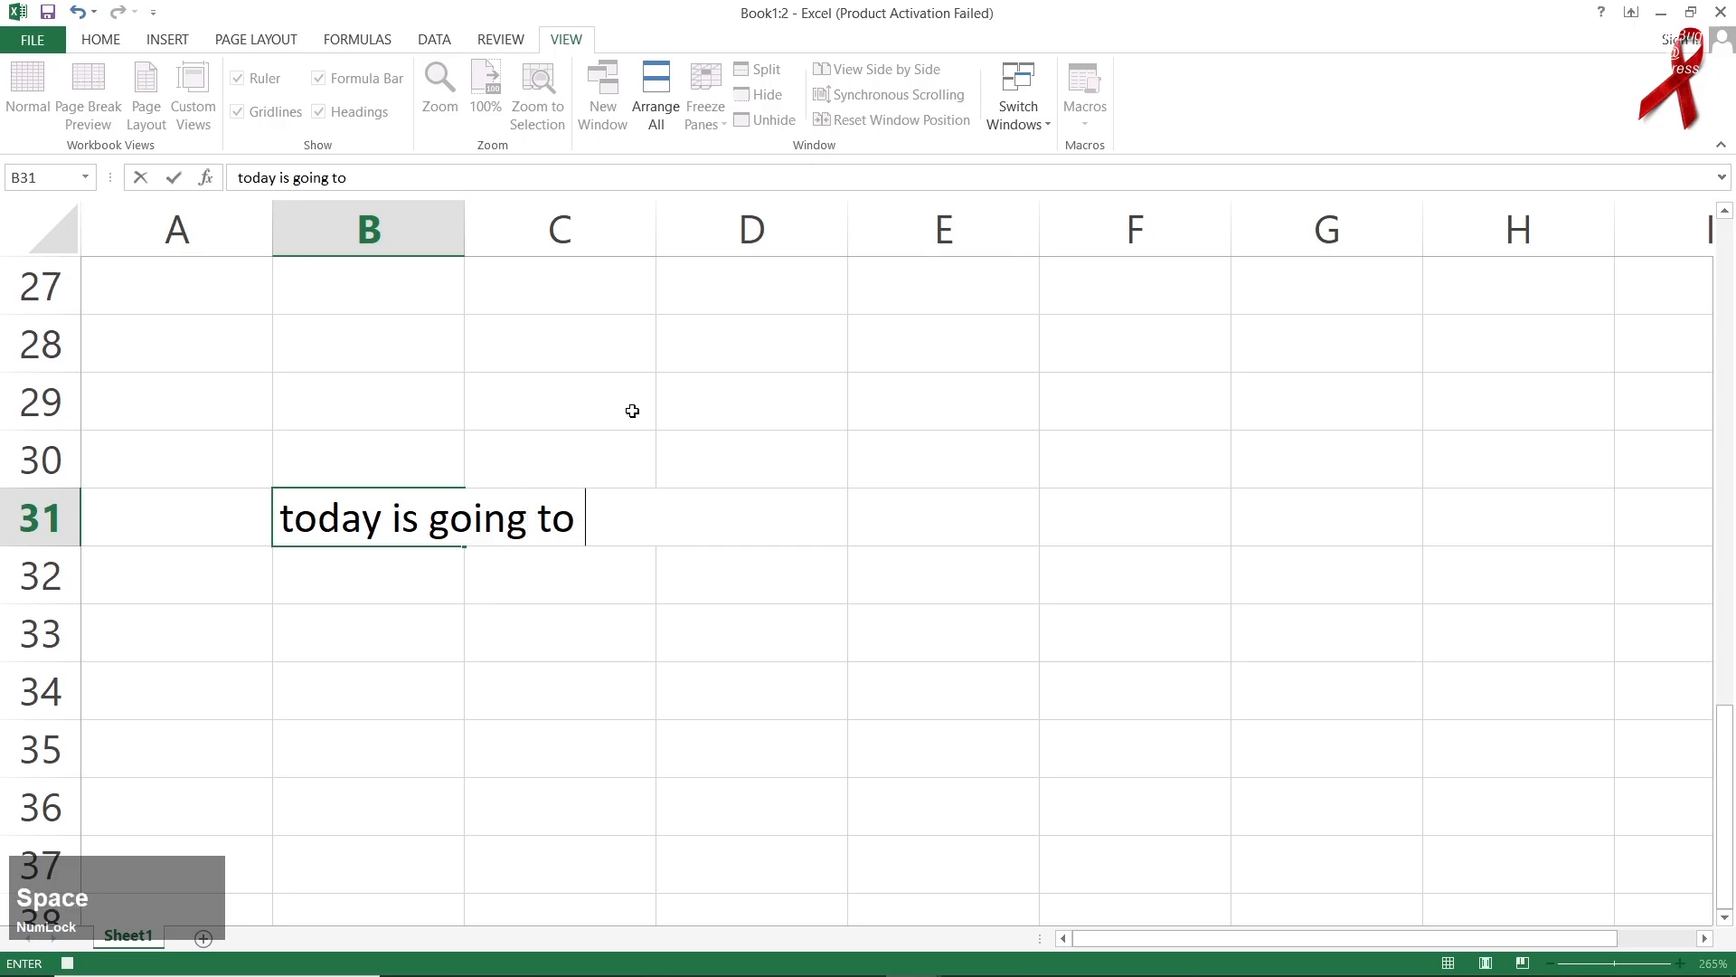
pyautogui.write('be g')
pyautogui.write('ood d')
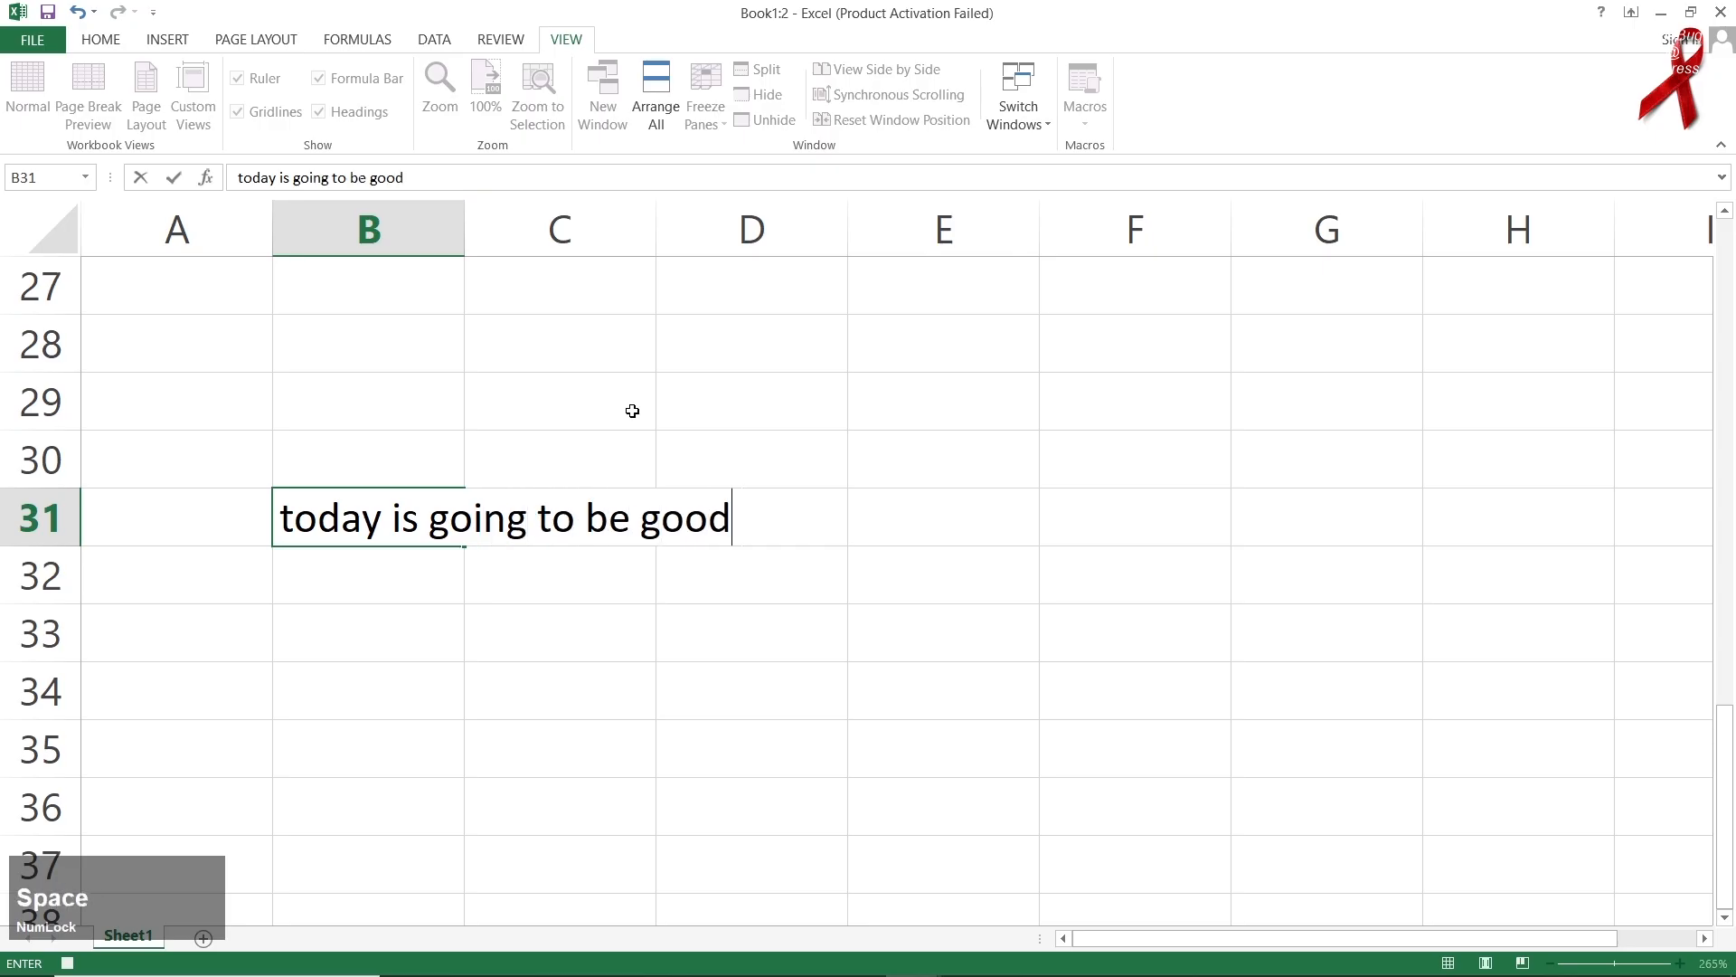
pyautogui.press('Return')
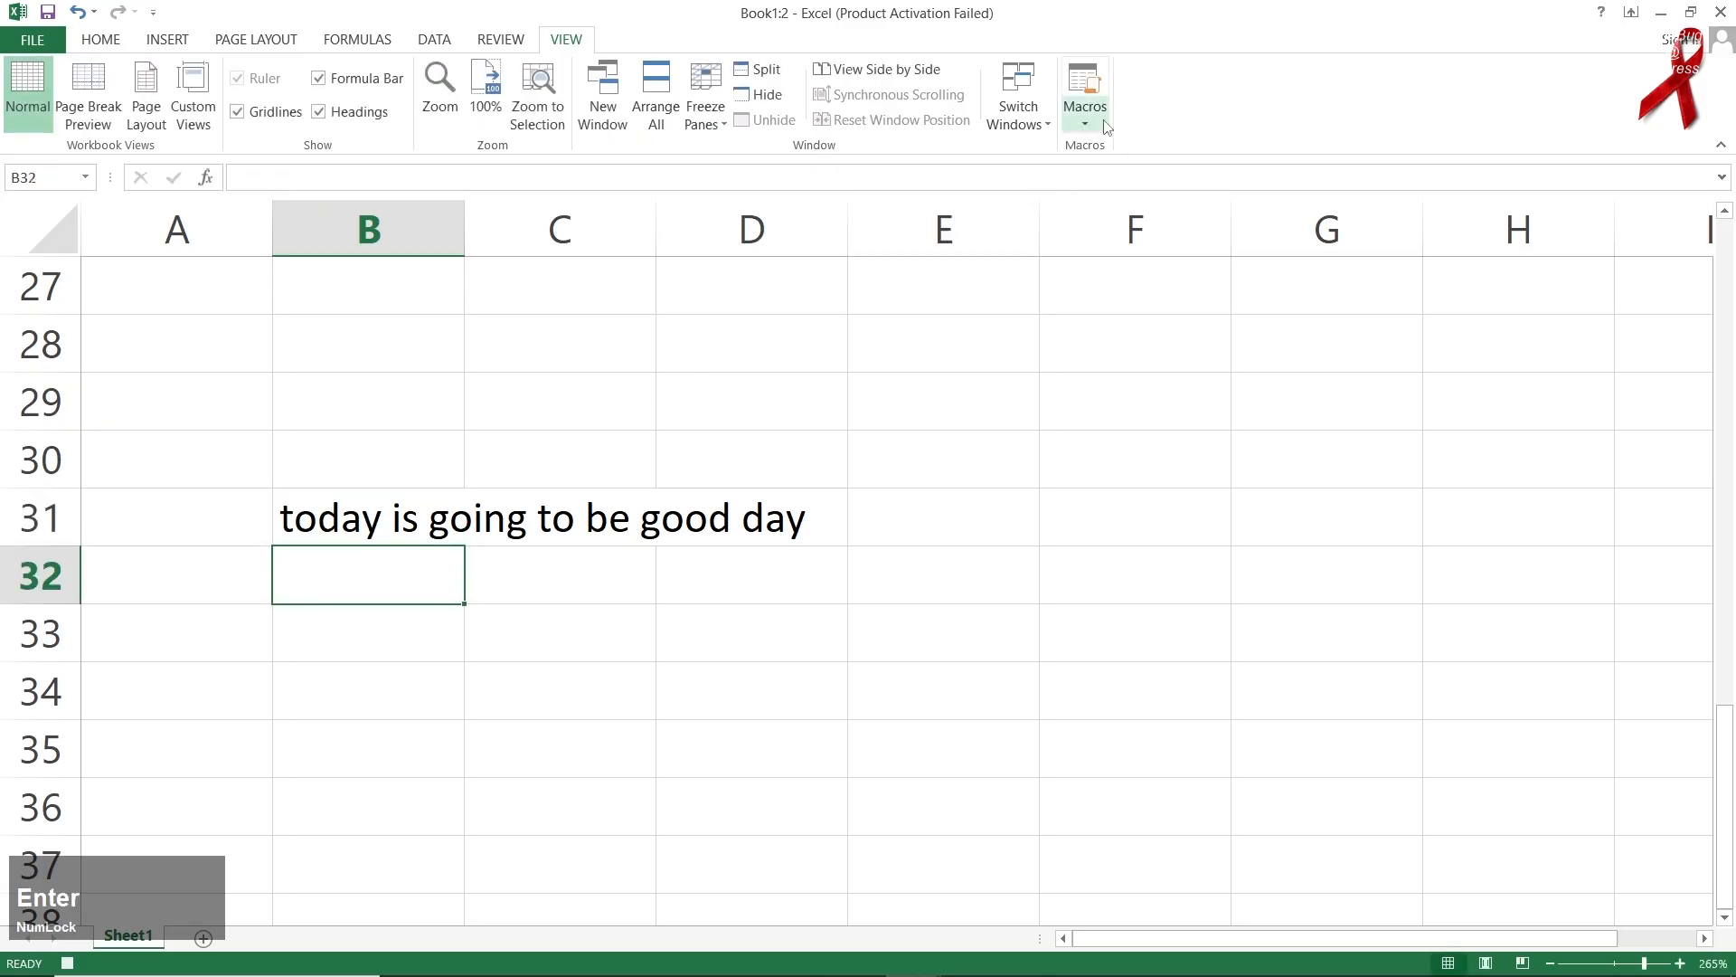
pyautogui.click(1104, 124)
pyautogui.click(1128, 180)
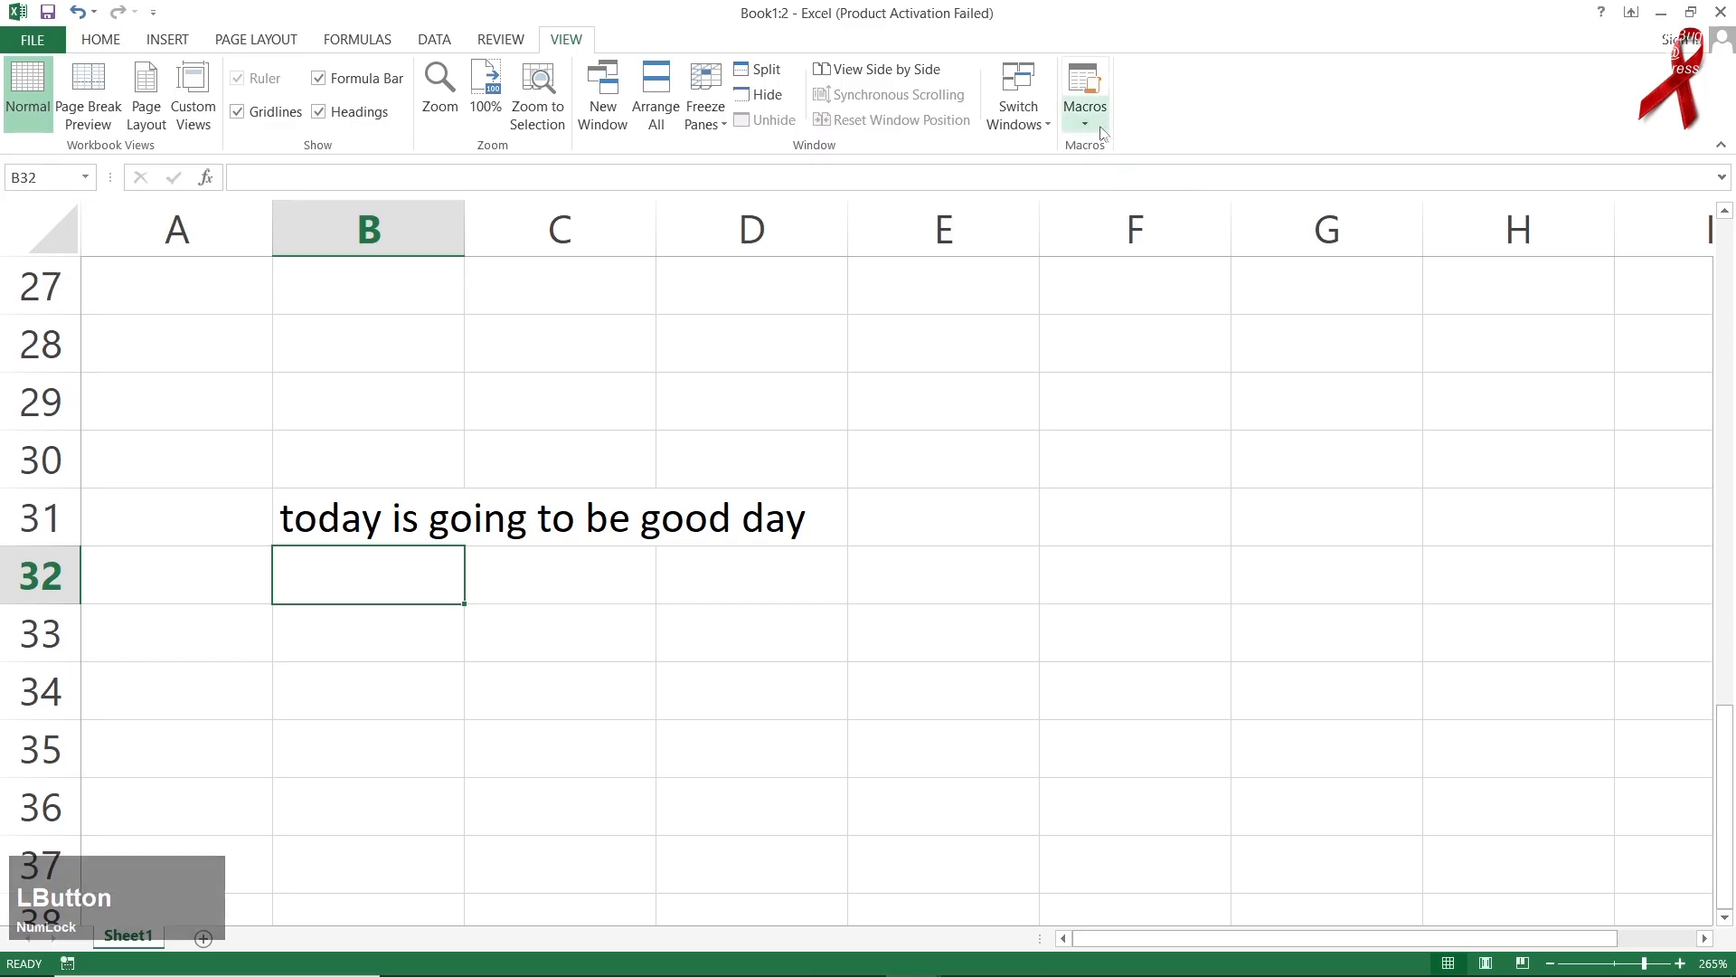
# Step: Clear the sentence from cell B31 and enter the sample text dd in B29 and f in C30
pyautogui.moveTo(327, 518); pyautogui.dragTo(797, 546)
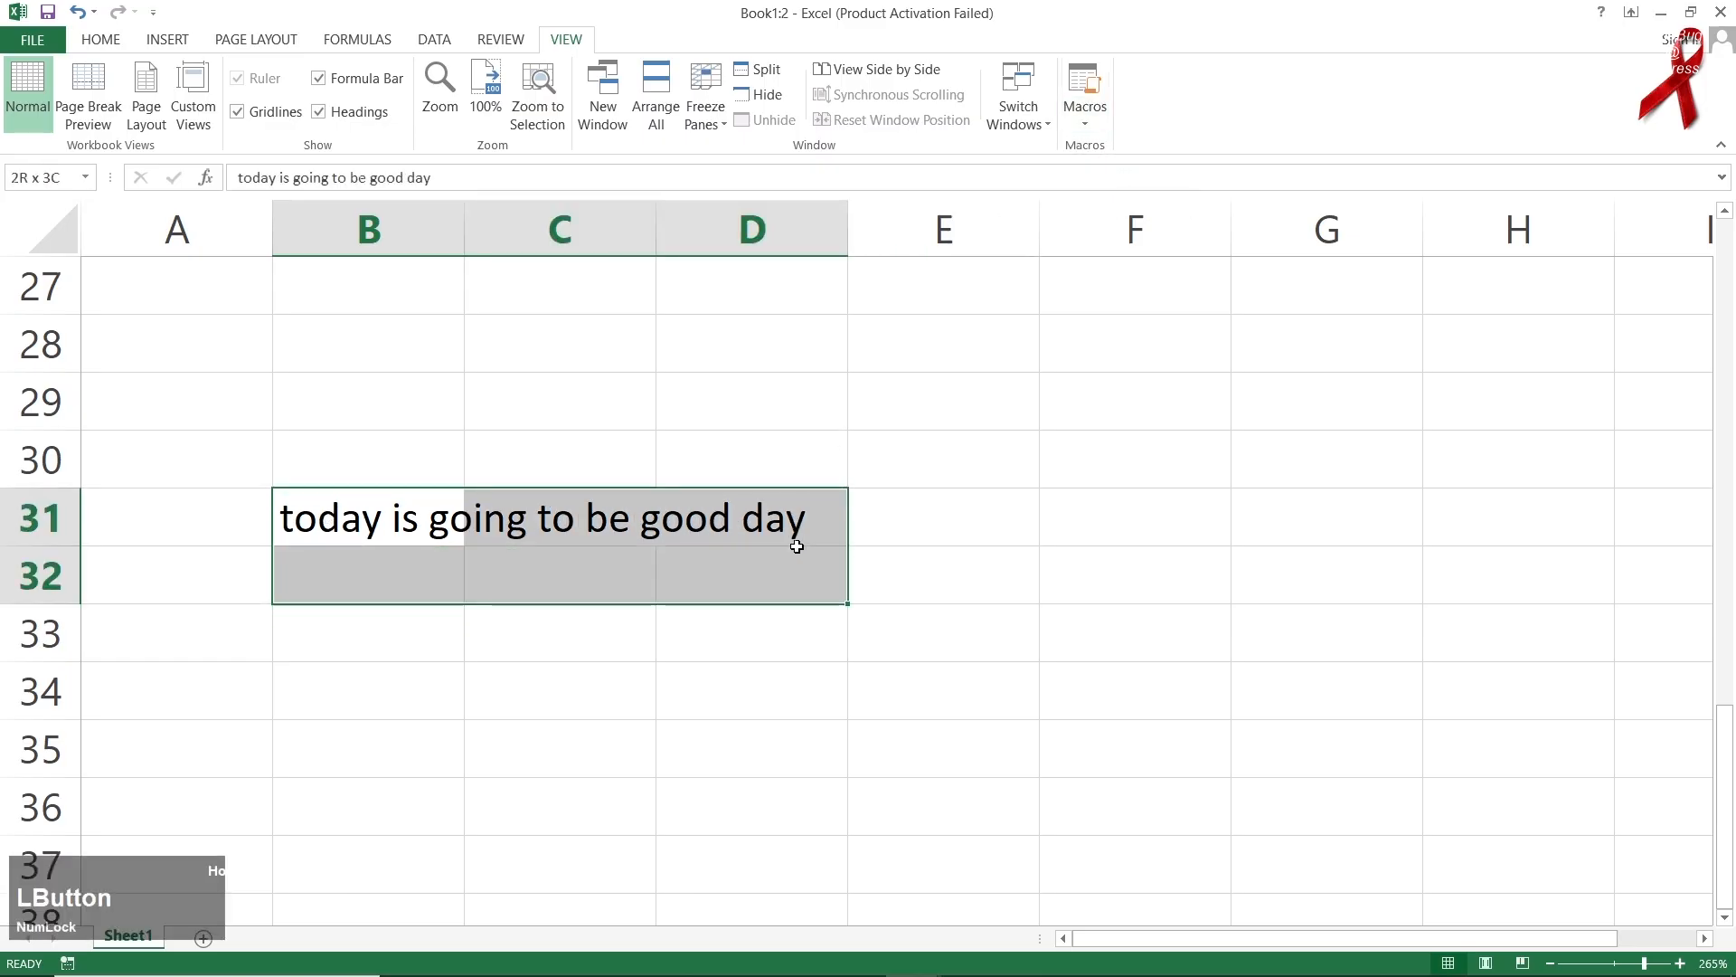
pyautogui.press('BackSpace')
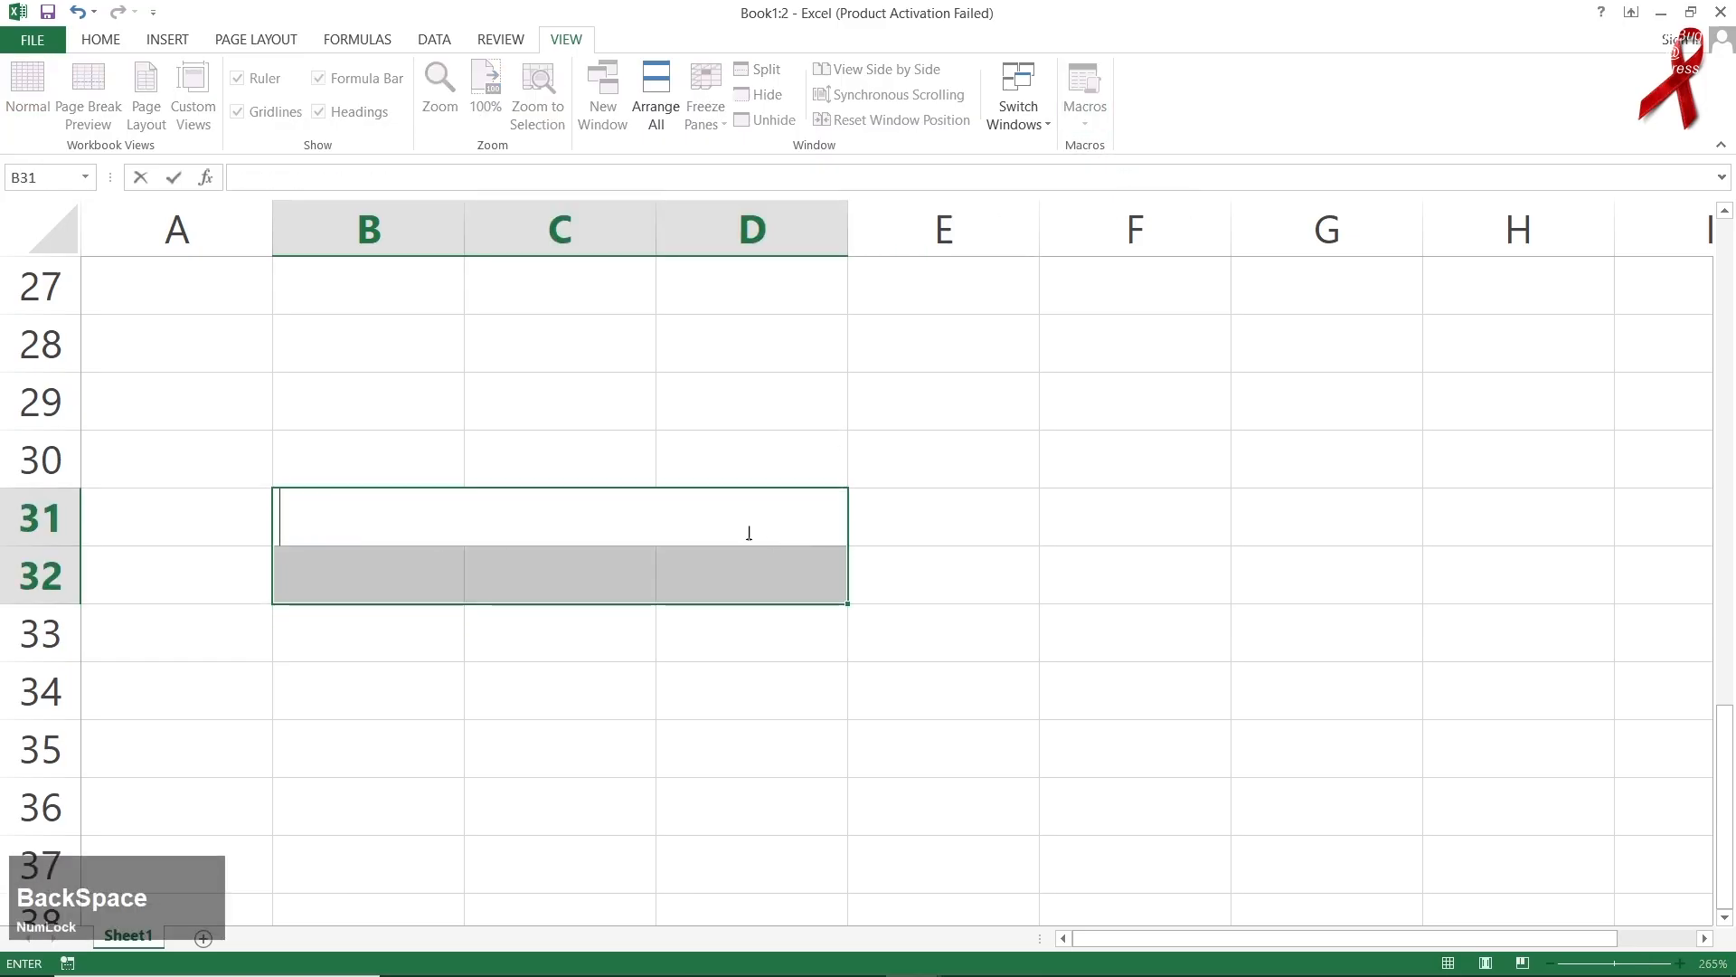
pyautogui.click(368, 424)
pyautogui.write('dd')
pyautogui.click(388, 633)
pyautogui.click(724, 516)
pyautogui.click(618, 463)
pyautogui.write('f')
pyautogui.click(748, 418)
# Step: Enter the sample text f in cells C33 and D33
pyautogui.click(368, 682)
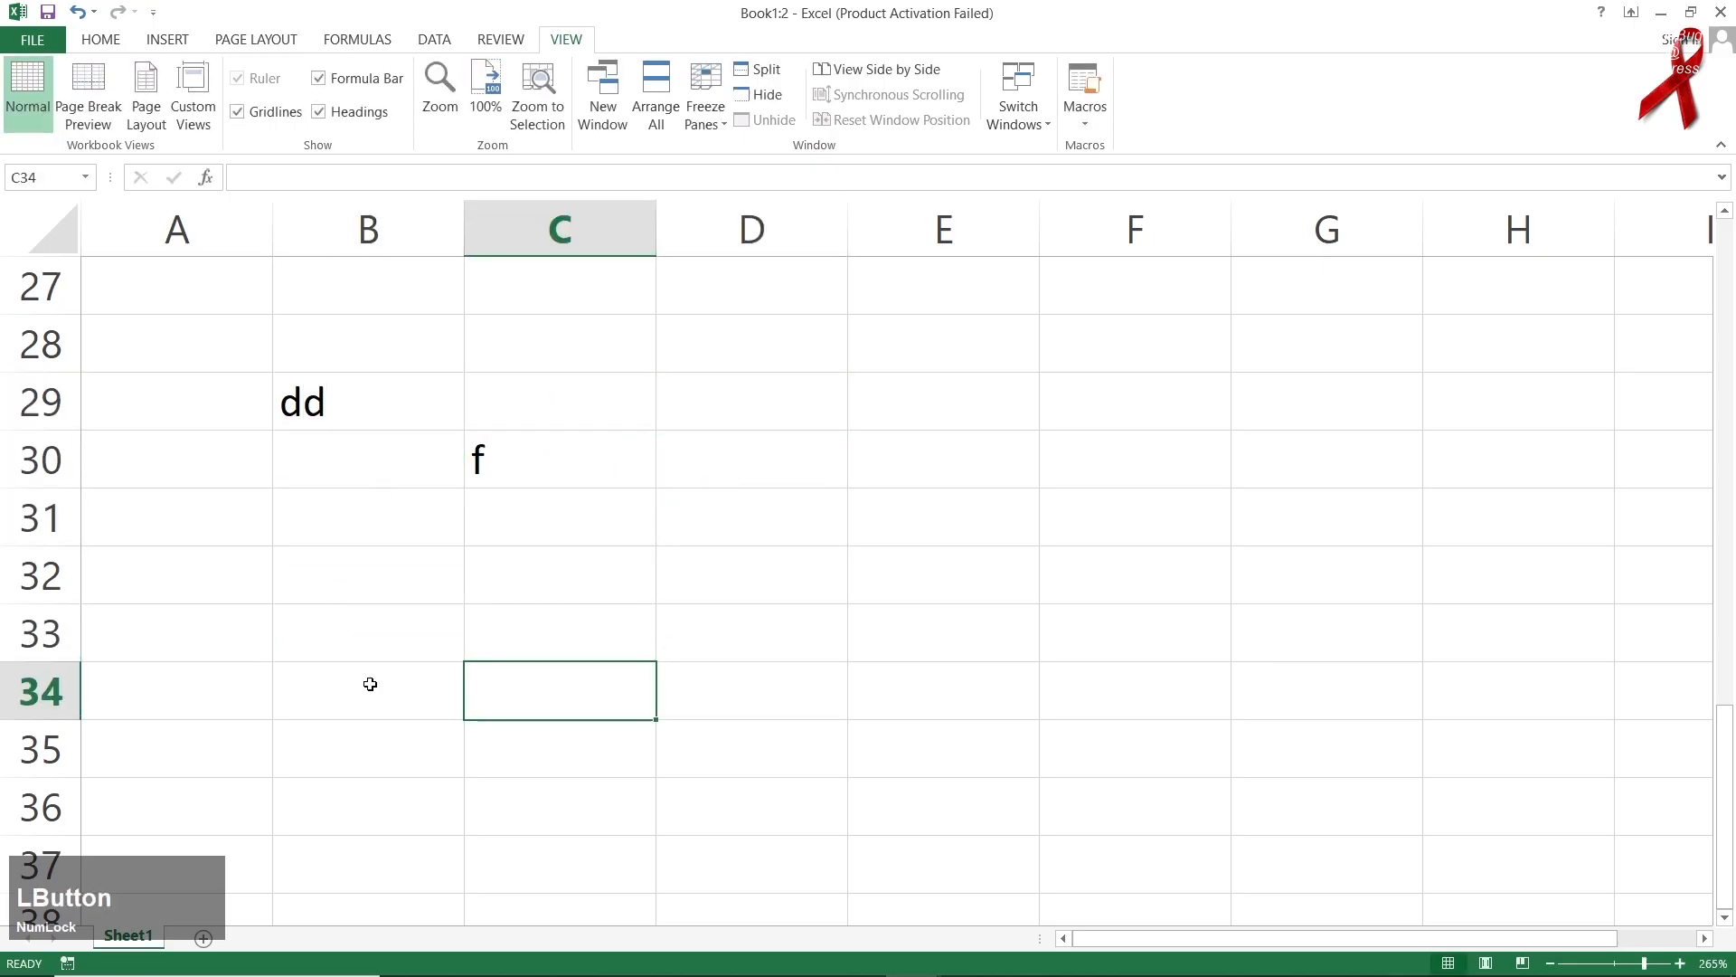
pyautogui.click(506, 652)
pyautogui.write('f')
pyautogui.click(354, 576)
pyautogui.write('f')
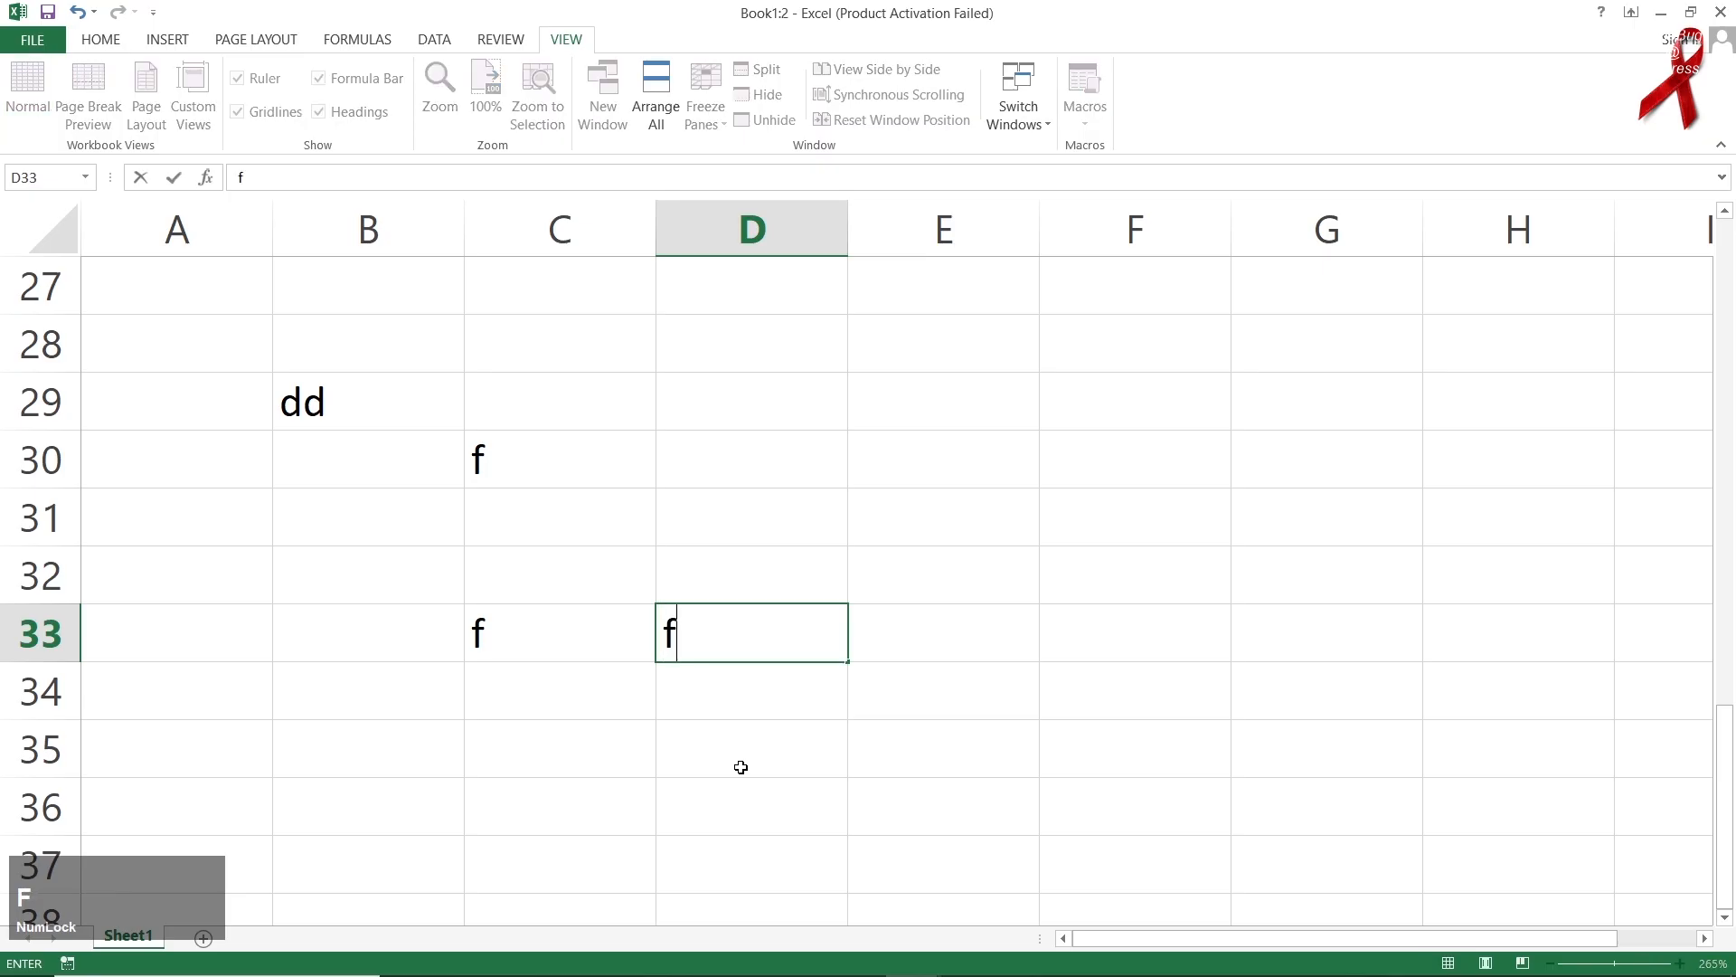
# Step: Run the recorded asad macro with cell D35 selected
pyautogui.click(741, 767)
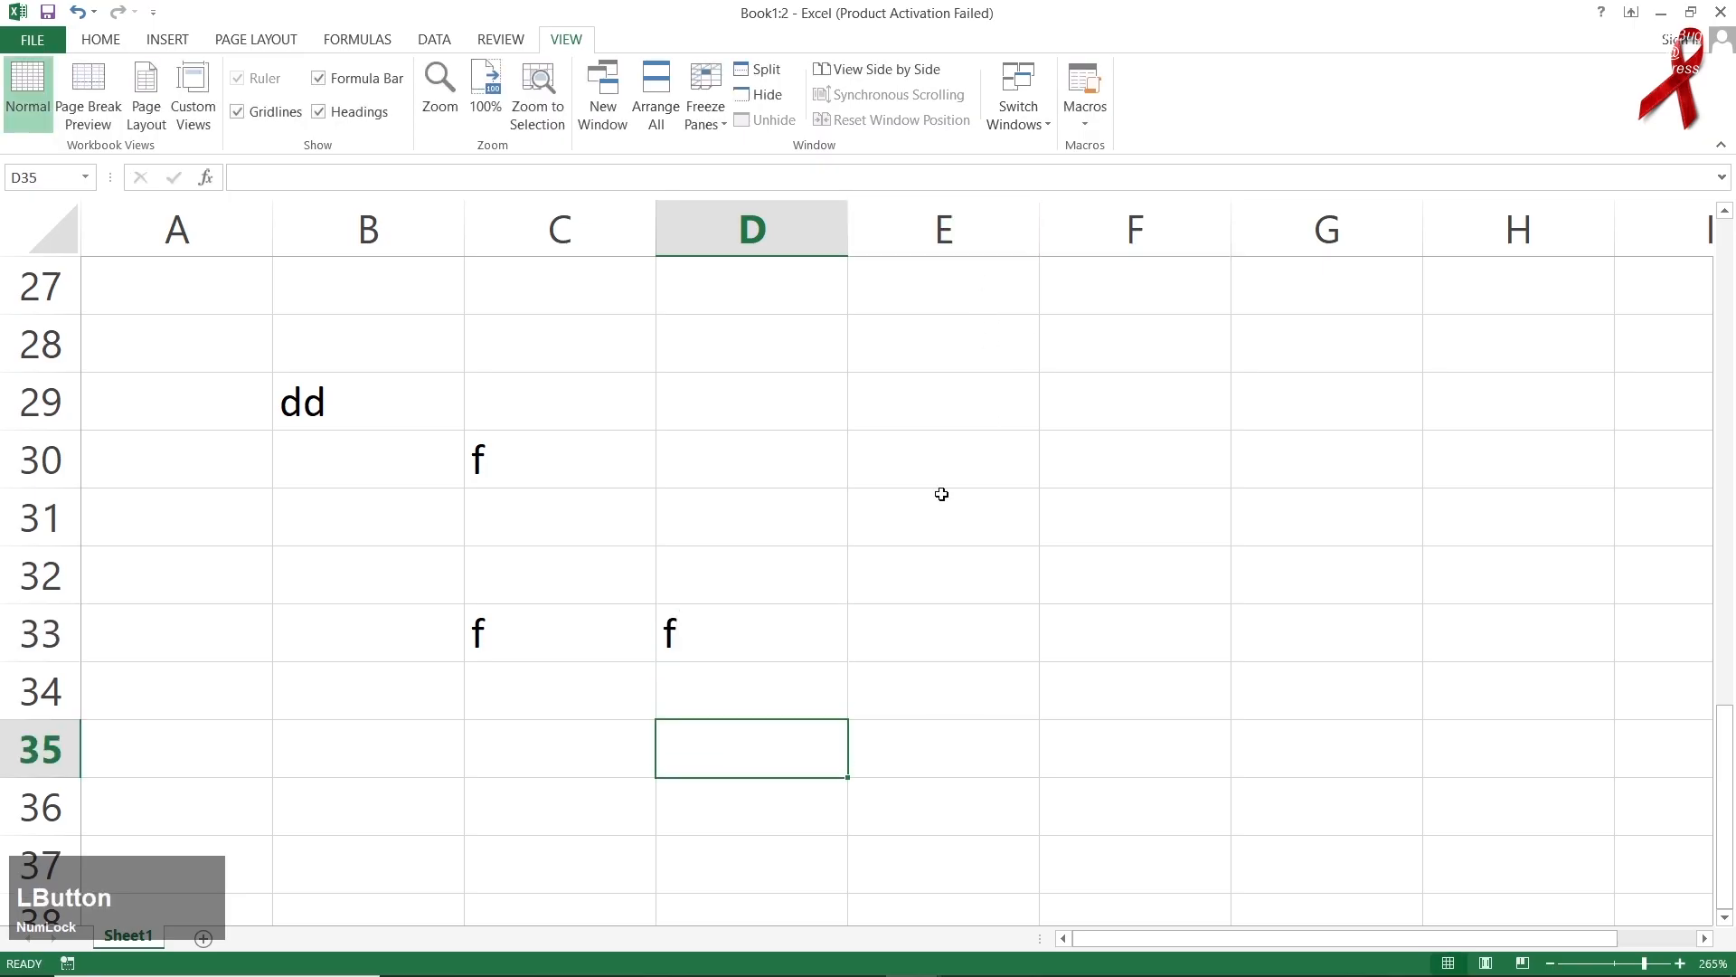
pyautogui.click(1088, 115)
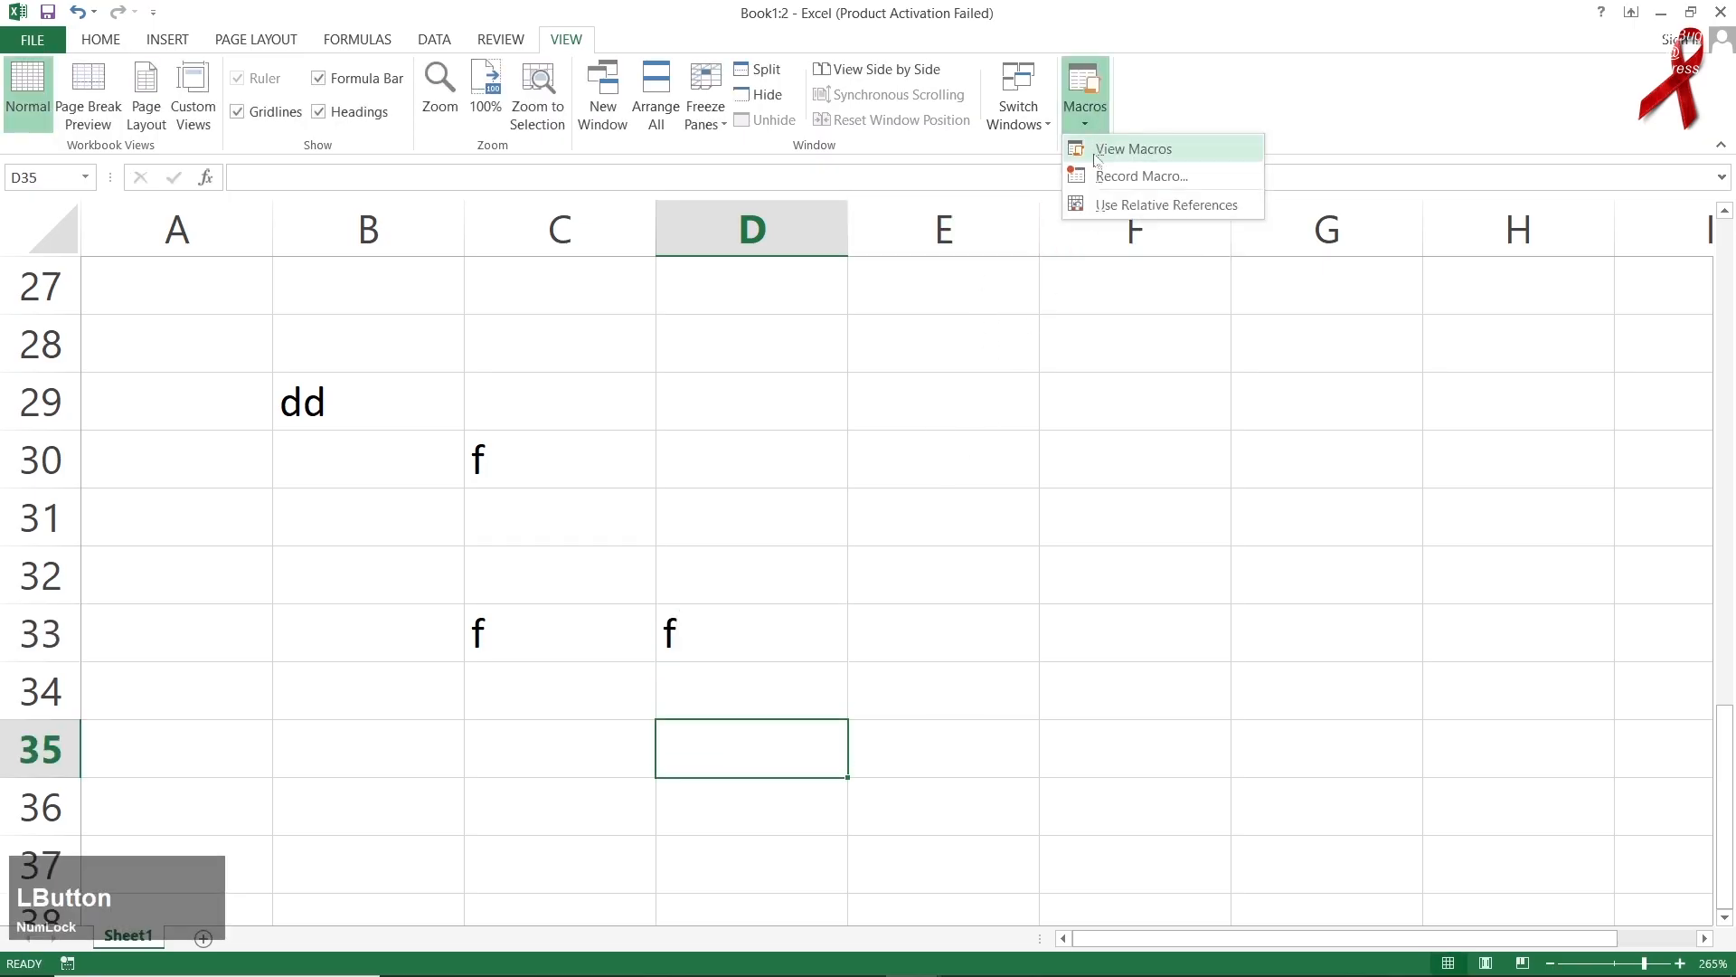
pyautogui.click(1098, 161)
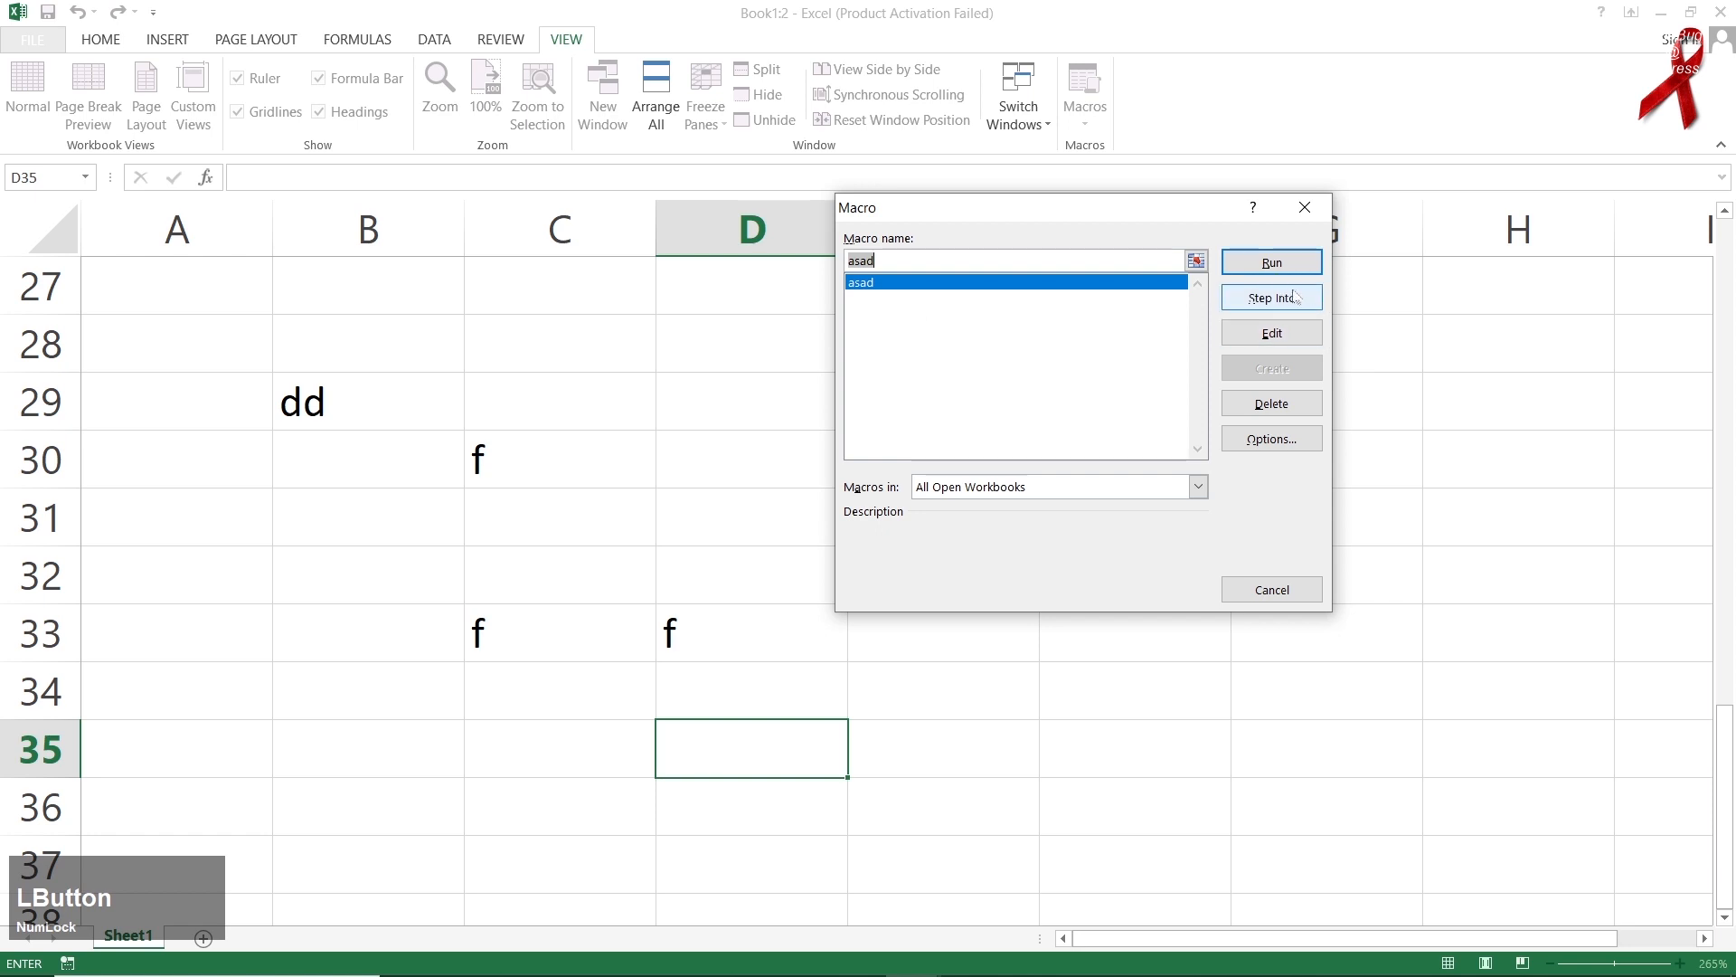
pyautogui.click(1271, 264)
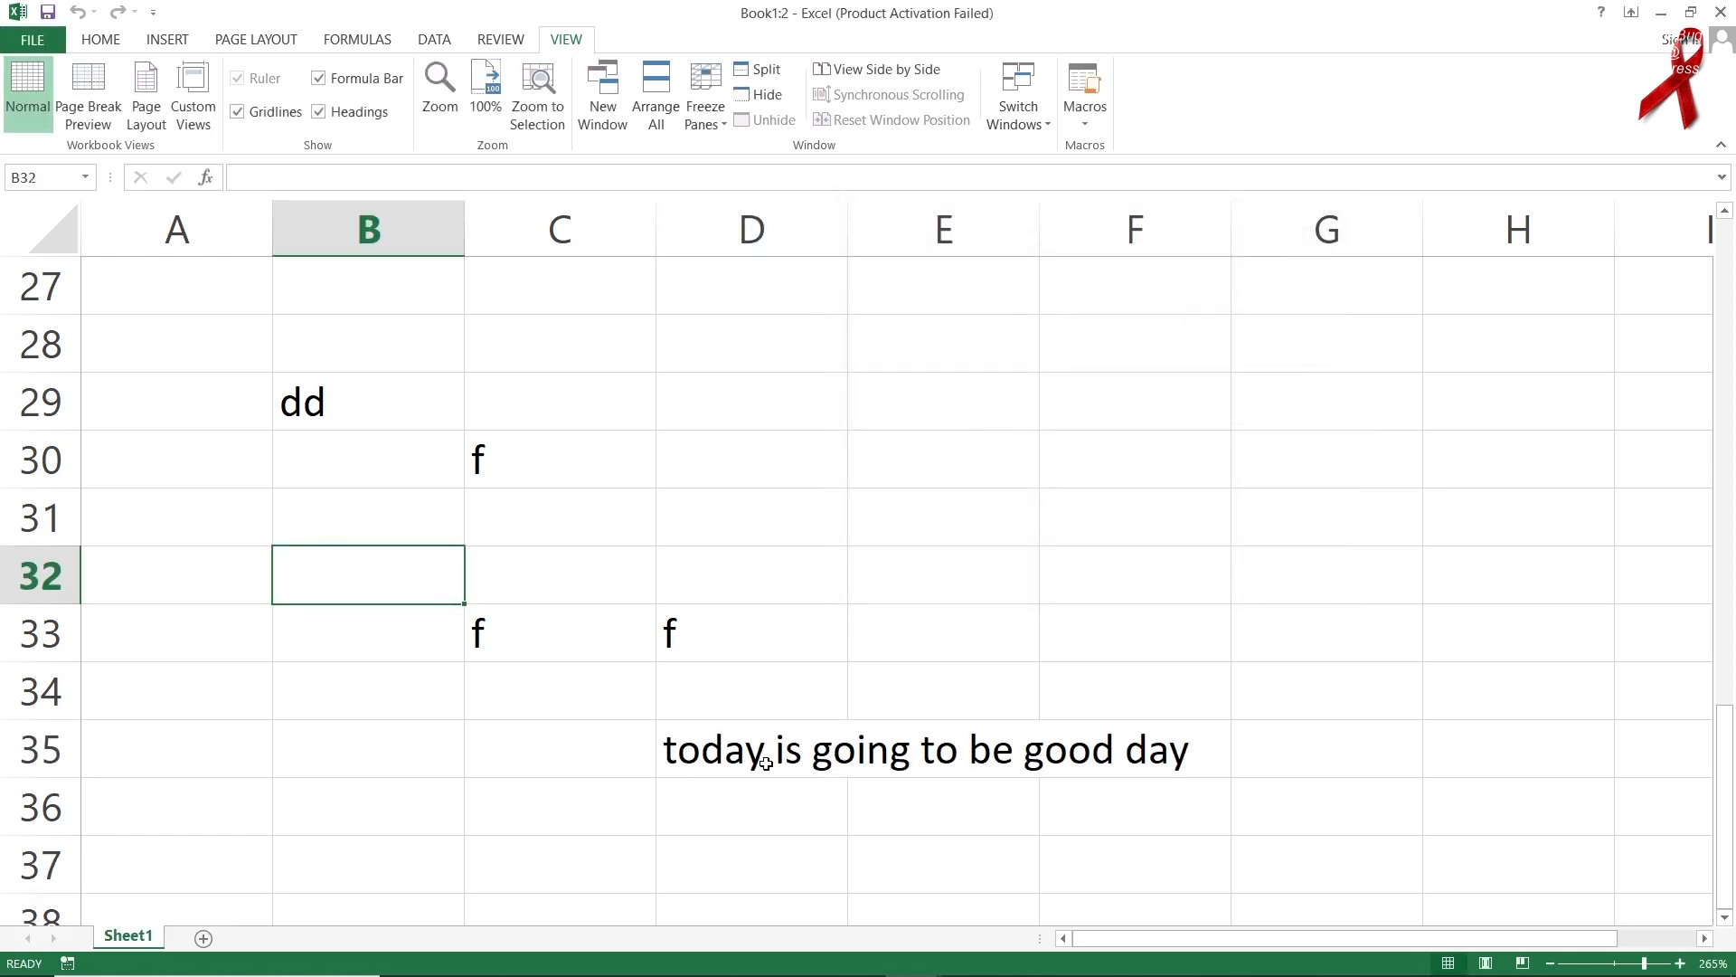
pyautogui.click(817, 770)
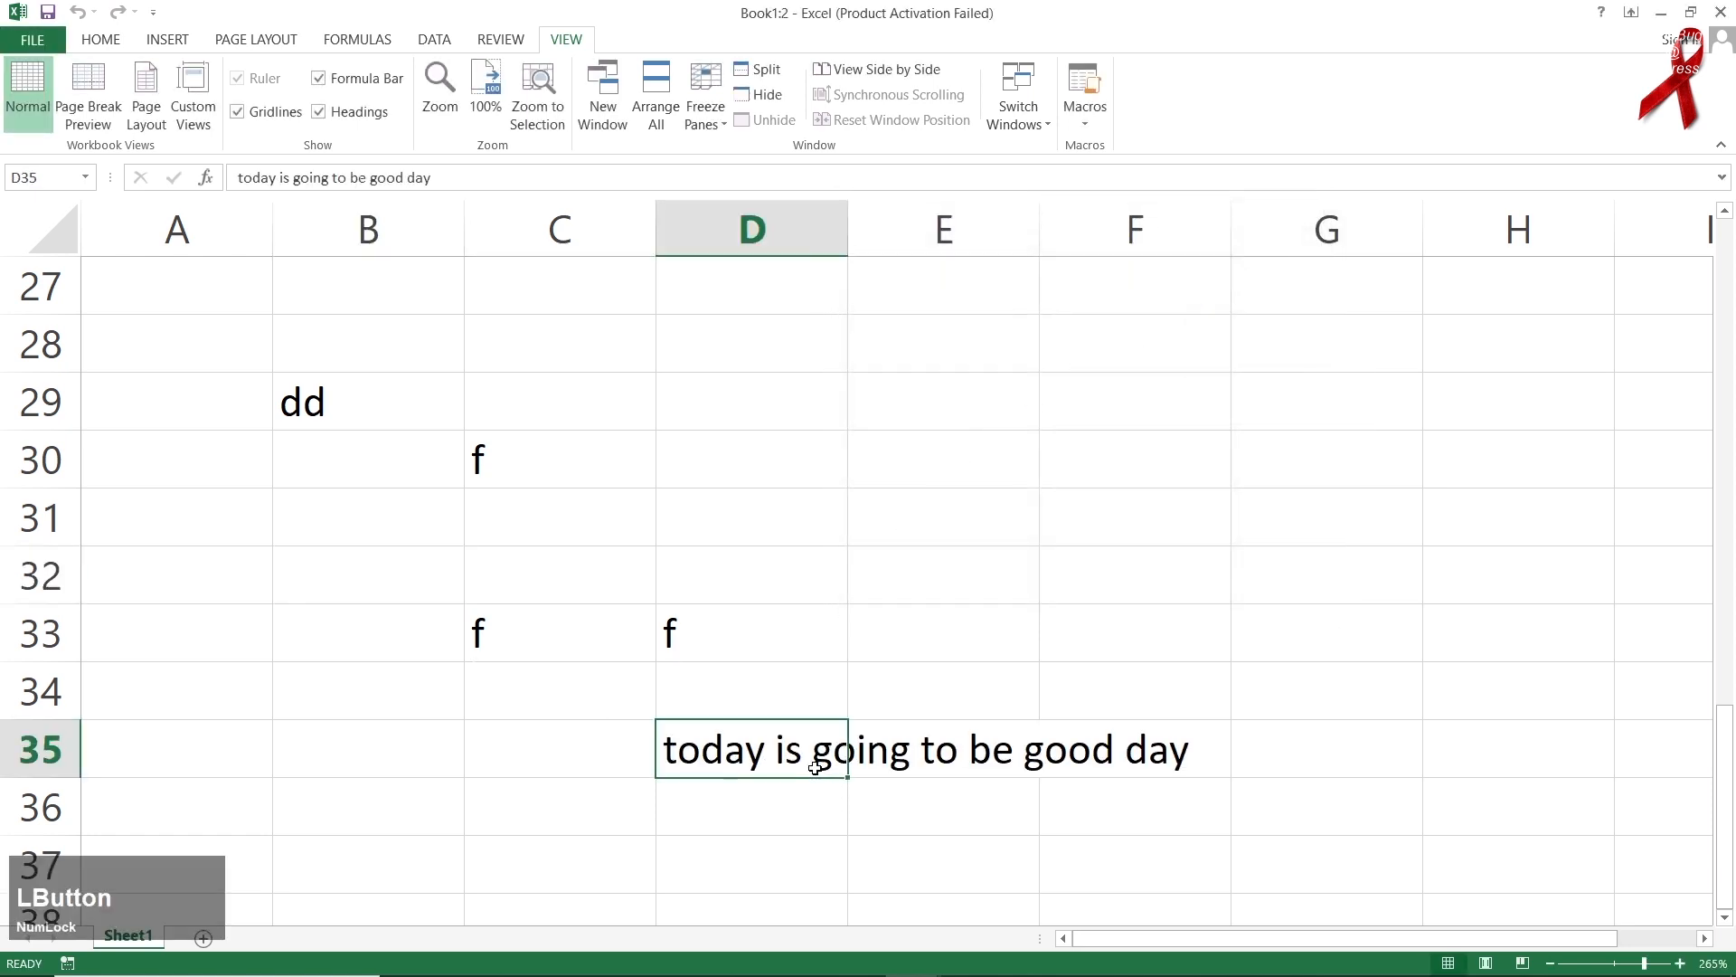
pyautogui.click(1095, 100)
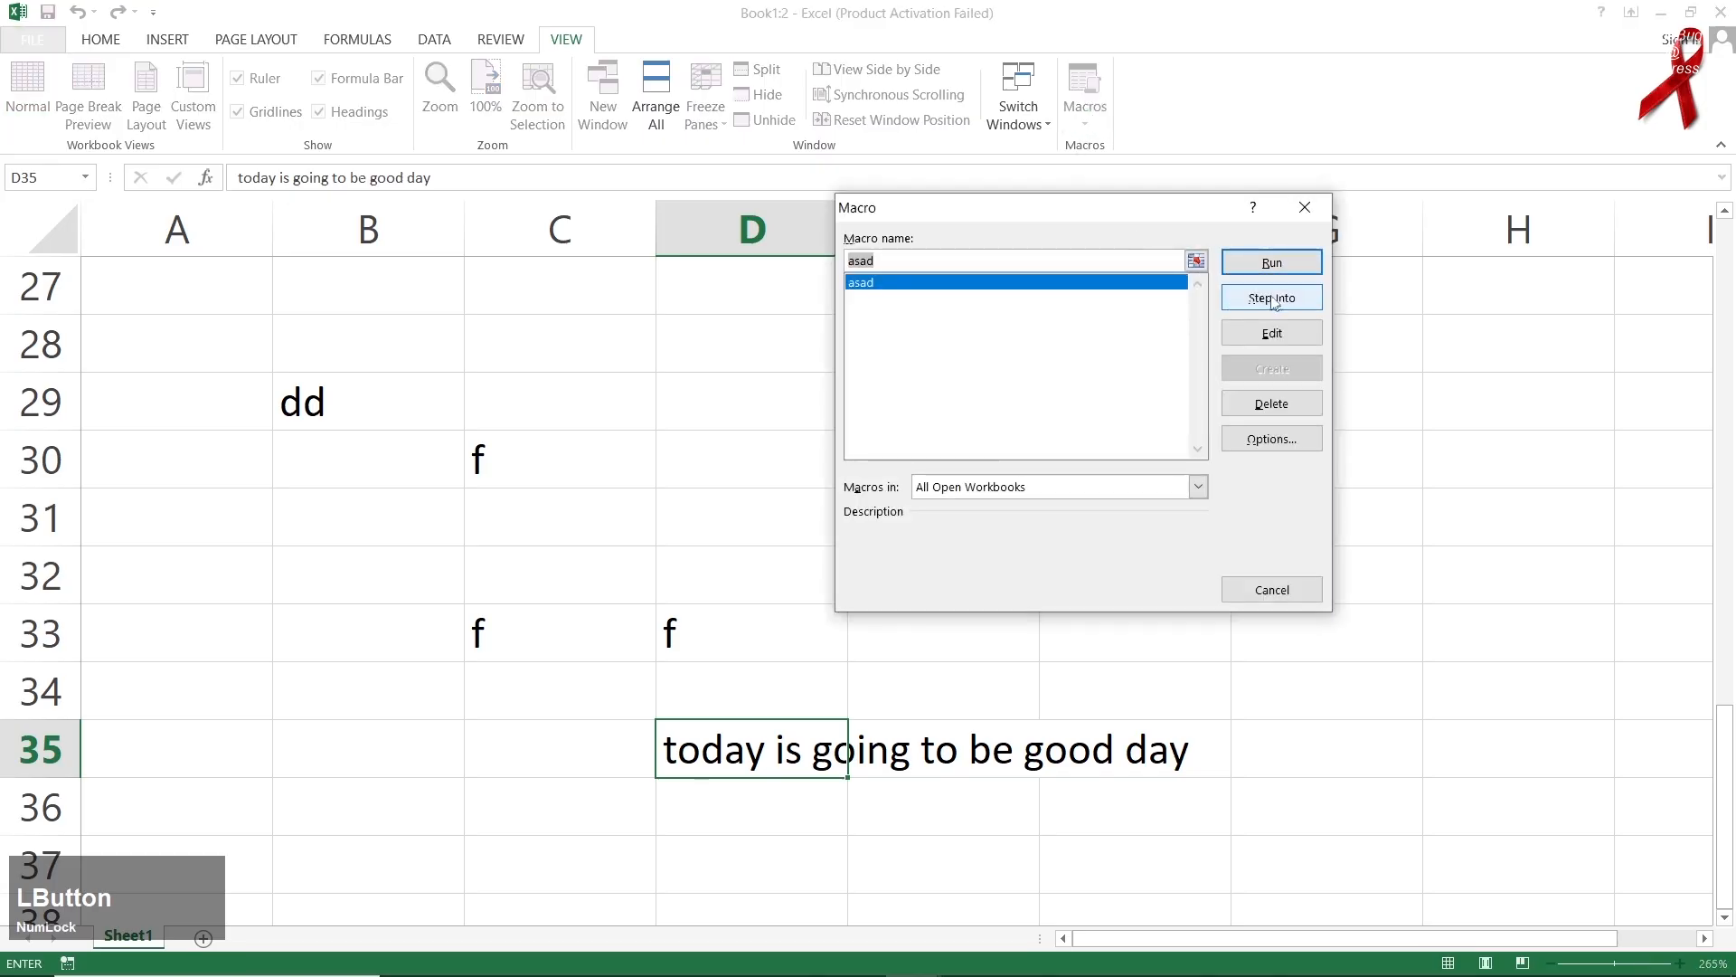
pyautogui.click(1306, 206)
# Step: Select cell E30 and zoom the worksheet out to 160%
pyautogui.click(865, 471)
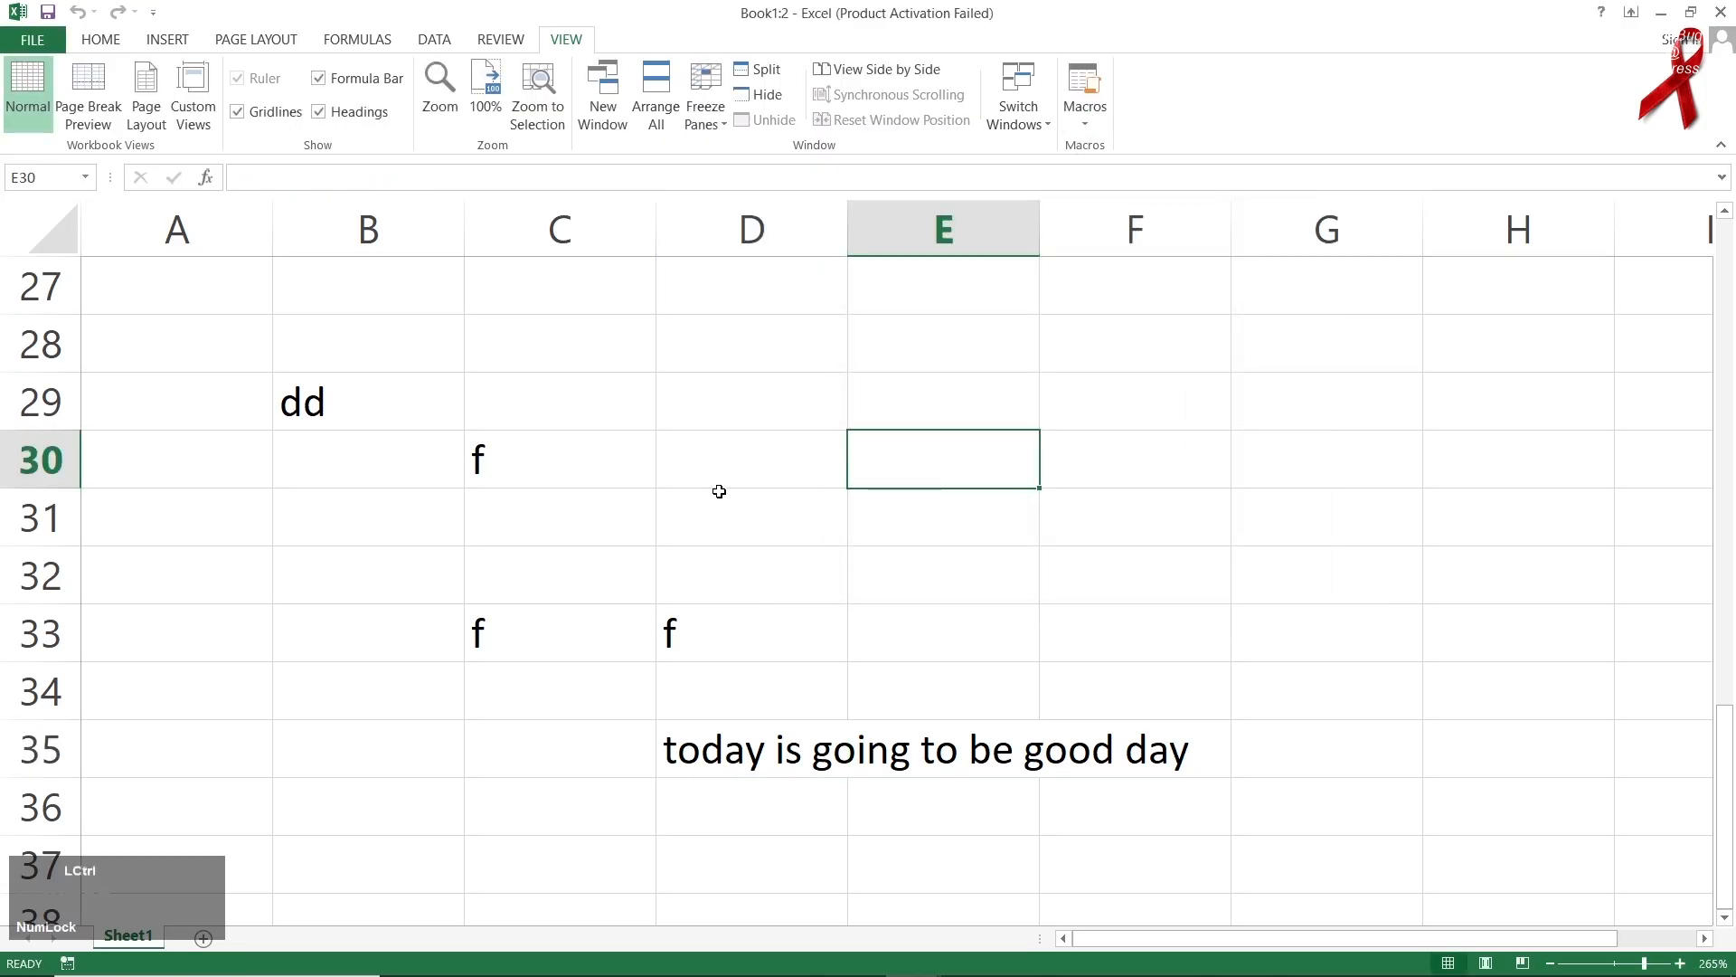
pyautogui.scroll(-7, 719, 491)
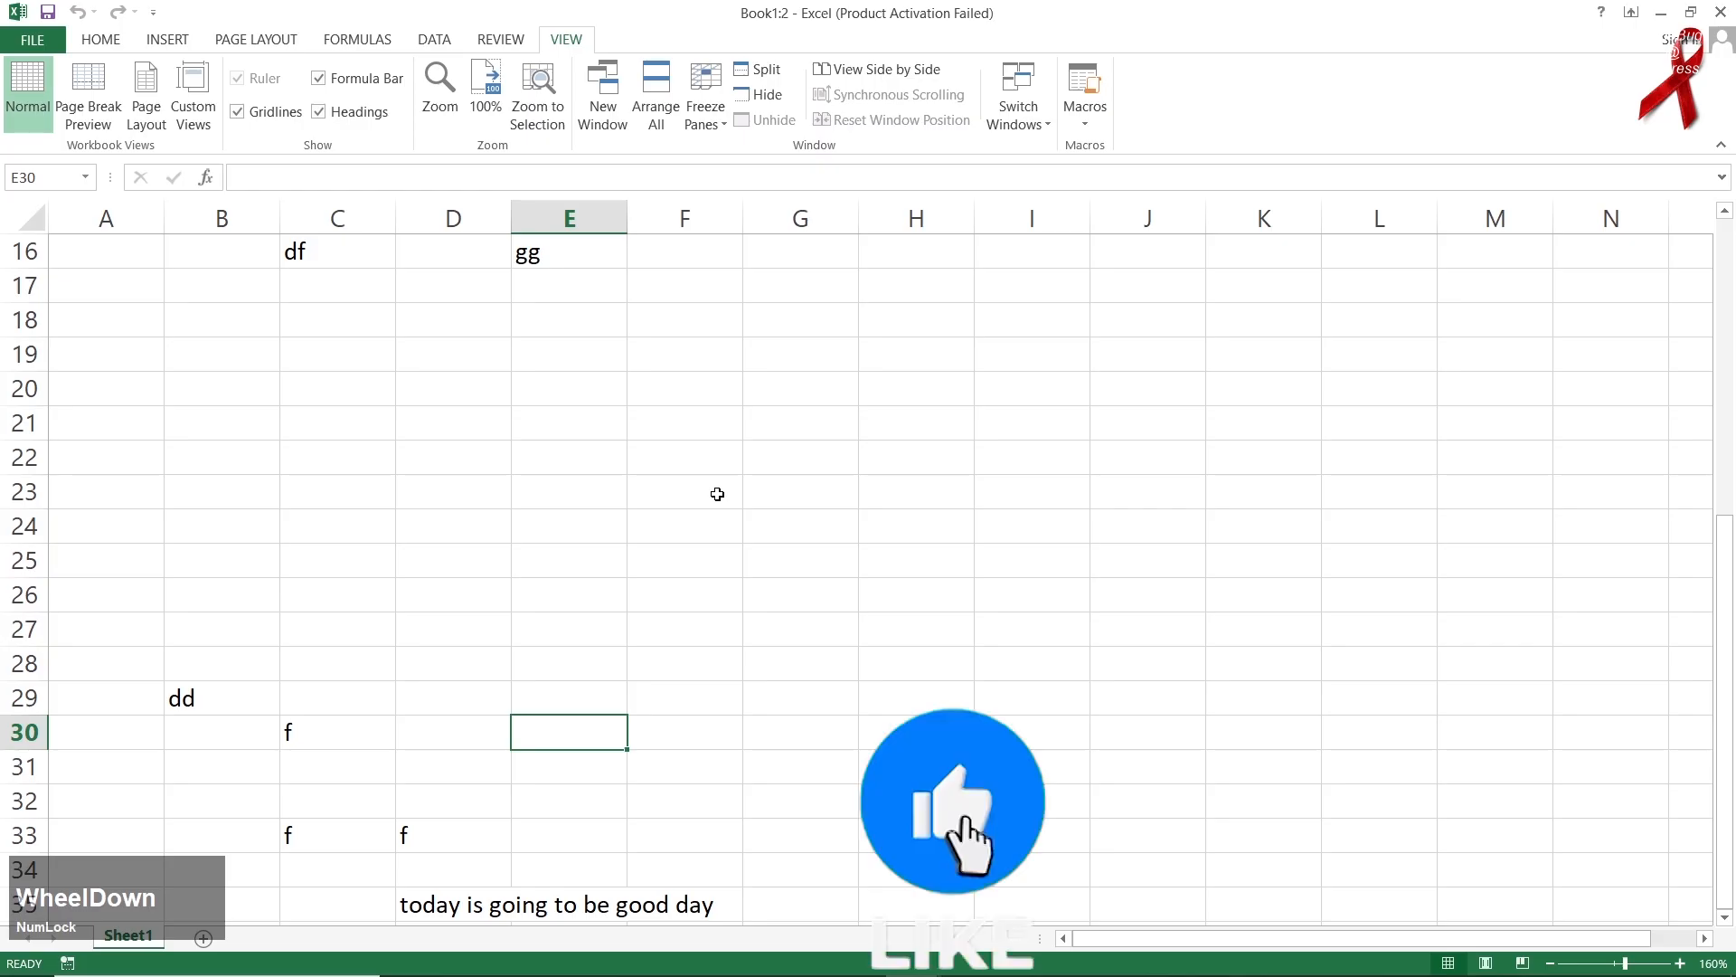